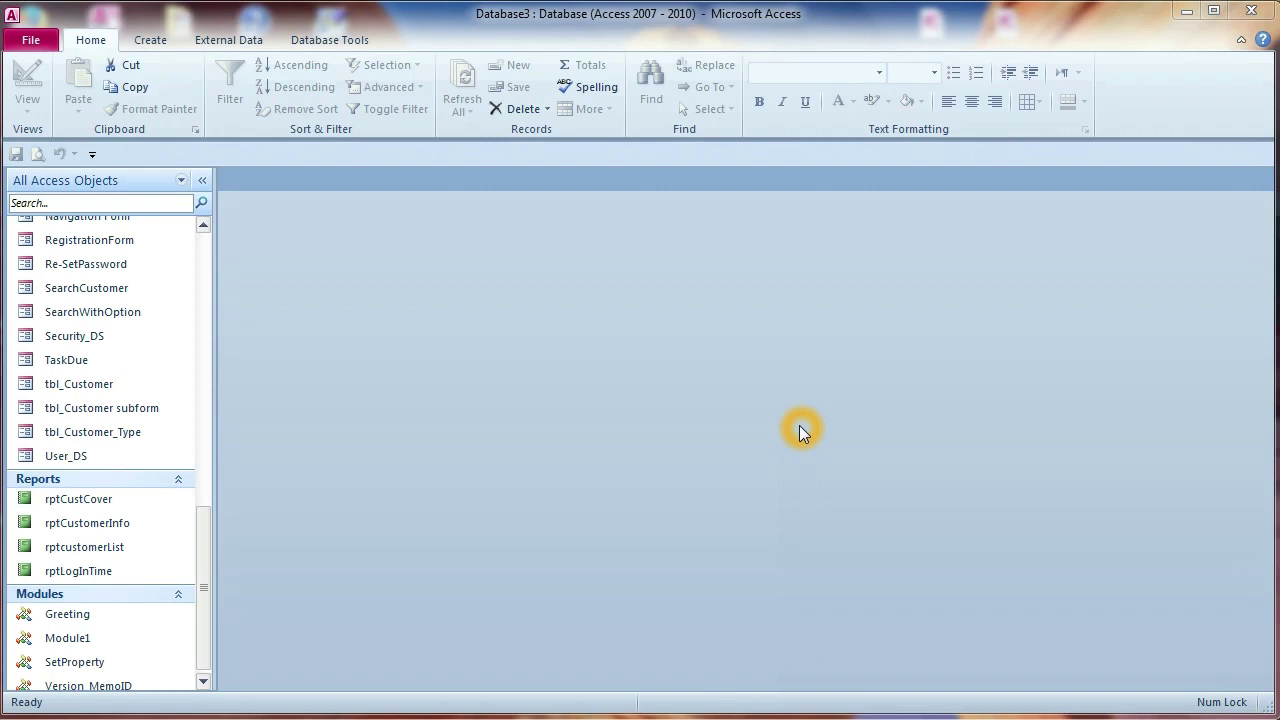
Scroll the navigation pane up to bring the Login Form into view
click(200, 527)
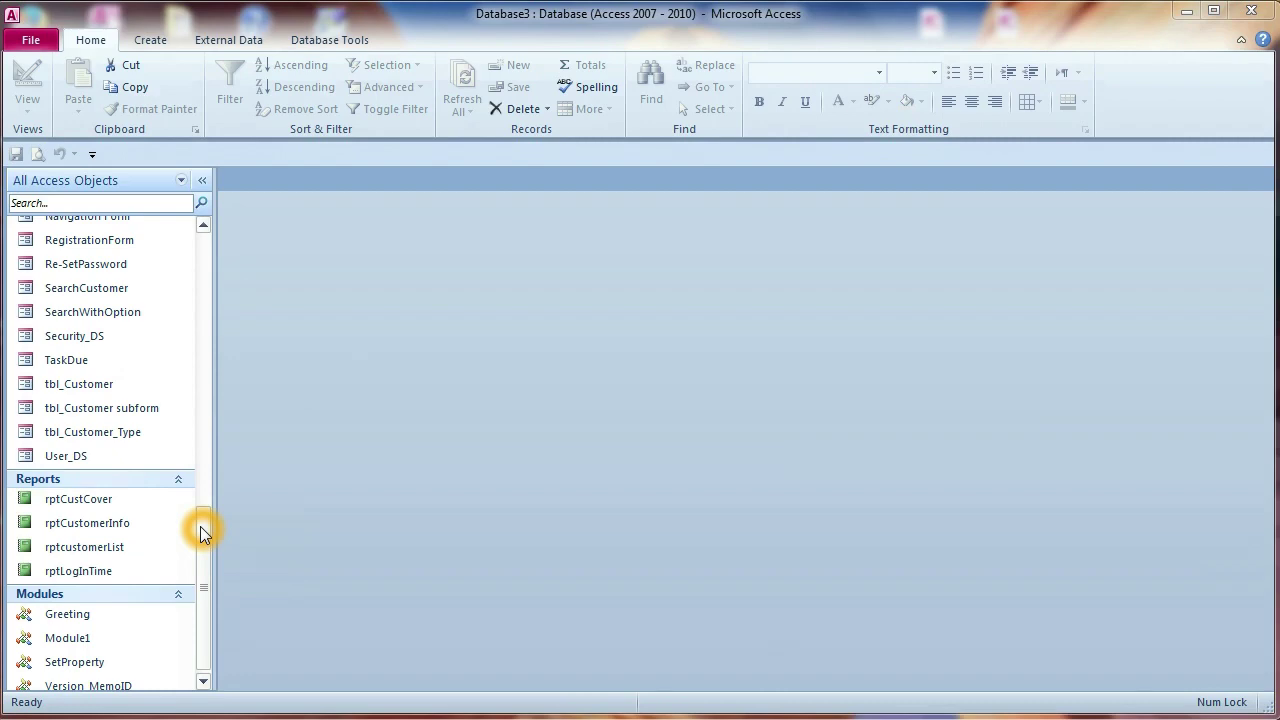
drag(200, 526, 210, 462)
Open the Login Form and sign in with the user's login ID and password
double_click(116, 379)
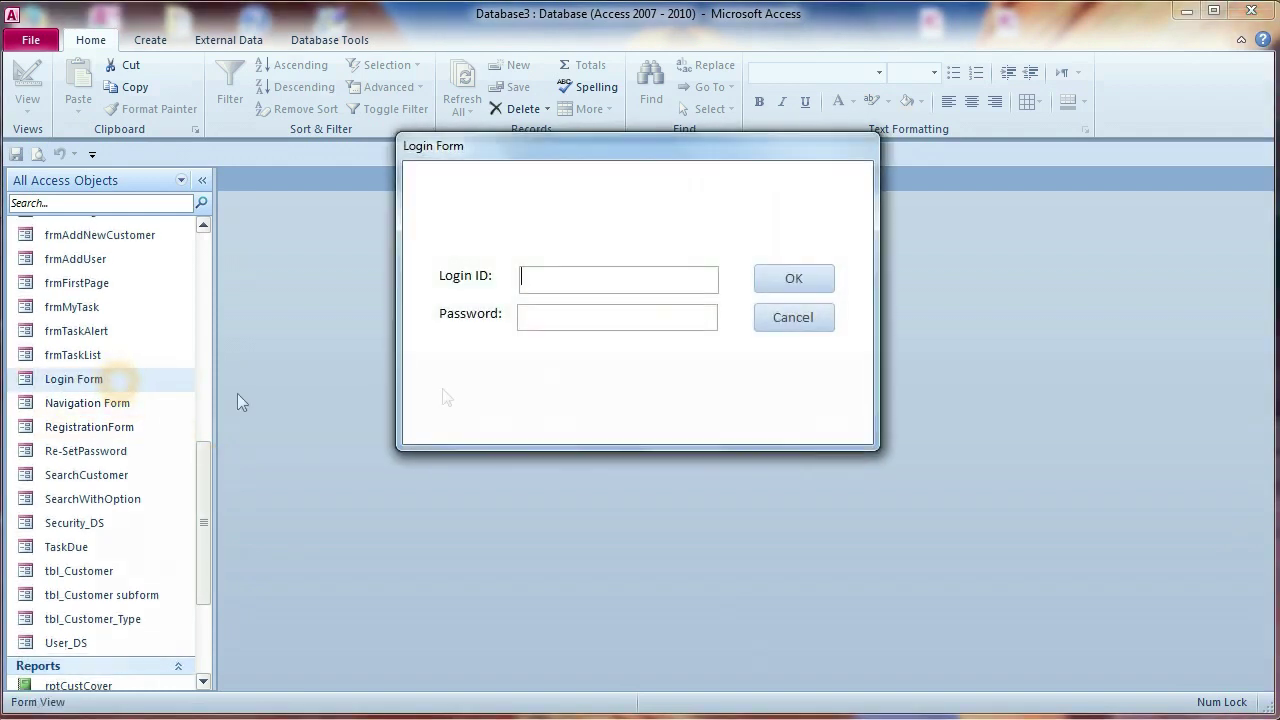
click(548, 282)
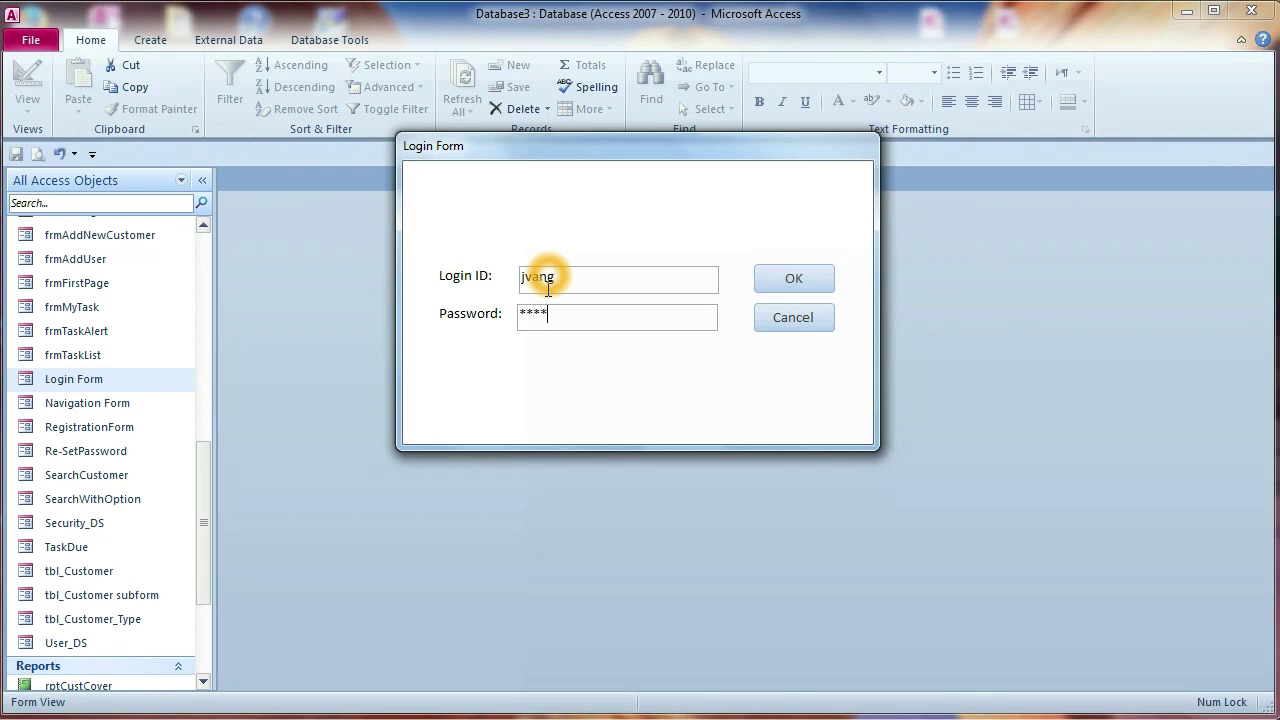
key(Return)
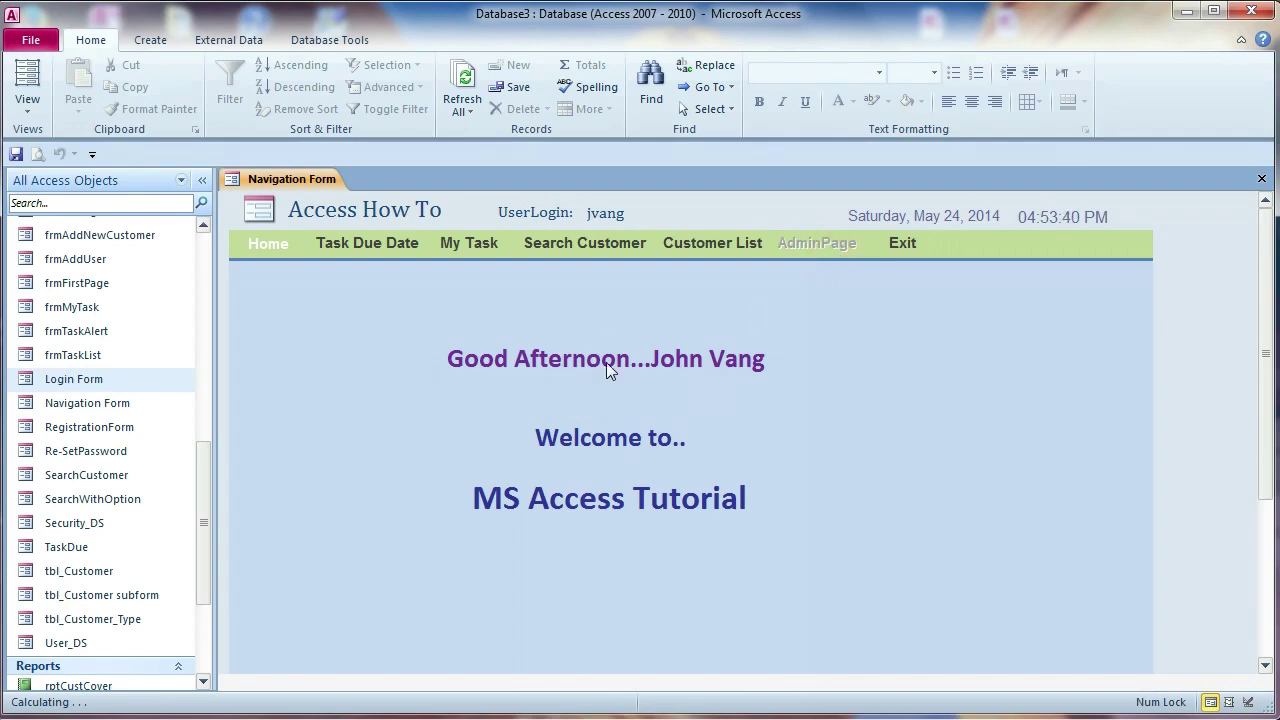
scroll(206, 466, up, 10)
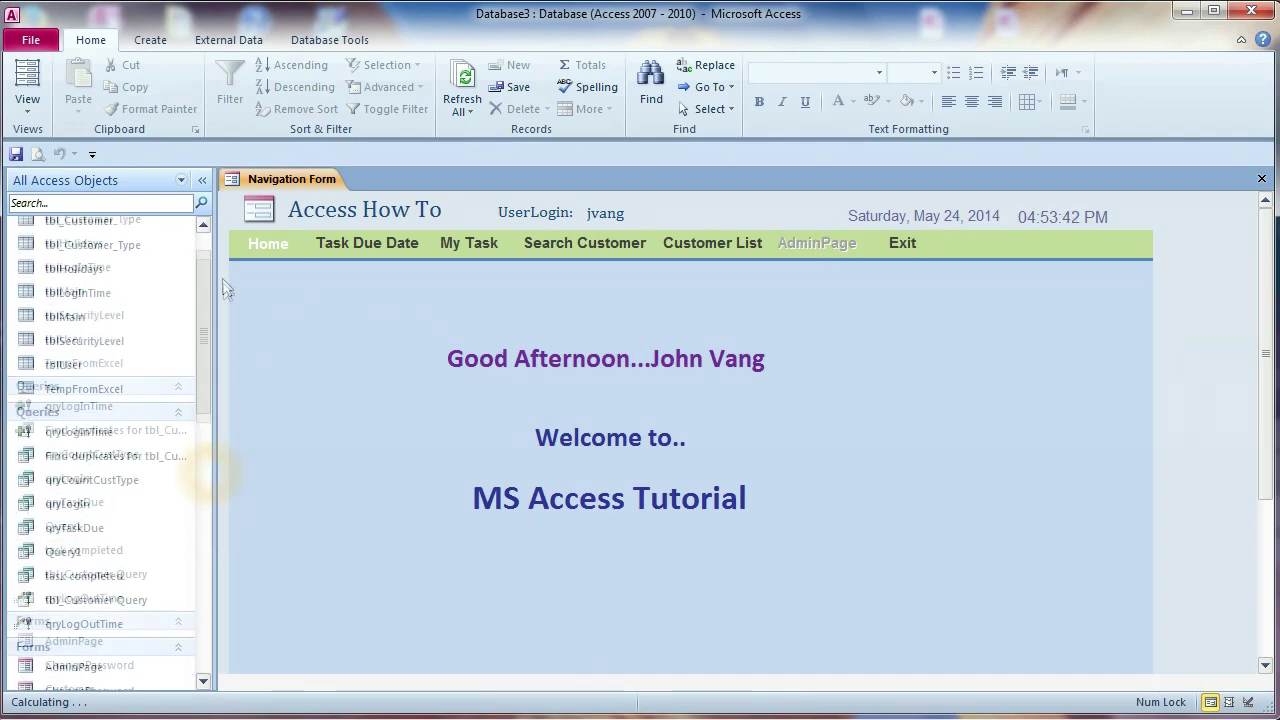
double_click(83, 416)
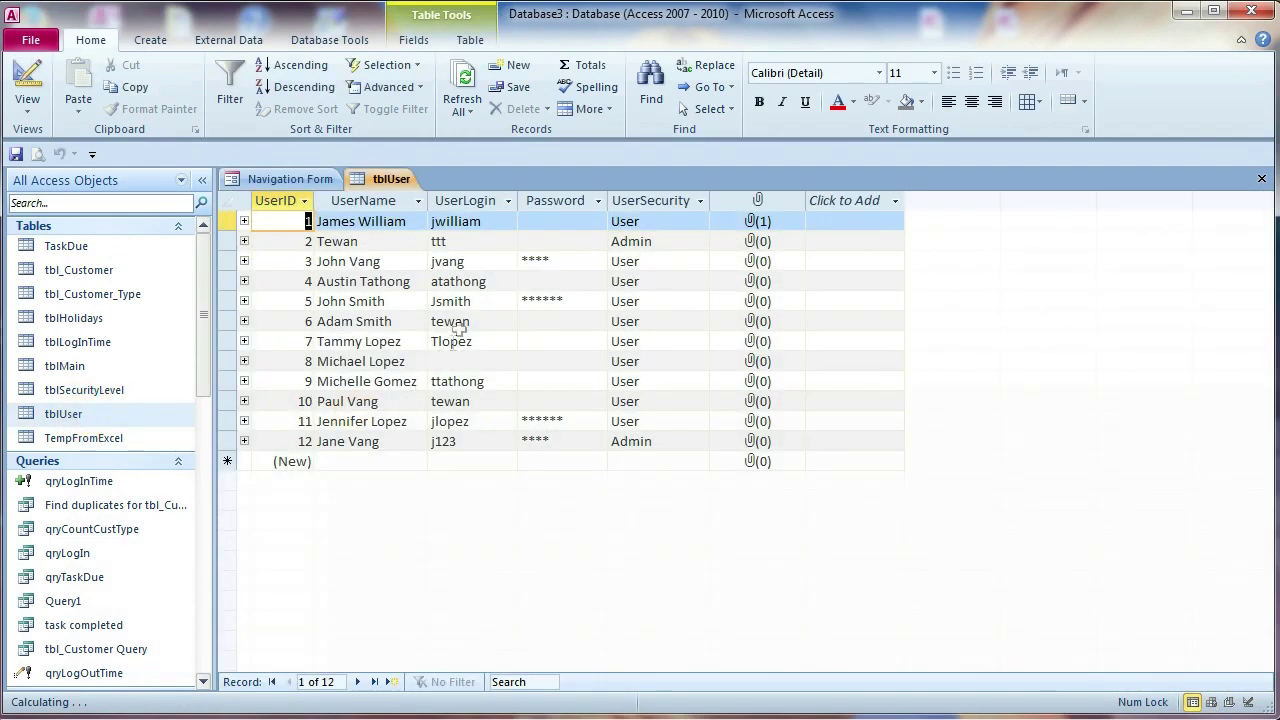
double_click(448, 261)
drag(323, 261, 590, 266)
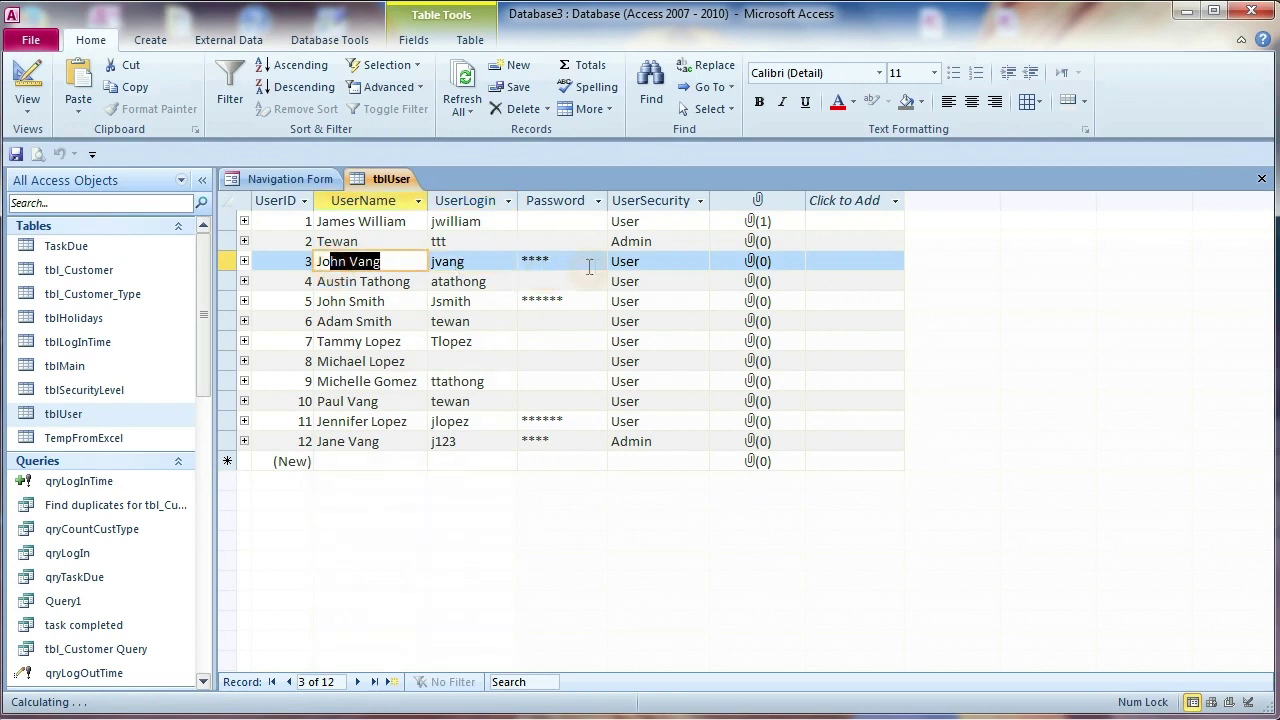
drag(674, 265, 959, 244)
click(1261, 178)
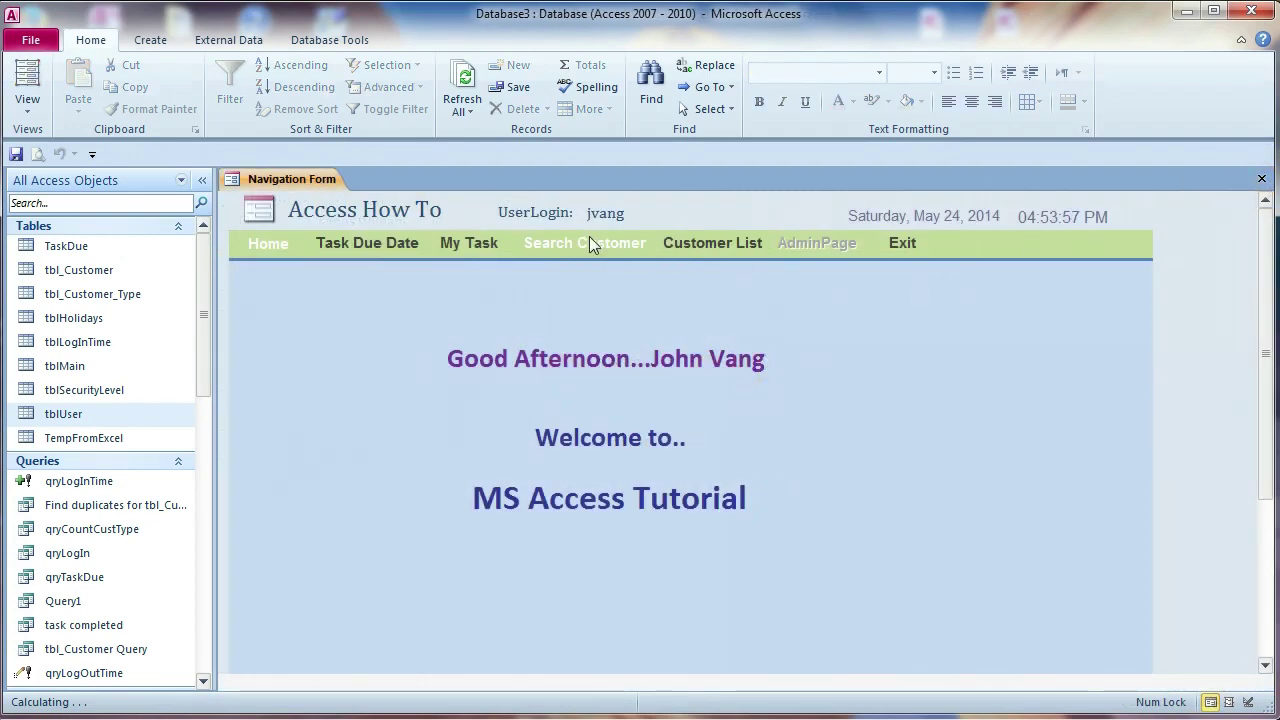
On the Customer List page, change Bestbuy's City in row 16 from LA to 'Los'
click(694, 246)
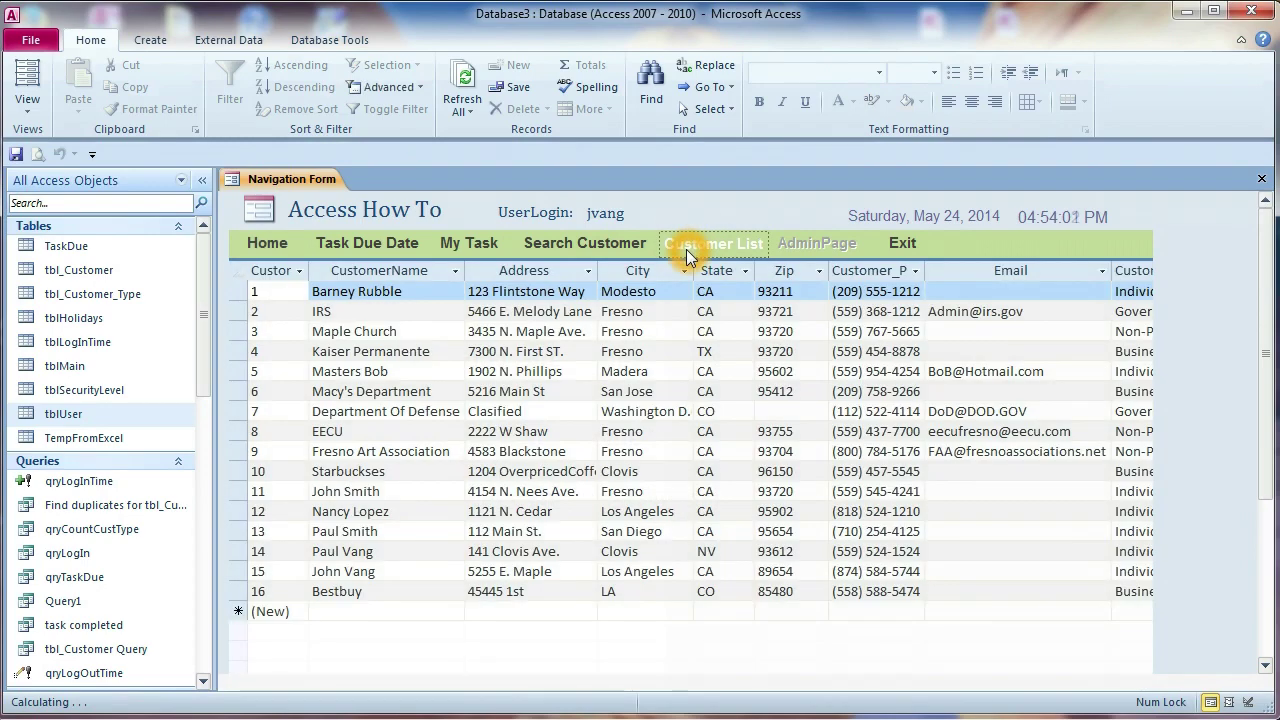
click(348, 612)
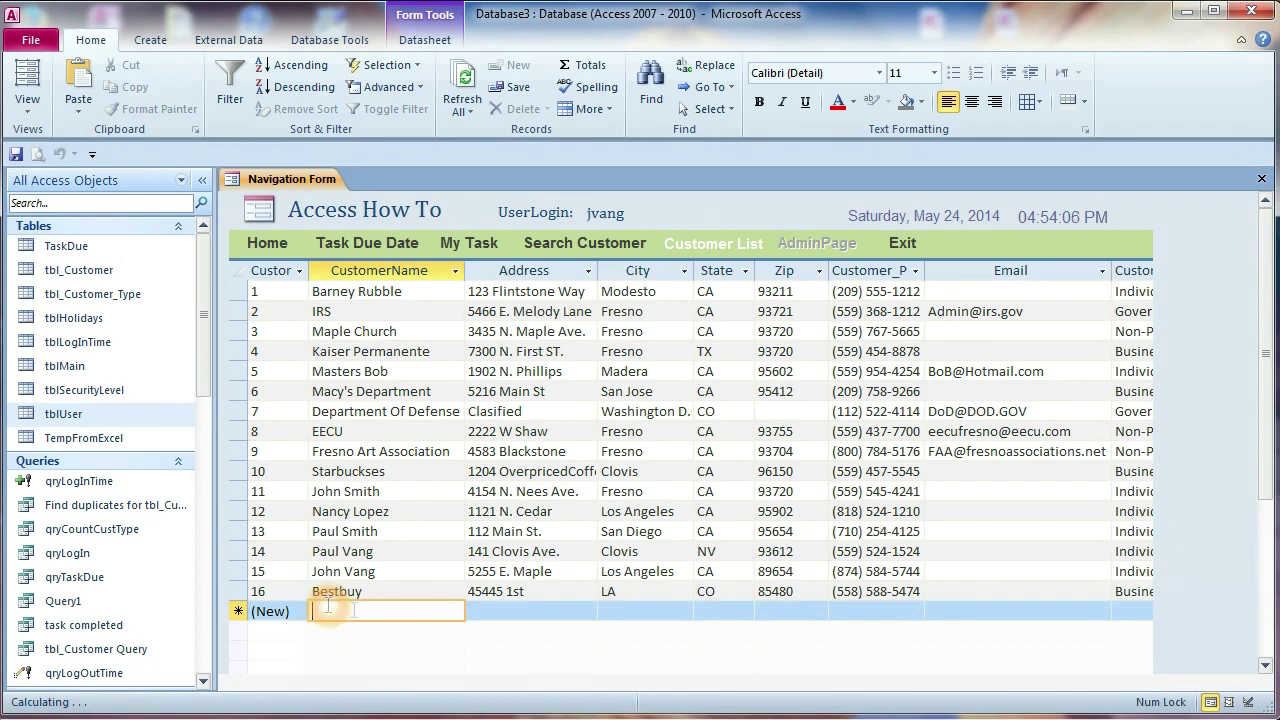
click(423, 591)
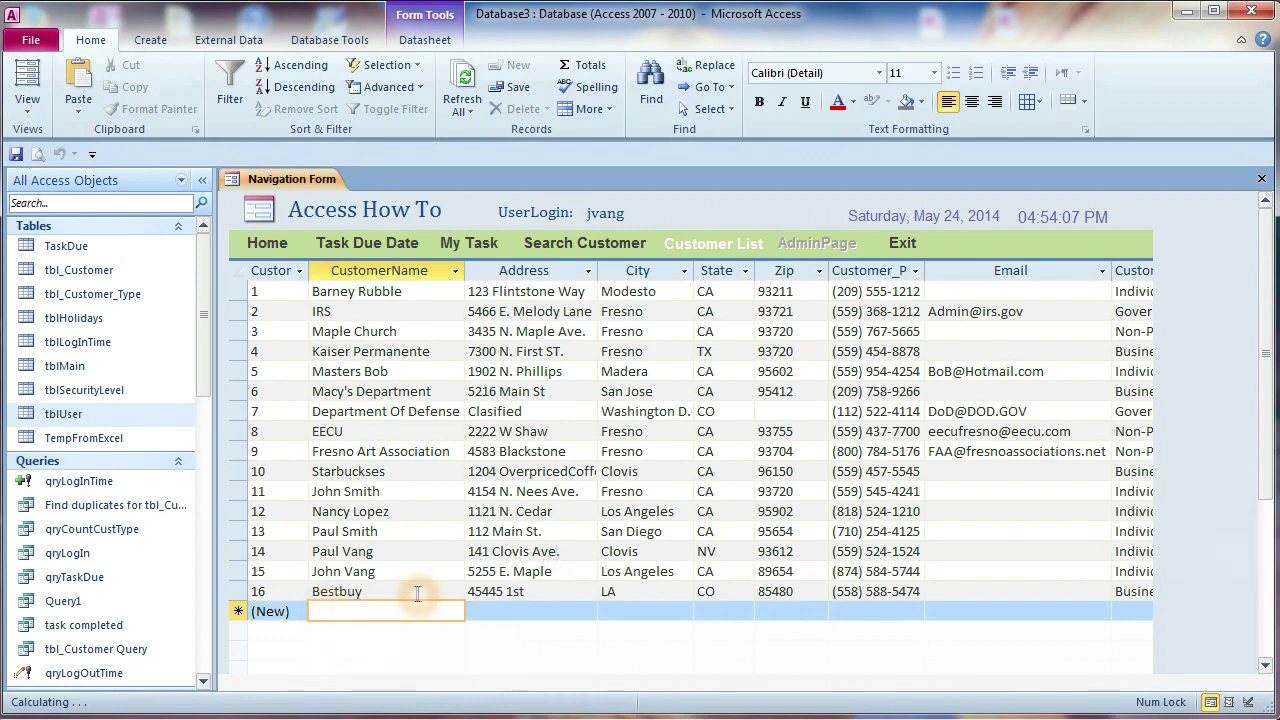
click(525, 591)
click(648, 596)
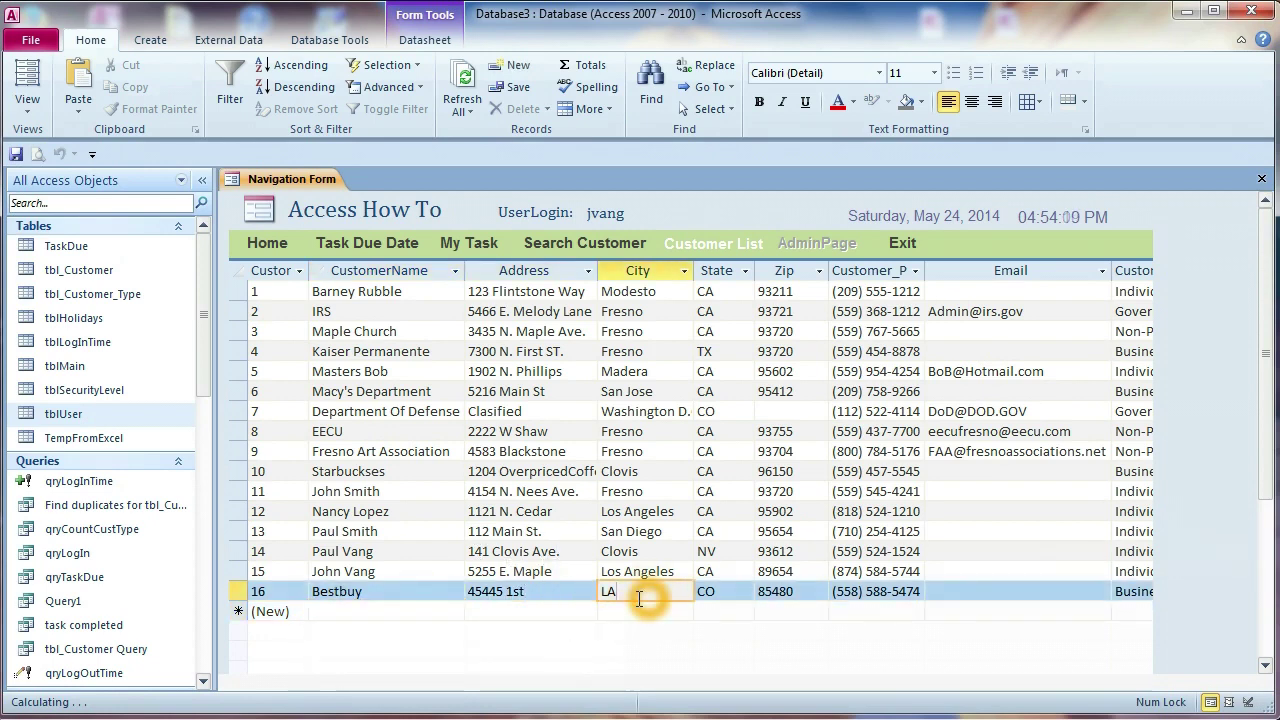
text(Los)
click(708, 524)
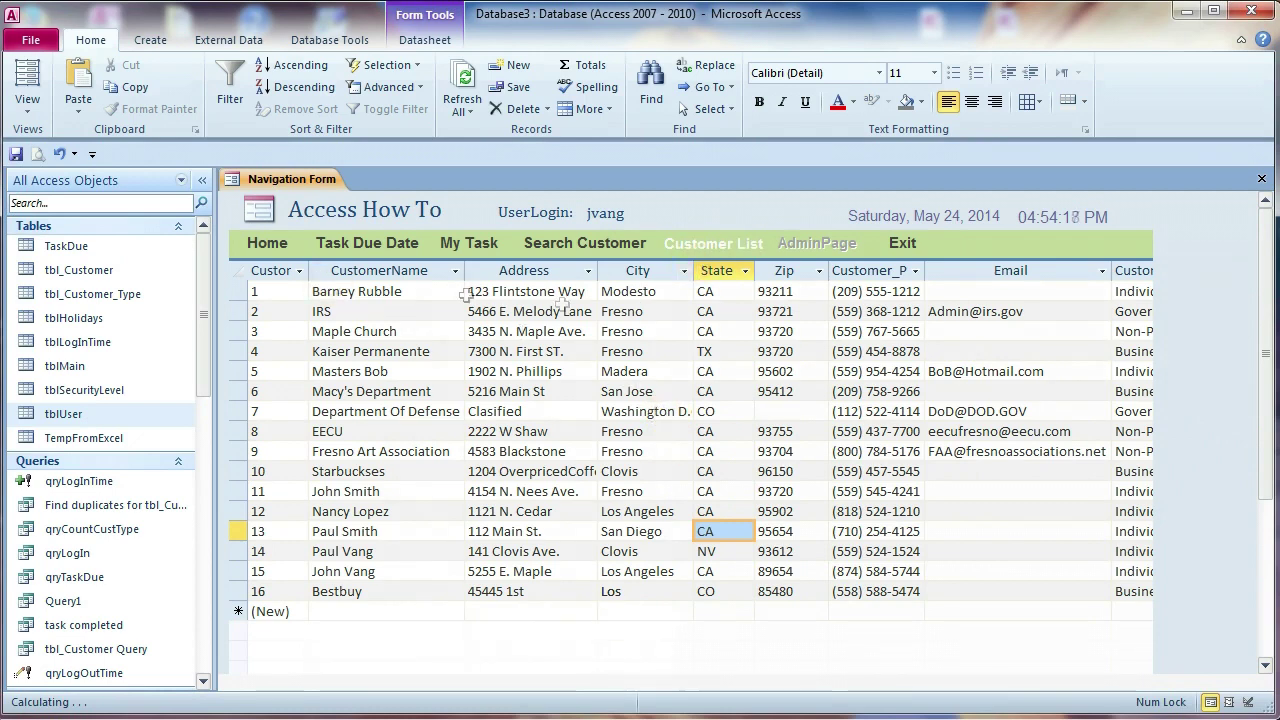
click(431, 331)
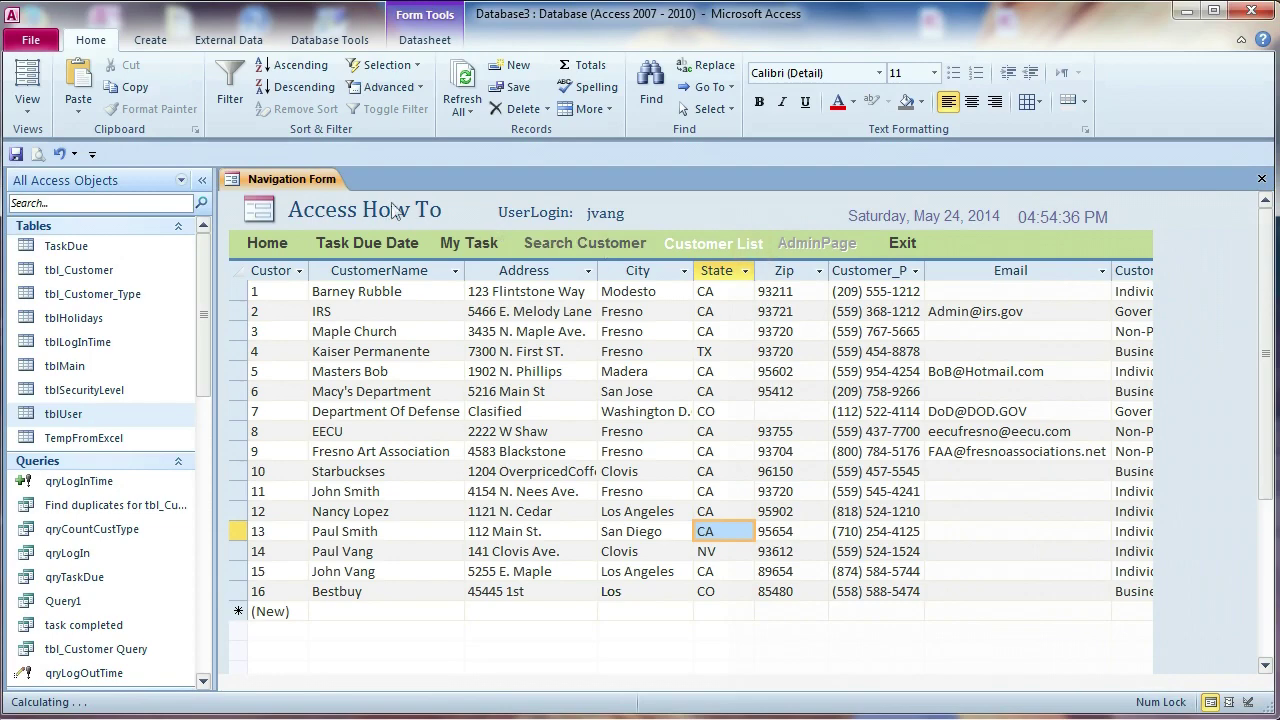
Switch the Navigation Form to Design View and inspect the Customer List button's data properties
right_click(297, 181)
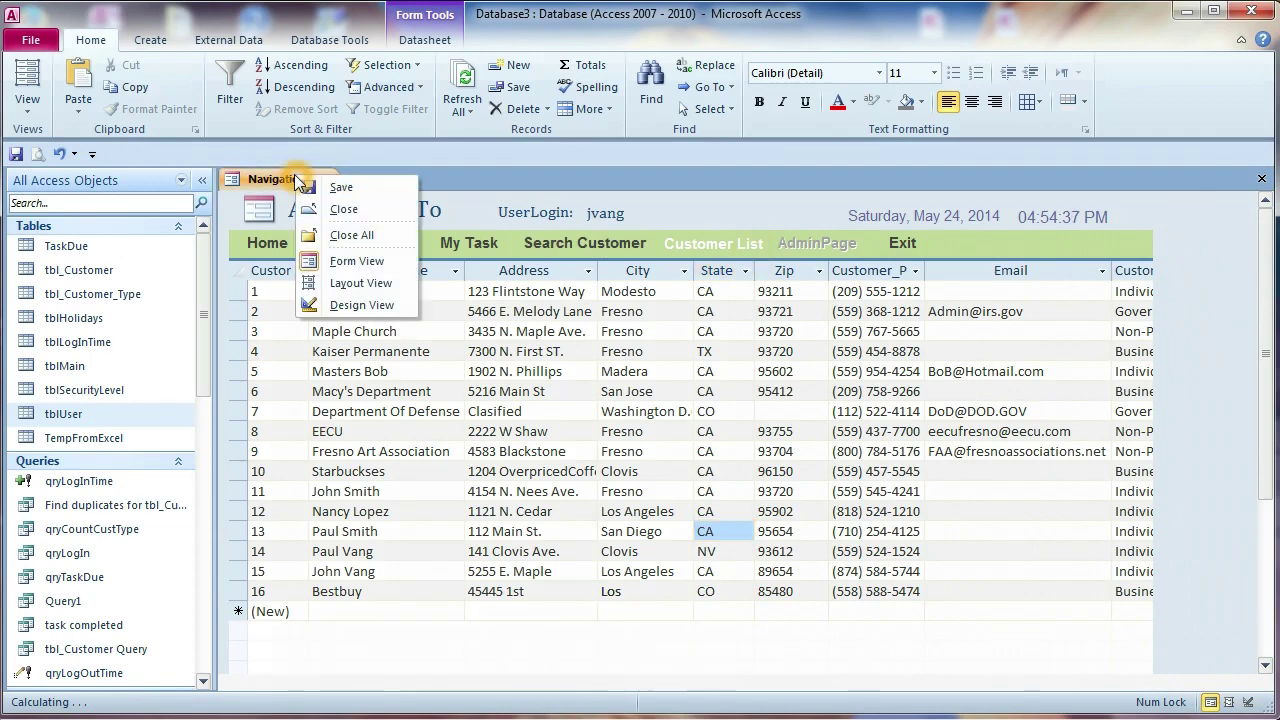
click(347, 305)
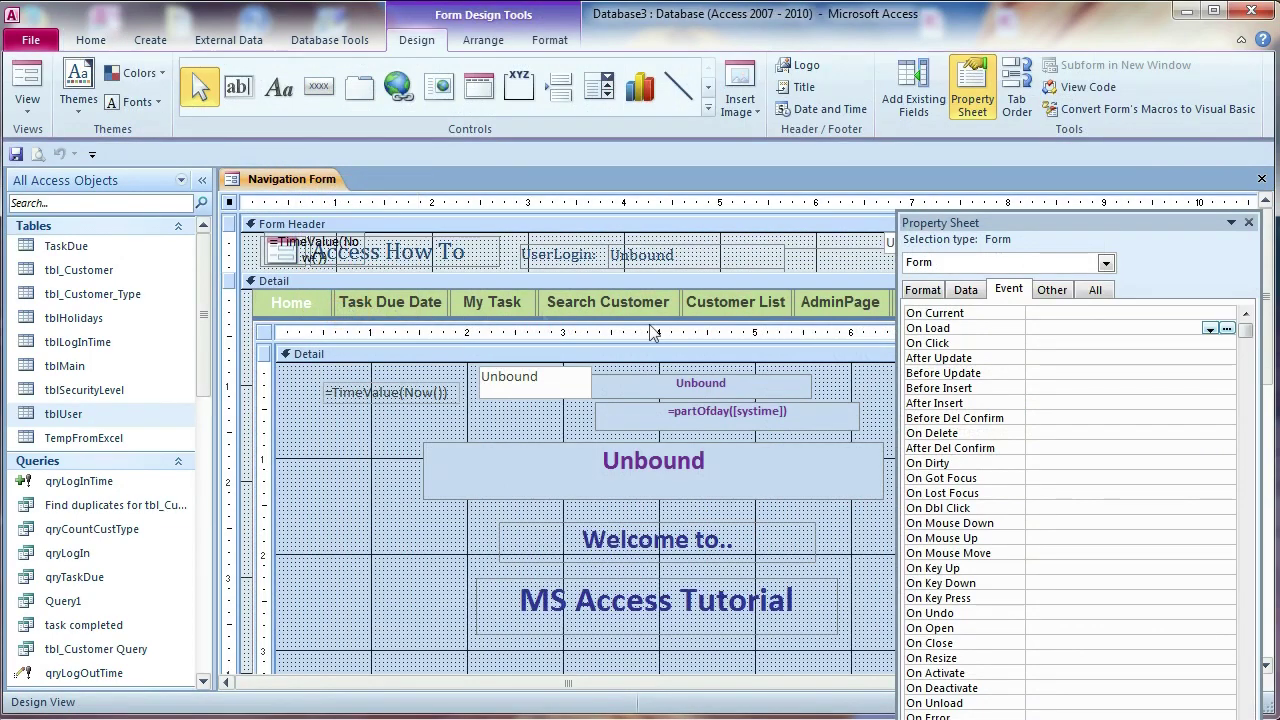
click(748, 307)
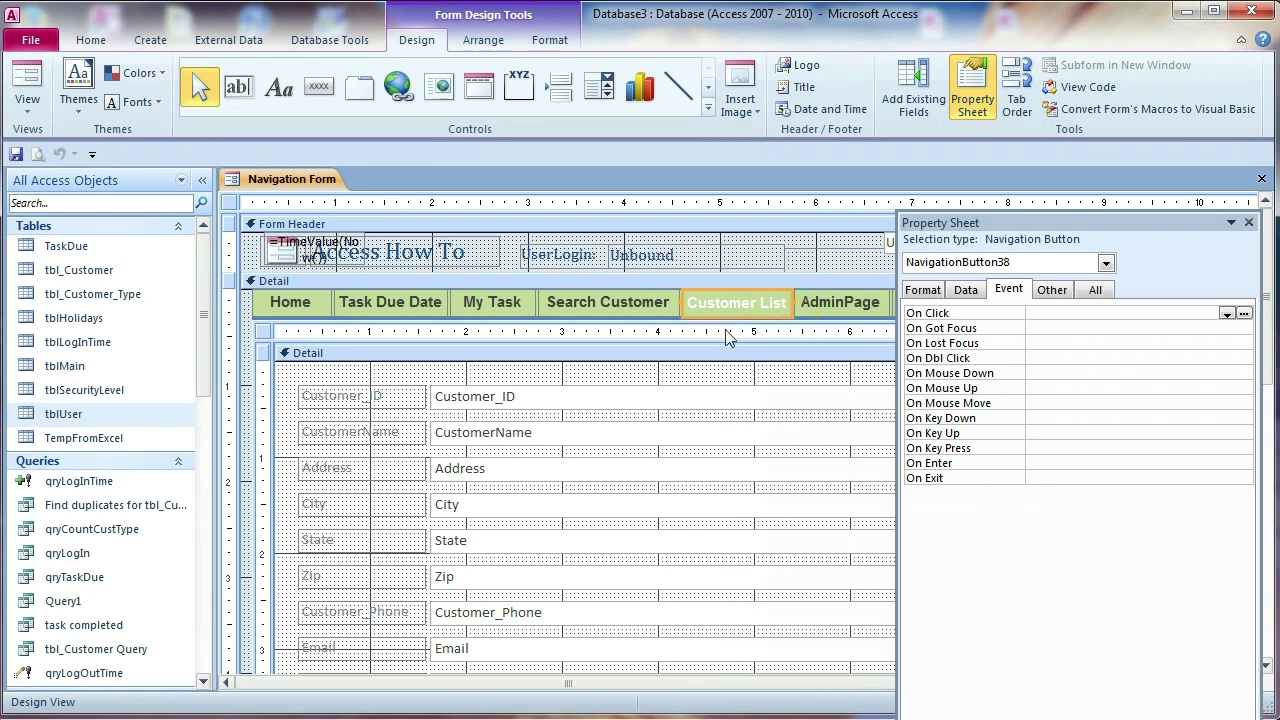
click(965, 290)
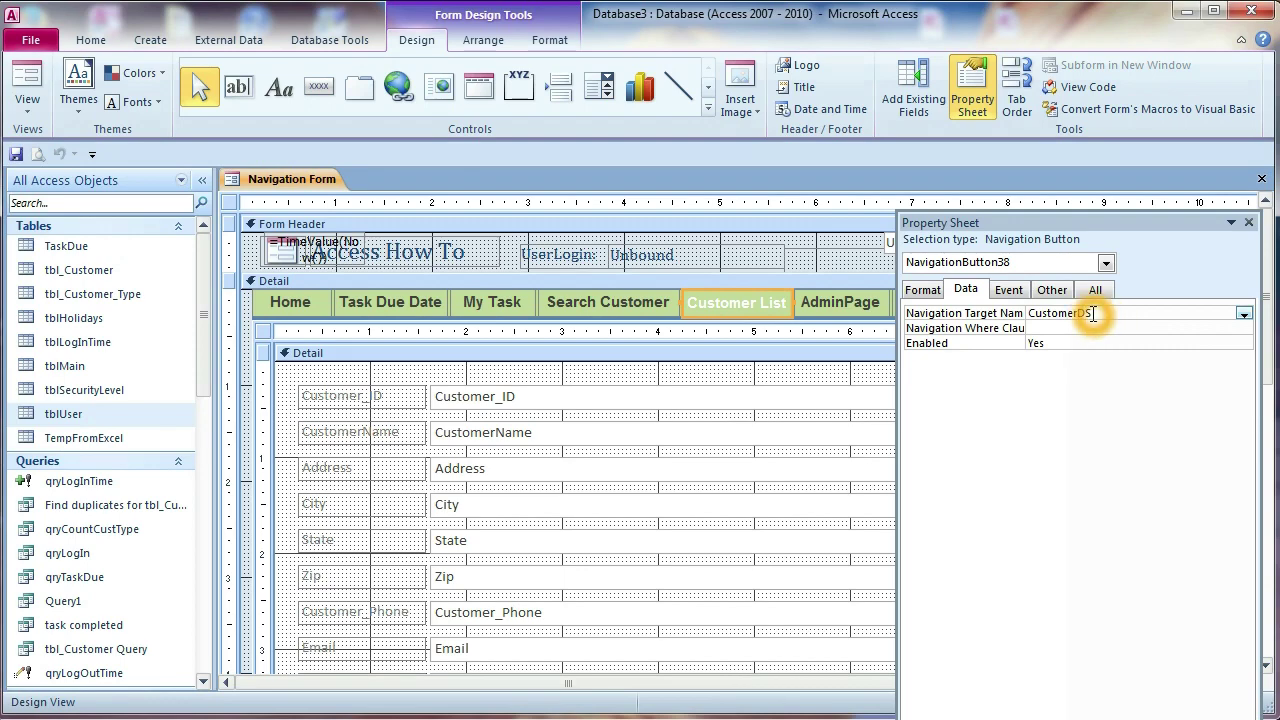
drag(205, 372, 207, 505)
Set the embedded CustomerDS form's On Load event to [Event Procedure]
click(81, 336)
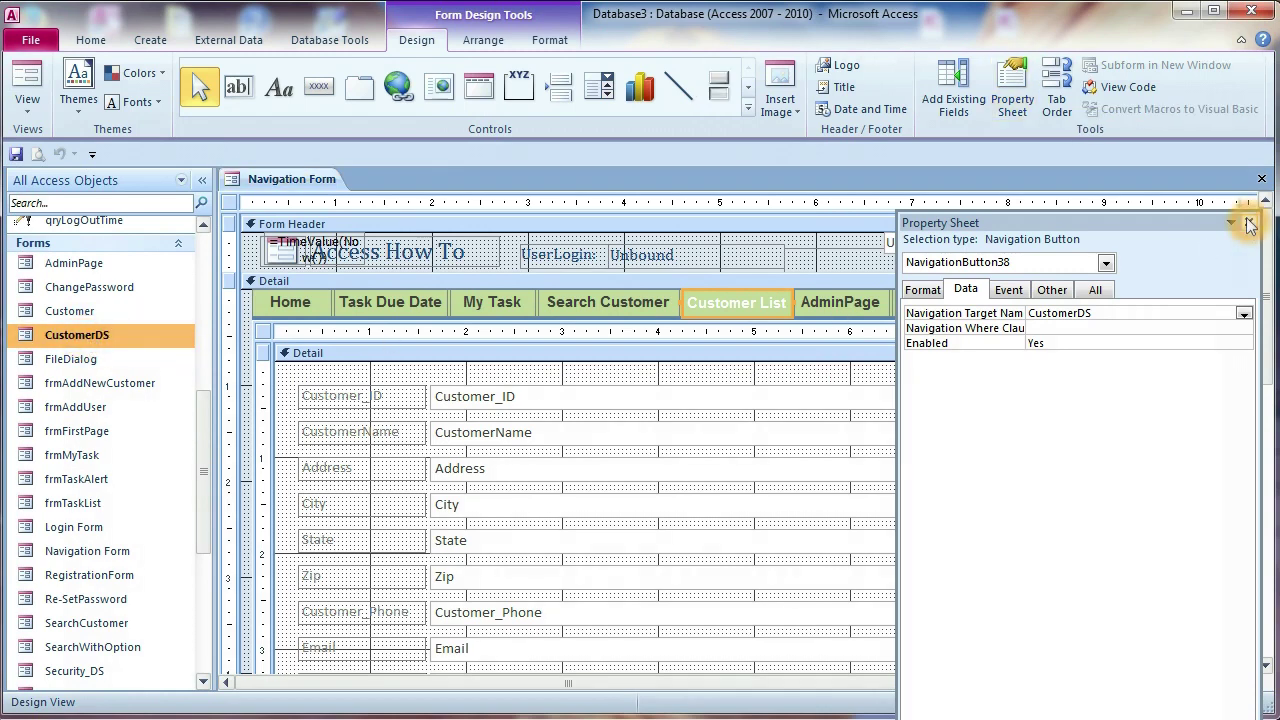
click(265, 338)
click(263, 332)
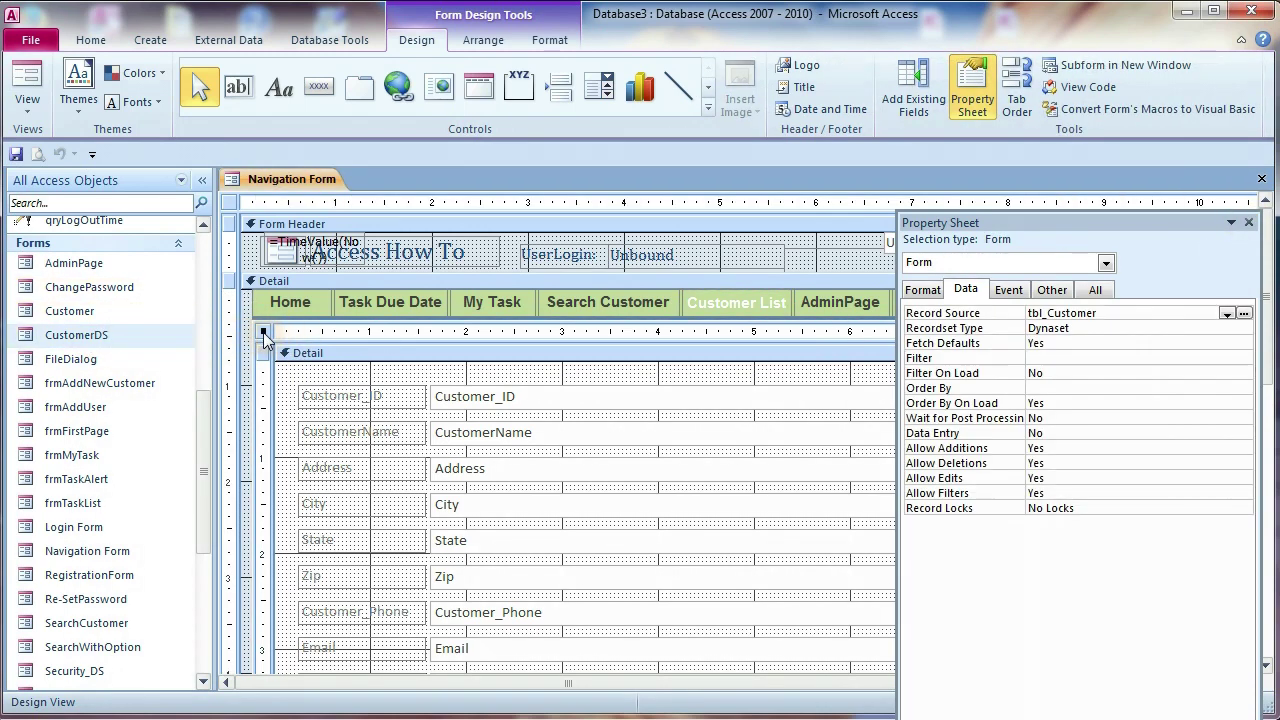
click(1009, 289)
click(1068, 328)
click(1210, 330)
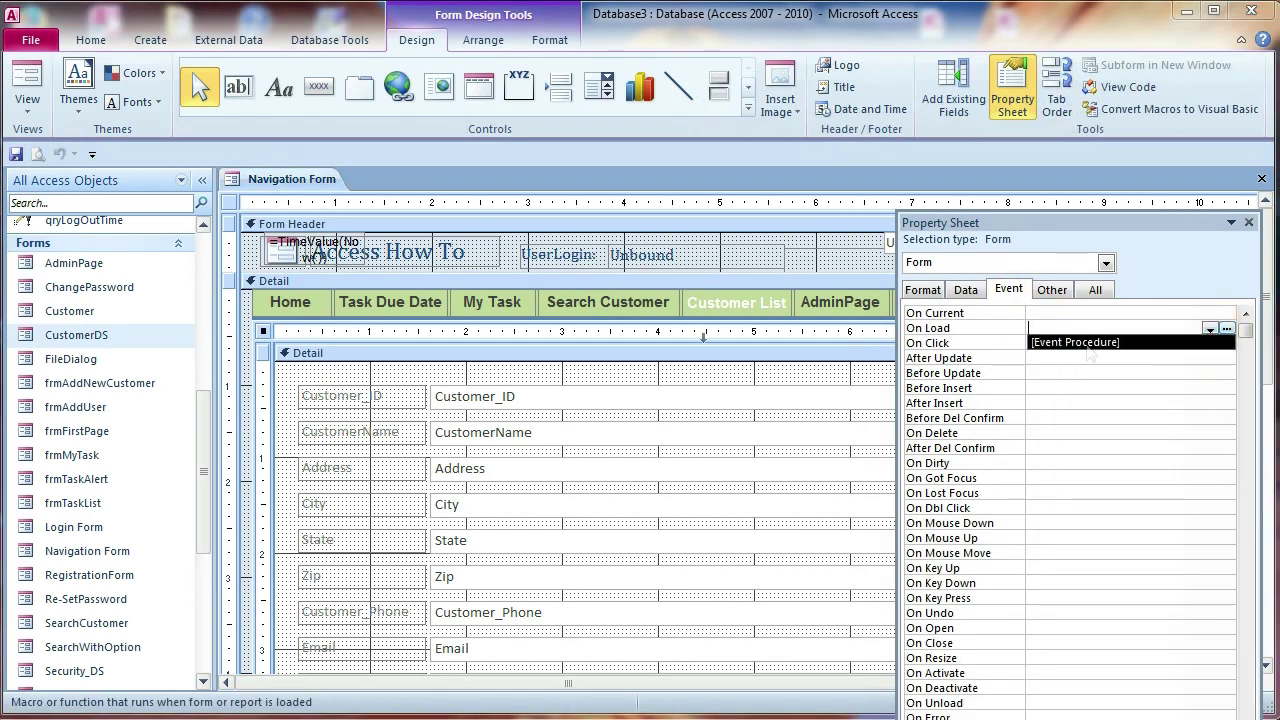
click(1134, 343)
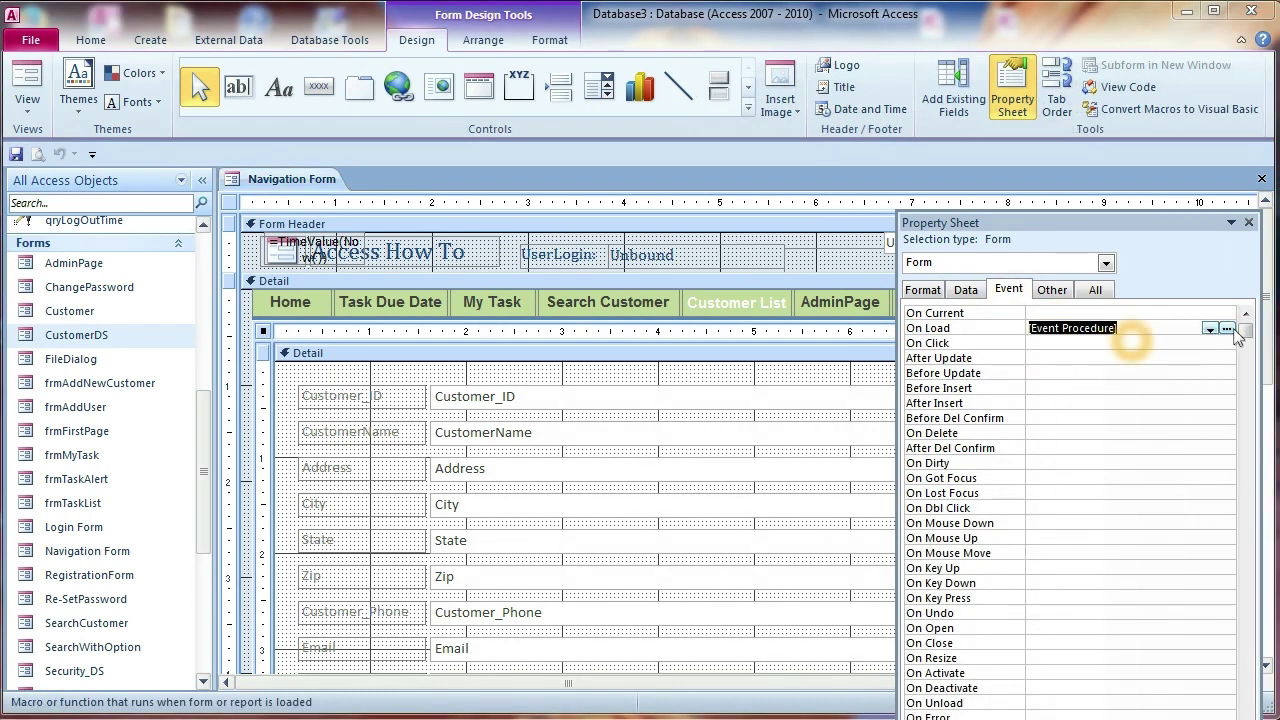
Create the Form_Load code stub with placeholder text 'ttt' and close the Navigation Form design
click(1232, 333)
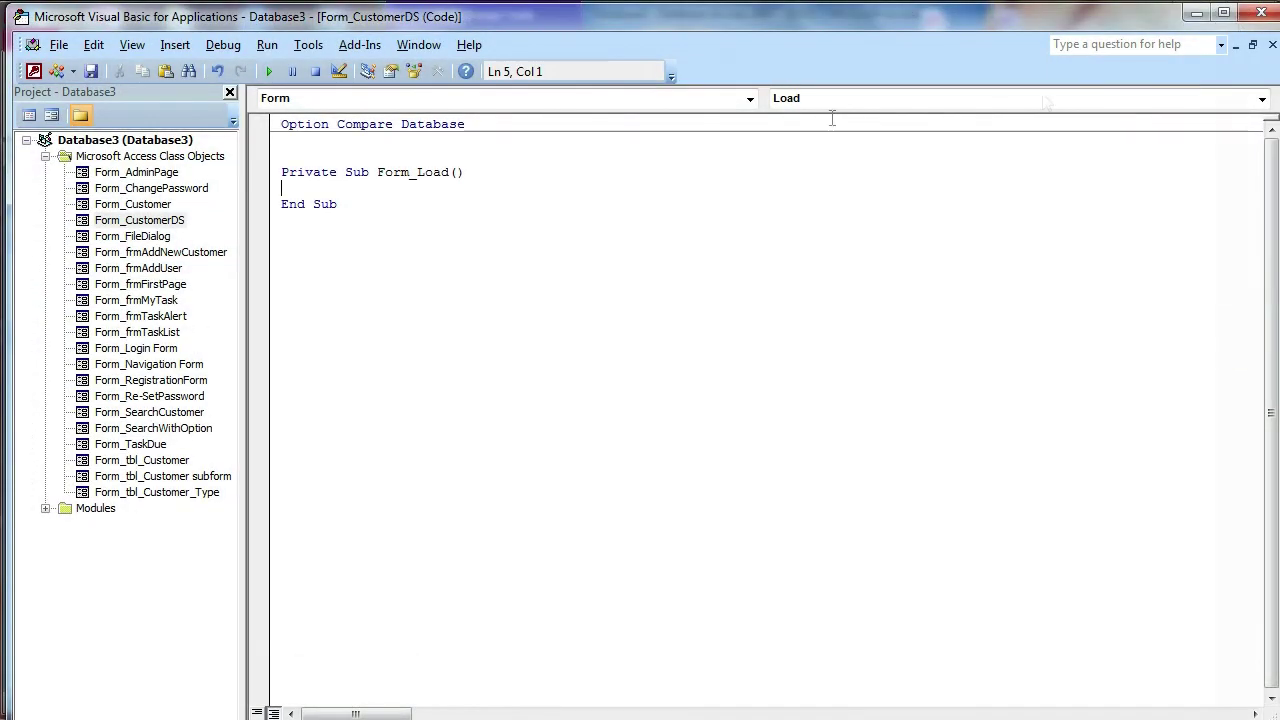
text(ttt)
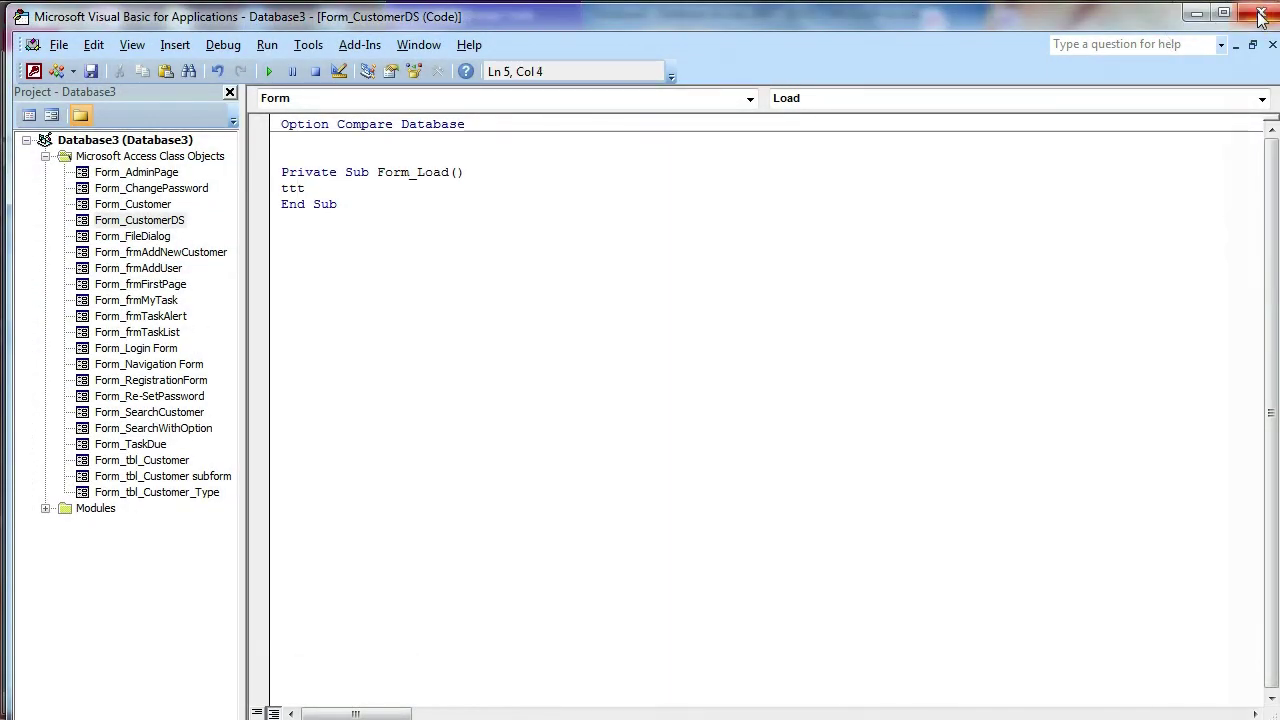
click(1261, 12)
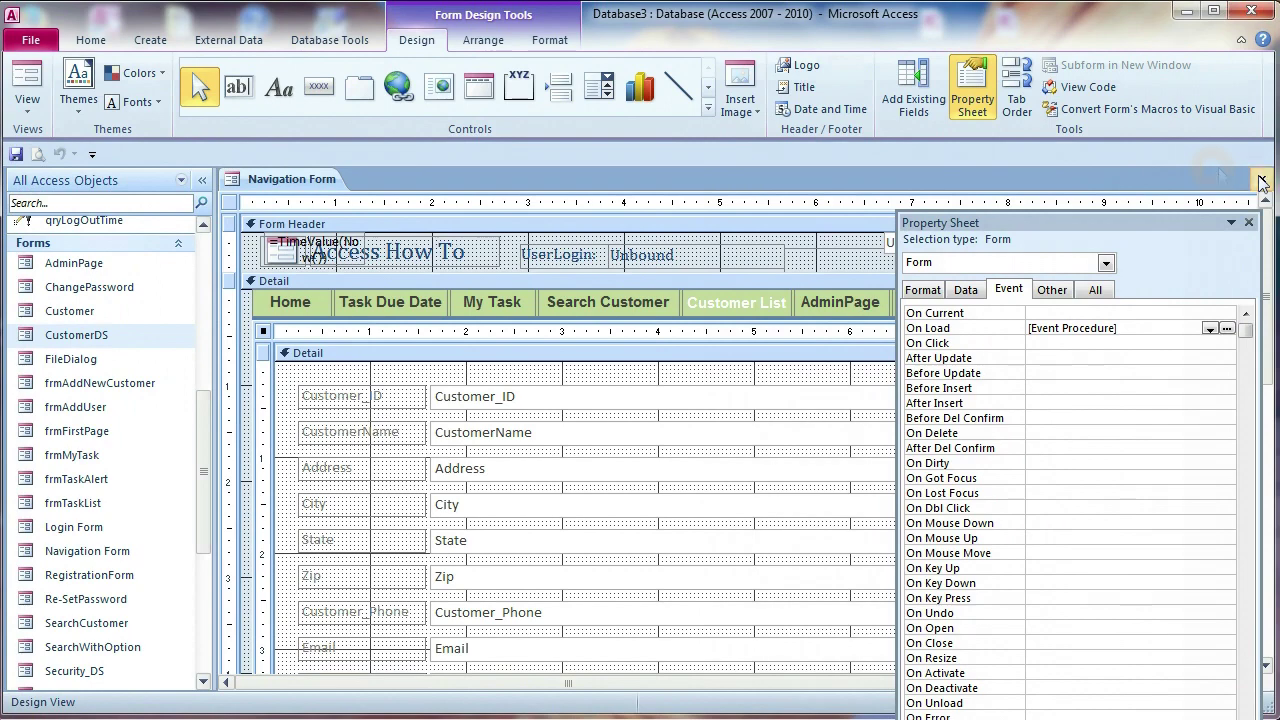
click(1260, 179)
Save the design changes and open CustomerDS alone in Design View with the whole form selected
click(600, 422)
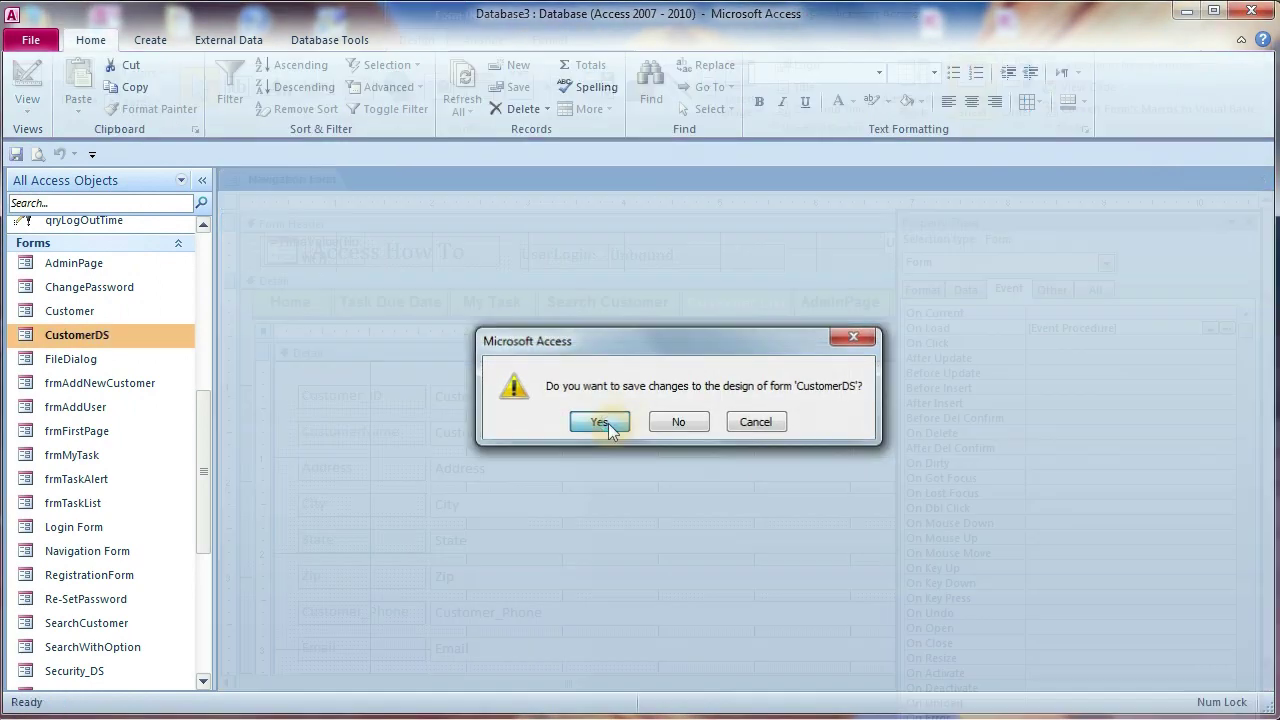
right_click(114, 337)
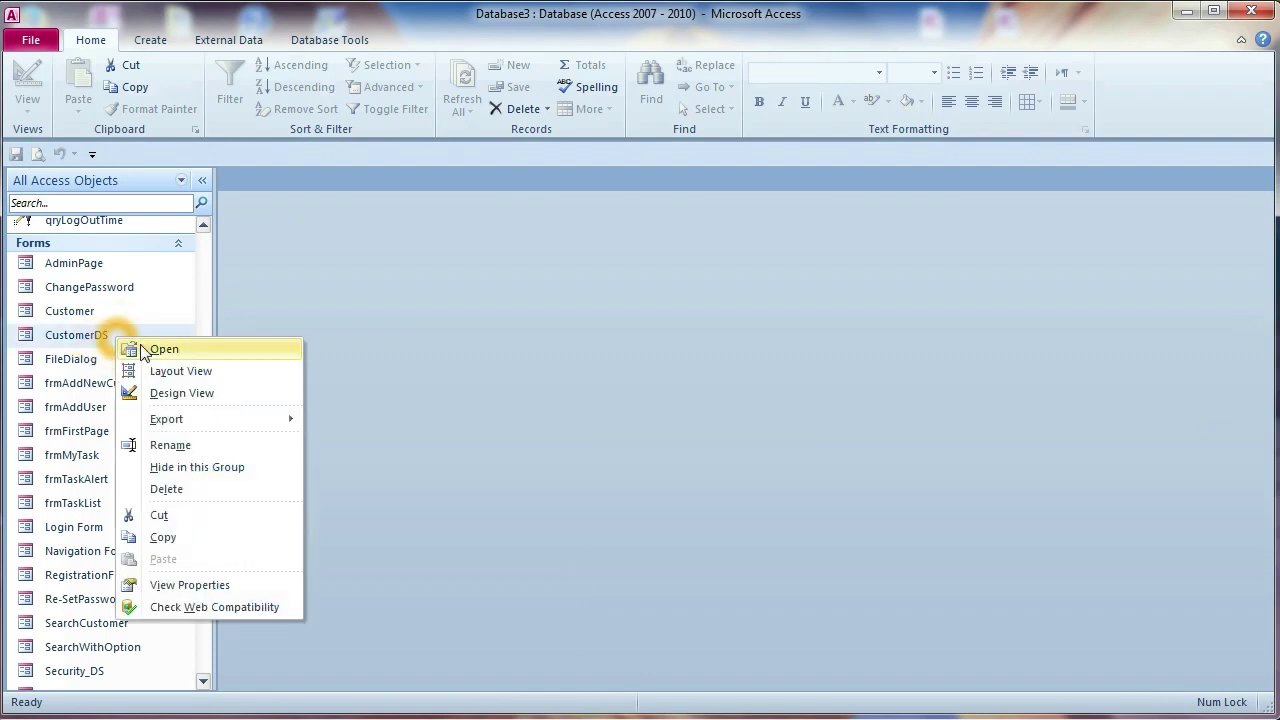
right_click(95, 336)
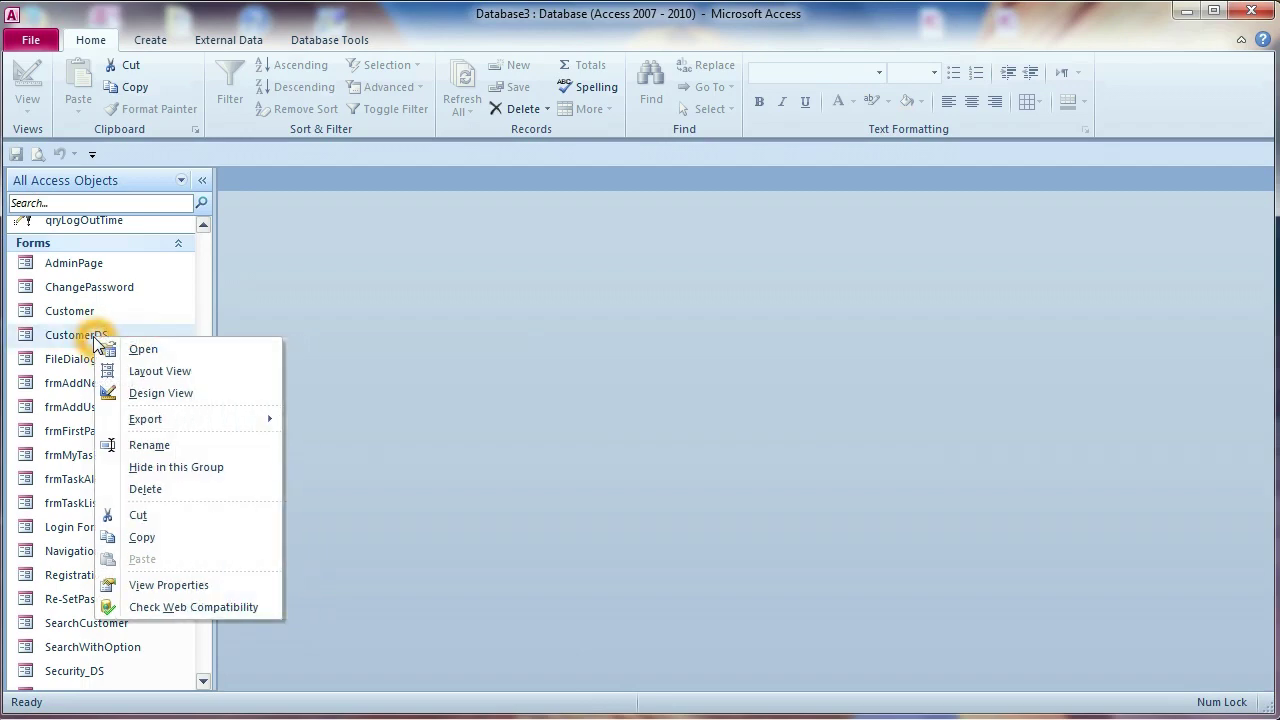
click(157, 394)
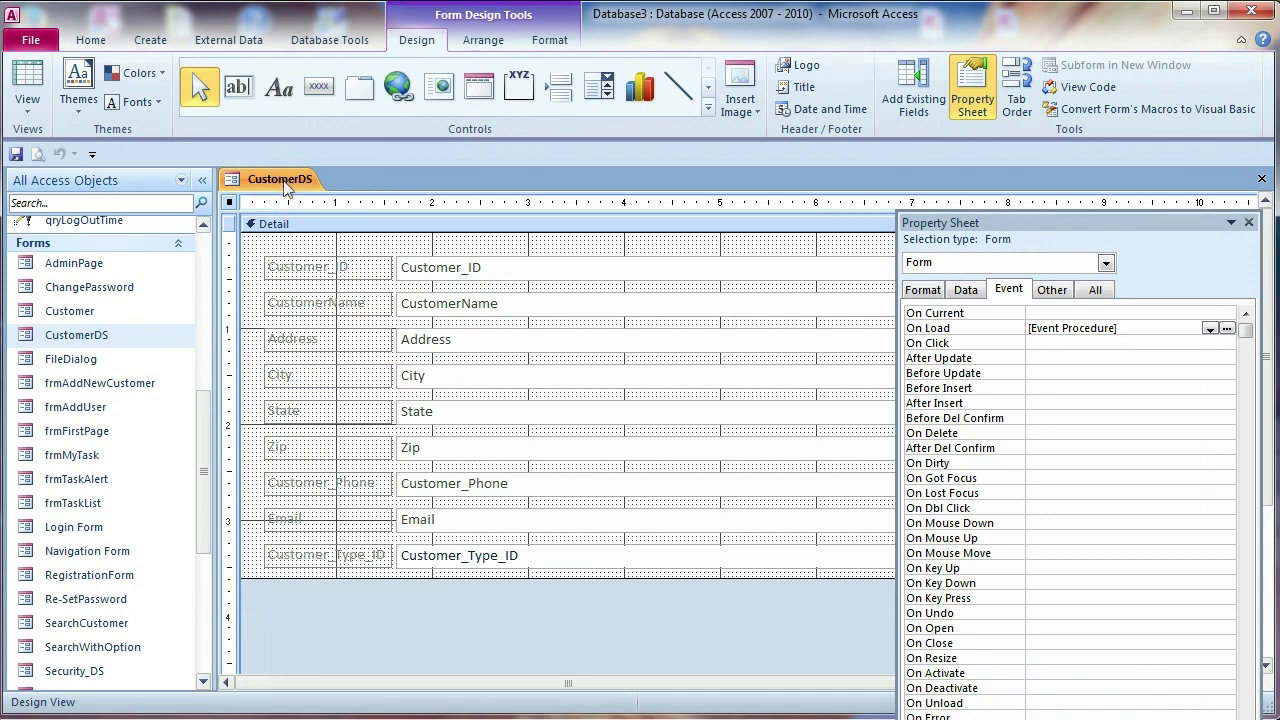
click(229, 206)
click(229, 206)
In CustomerDS's Form_Load code, declare Dim User As String
click(965, 327)
click(1227, 329)
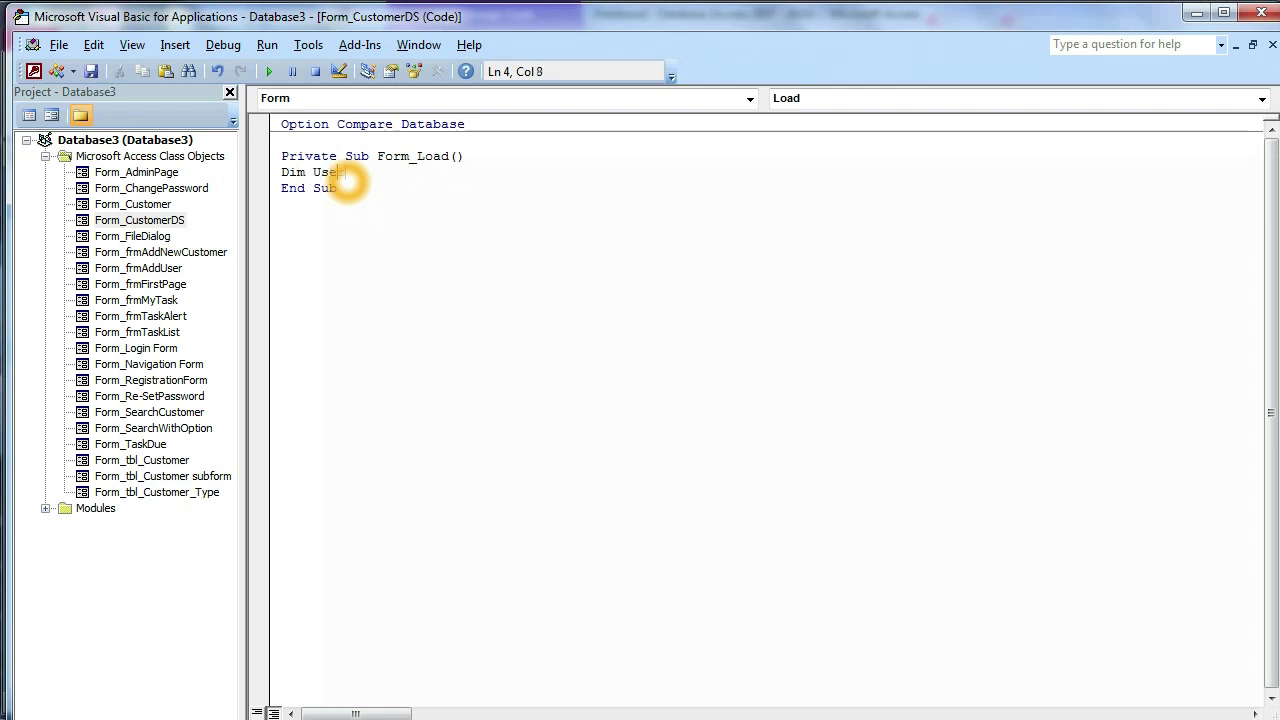
text(As String)
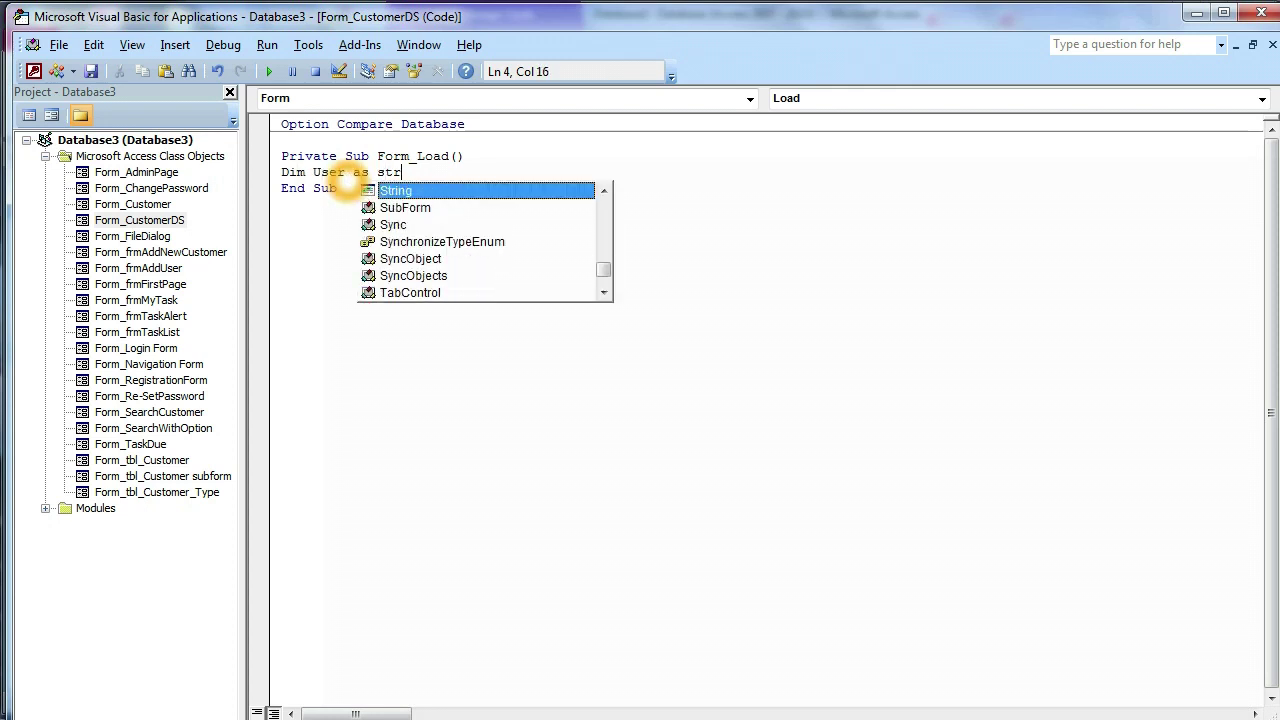
key(Return)
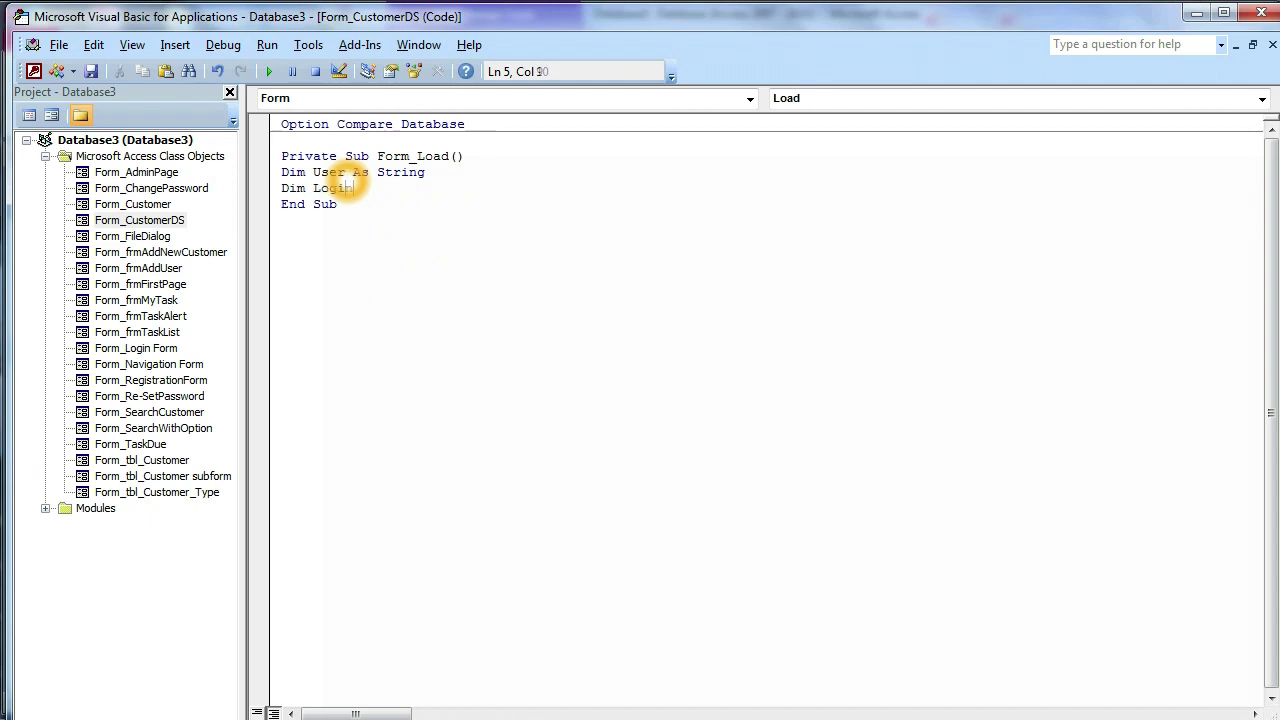
Add the declaration Dim LoginType As Integer on the next line of Form_Load
text(y)
click(345, 174)
text(e)
key(BackSpace)
click(406, 190)
text(e)
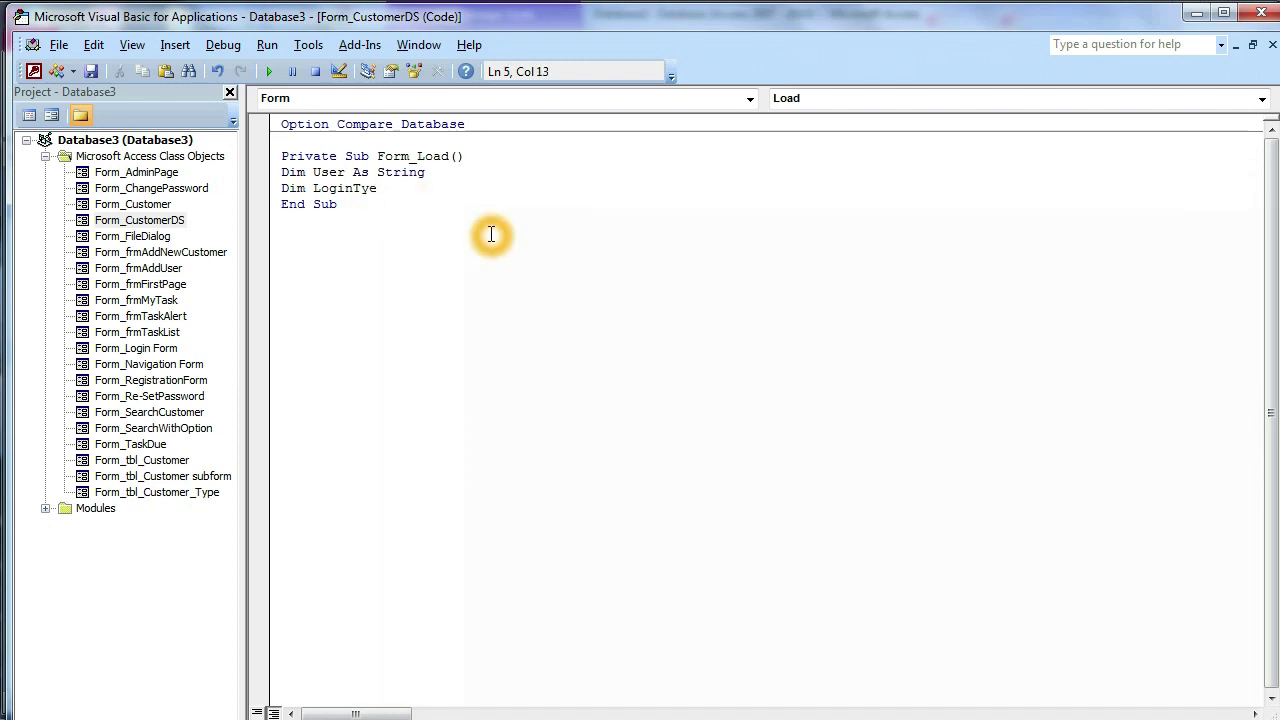
key(BackSpace)
text(pe as int)
key(Tab)
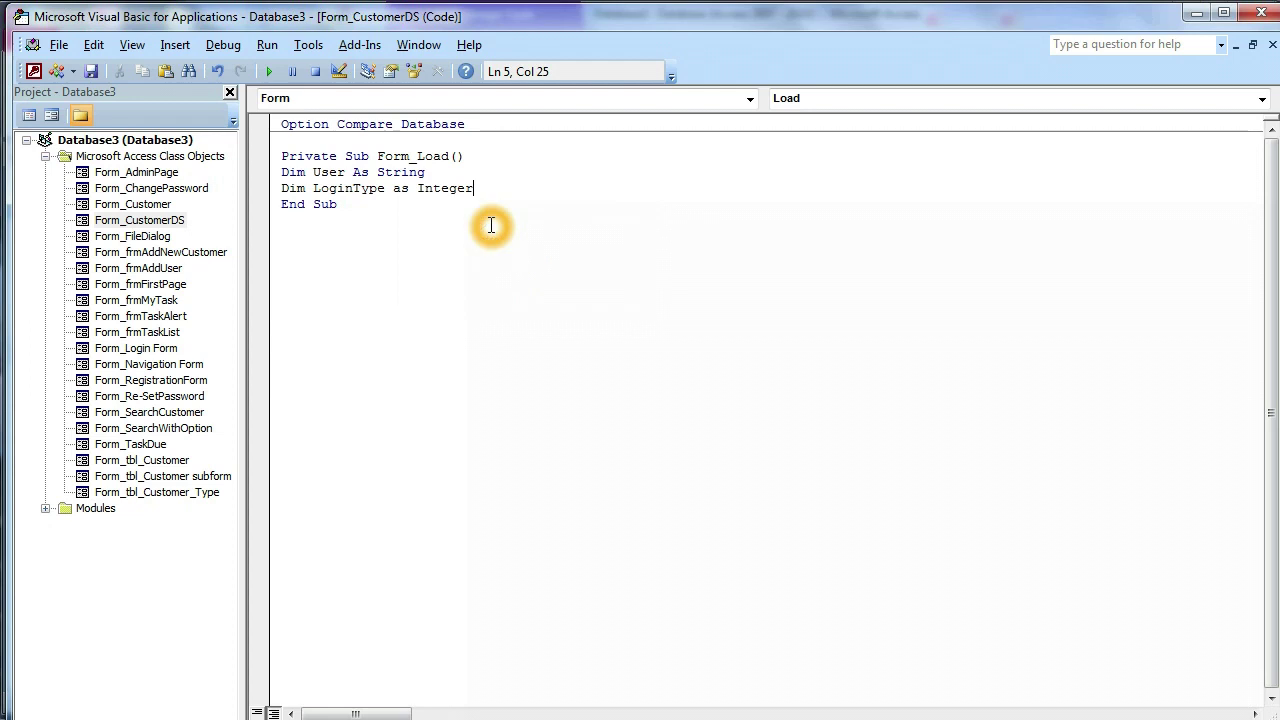
key(Return)
click(405, 694)
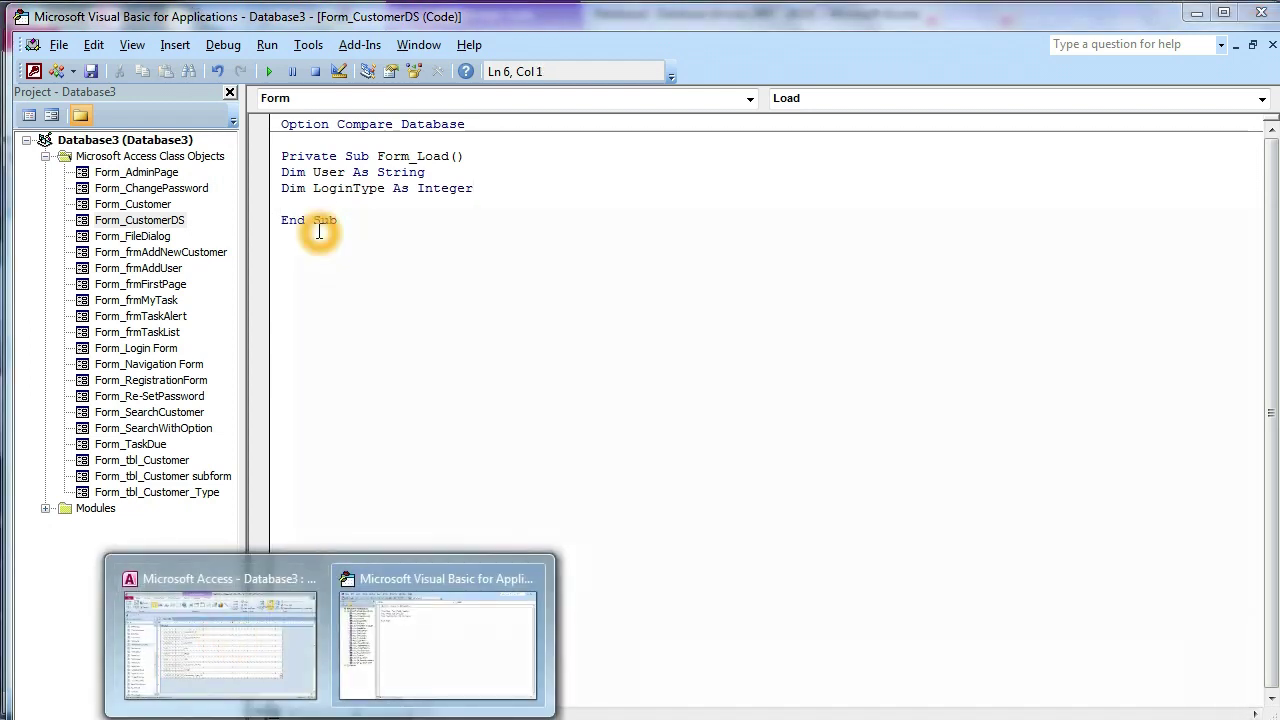
Open tblSecurityLevel in Access and review its Admin (ID 1) and User levels
click(236, 655)
scroll(200, 420, up, 7)
click(110, 396)
double_click(110, 394)
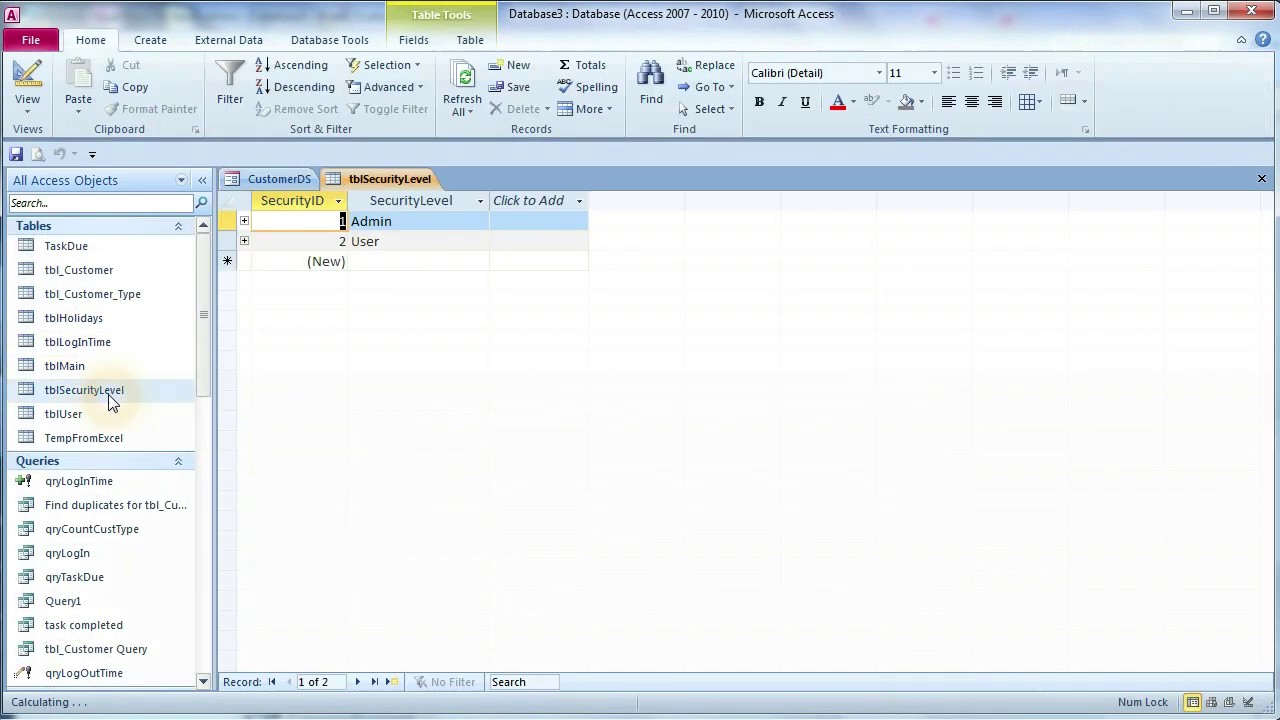
drag(346, 221, 401, 213)
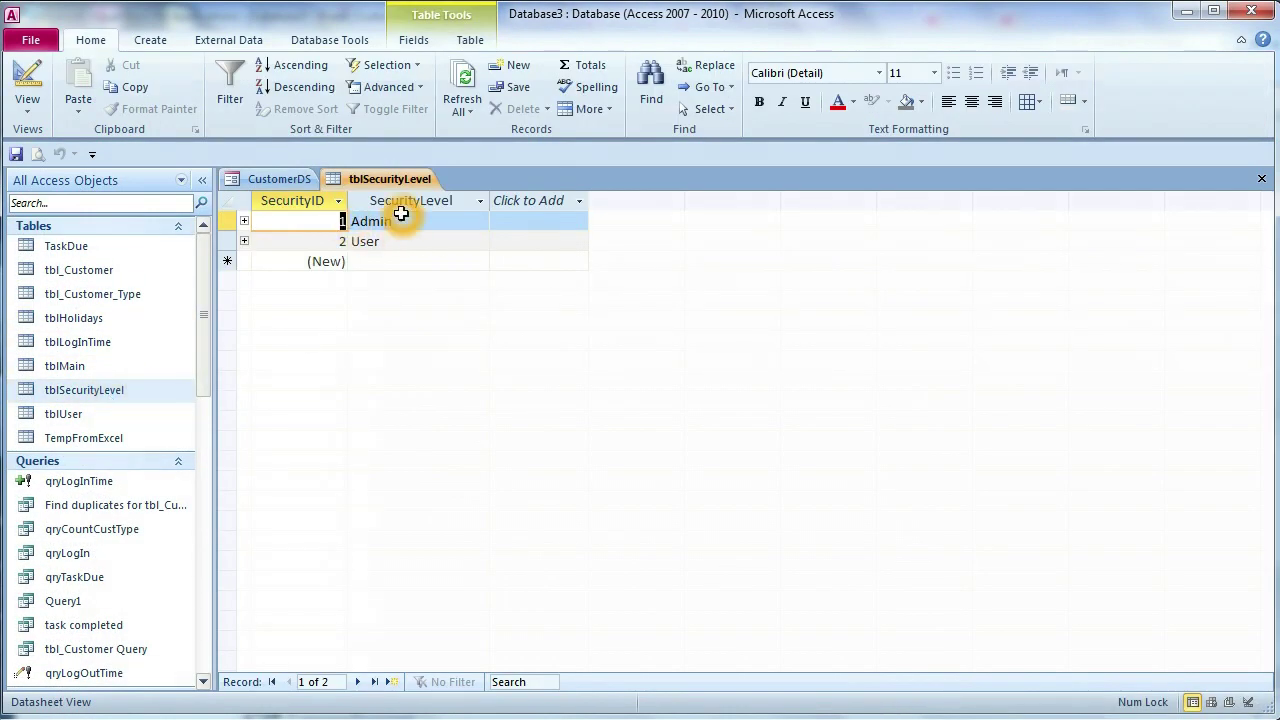
double_click(401, 220)
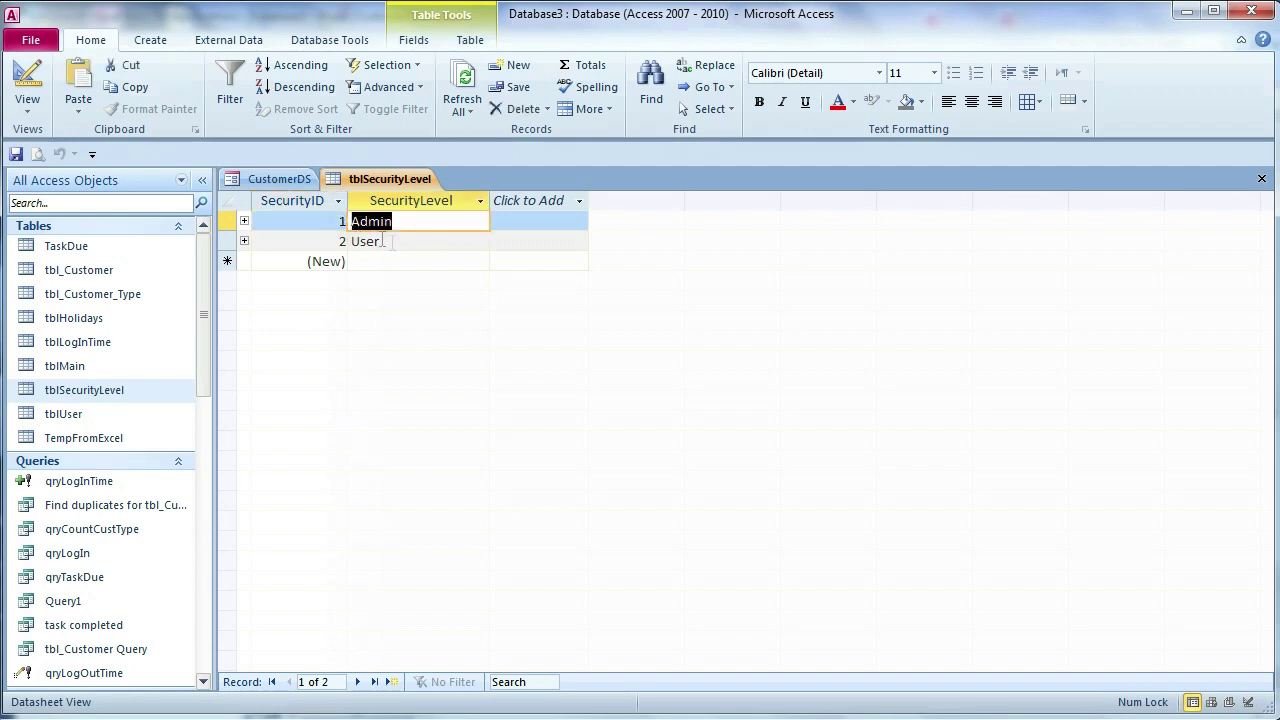
click(323, 230)
click(378, 244)
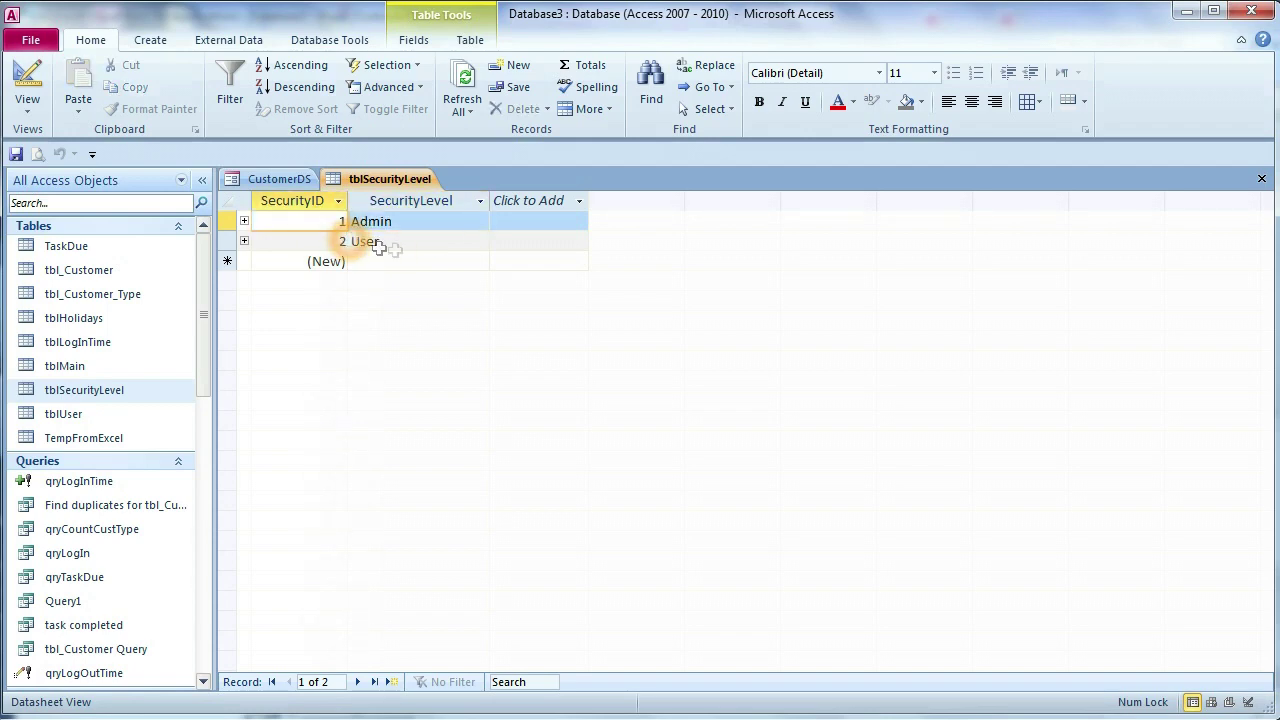
Close tblSecurityLevel and open the tblUser table
click(400, 247)
click(1261, 179)
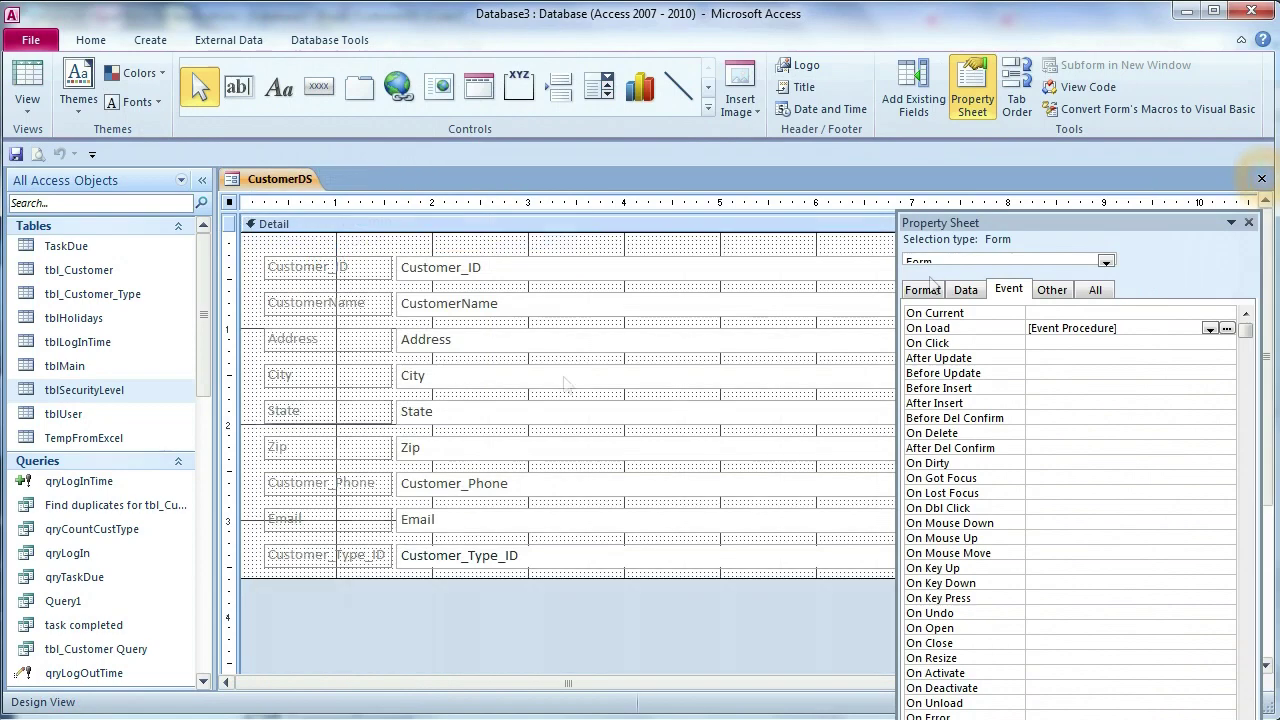
double_click(95, 411)
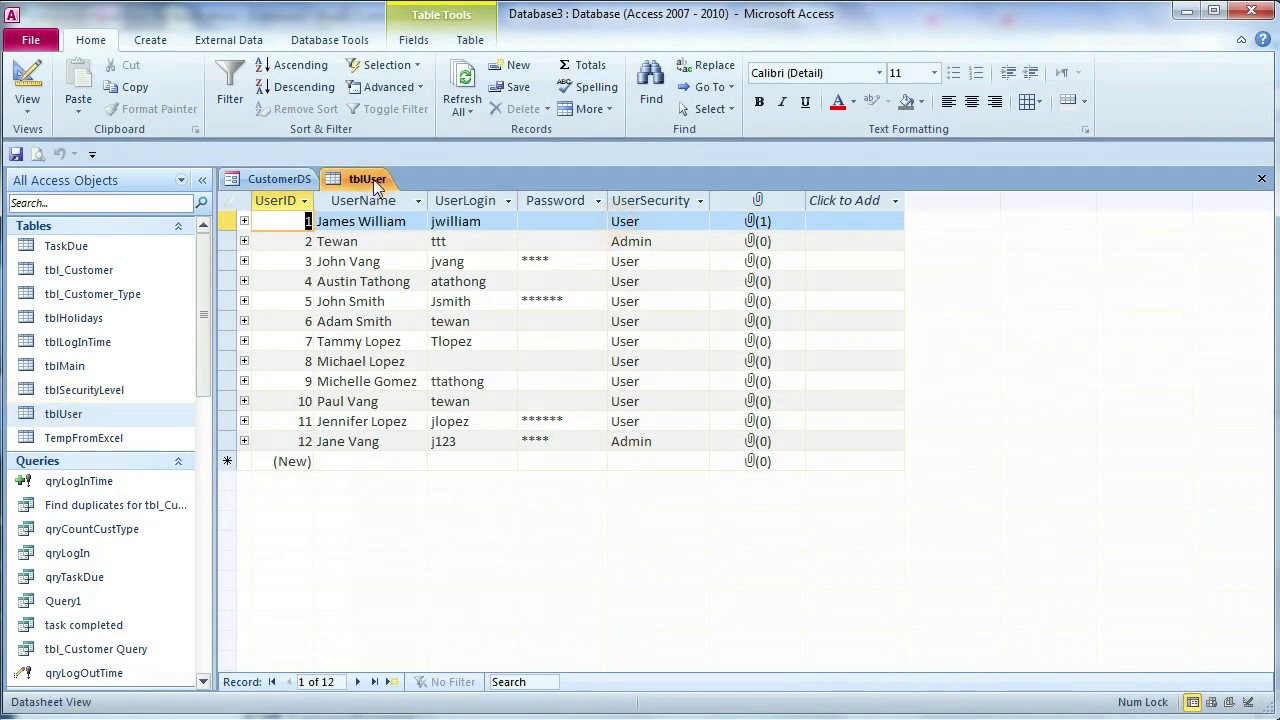
Review the UserSecurity dropdowns for users 11, 9 and 8 in tblUser, keeping them unchanged
click(629, 214)
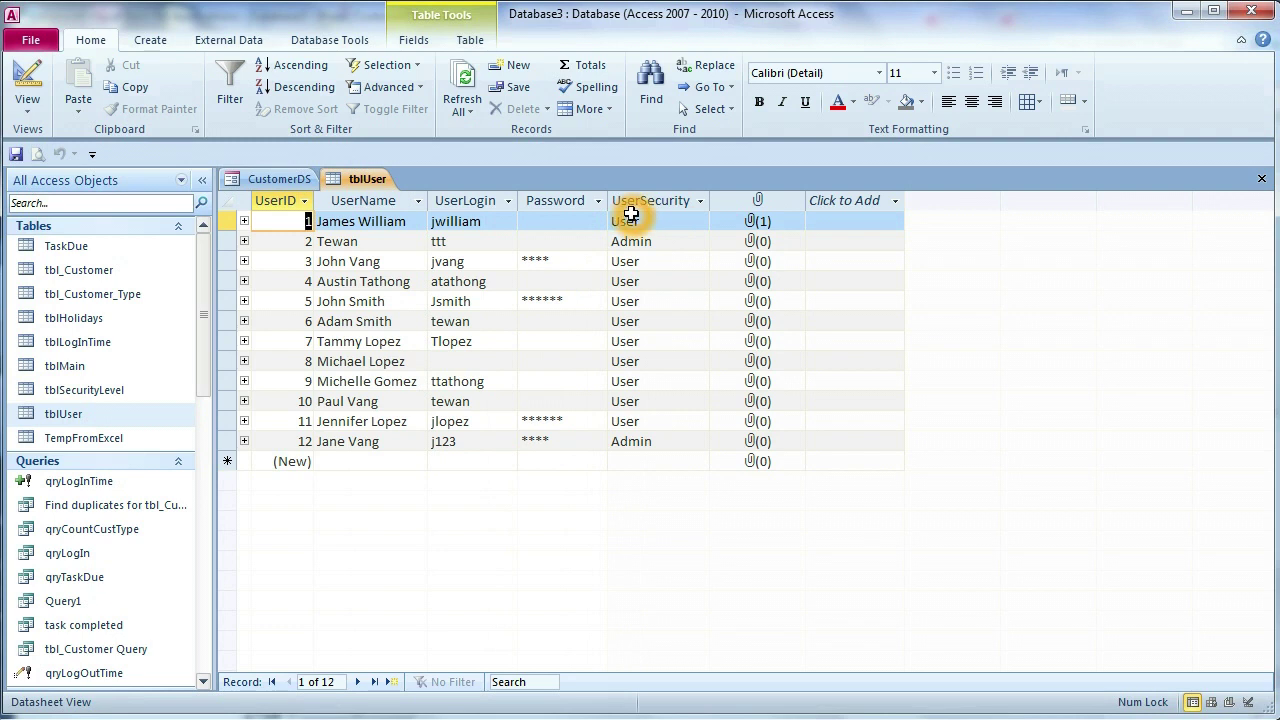
click(635, 223)
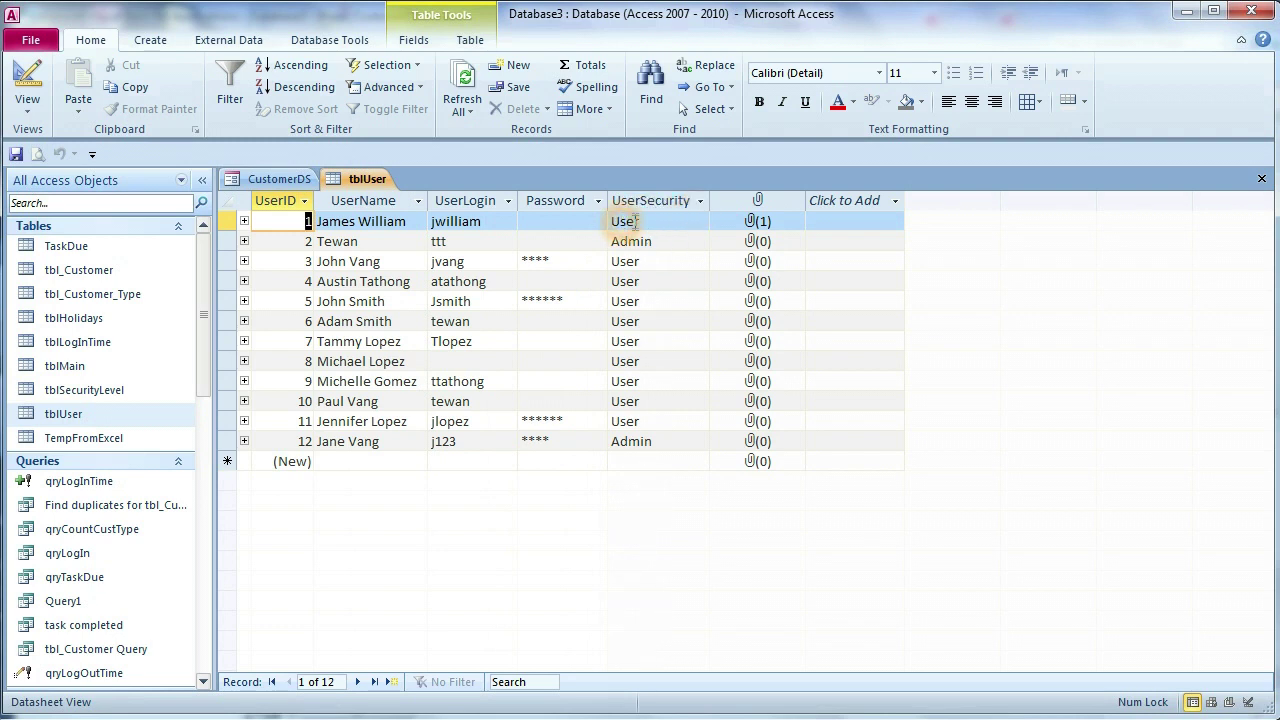
click(675, 418)
click(703, 421)
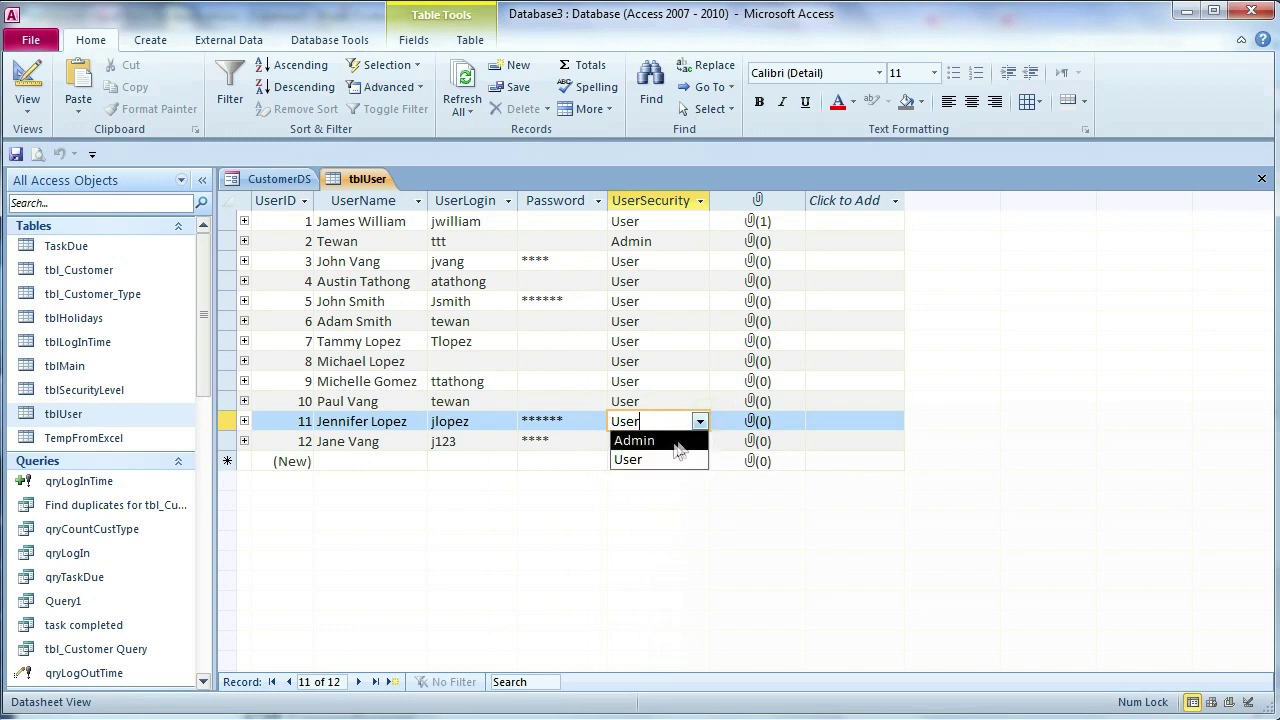
click(677, 460)
click(680, 382)
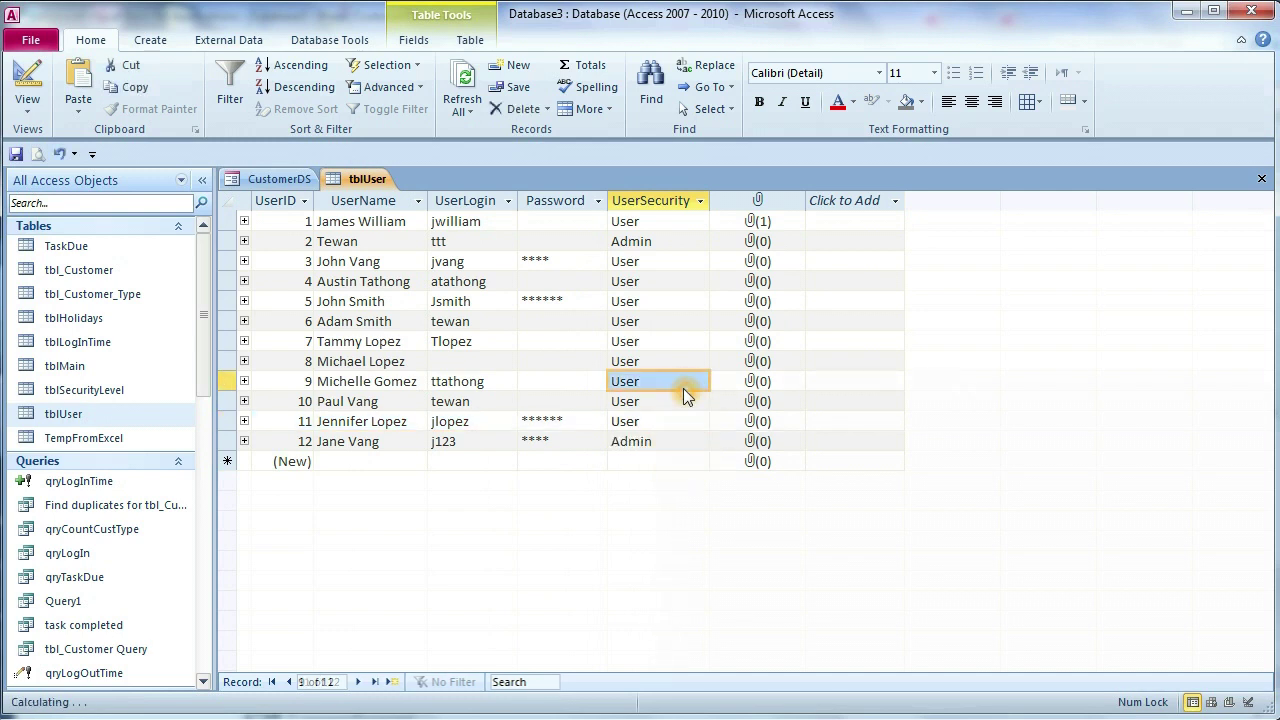
click(704, 381)
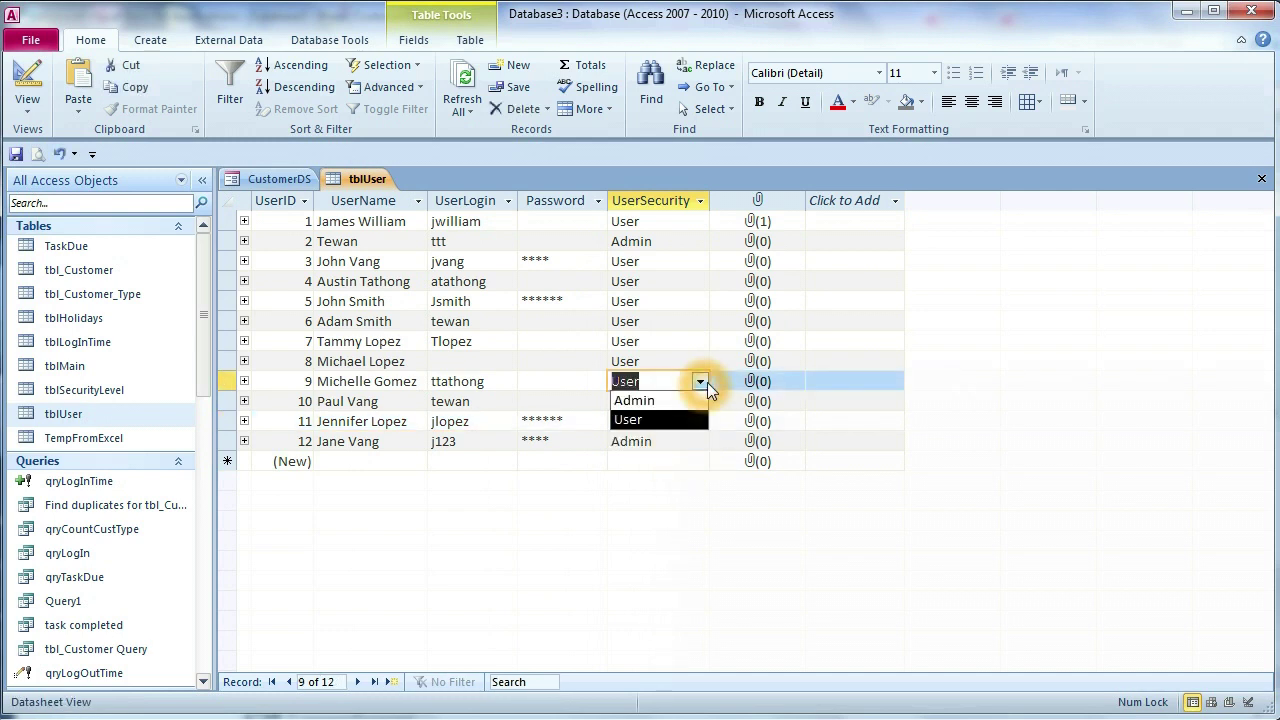
click(652, 361)
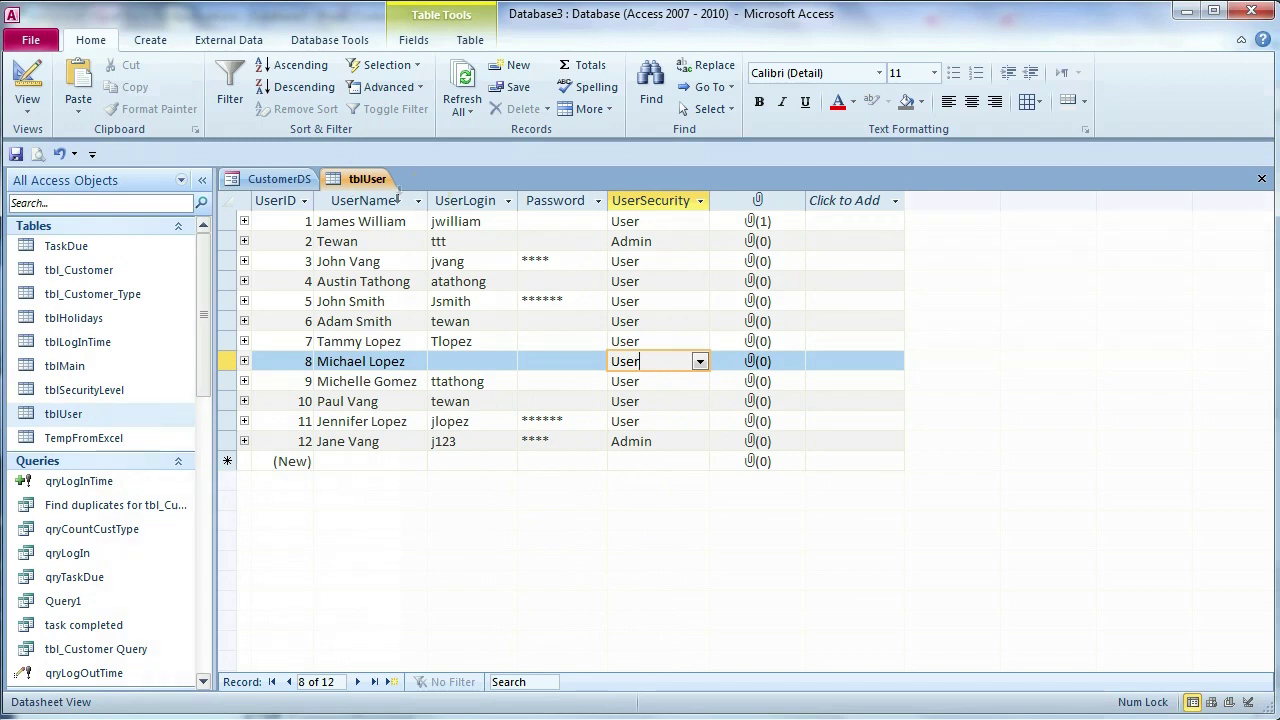
right_click(367, 178)
Open tblUser in Design View and confirm UserSecurity stays a Number field
click(440, 260)
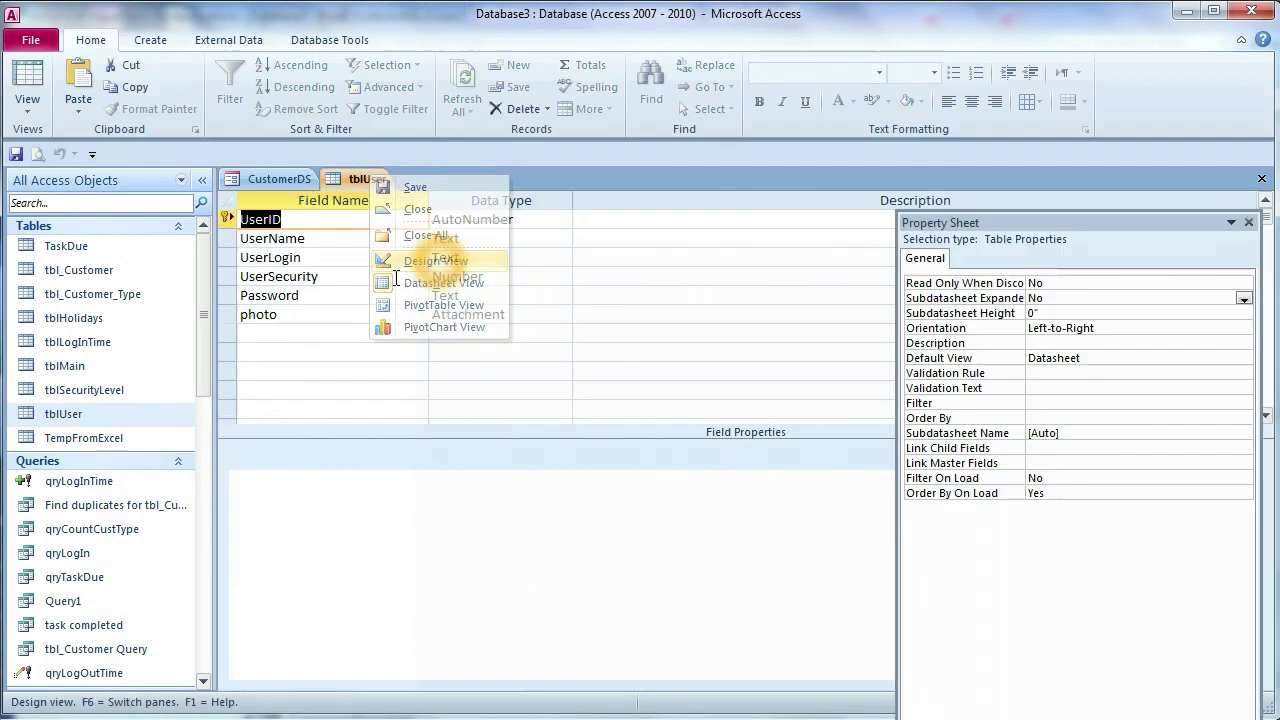
click(343, 274)
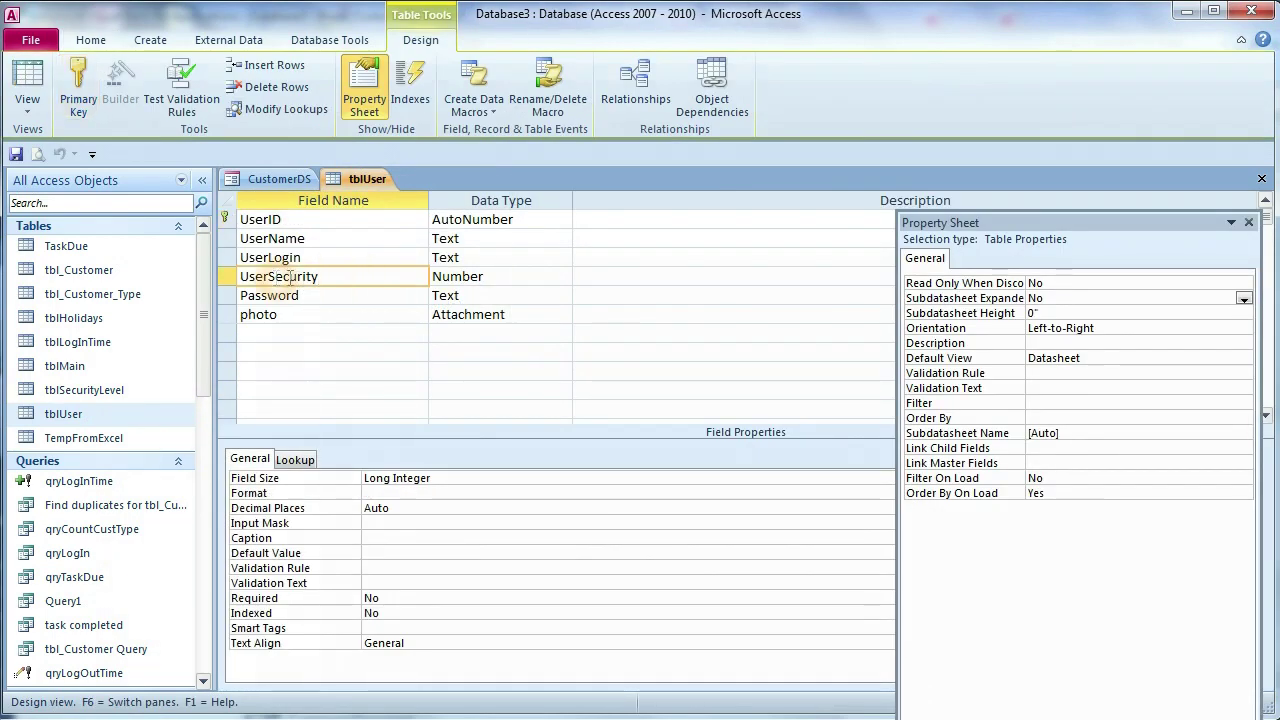
click(500, 276)
click(563, 279)
click(563, 279)
Inspect UserSecurity's lookup Row Source query from tblSecurityLevel, then close tblUser
click(295, 459)
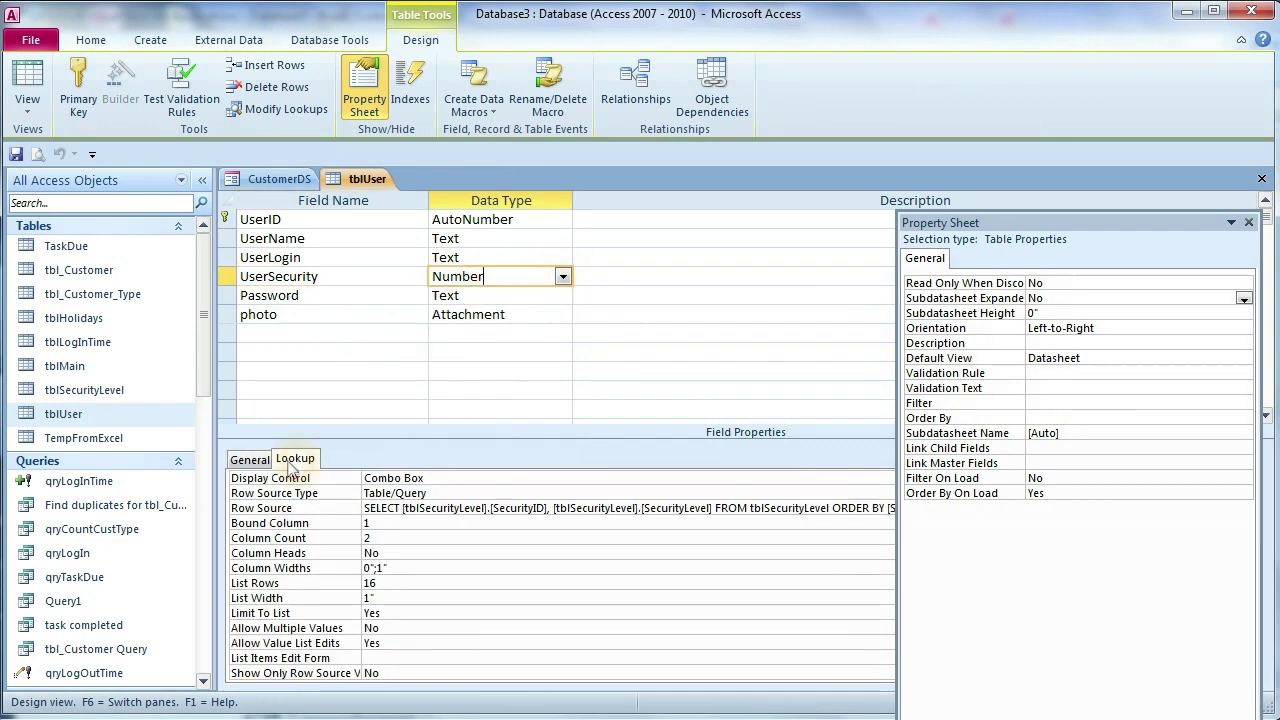
drag(405, 509, 488, 518)
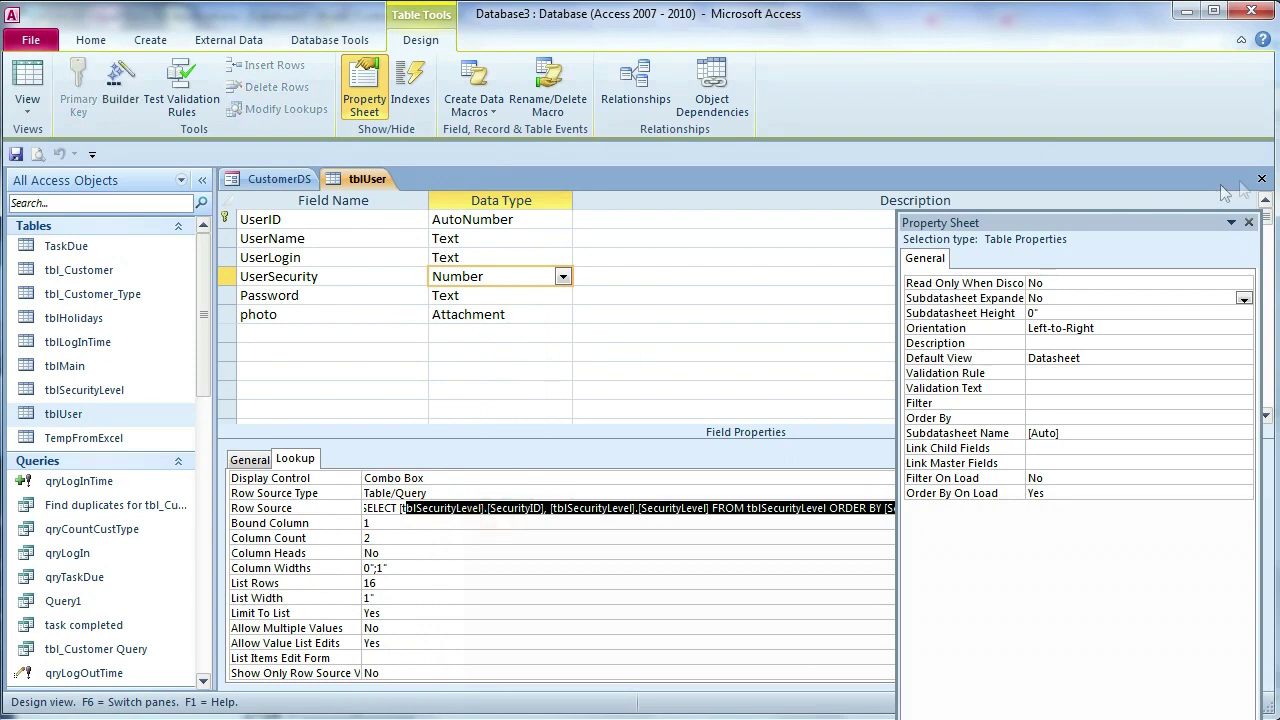
click(1261, 178)
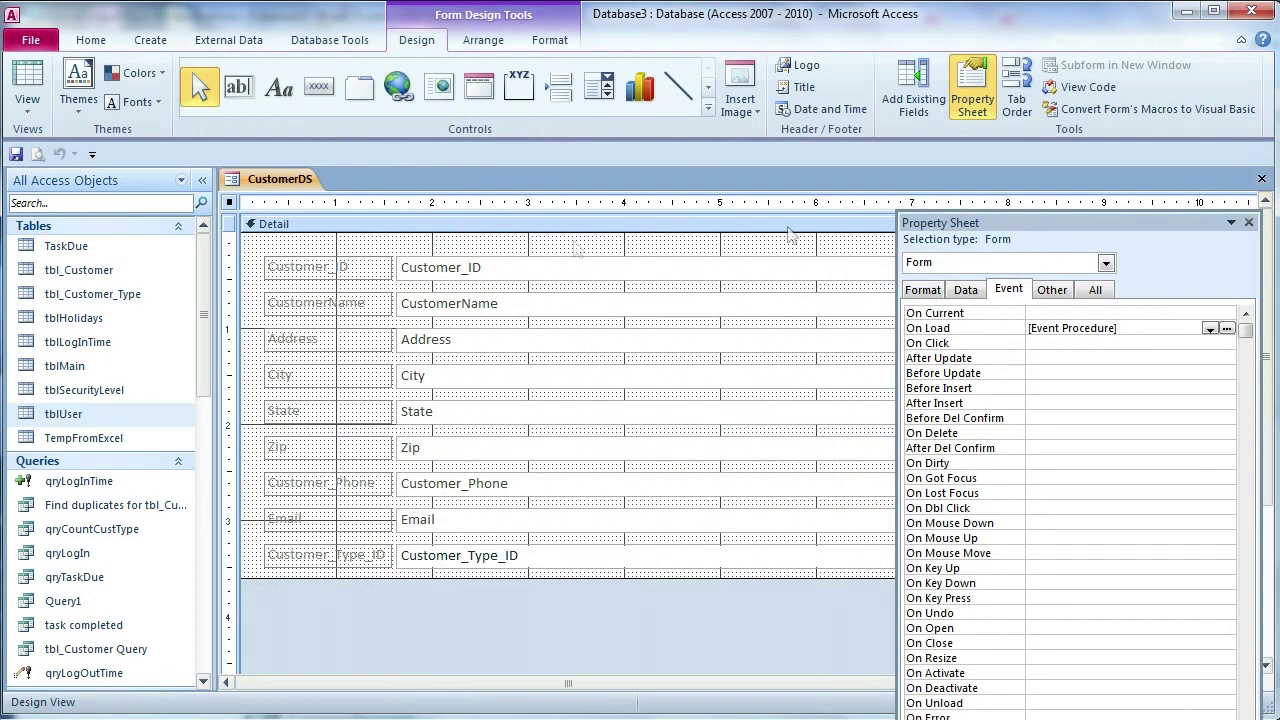
In Form_Load, add the line User = Forms![Navigation Form]!TxtLogin
click(1227, 328)
key(Down)
key(Down)
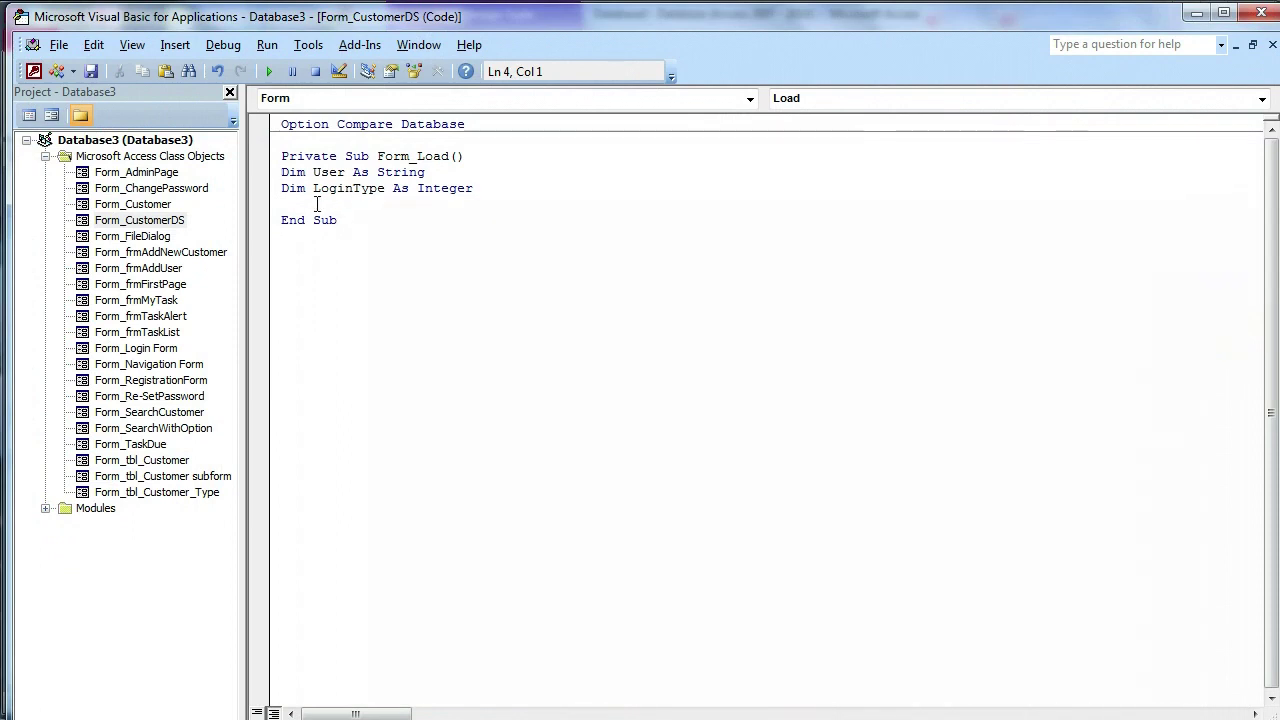
click(454, 287)
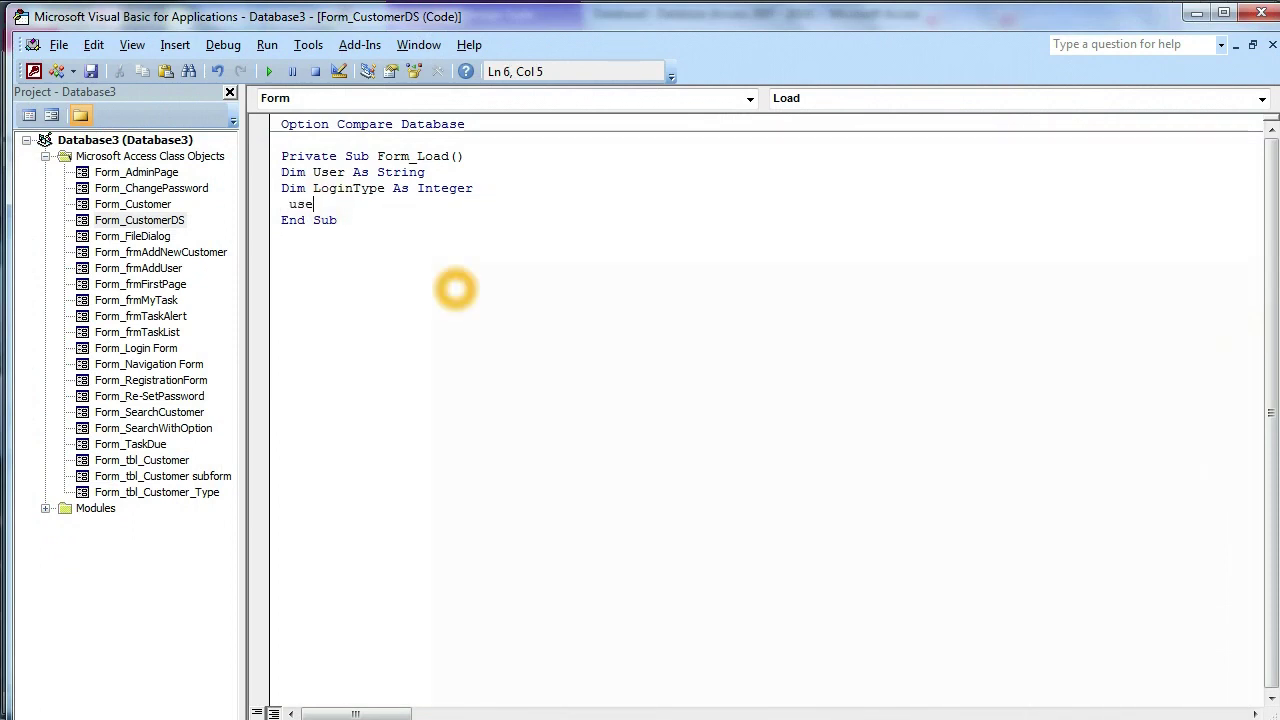
text(= Forms![Navigation Form)
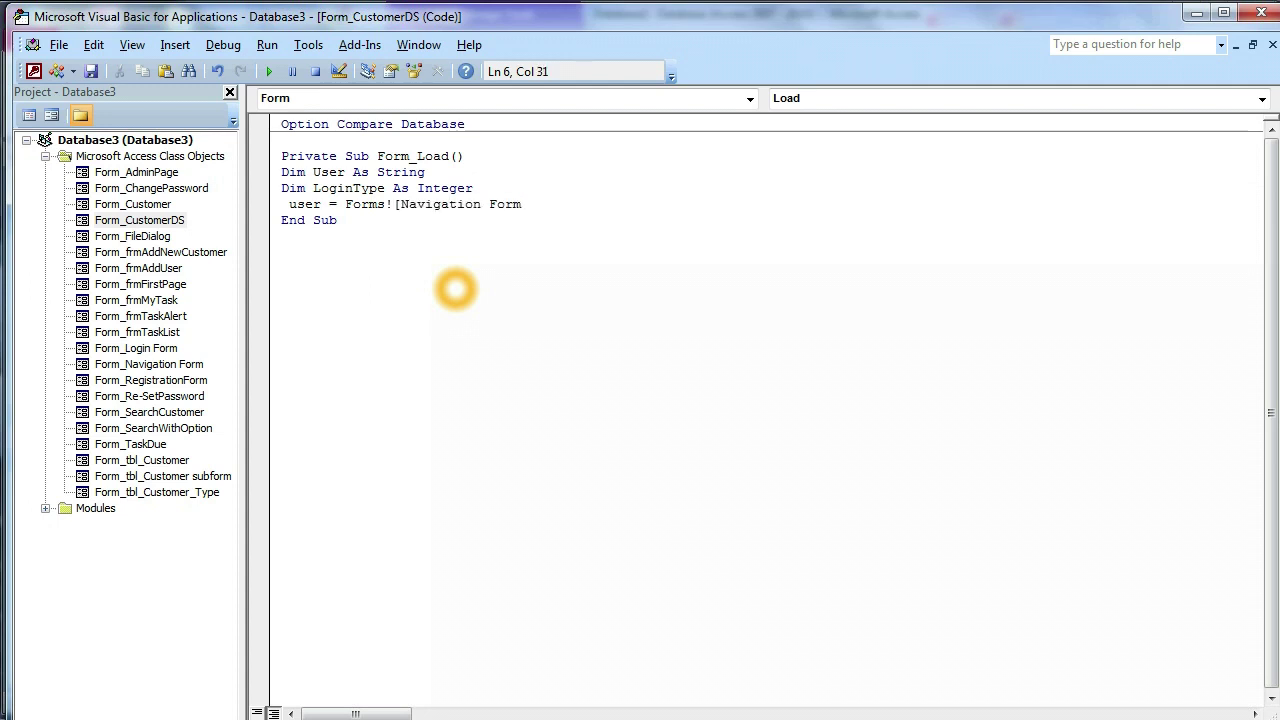
text(]!txtlogin)
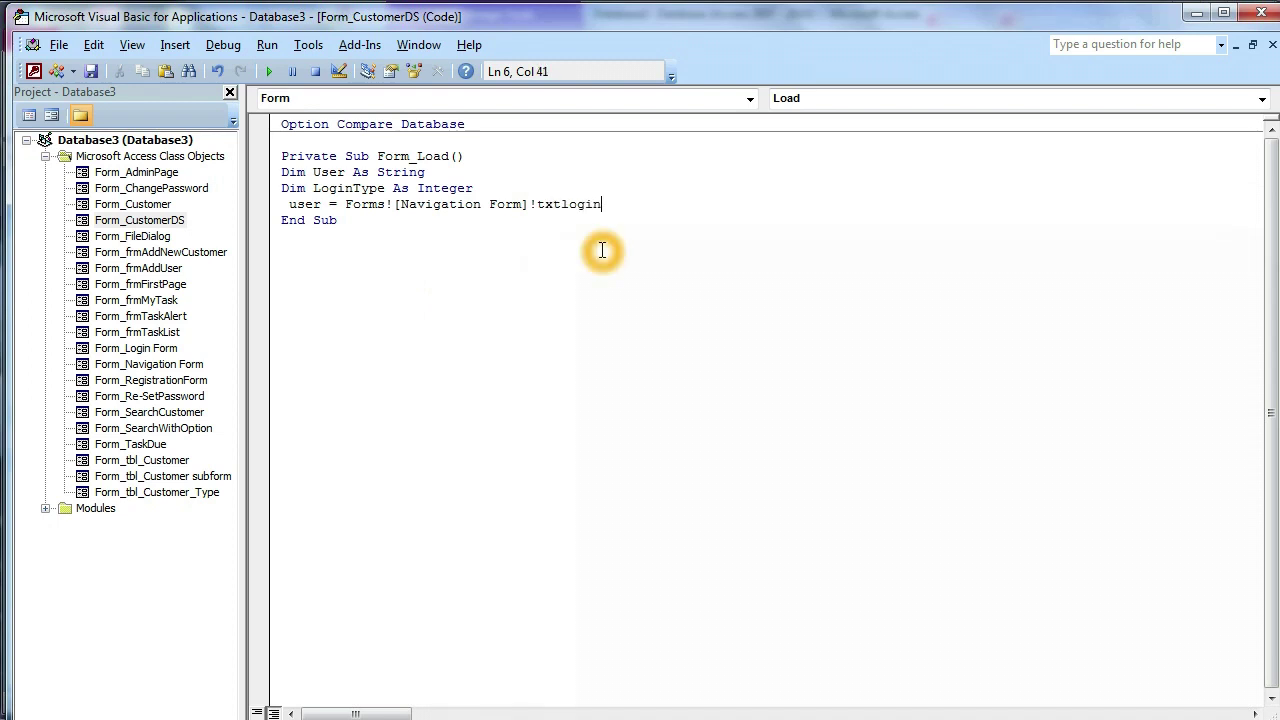
key(Return)
drag(617, 206, 369, 204)
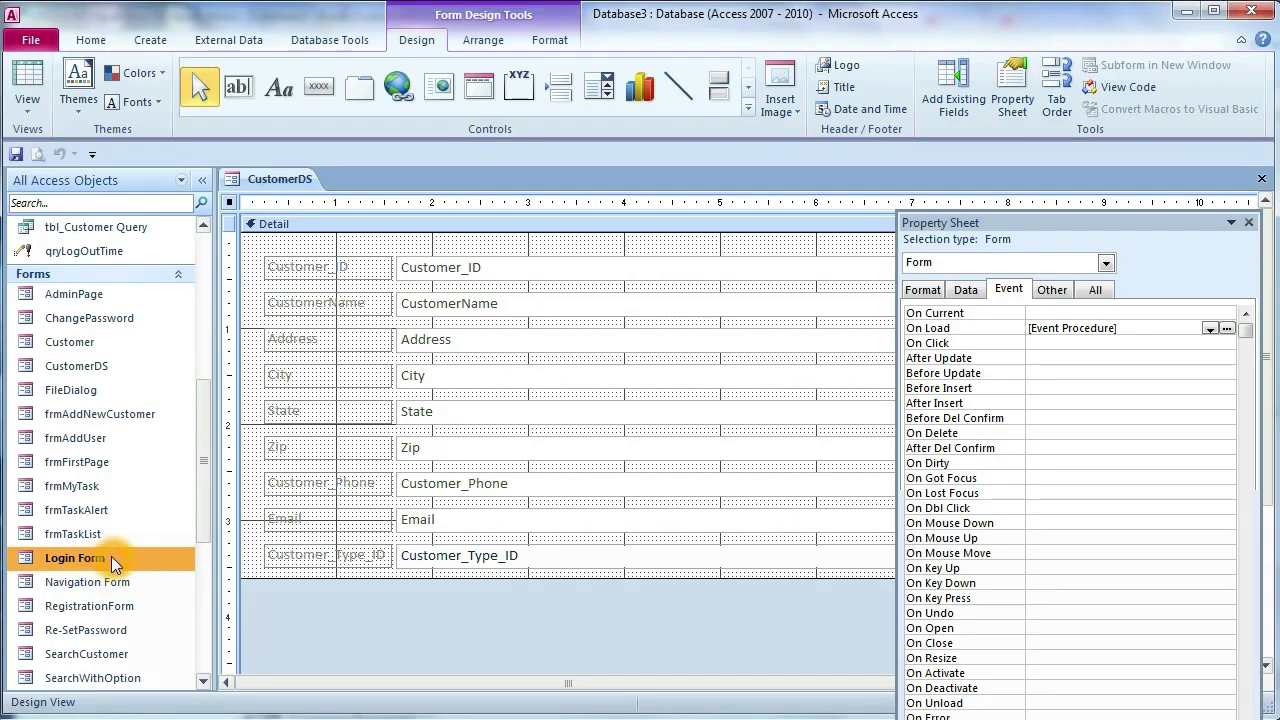
Open the Navigation Form in Design View
right_click(111, 556)
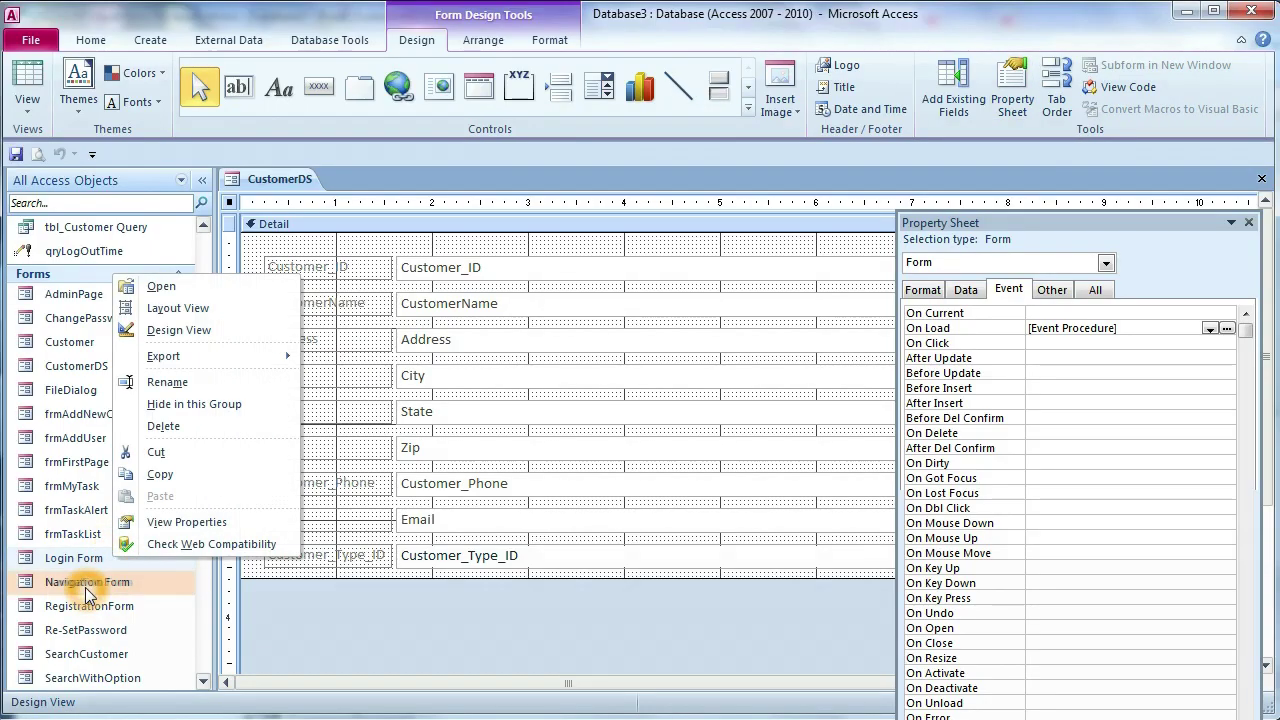
click(96, 590)
right_click(95, 588)
click(162, 357)
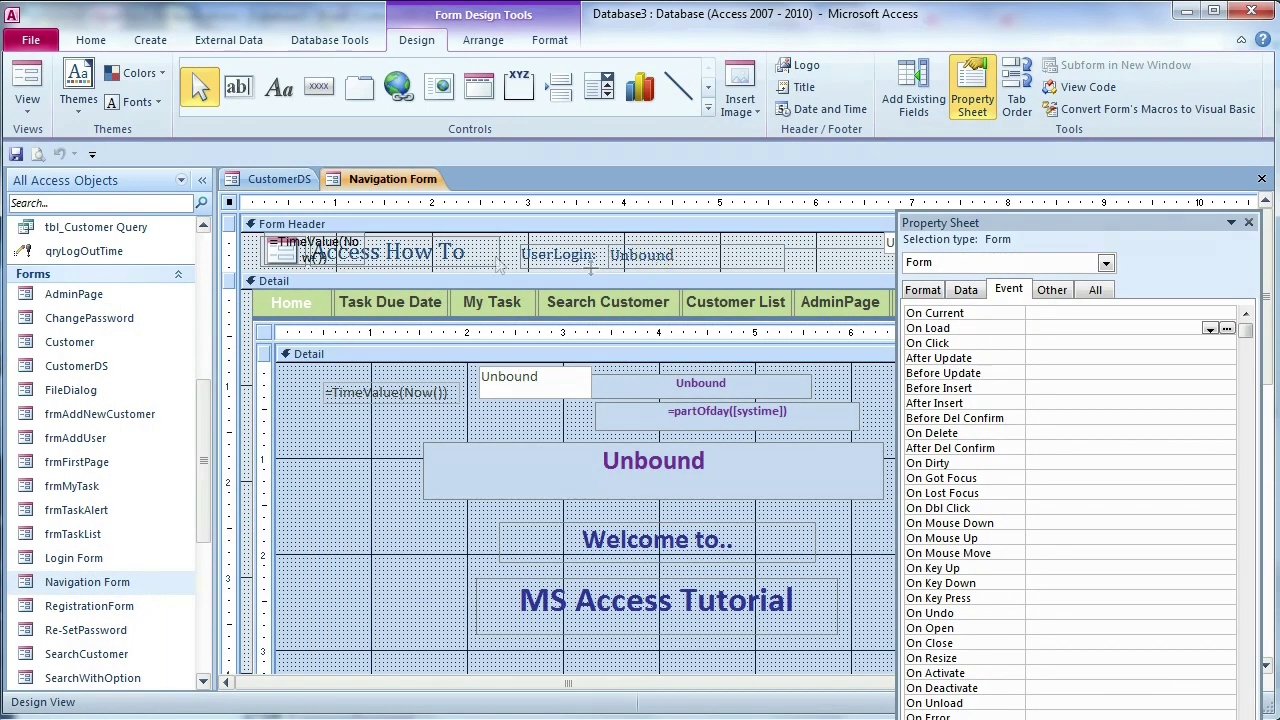
Confirm the header's login text box is named TxtLogin, then return to the Form_Load code
click(657, 256)
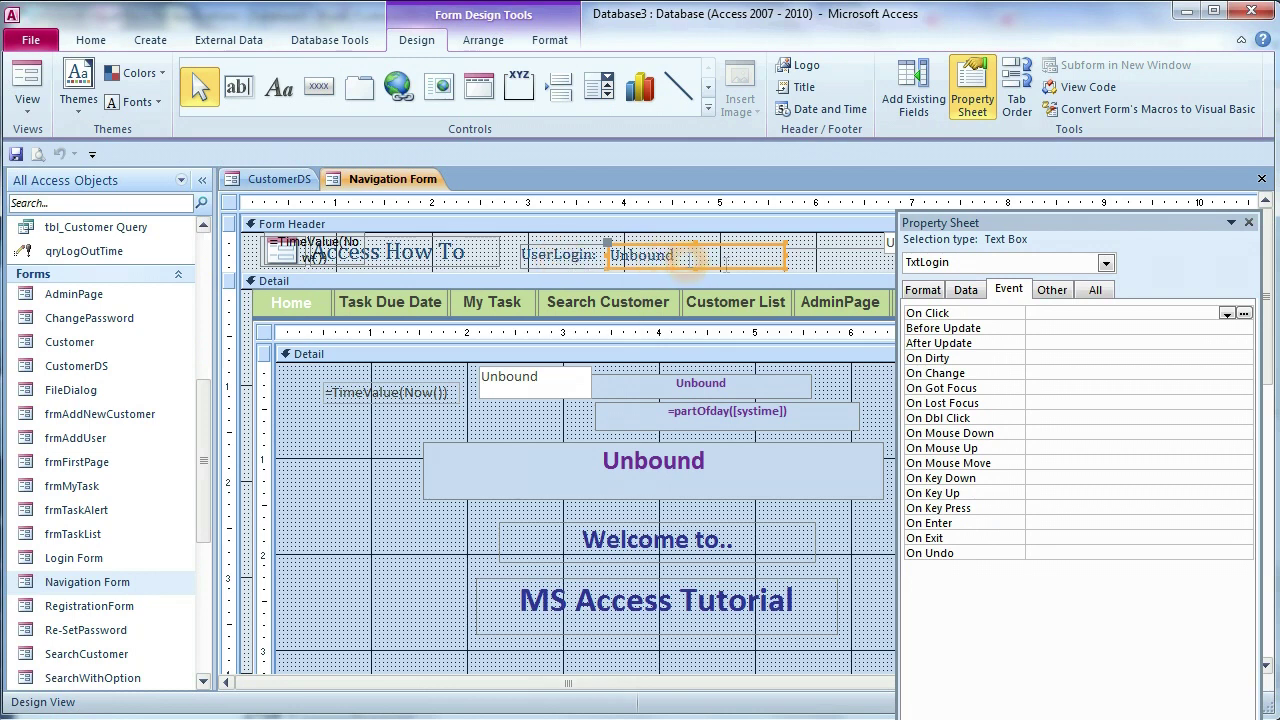
click(1051, 290)
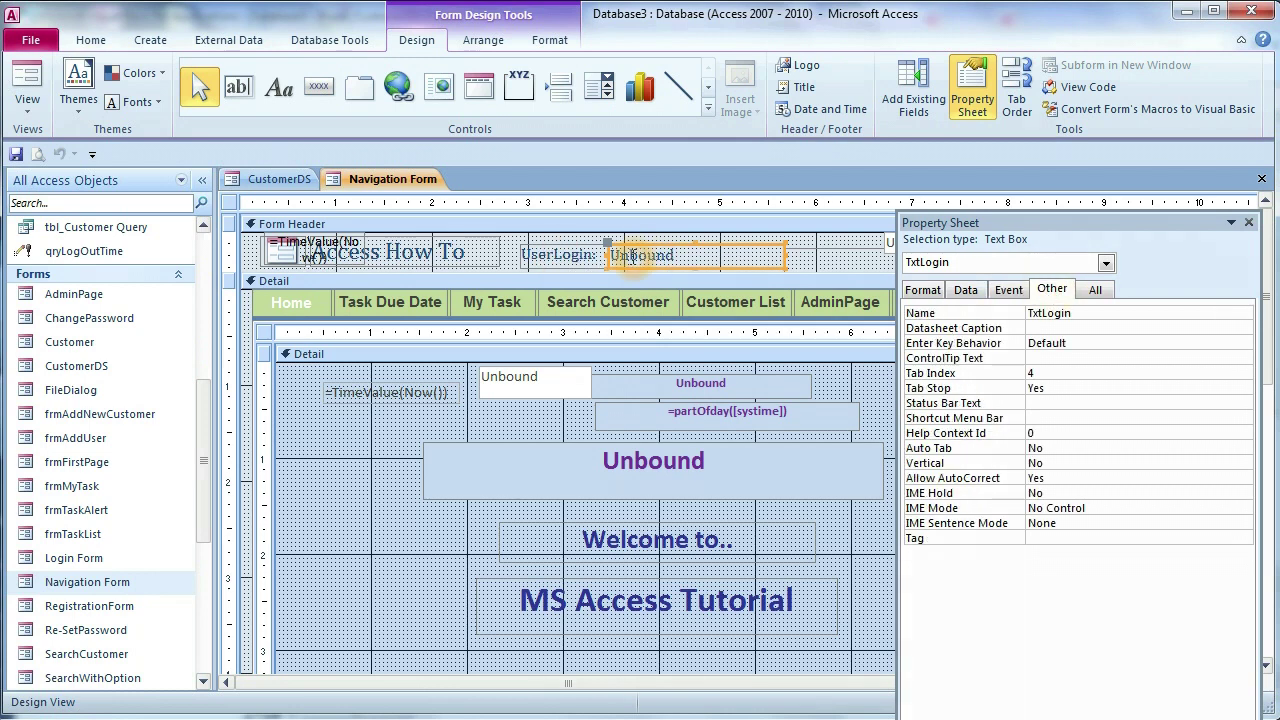
click(1084, 319)
click(1040, 316)
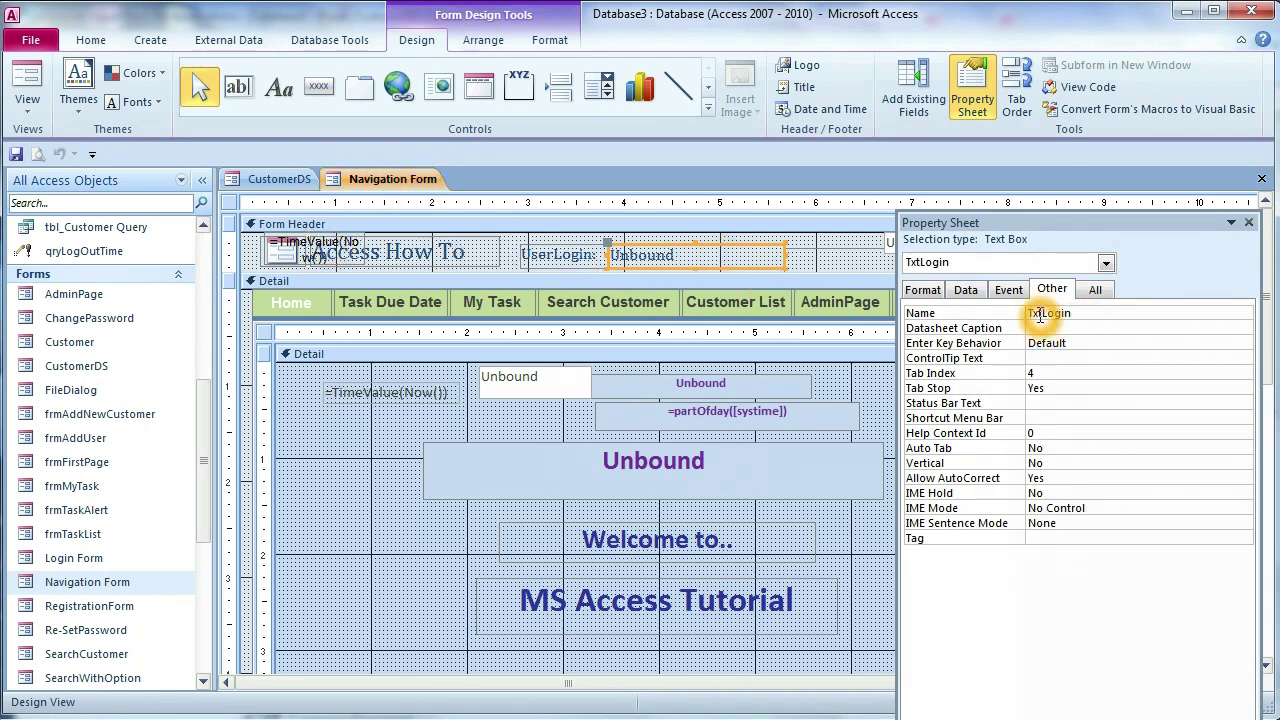
click(280, 179)
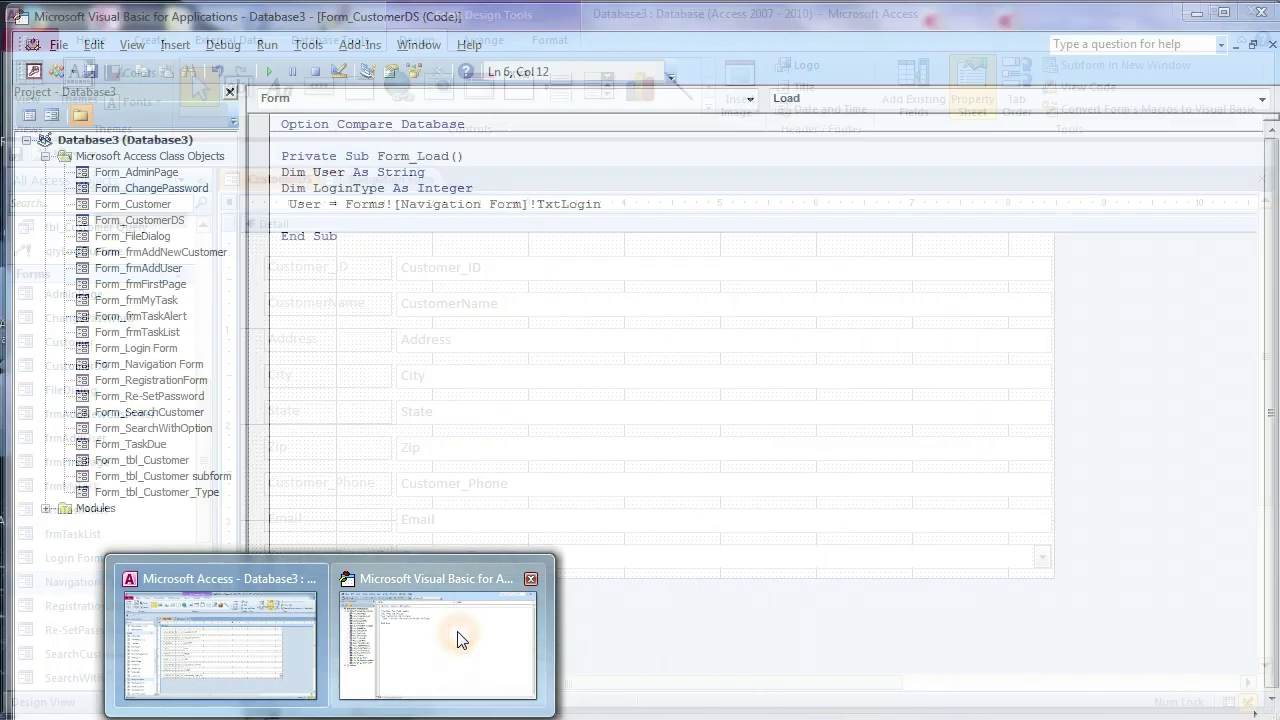
click(463, 634)
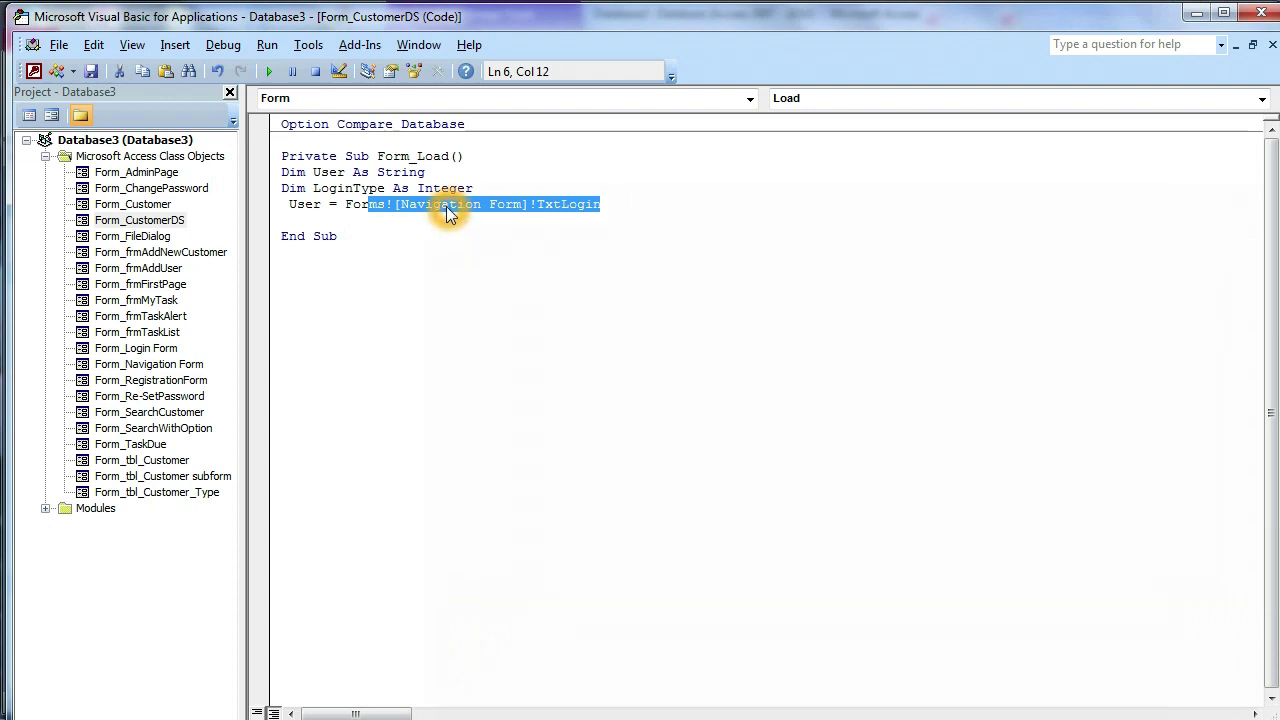
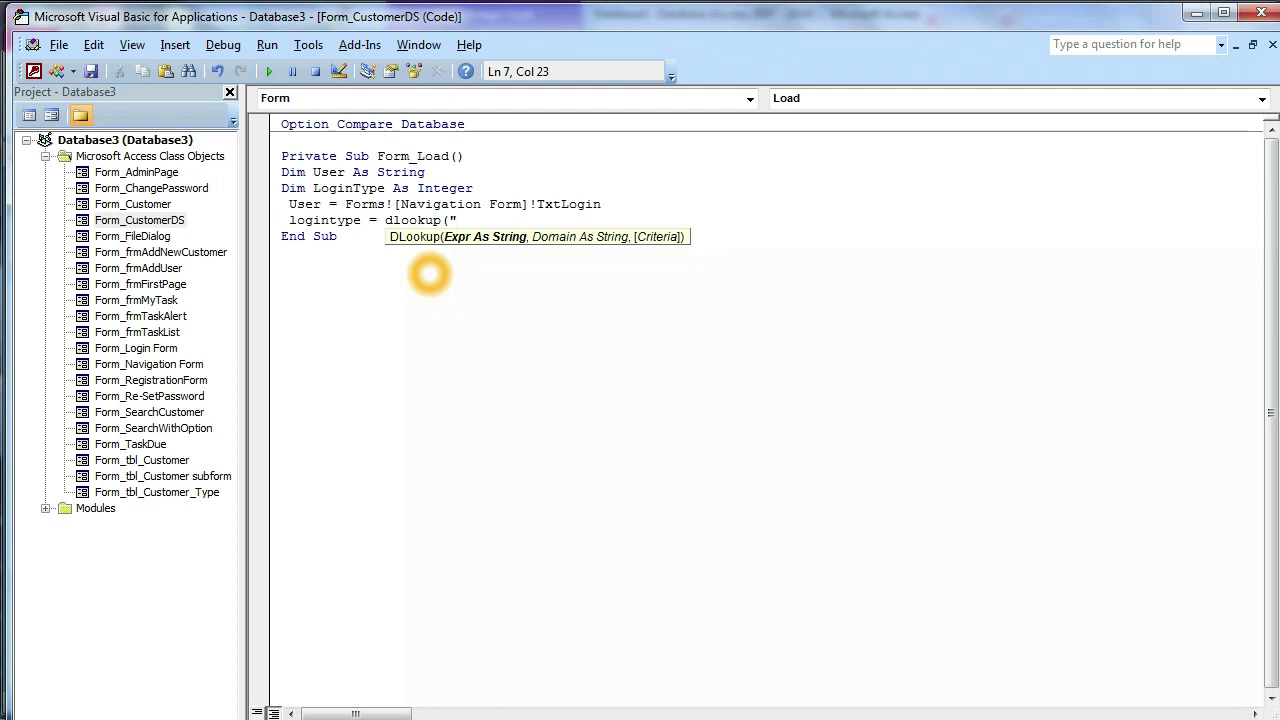
Return to Access and open the tblUser table to review each user's UserSecurity level
mouse_move(280, 686)
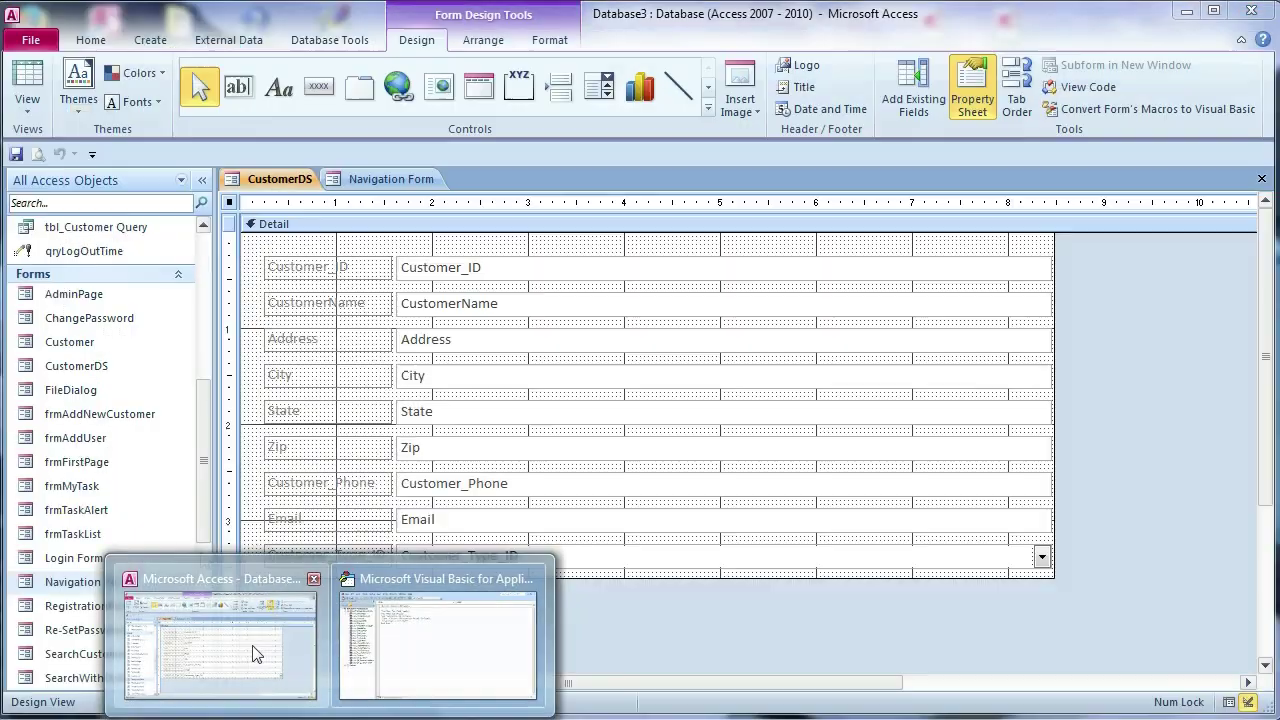
click(251, 651)
scroll(205, 247, up, 5)
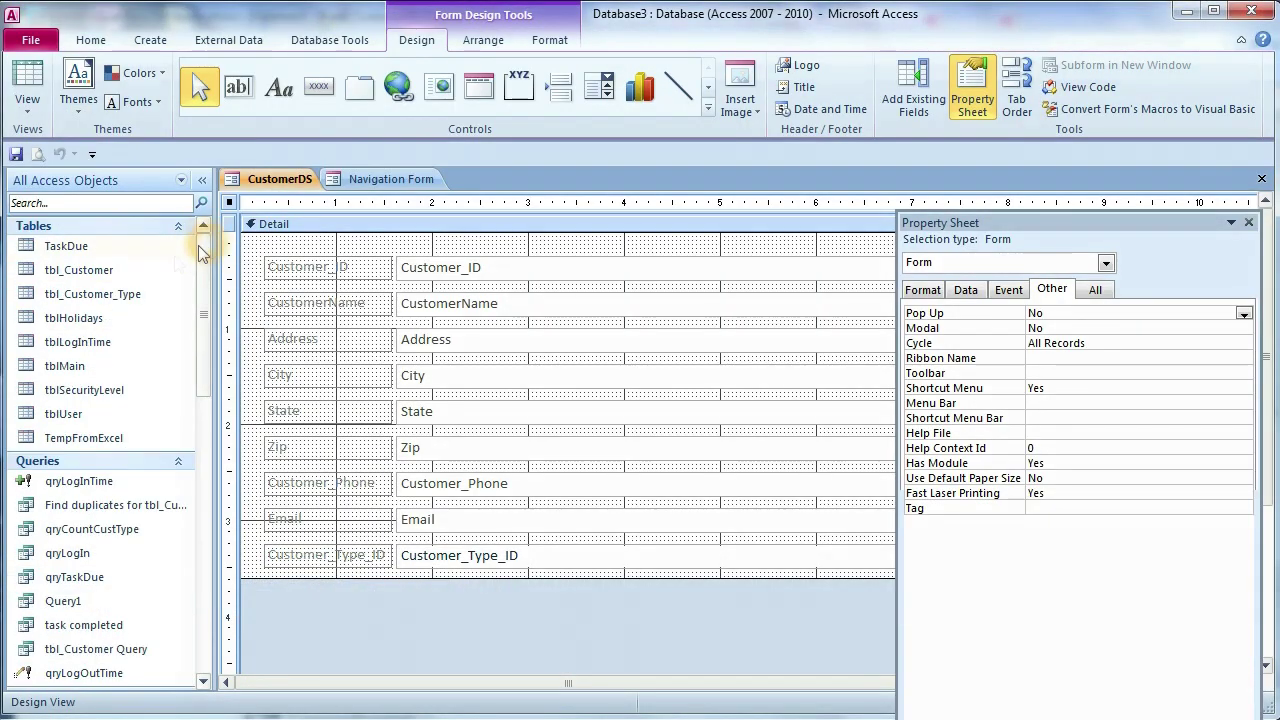
double_click(85, 413)
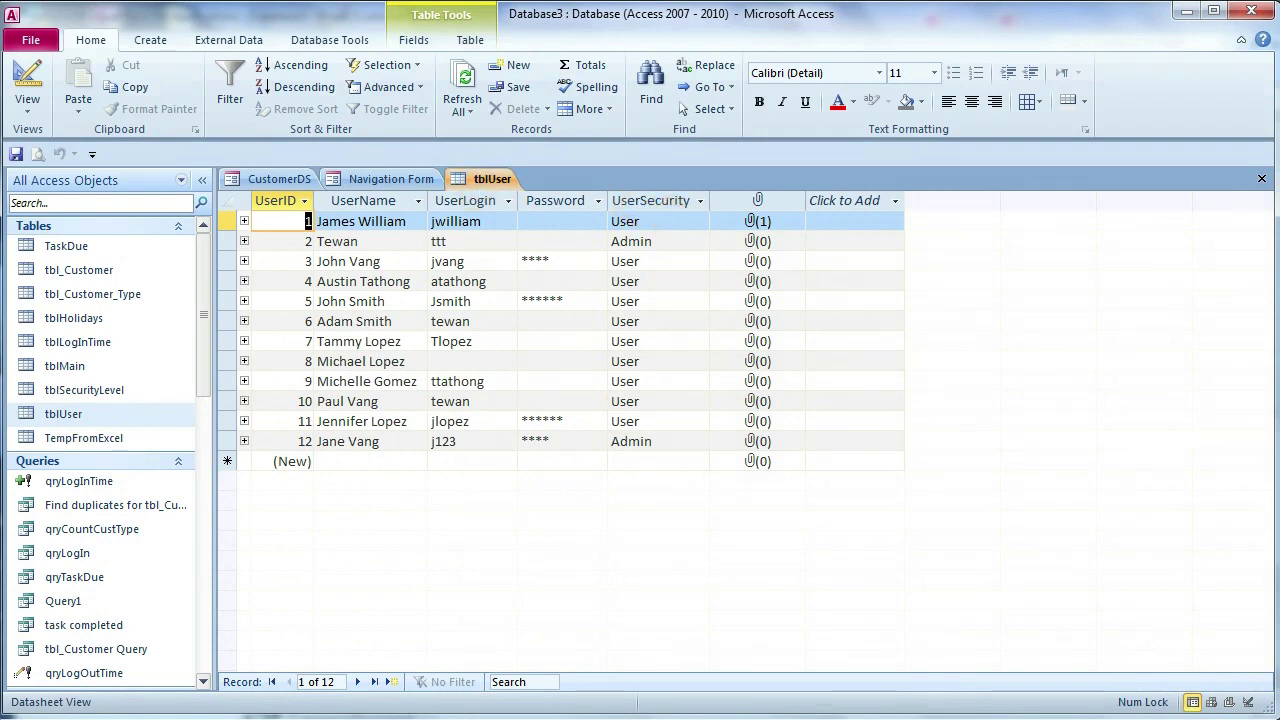
mouse_move(400, 651)
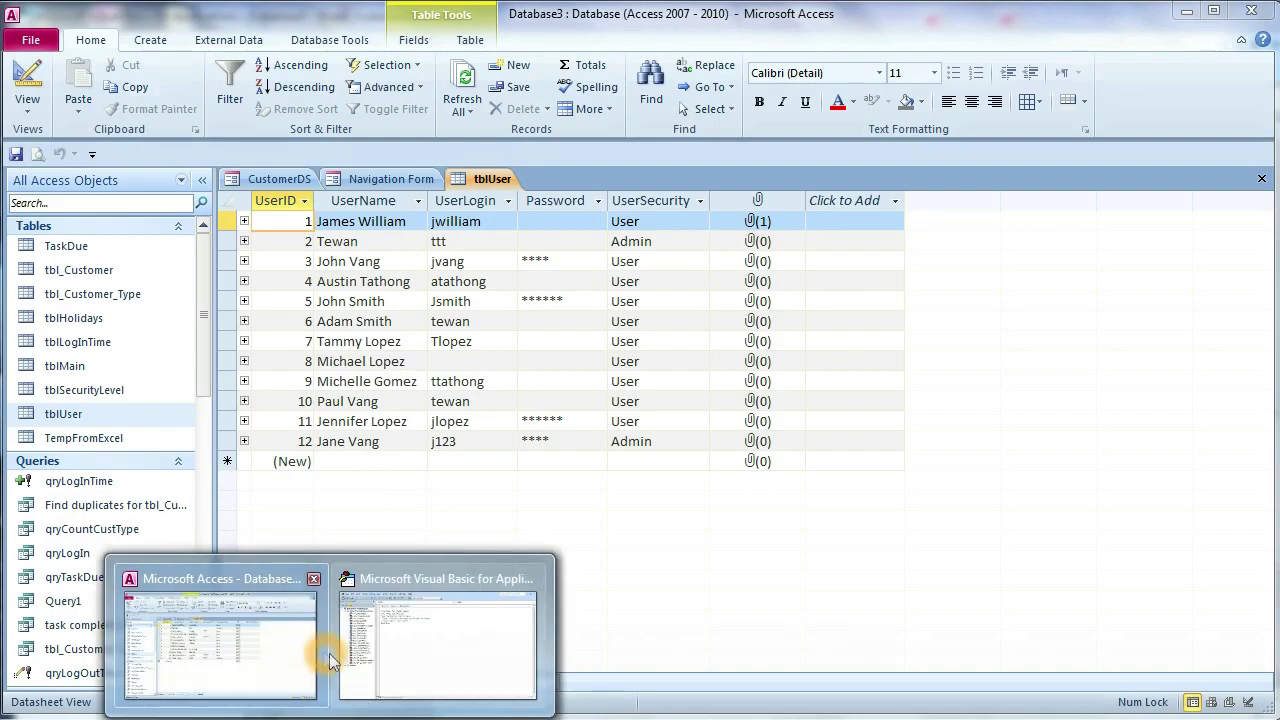
Enter the DLookup arguments "UserSecurity", "tblUser", "UserLogin = '" and resize the editor beside tblUser
click(378, 650)
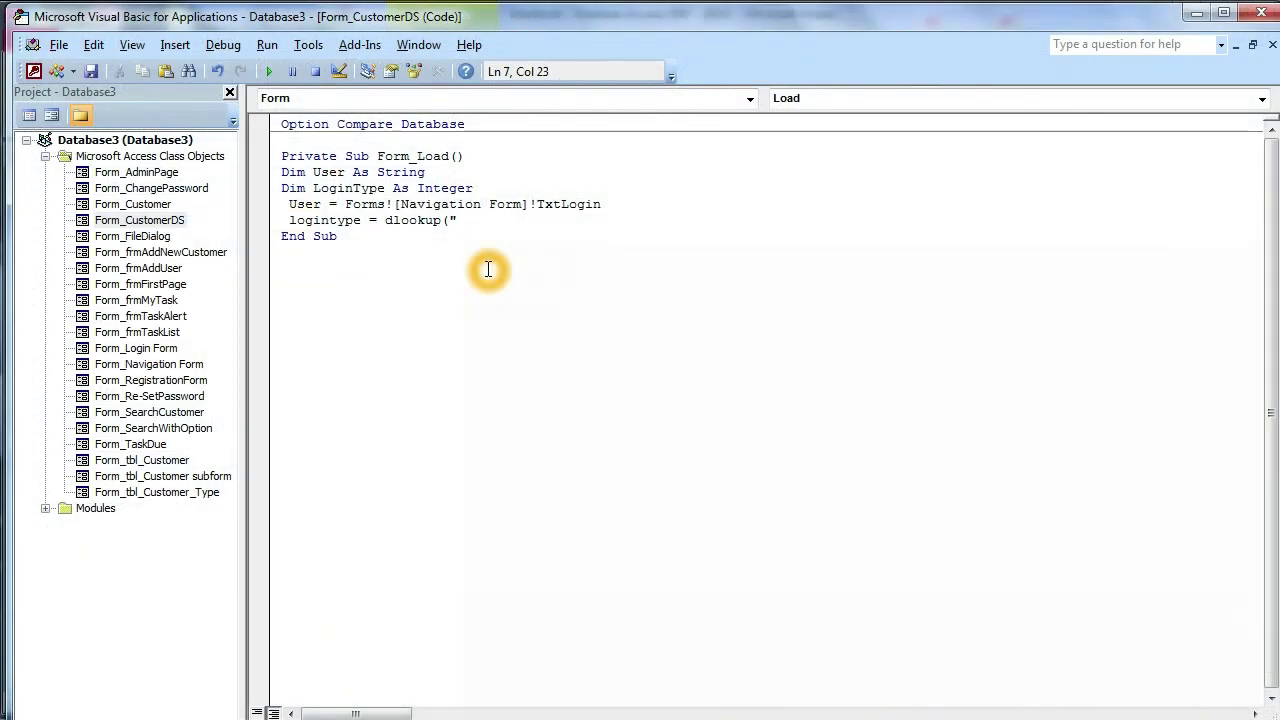
text(UserSecur)
click(486, 272)
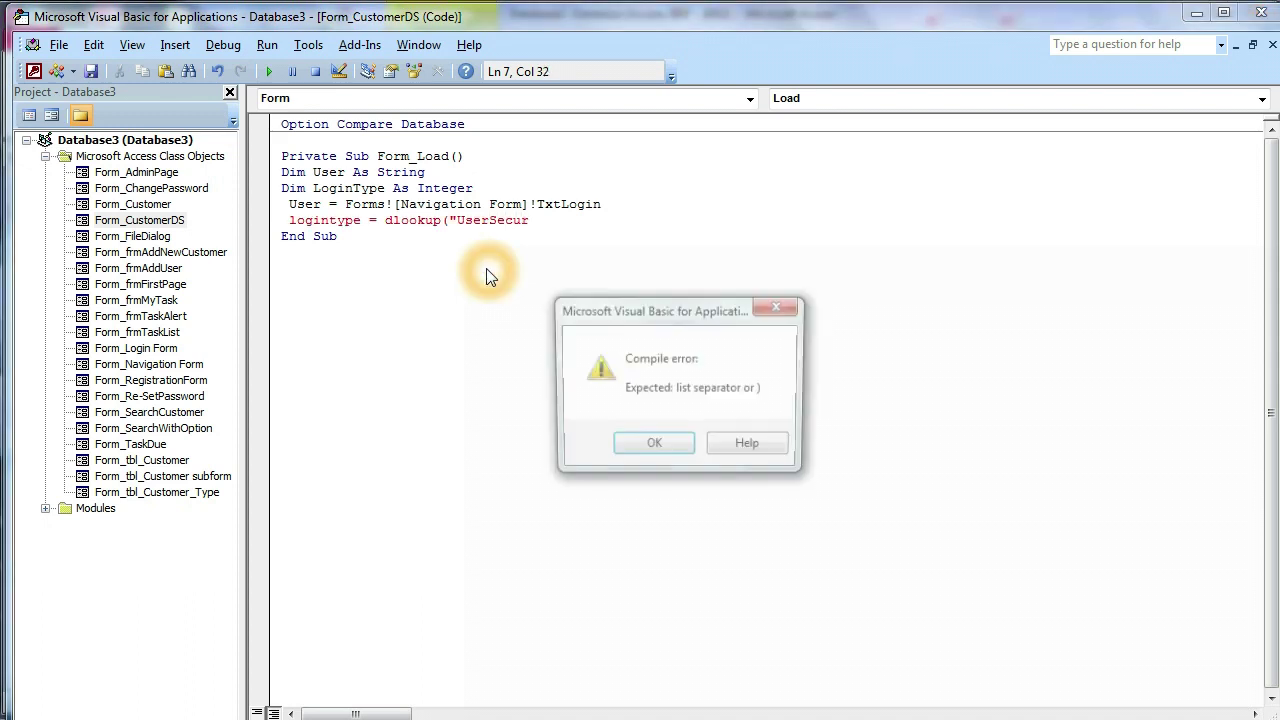
click(622, 450)
text(ity)
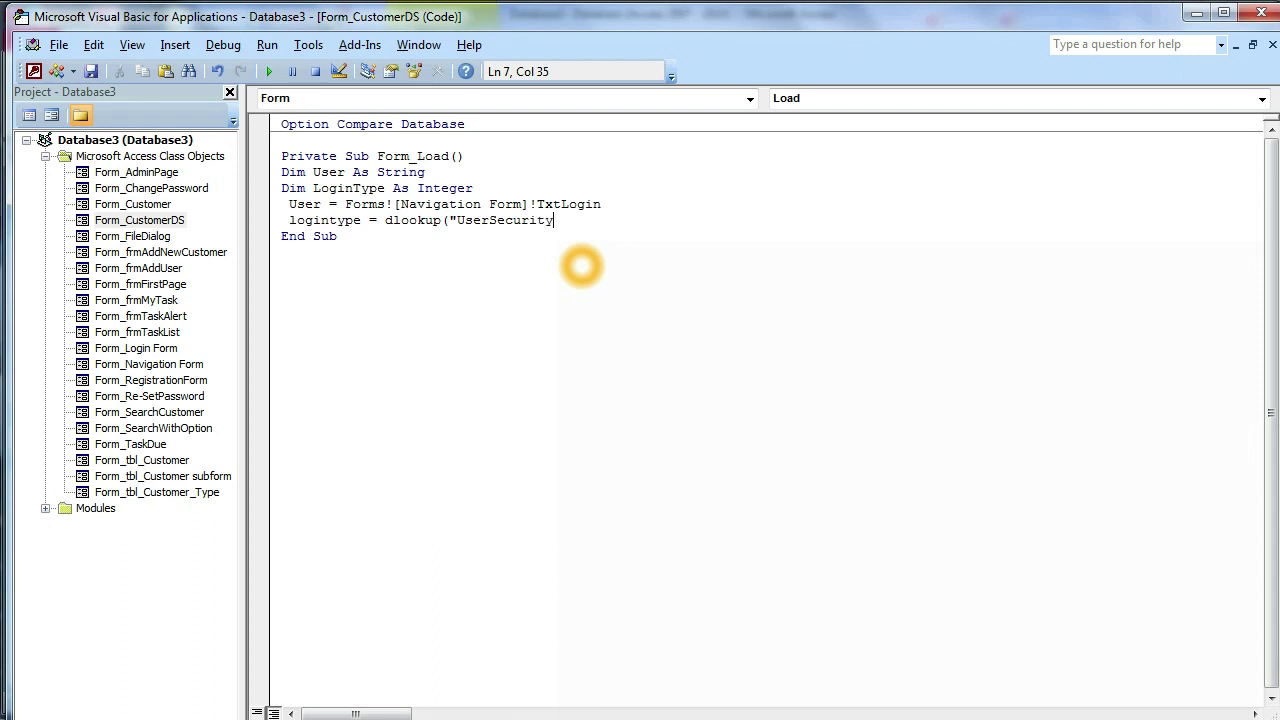
text(",)
text( "tb)
text(lUser",)
text(')
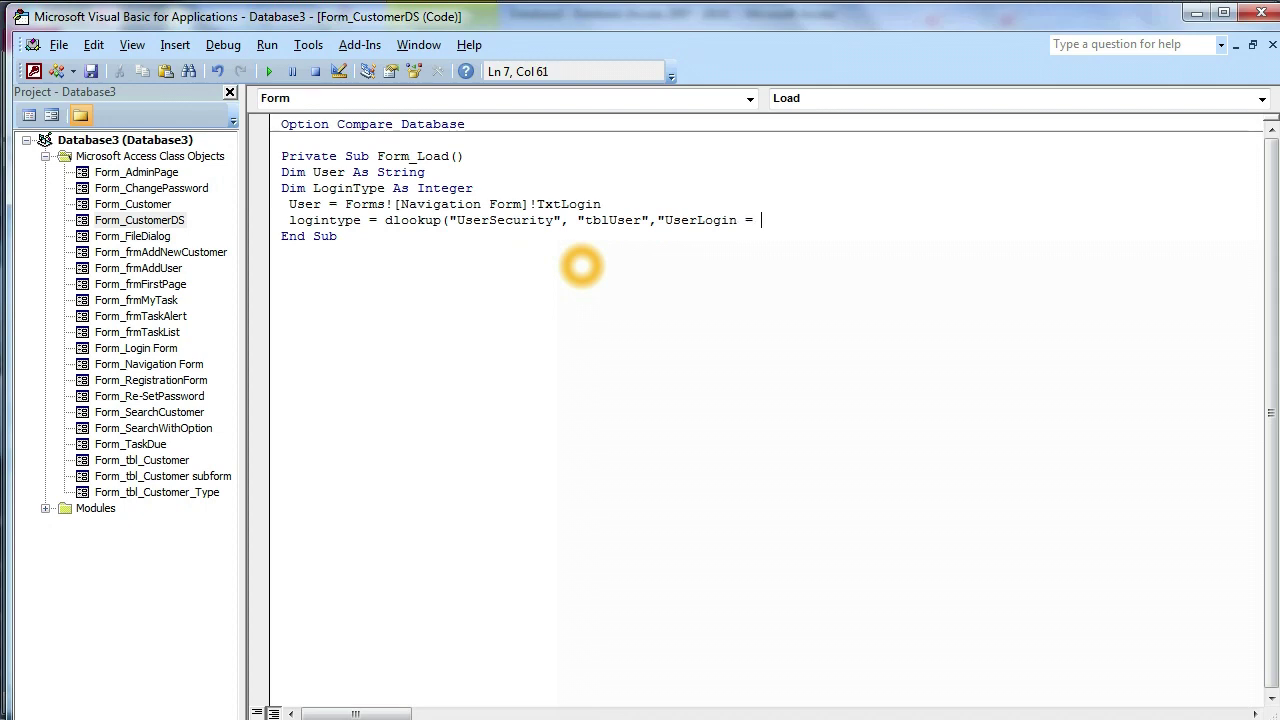
key(super+Down)
click(1235, 229)
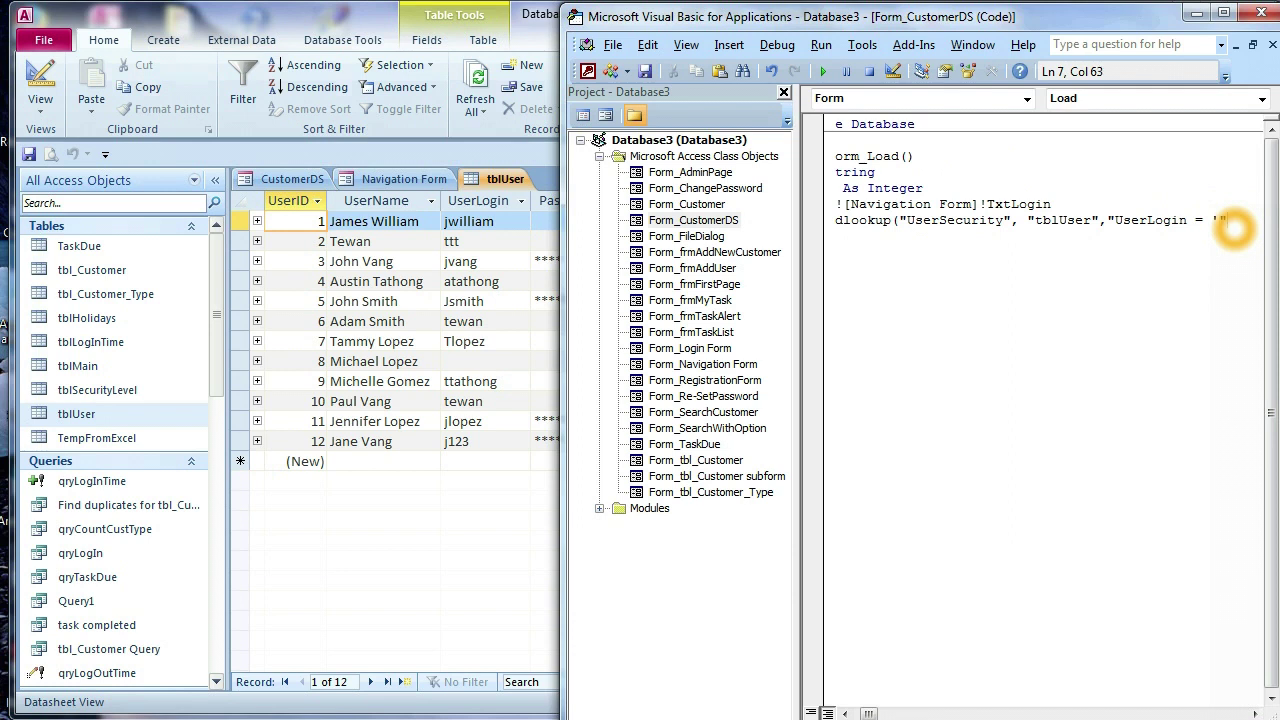
Finish the DLookup with & User & "'") and add the If LoginType = 2 Then line
text(&)
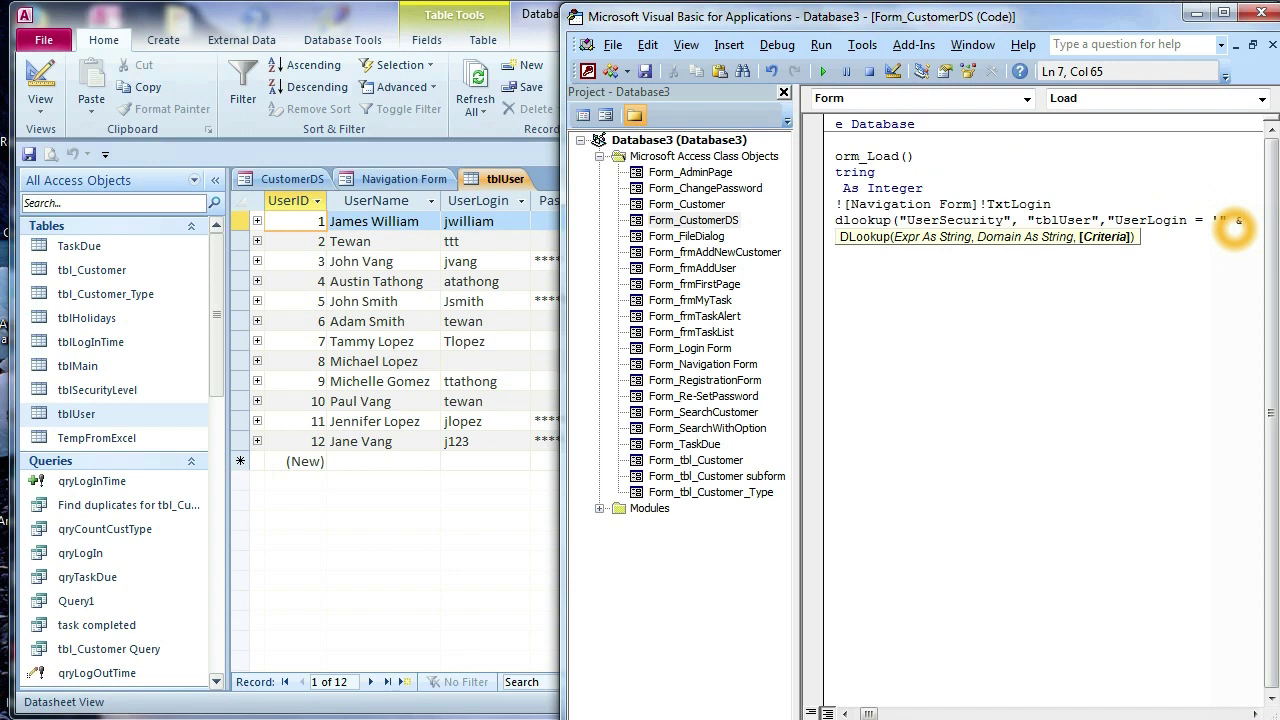
text(User &)
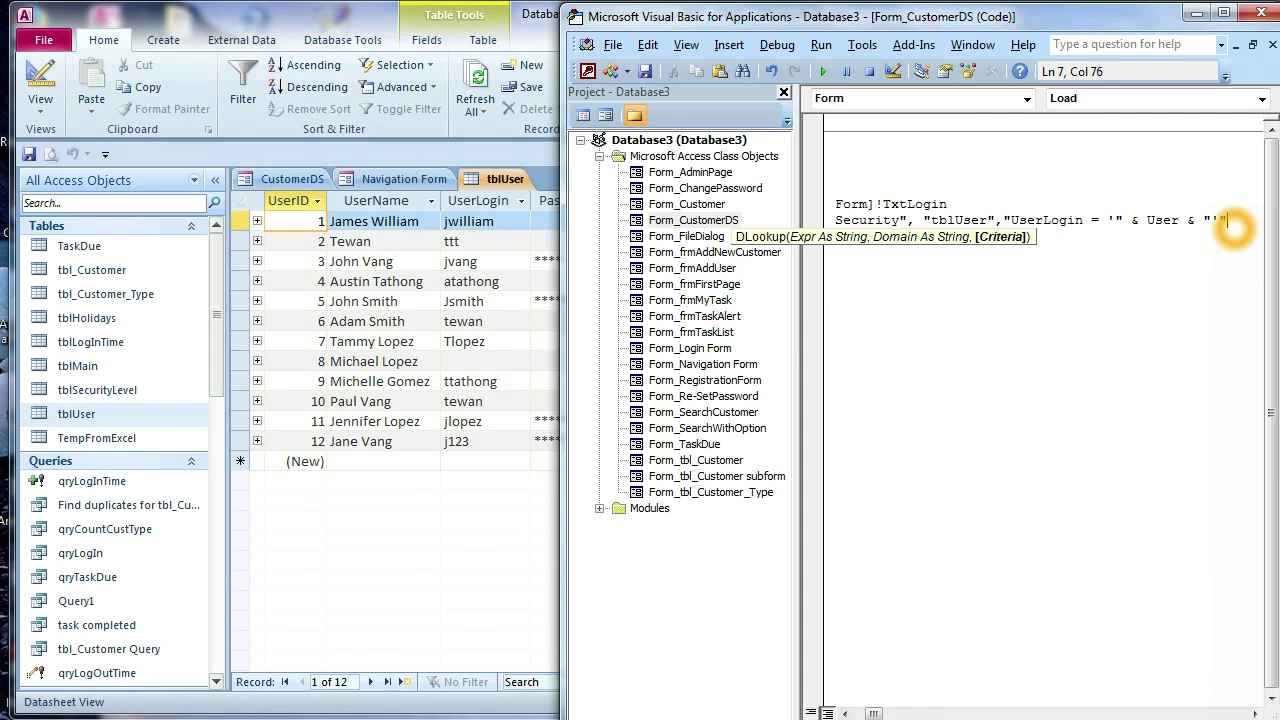
text())
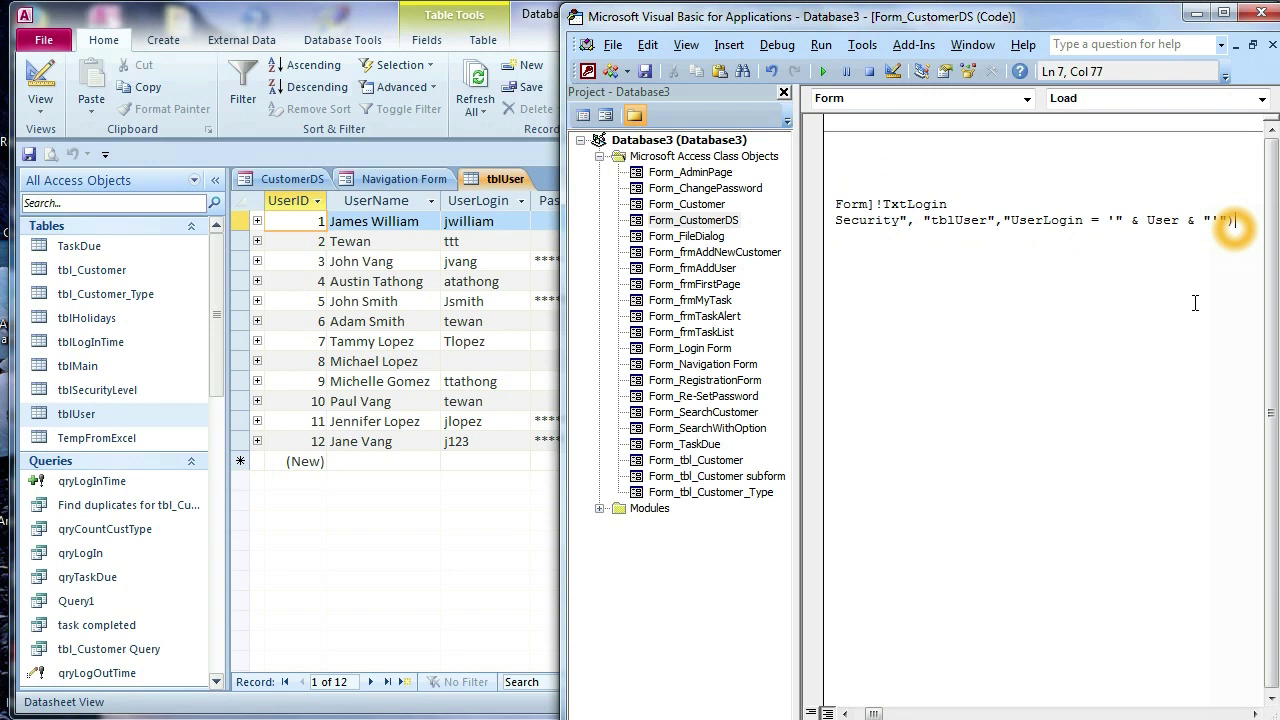
key(Return)
click(1040, 243)
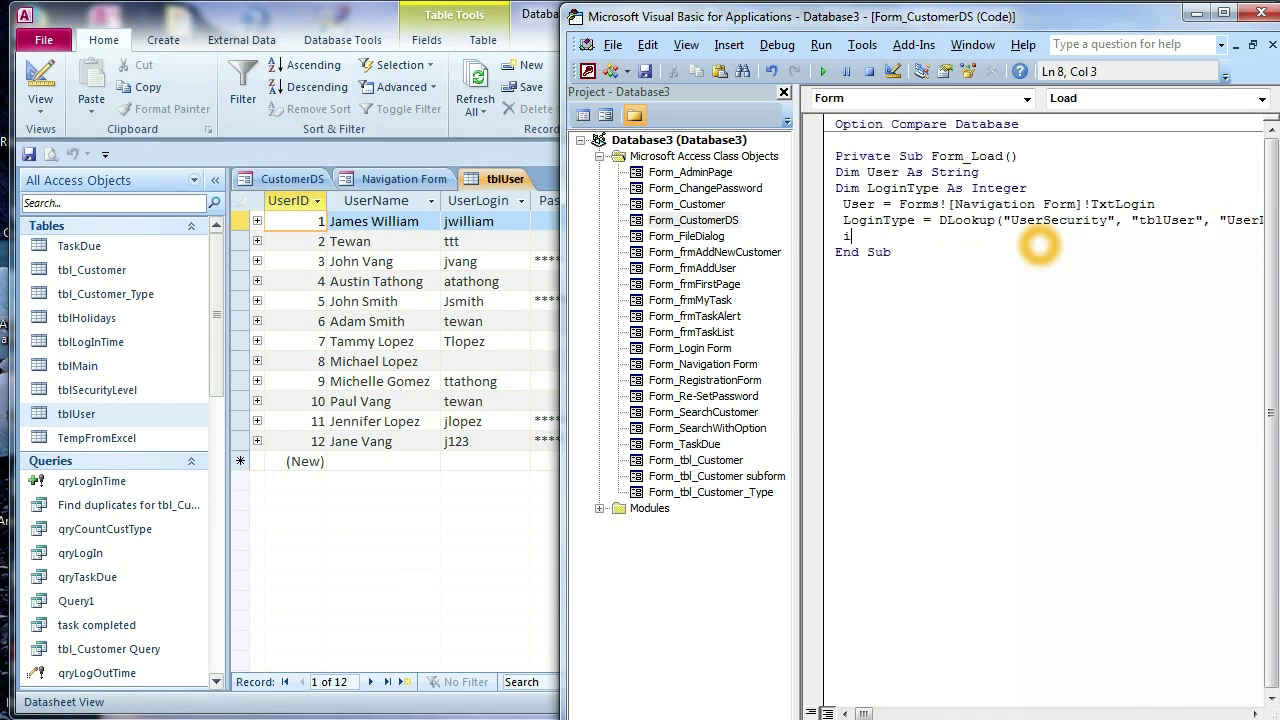
text(if logintype)
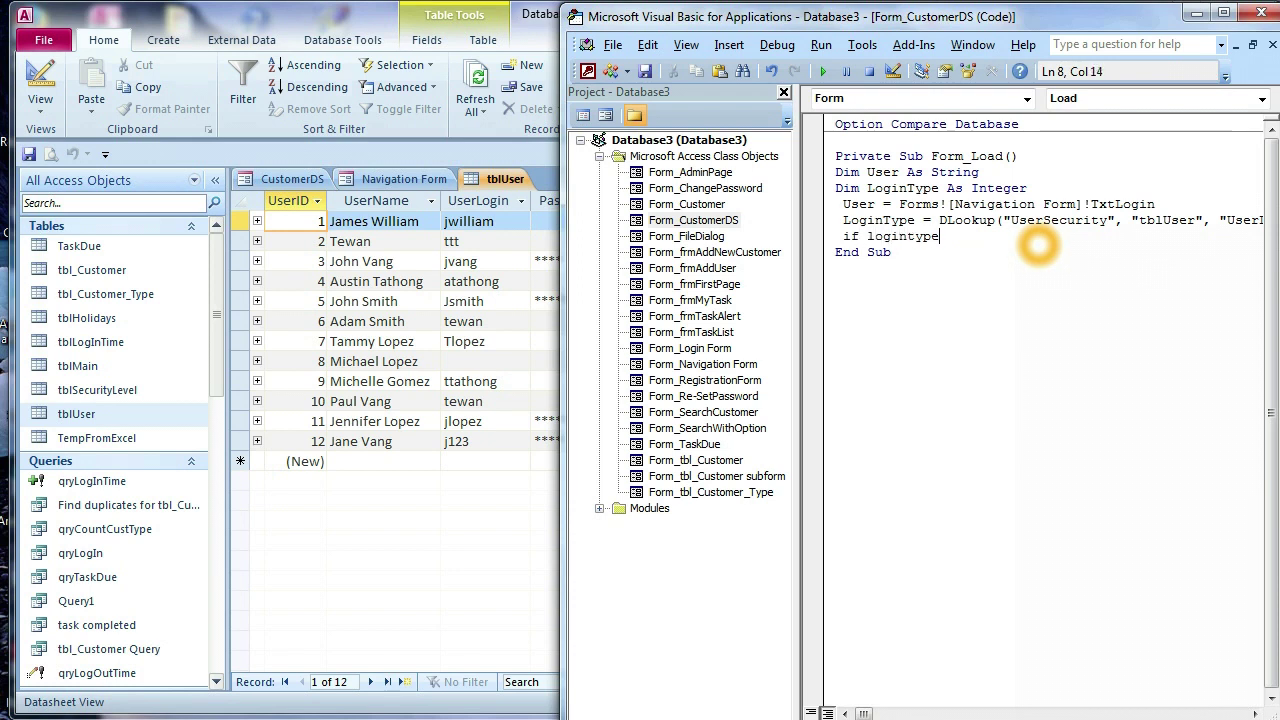
text( = 2 te)
text(hn)
text( 'regular user)
key(Return)
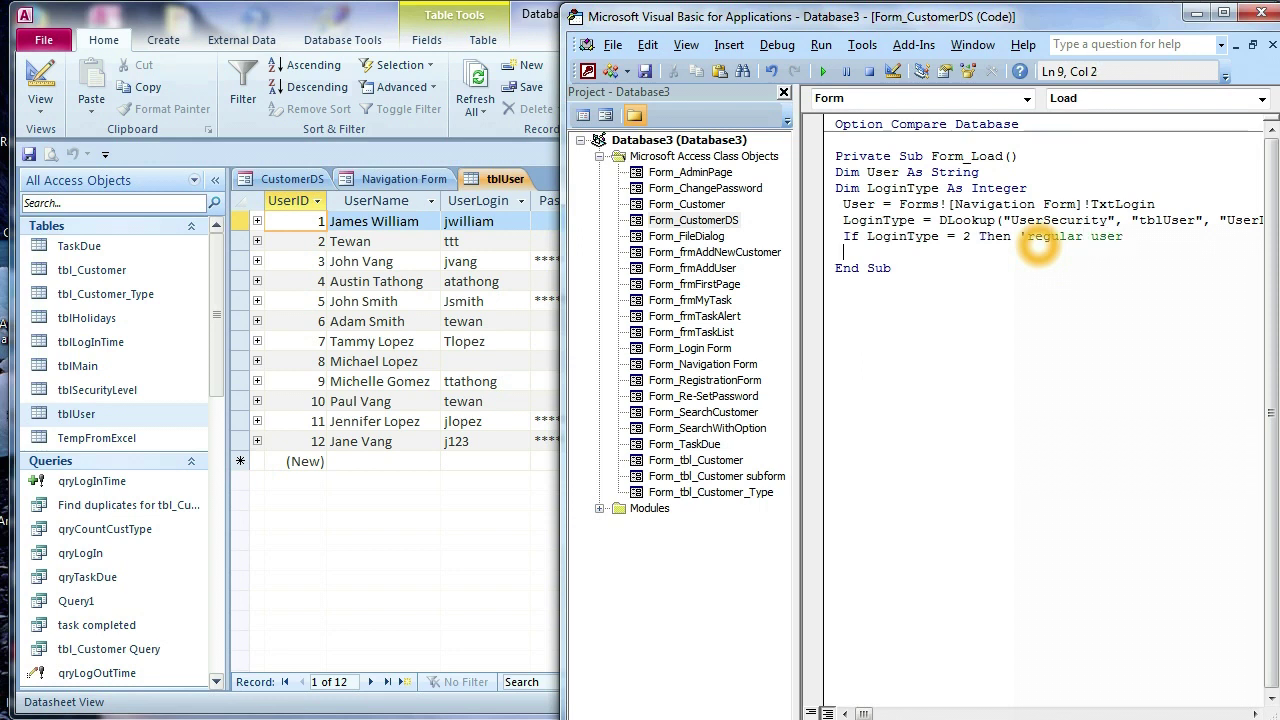
Set Me.AllowAdditions and Me.AllowEdits to False inside the If block
key(BackSpace)
text(e.al)
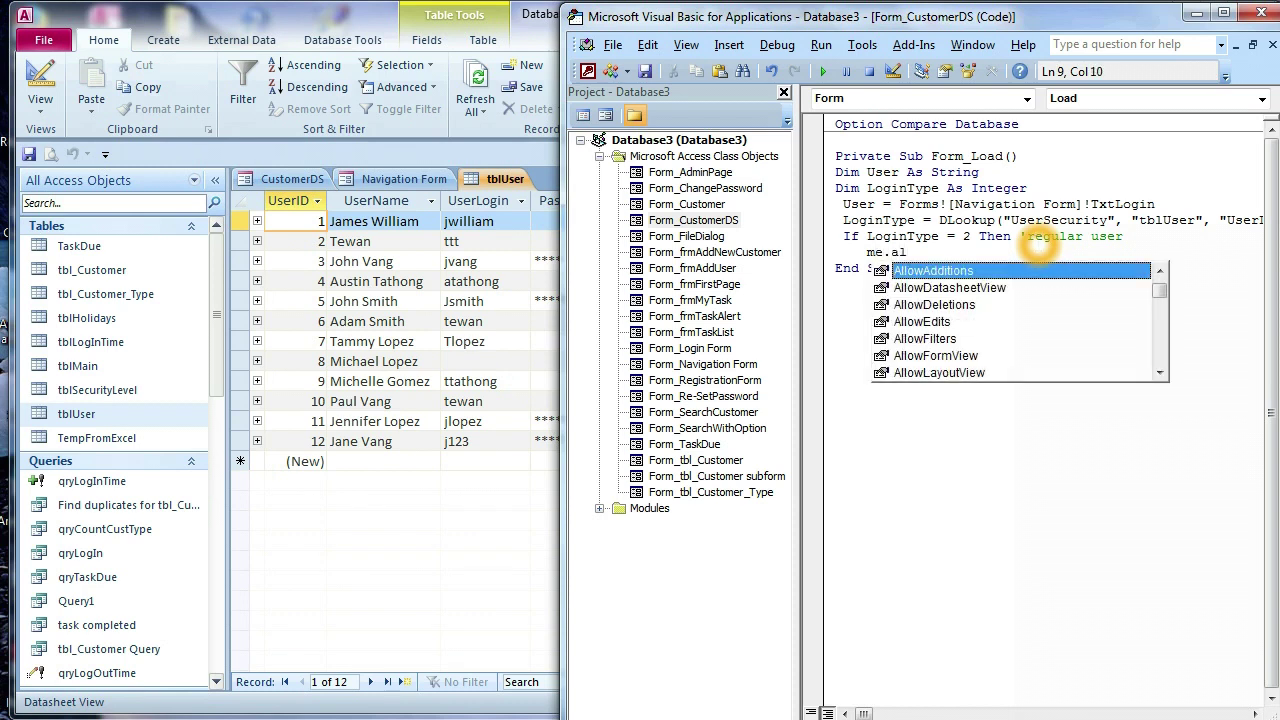
key(Tab)
text(= False)
key(Return)
text(me.)
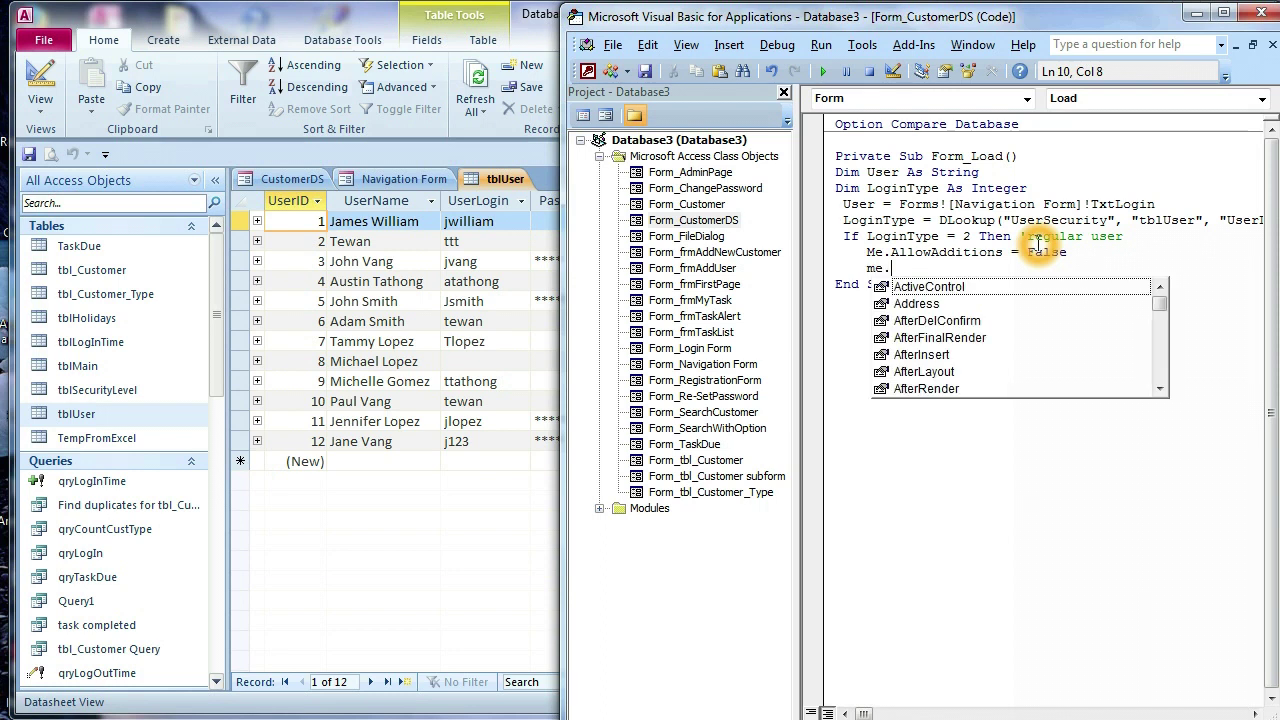
text(al)
key(Down)
key(Down)
key(Down)
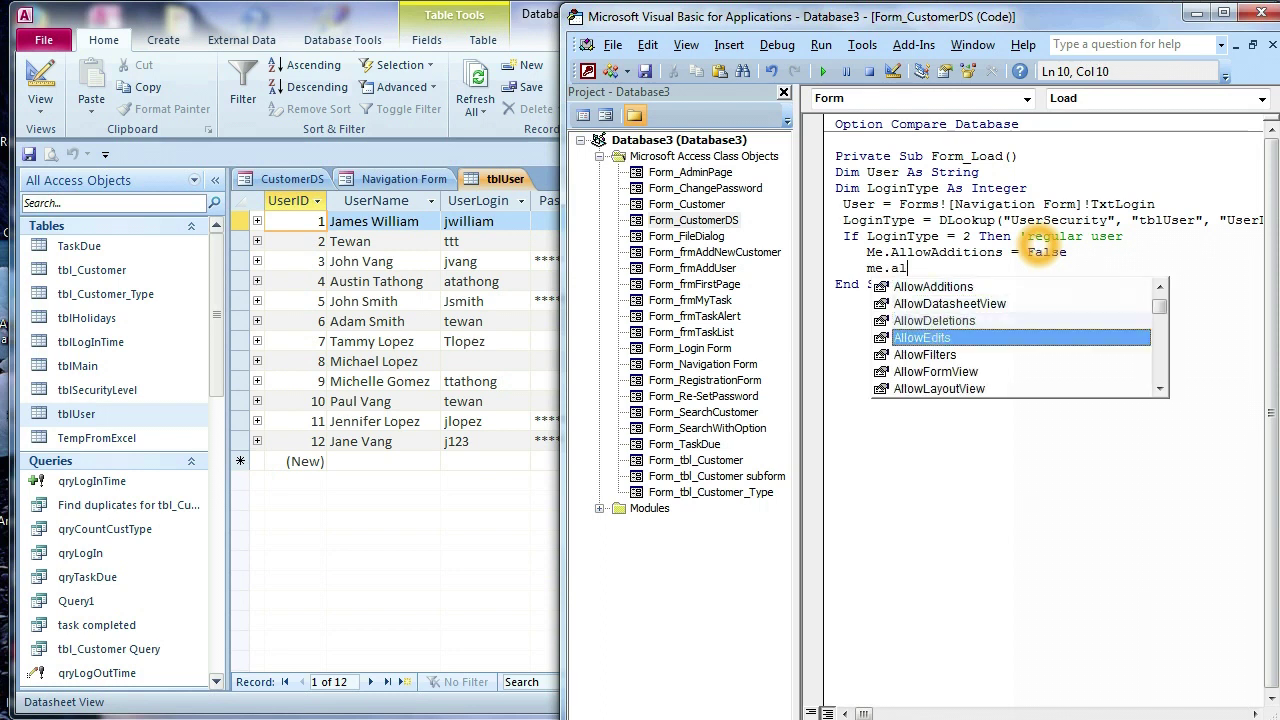
key(Tab)
text(= f)
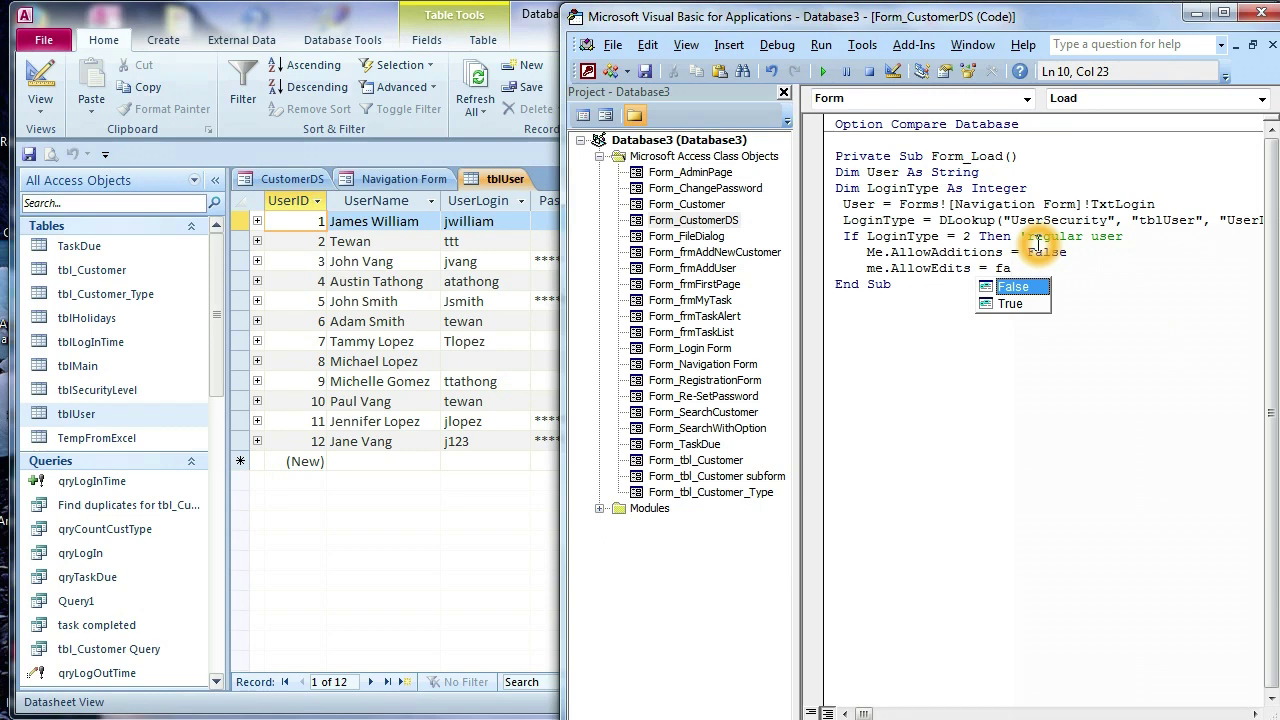
text(a)
key(Tab)
key(Return)
Set Me.AllowDeletions to False and close the block with End If
text(me.)
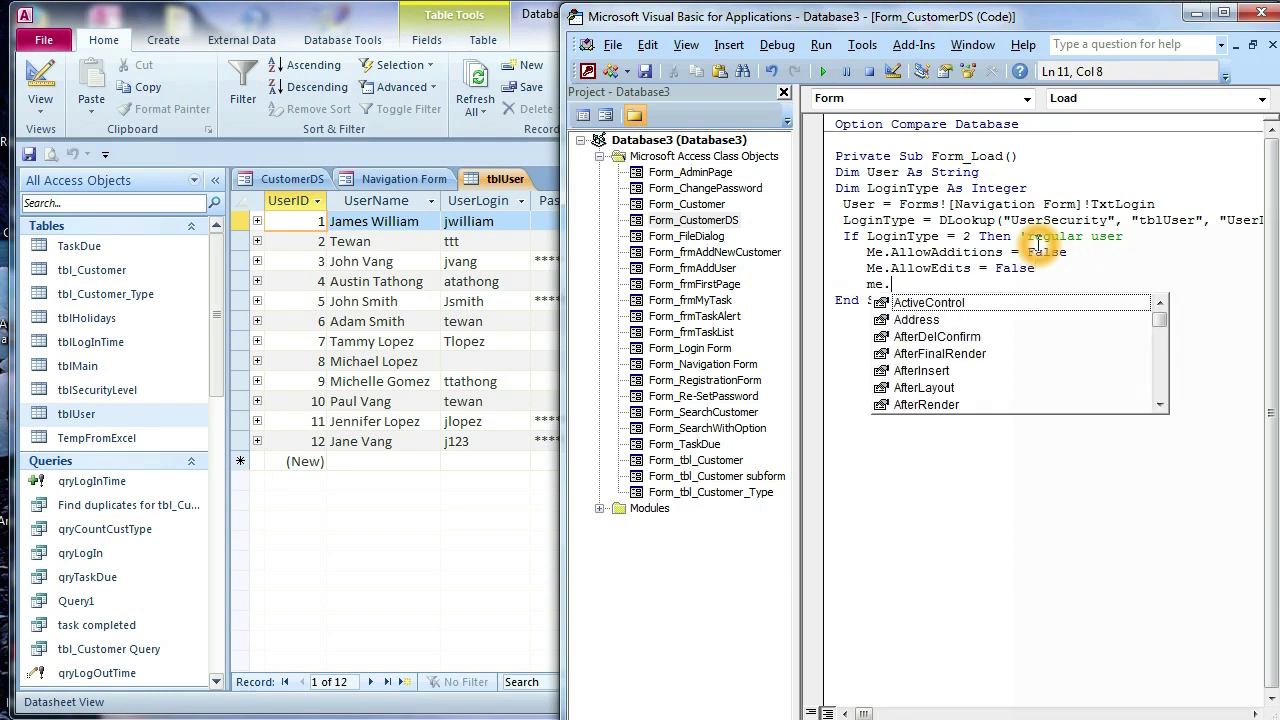
text(al)
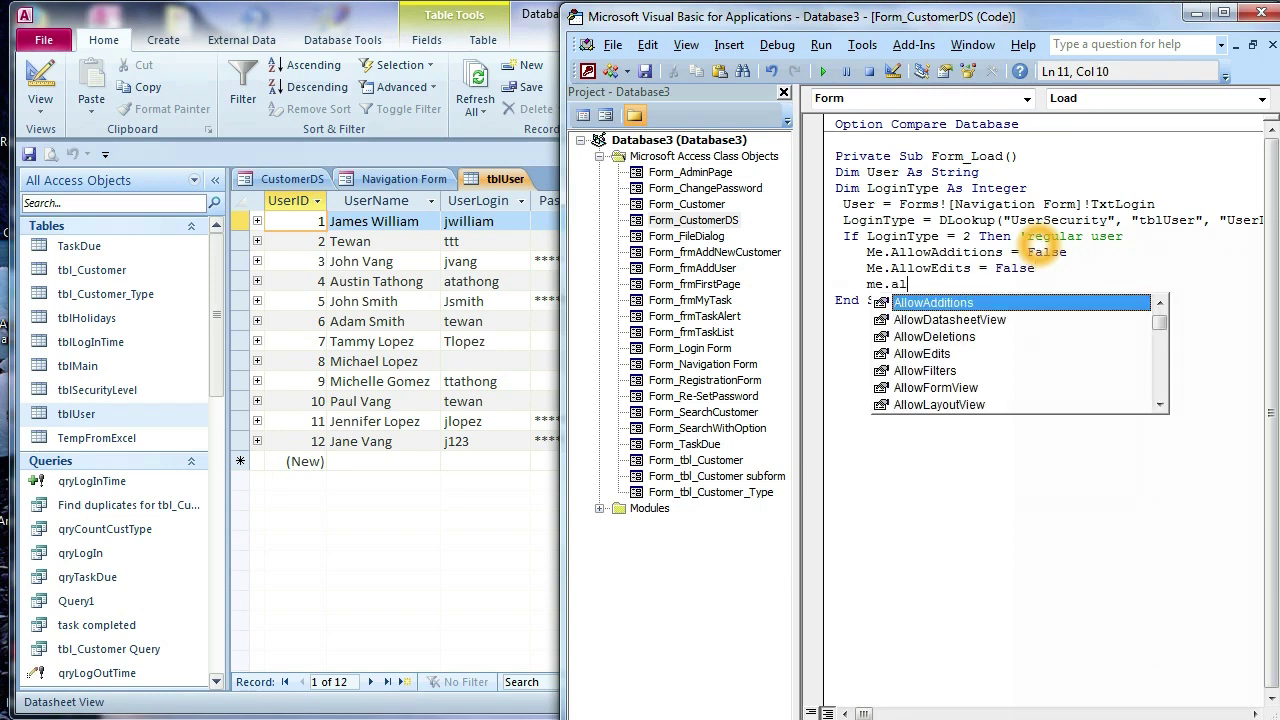
key(Down)
key(Down)
key(Tab)
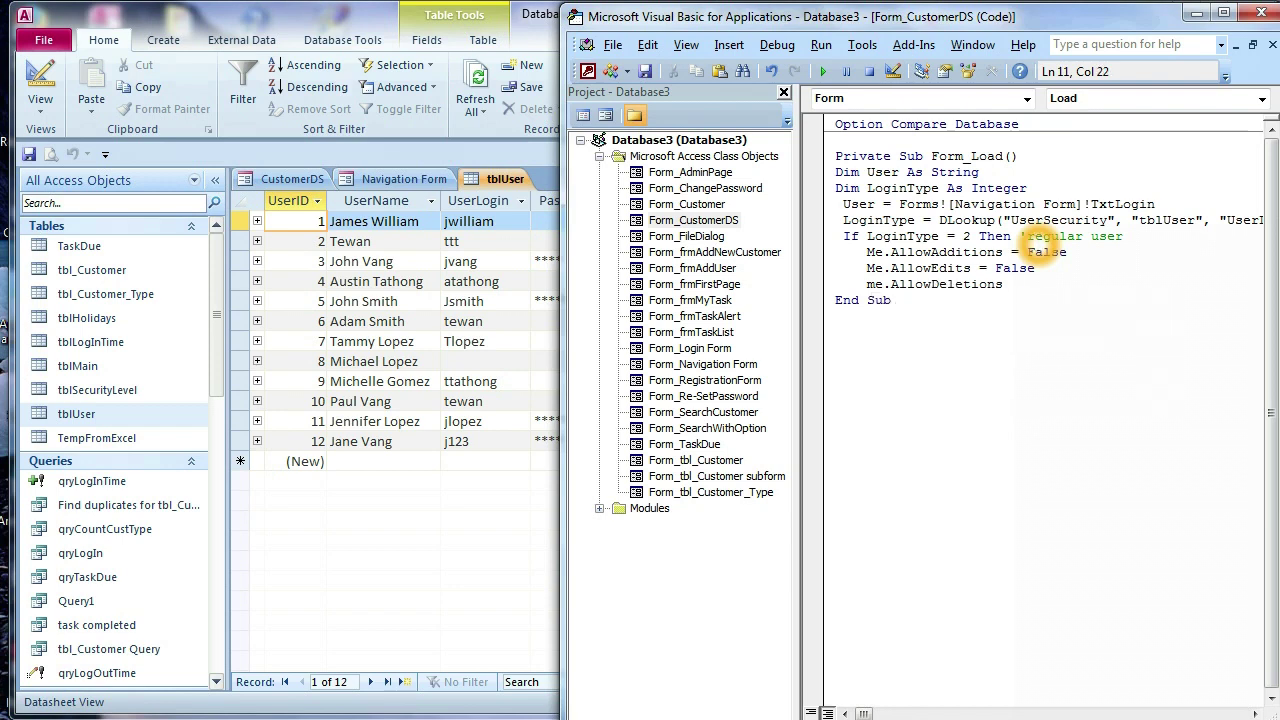
text(= Fa)
key(Return)
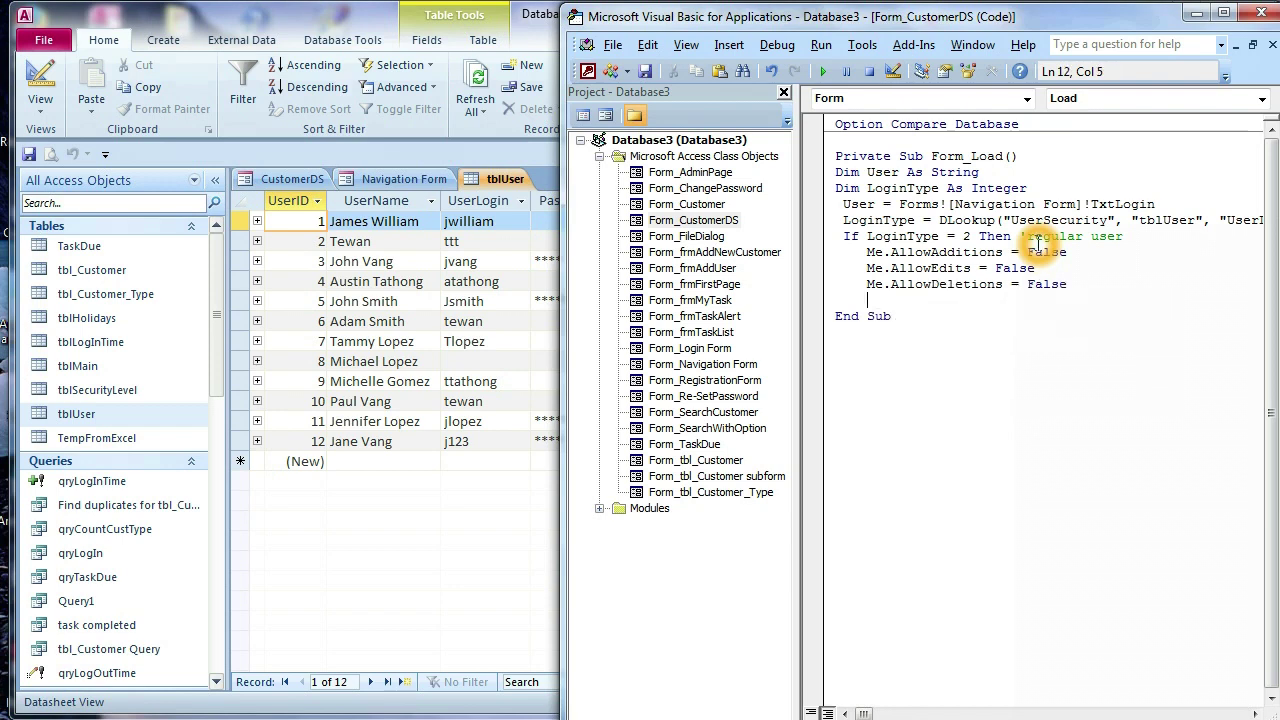
text(end if)
click(1157, 190)
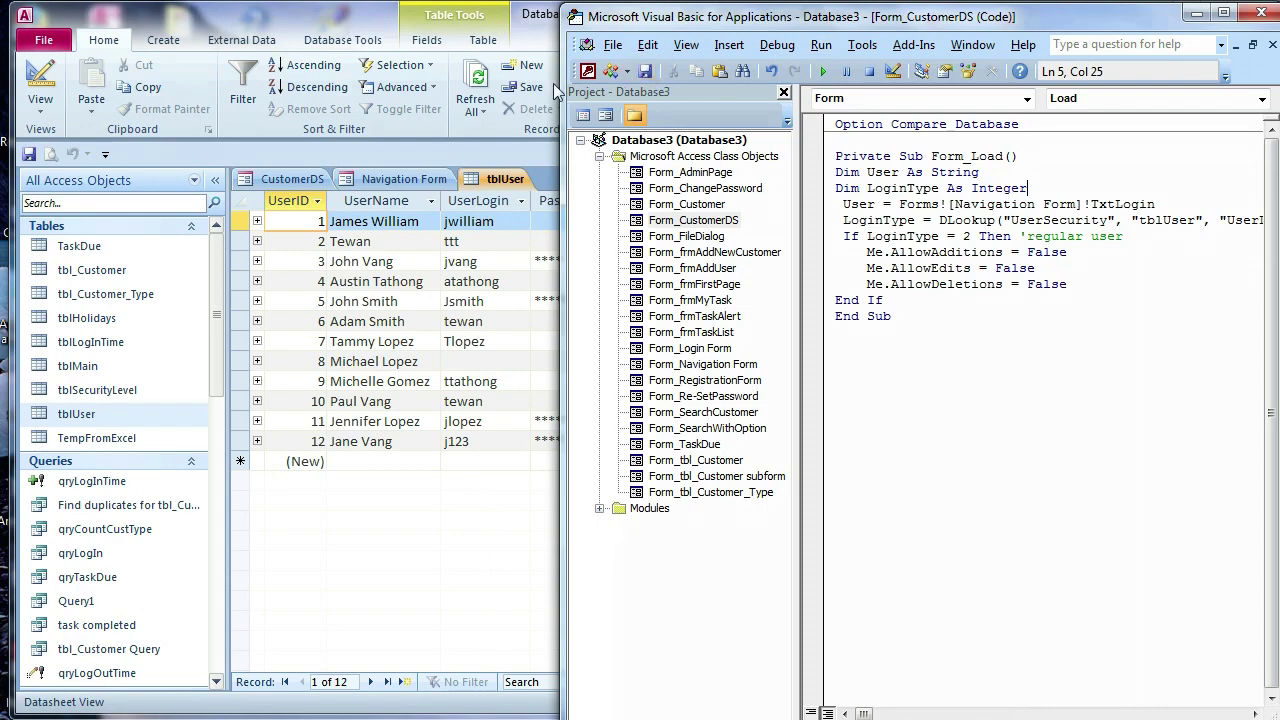
Close the code editor, the tblUser table and the open forms
drag(563, 88, 243, 88)
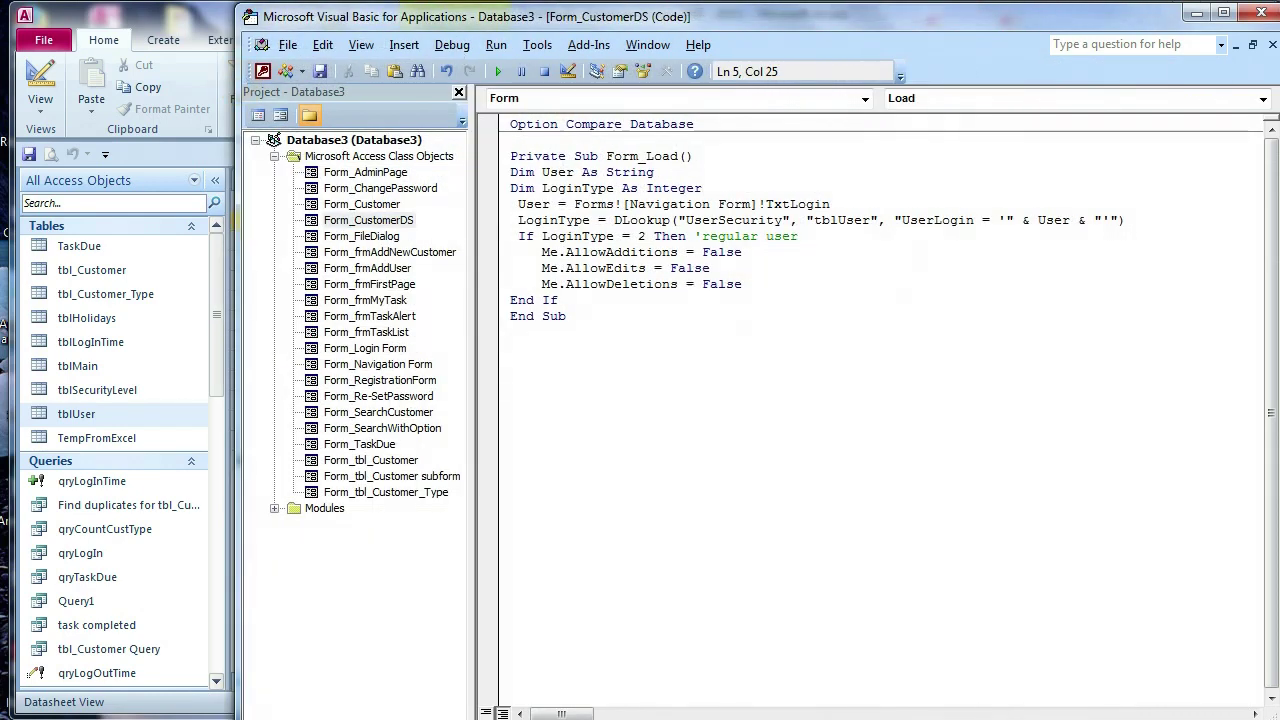
click(1251, 12)
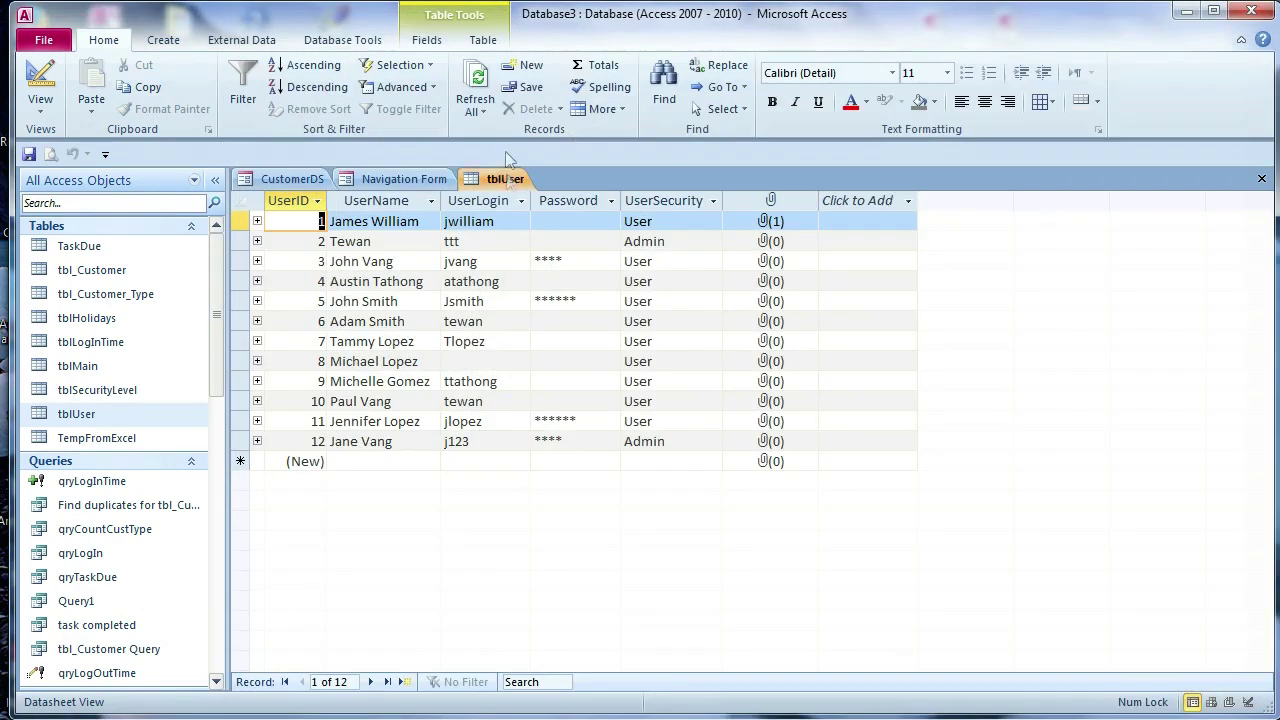
click(1261, 179)
click(1261, 179)
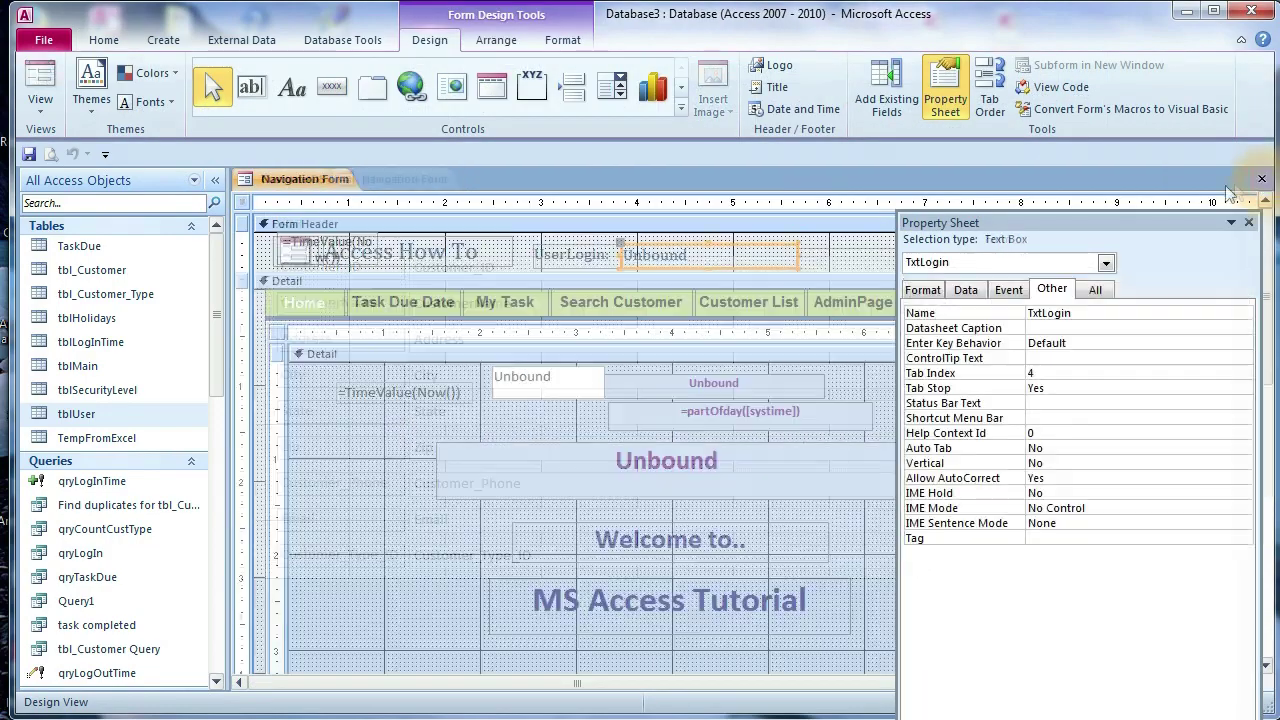
click(1261, 179)
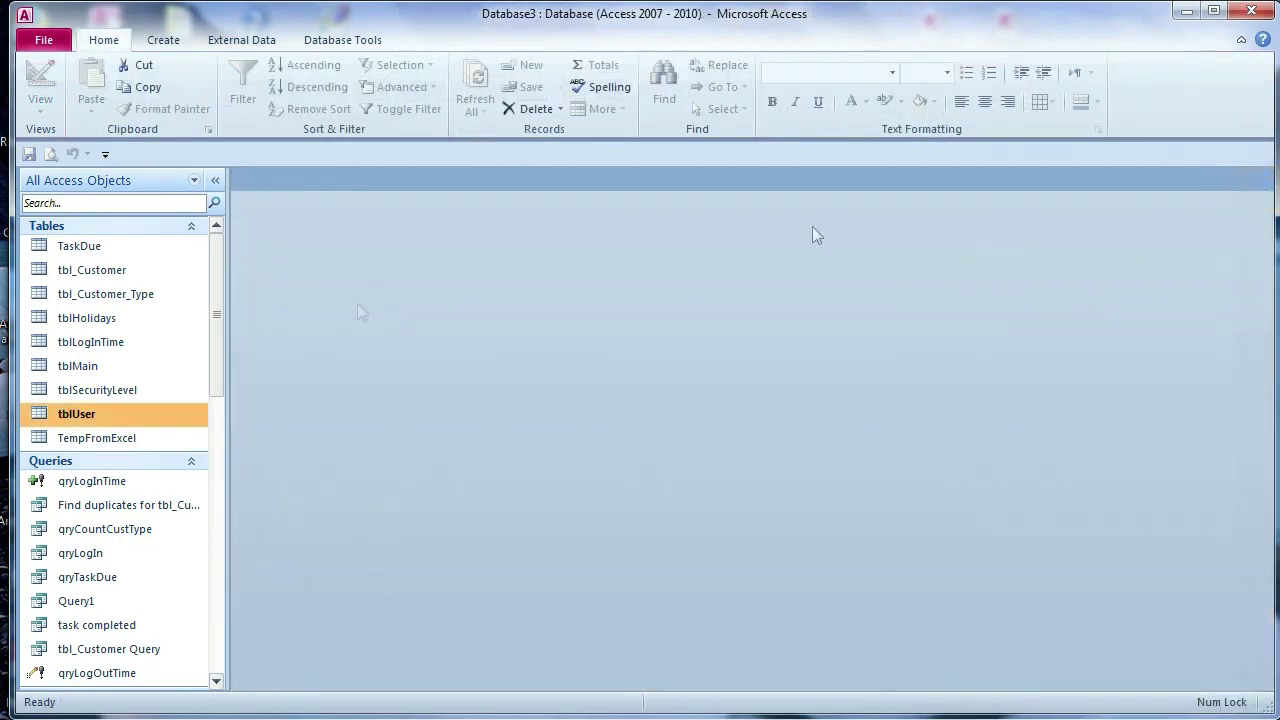
Open the Login Form and sign in with a regular user's login ID and password
click(213, 508)
click(140, 524)
double_click(140, 524)
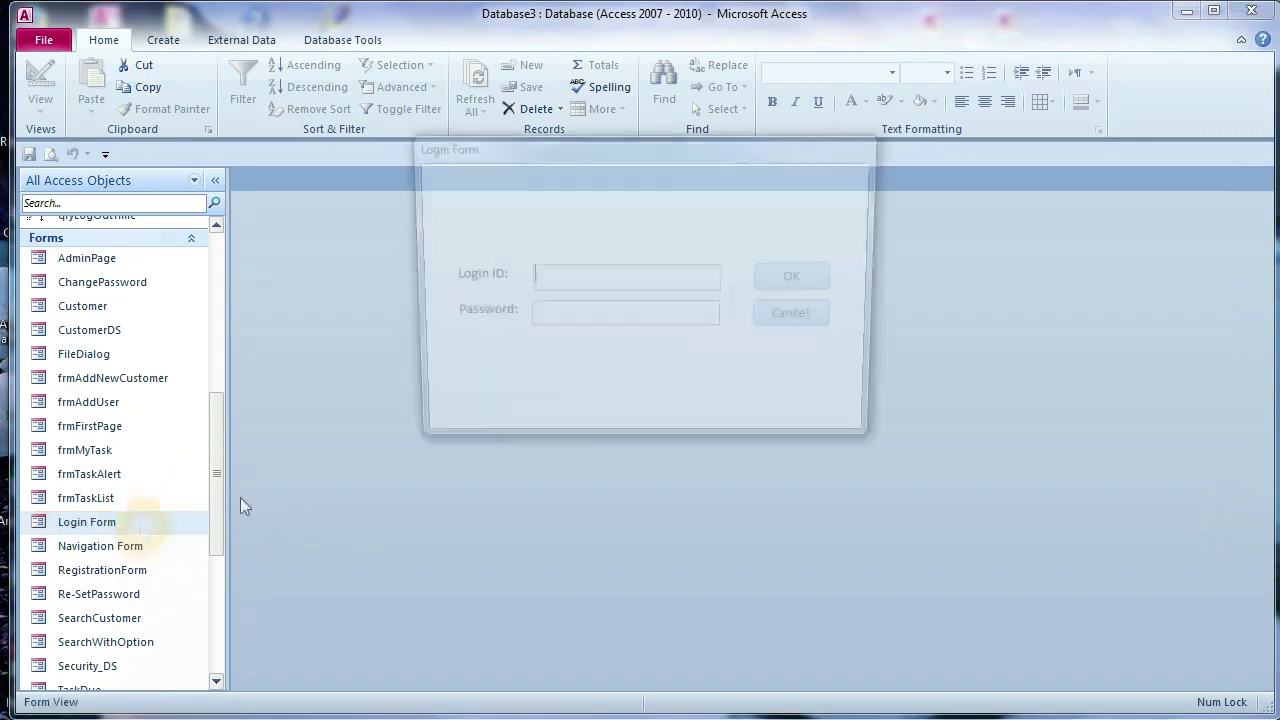
click(798, 318)
click(597, 290)
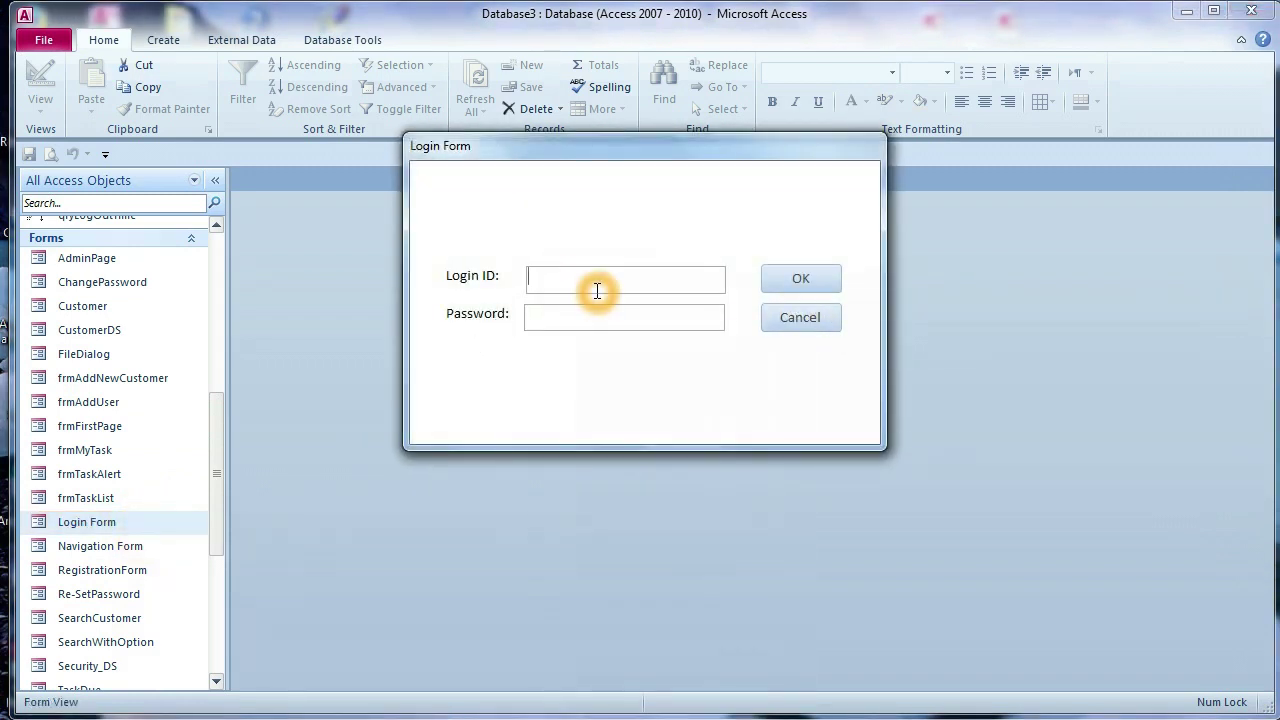
text(jvang)
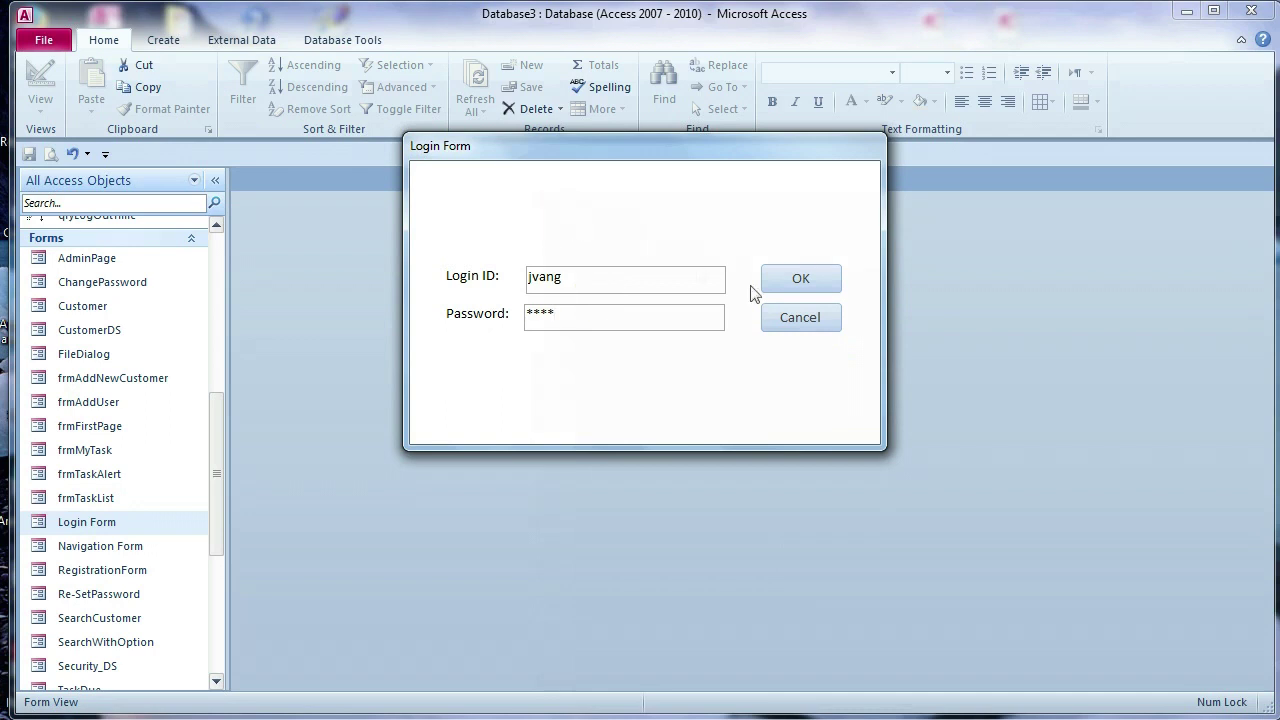
click(796, 279)
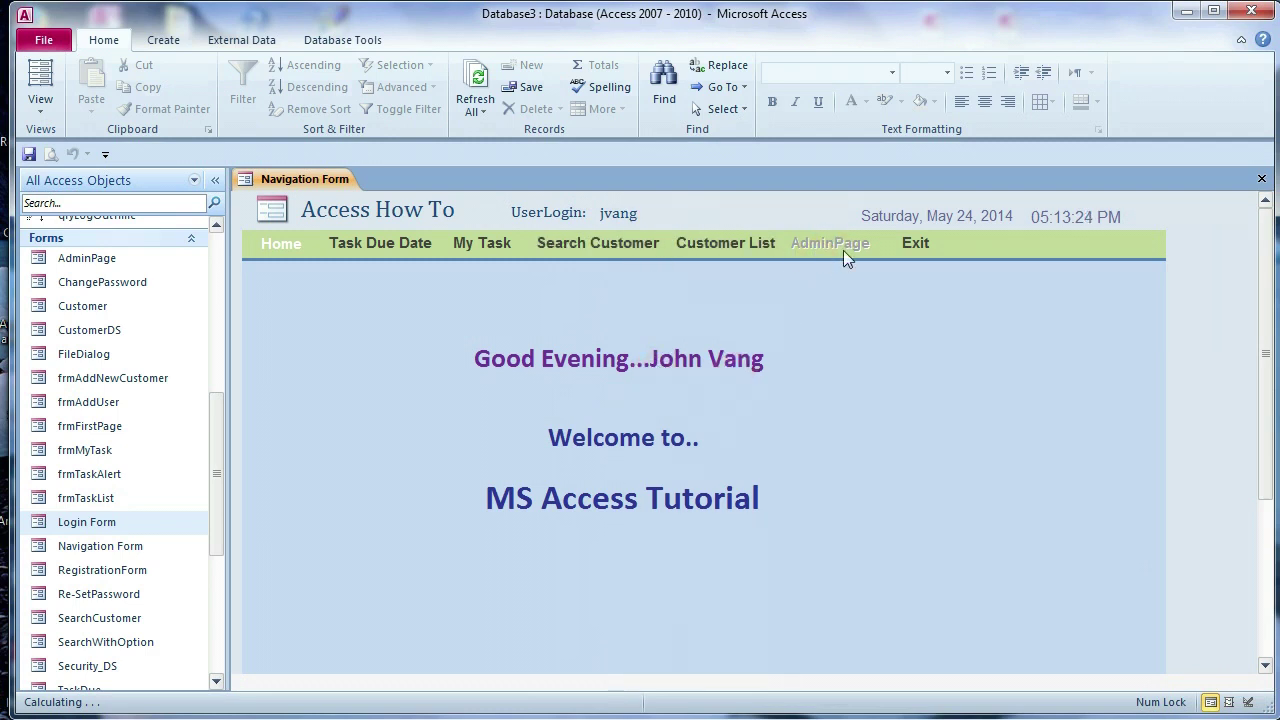
Check the logged-in user's UserSecurity level in tblUser, then close the table
drag(218, 414, 221, 258)
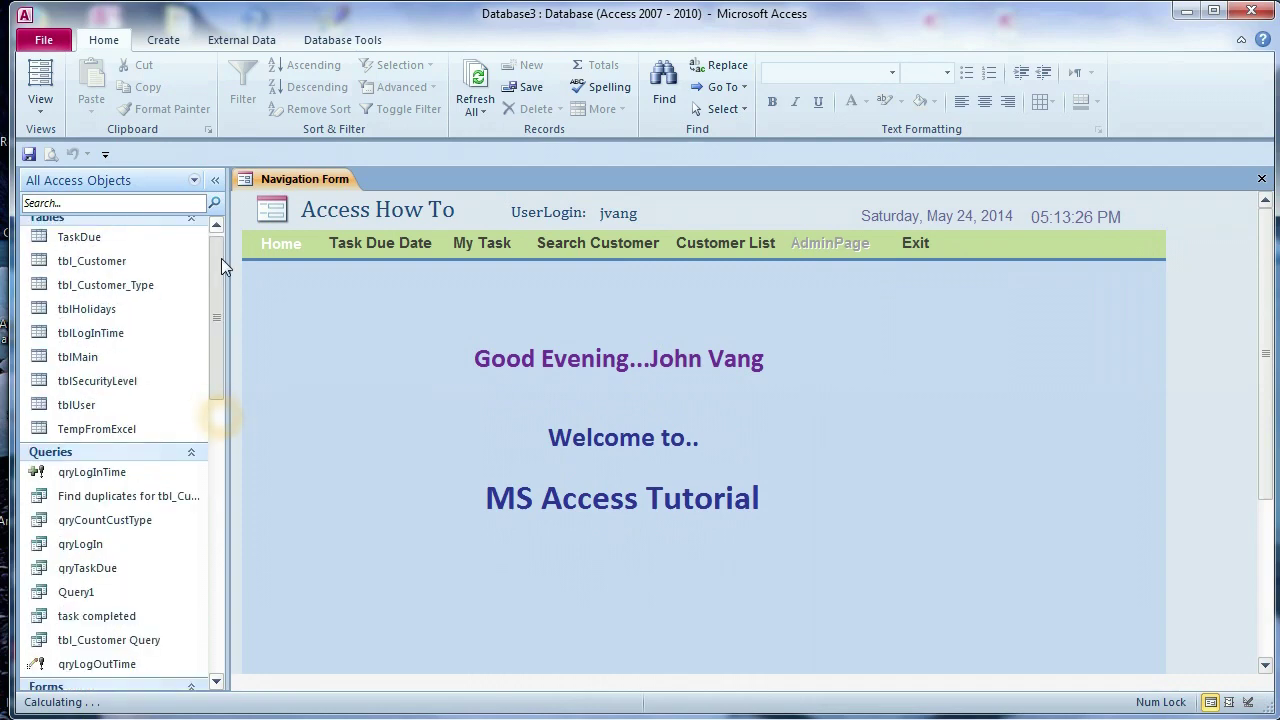
double_click(86, 405)
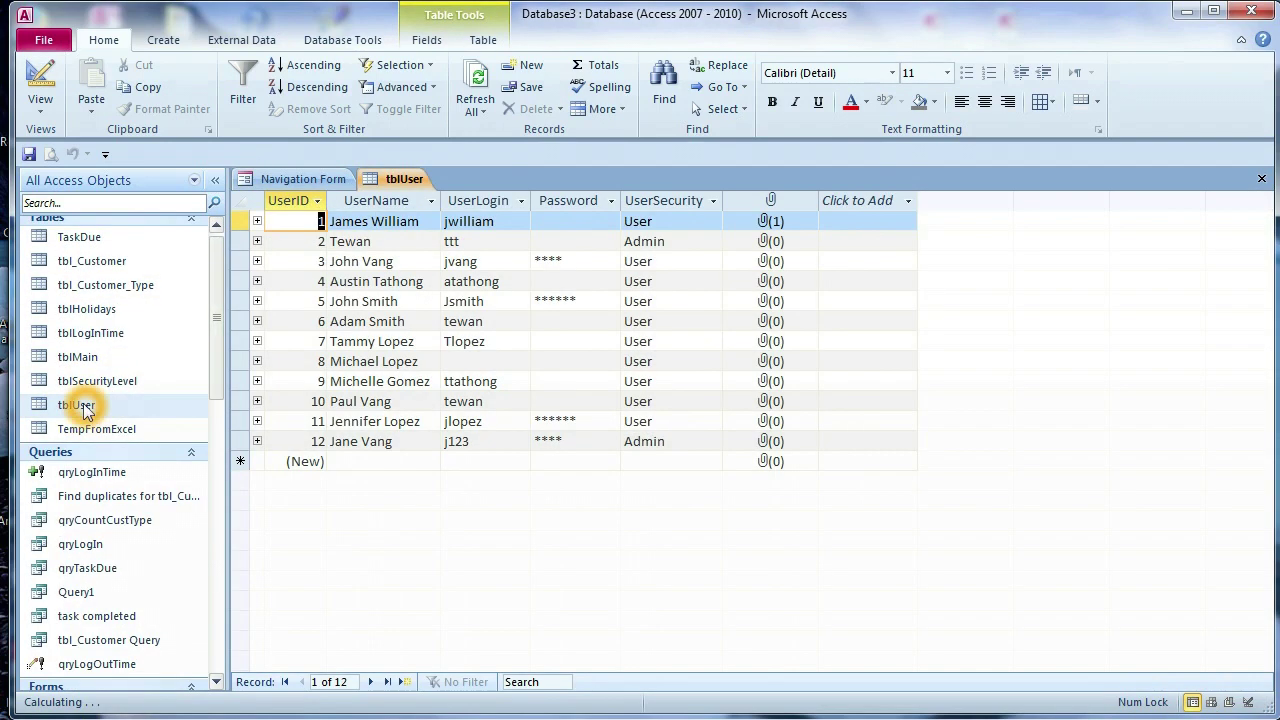
double_click(505, 262)
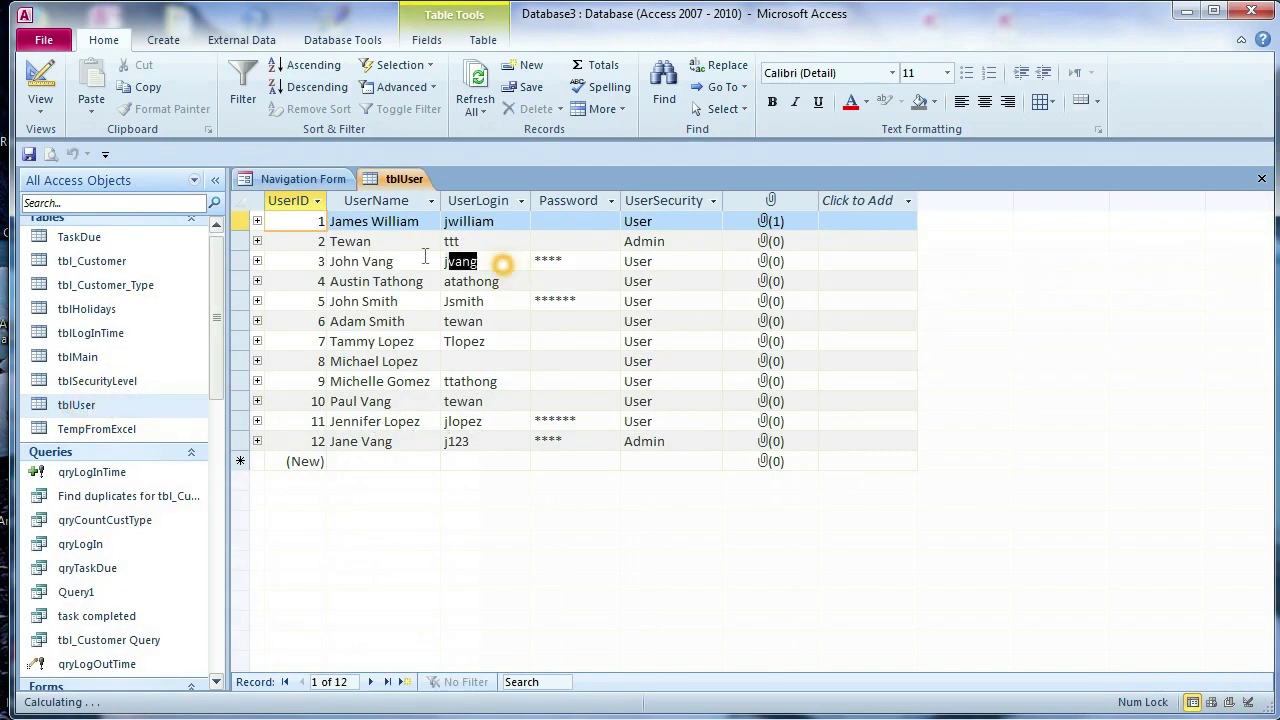
click(338, 259)
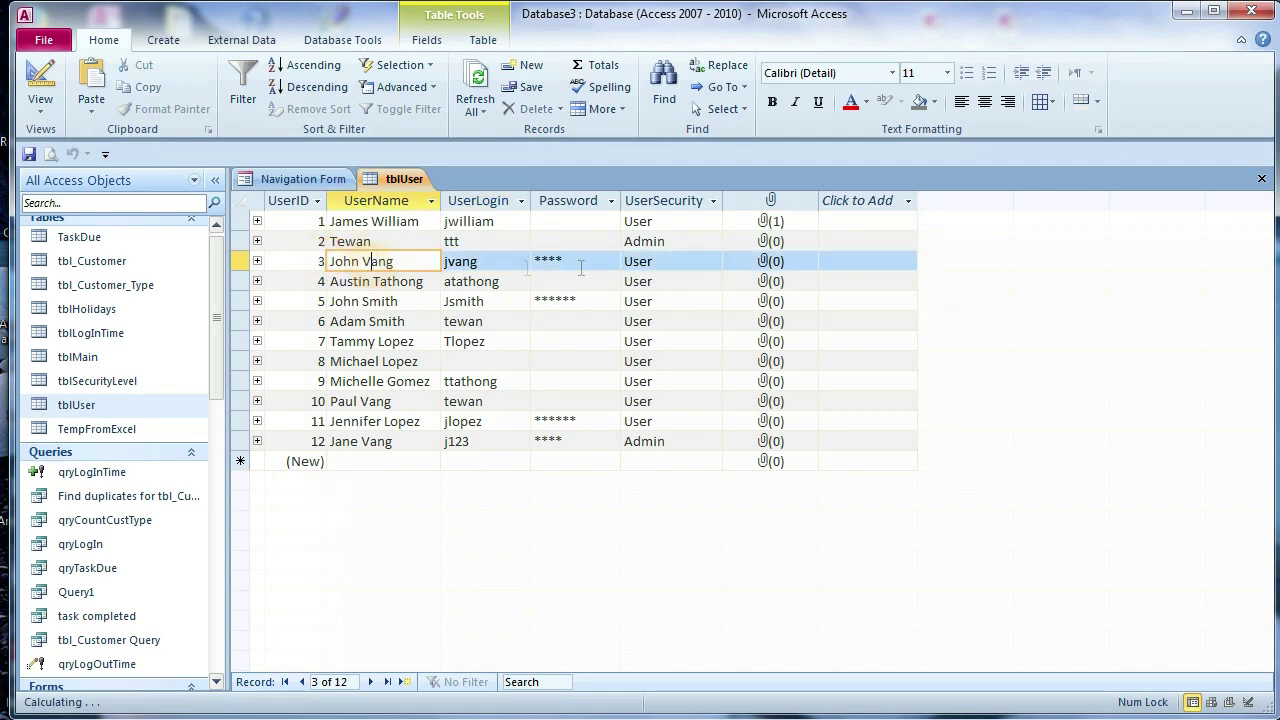
click(675, 259)
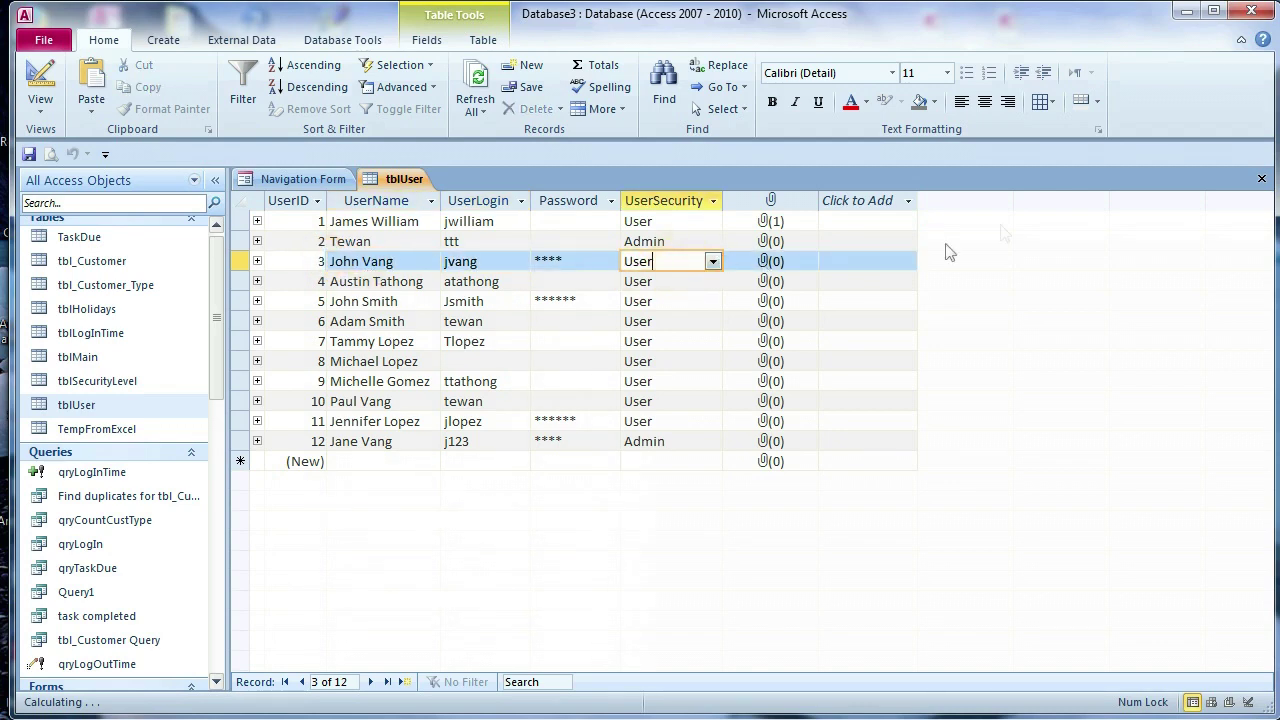
click(1262, 180)
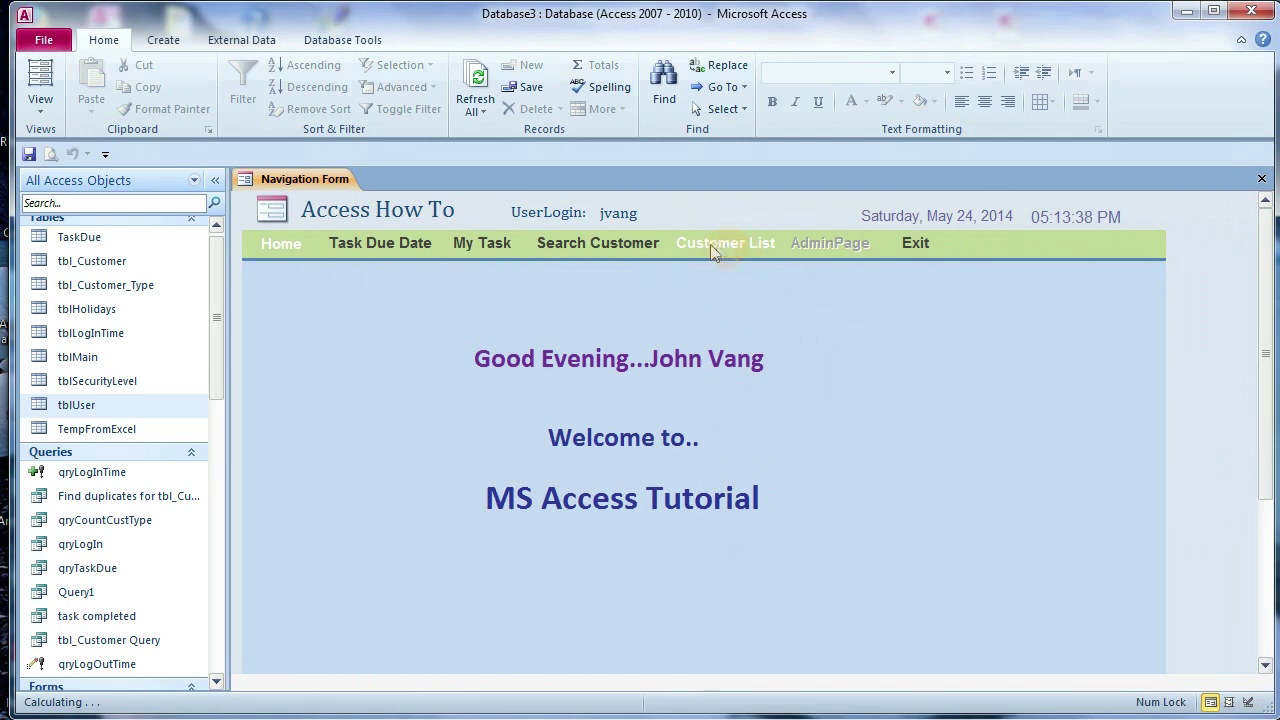
Show the Customer List in the Navigation Form and browse the 16 customer records
click(714, 245)
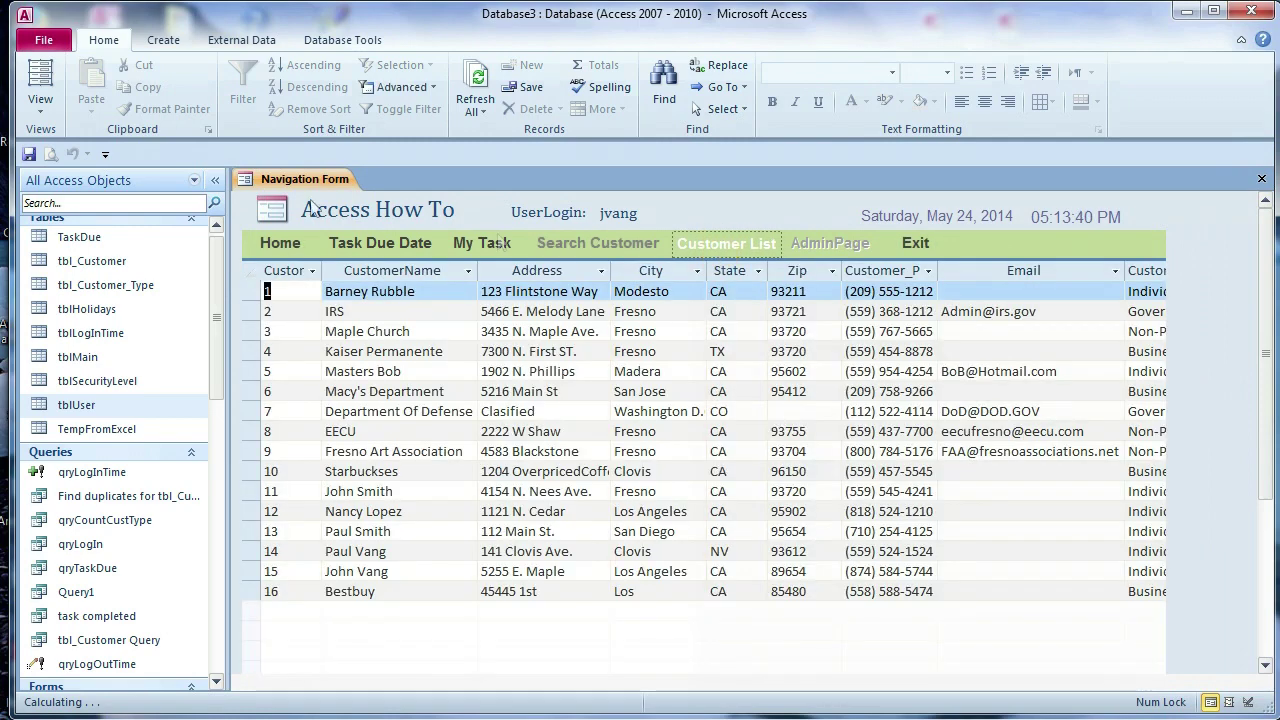
scroll(217, 411, down, 2)
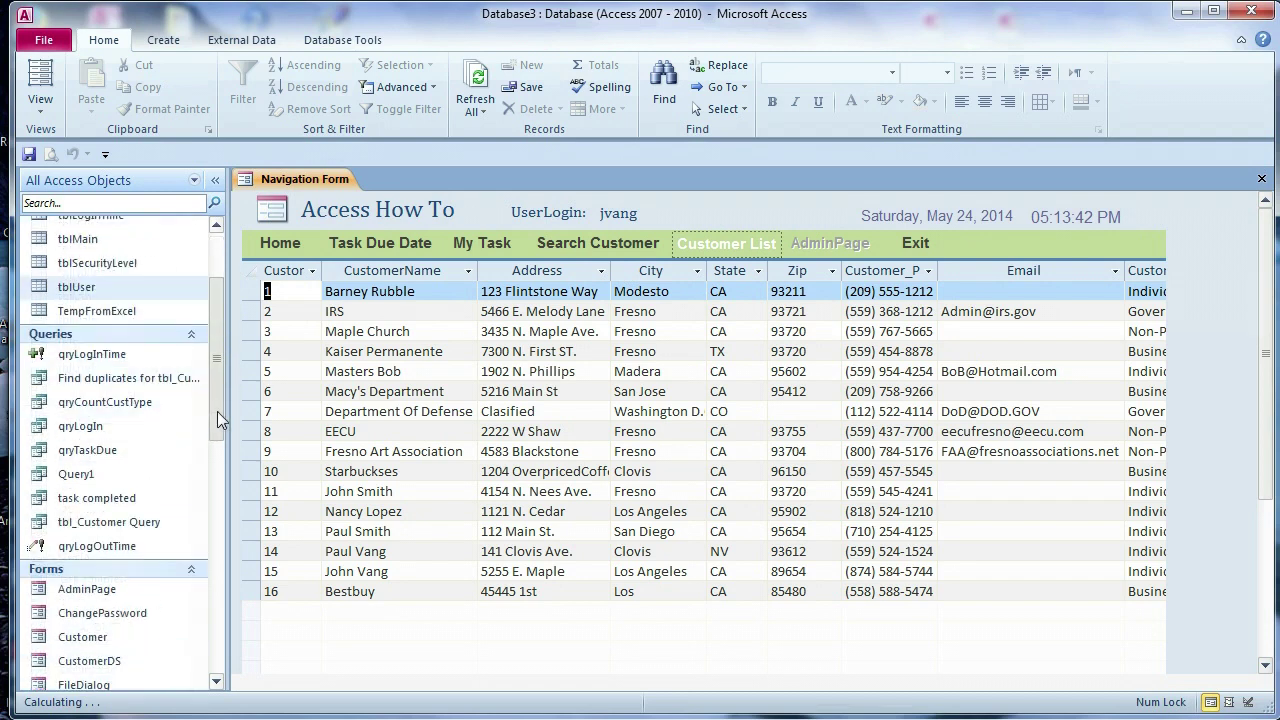
scroll(217, 411, down, 5)
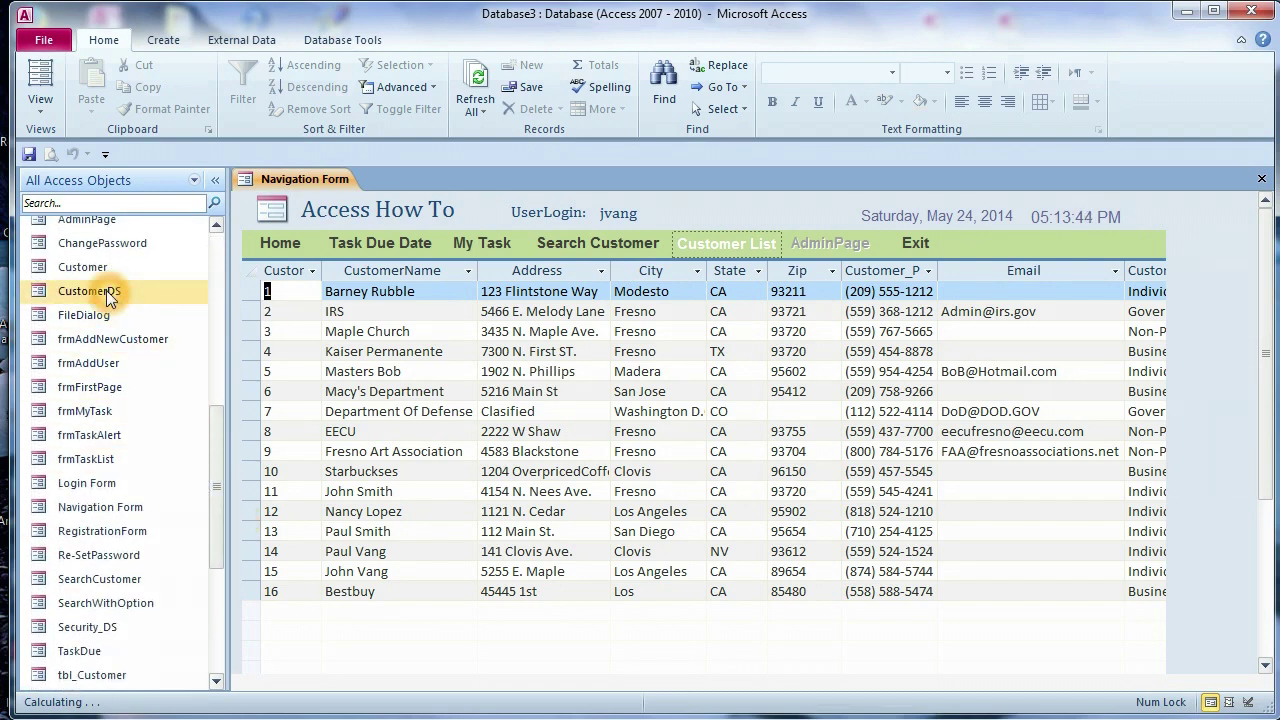
click(110, 297)
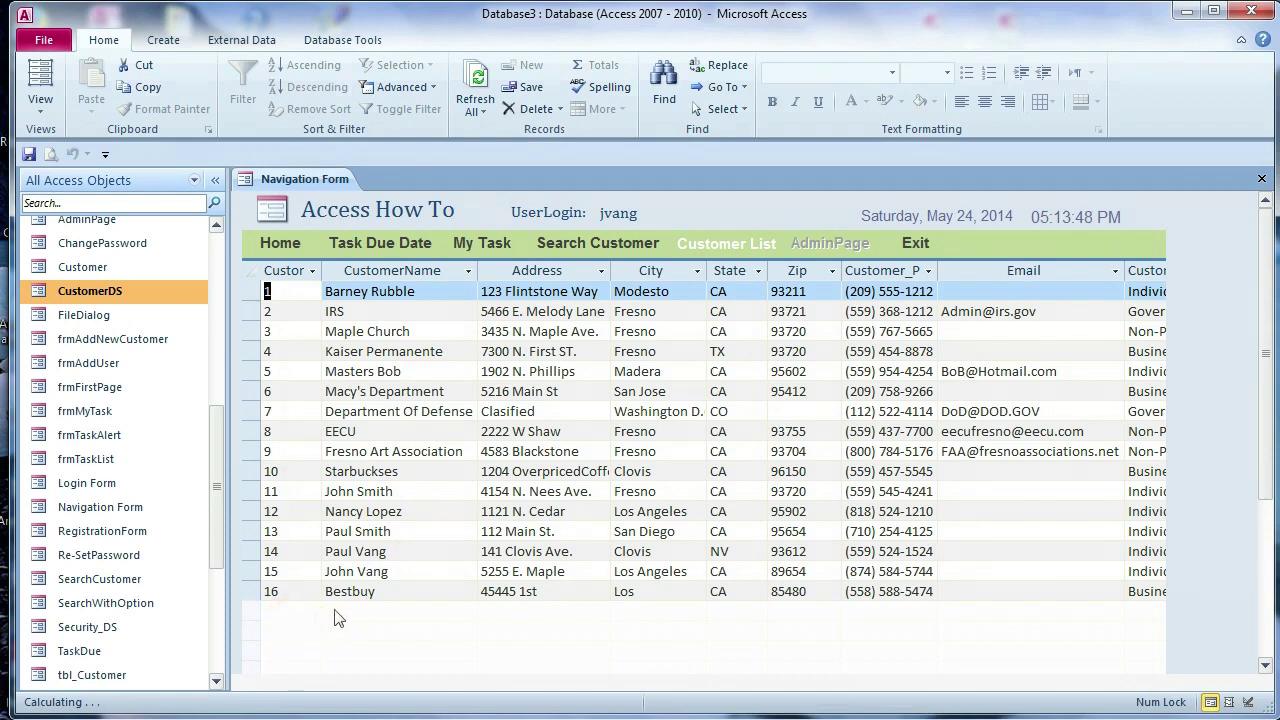
click(386, 592)
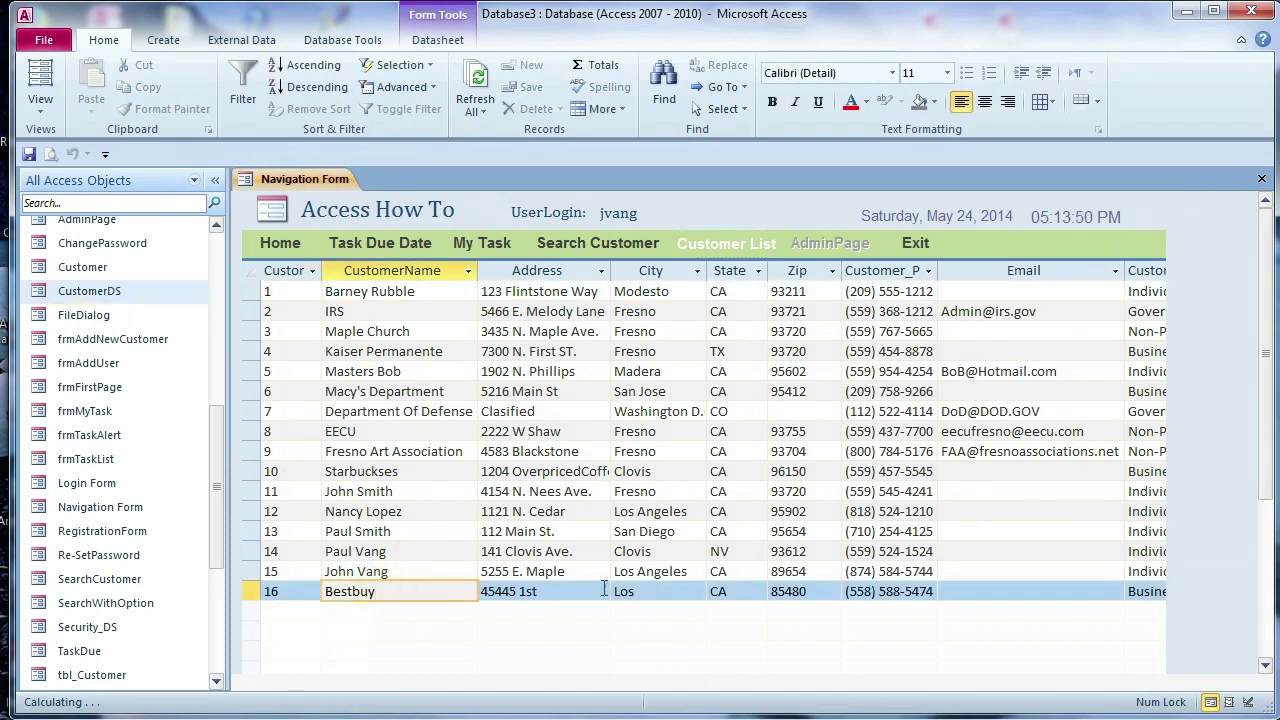
click(650, 596)
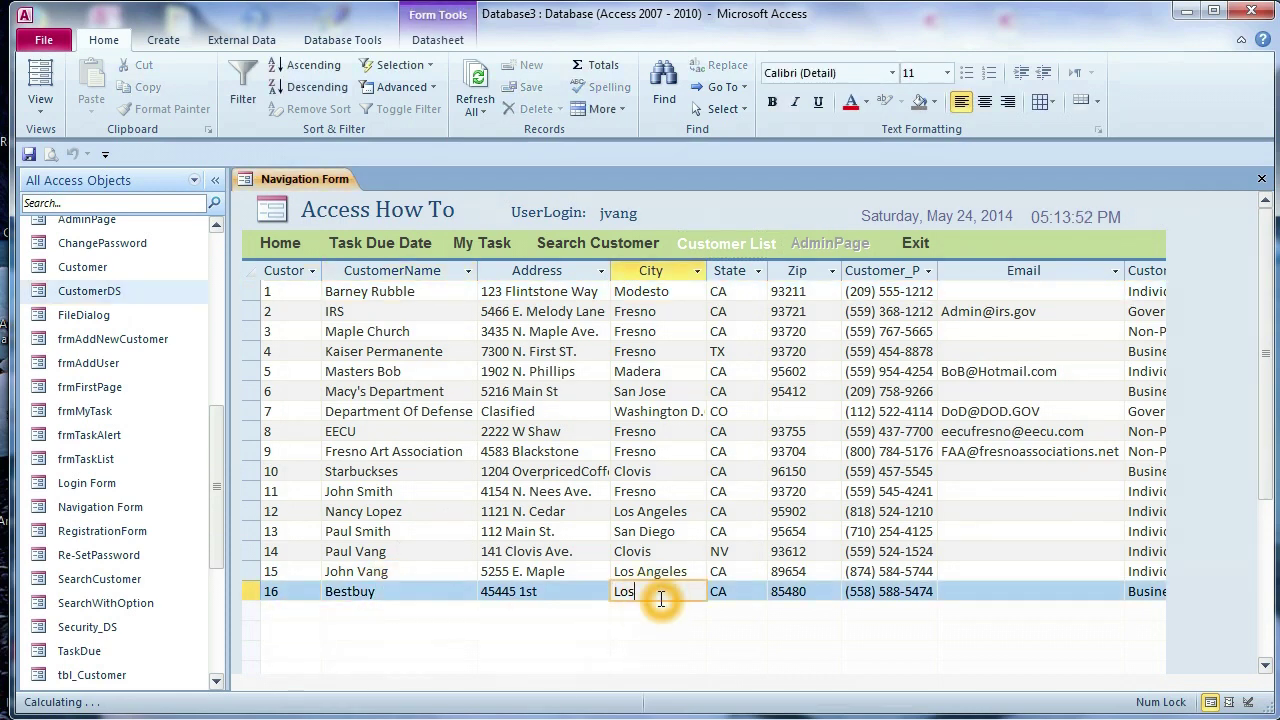
drag(725, 437, 545, 408)
click(665, 340)
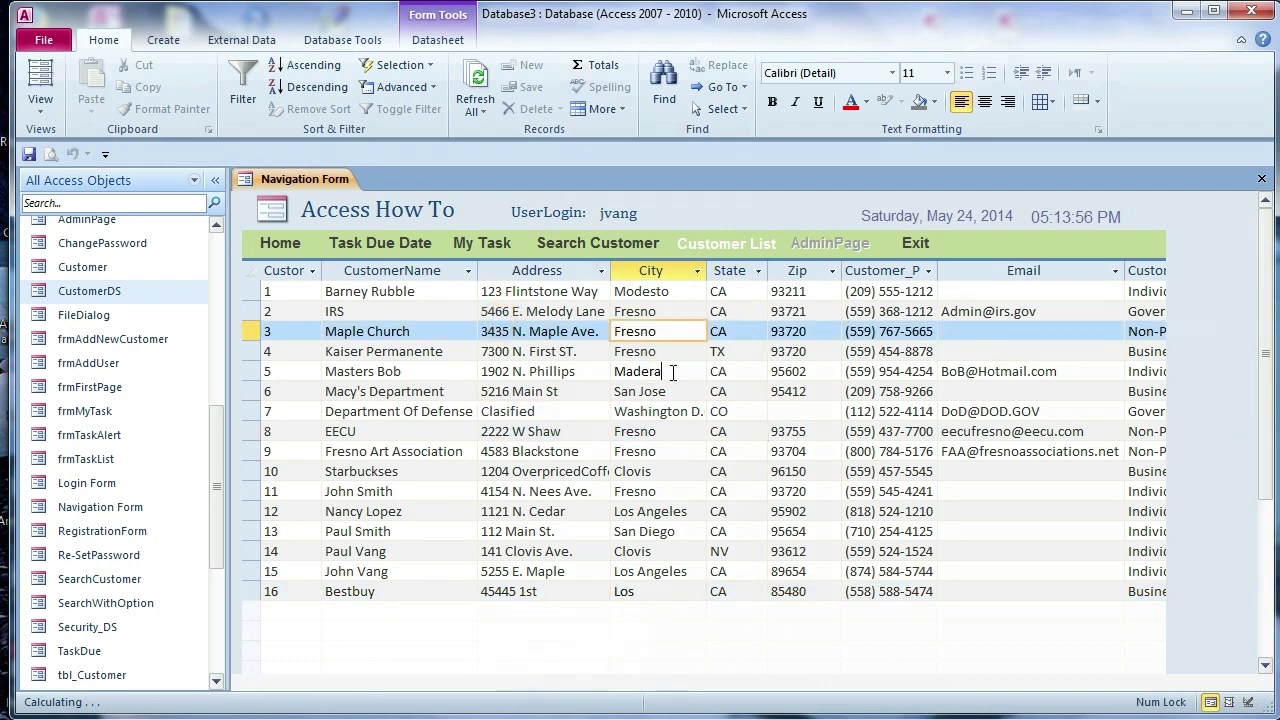
click(598, 371)
right_click(300, 179)
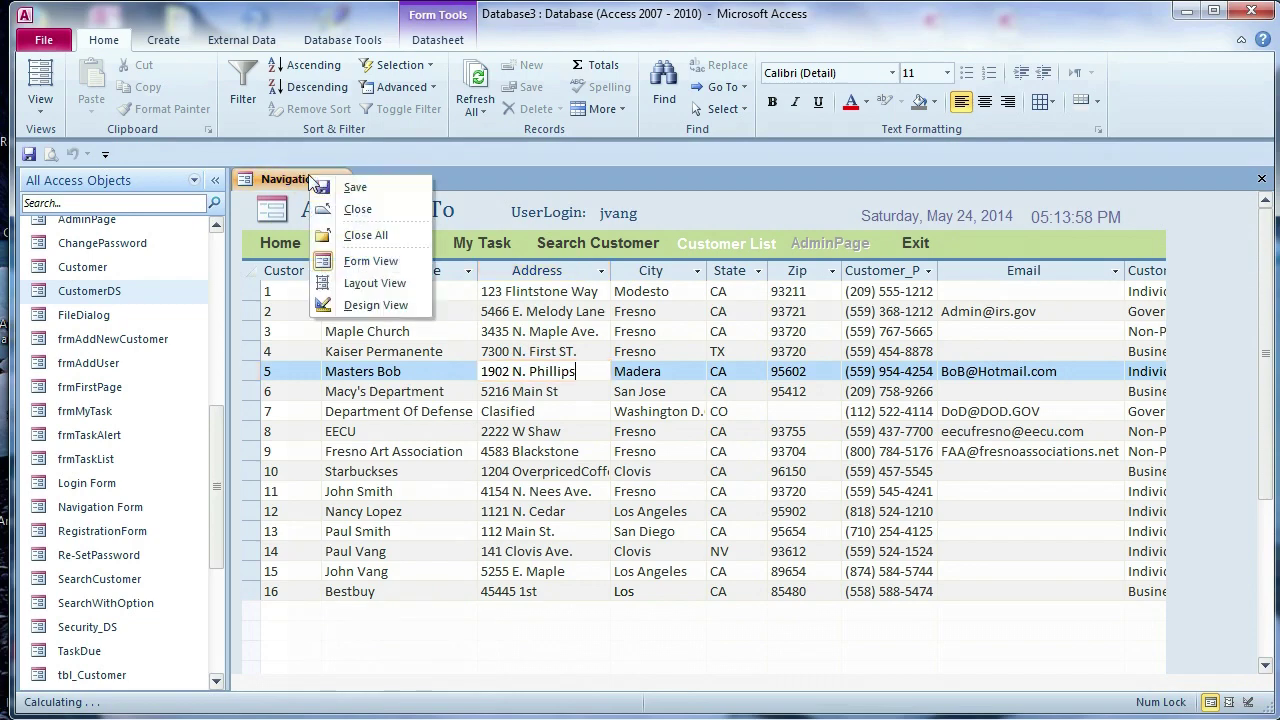
In Design view, confirm Customer List's Navigation Target Name is CustomerDS, then close the form
click(376, 305)
click(760, 300)
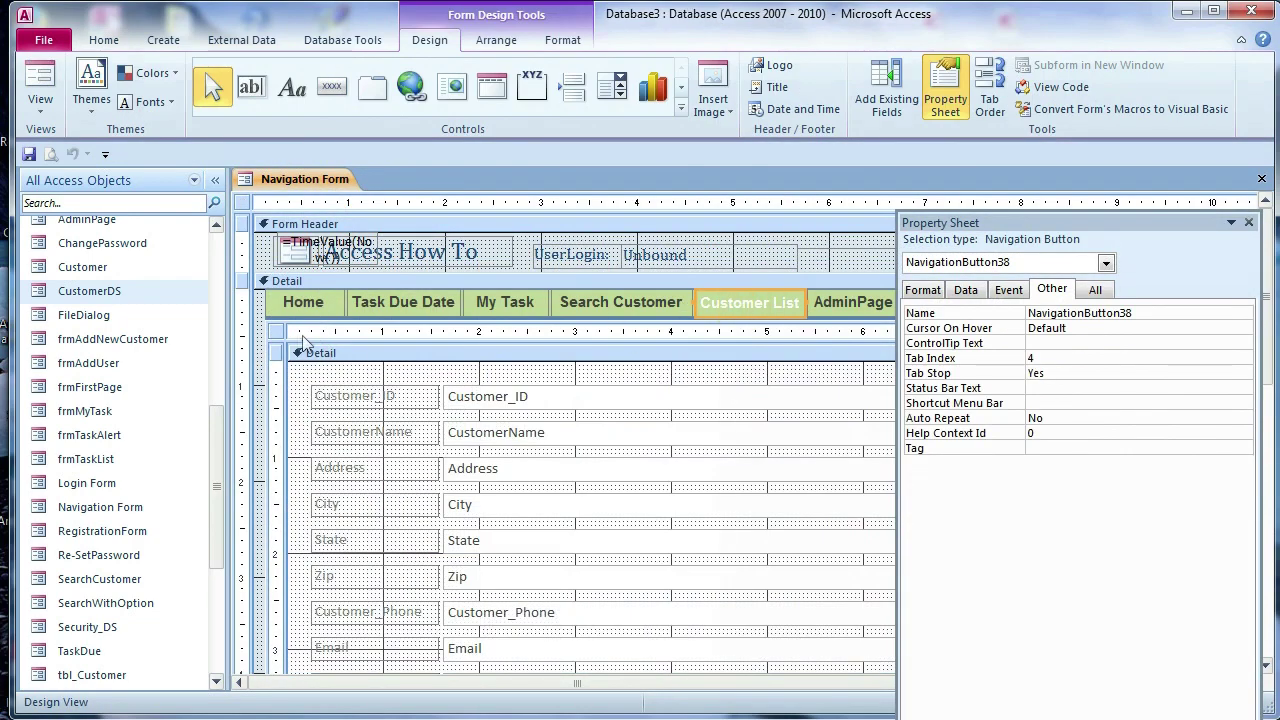
click(963, 290)
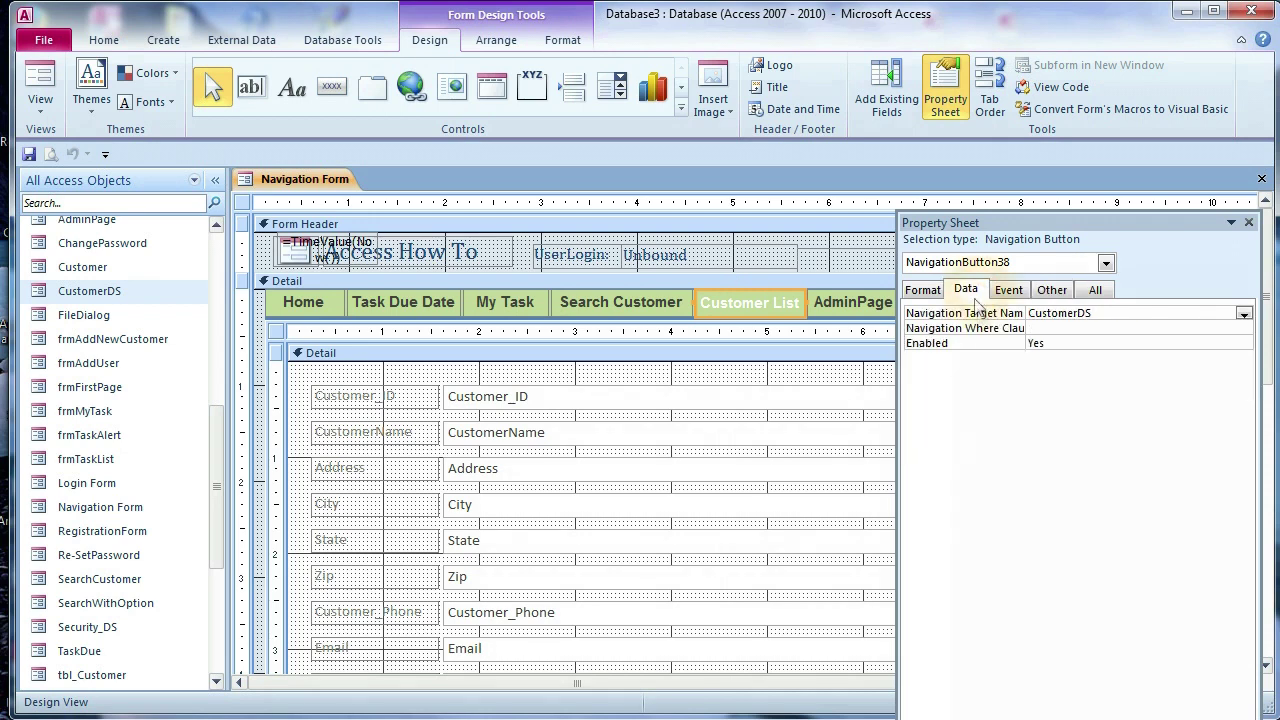
click(993, 322)
click(1053, 322)
click(1071, 317)
click(1190, 314)
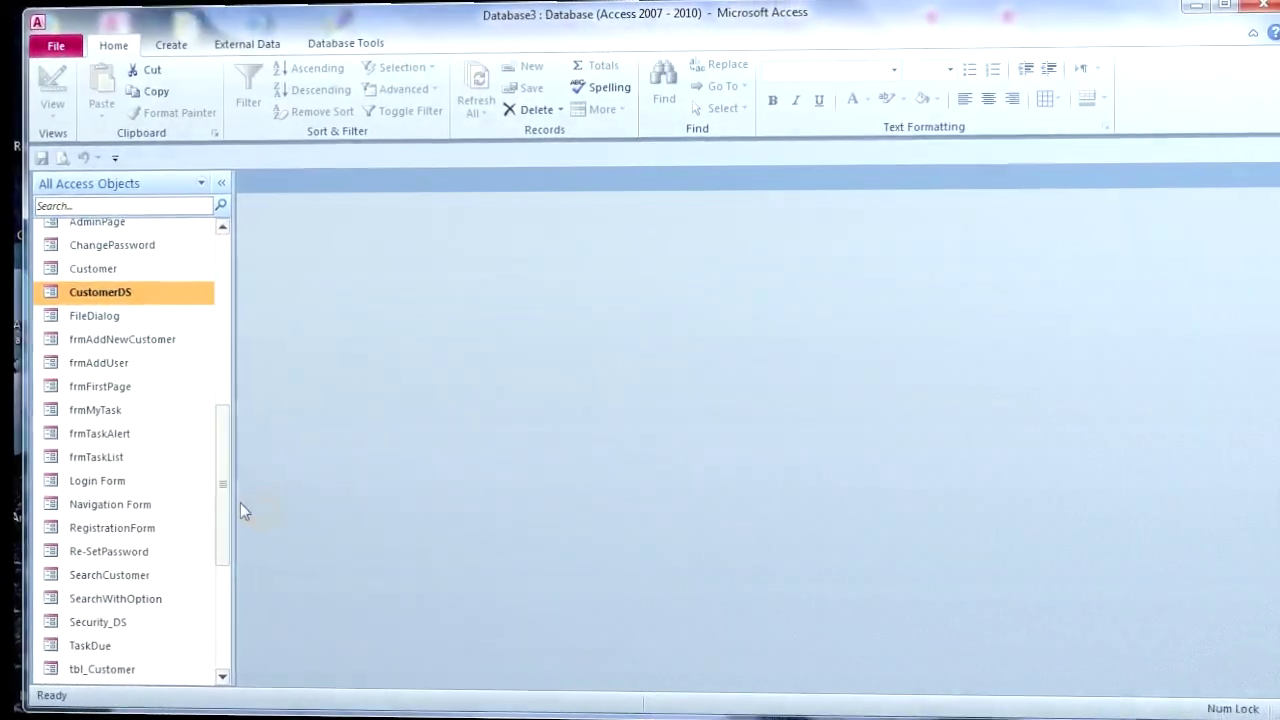
Open tblUser, replace the Admin user's password in row 12, and close the table
click(214, 497)
click(218, 313)
drag(212, 434, 214, 248)
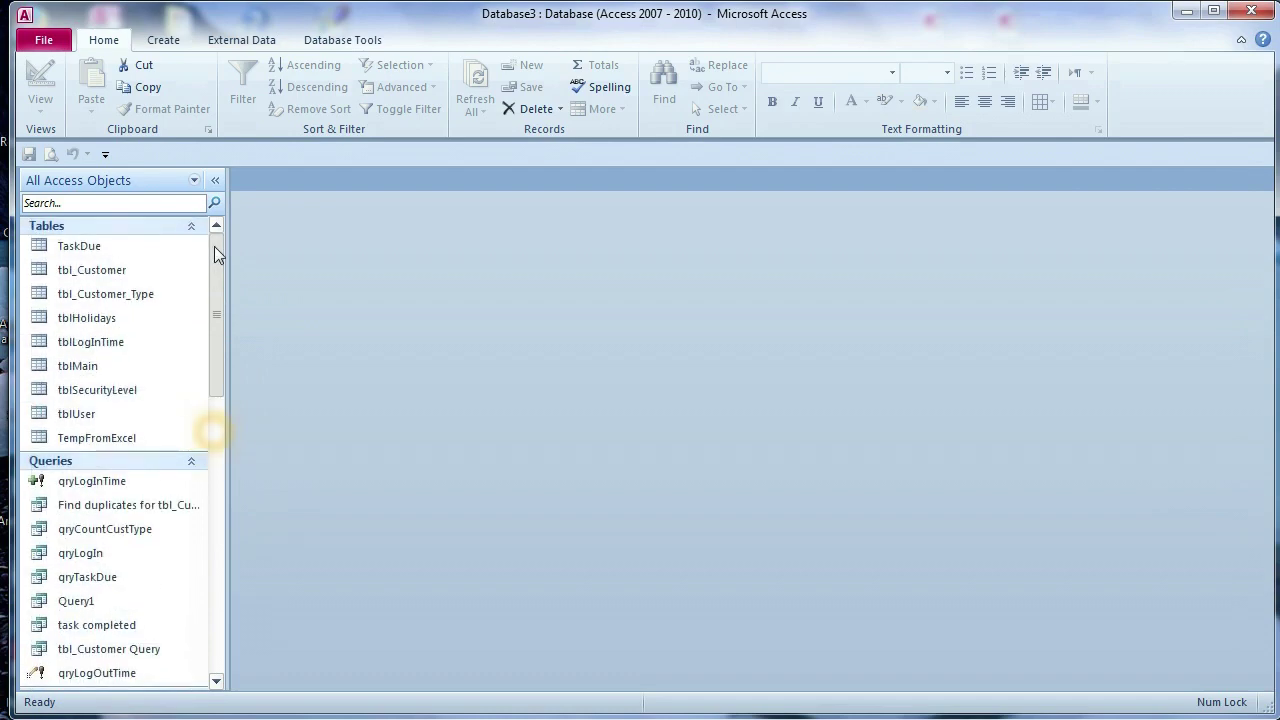
click(110, 418)
double_click(112, 414)
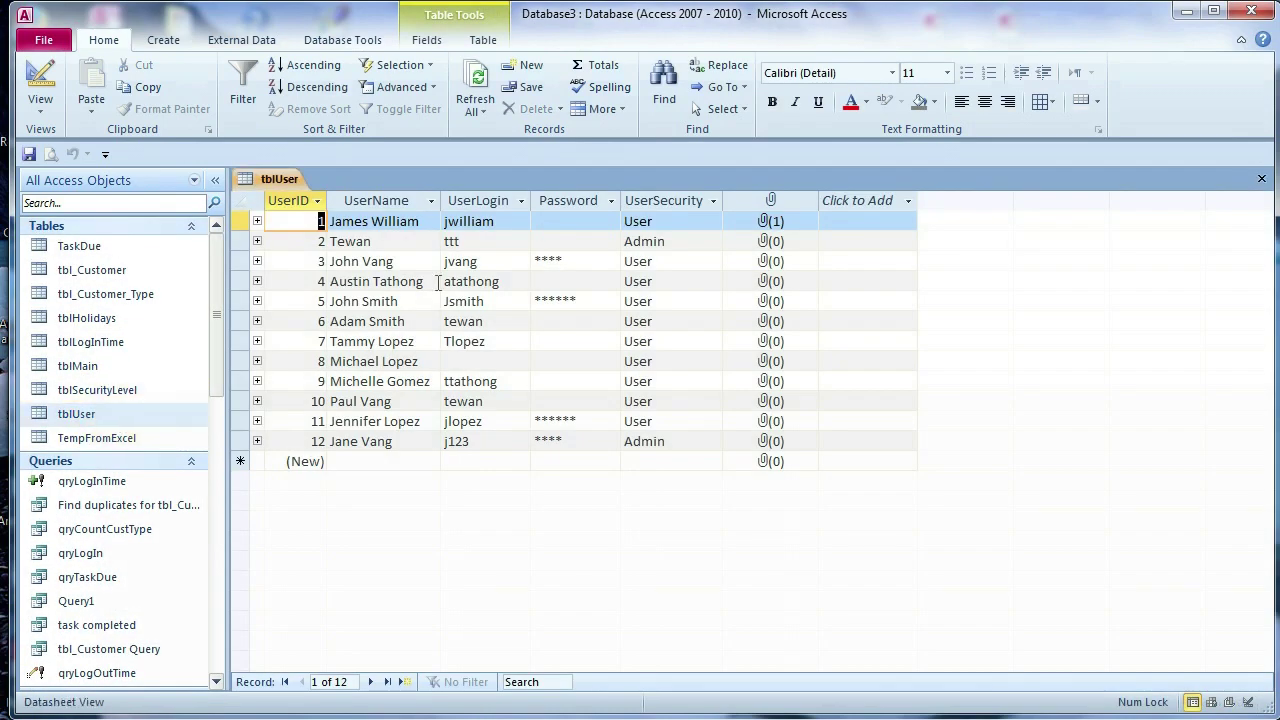
click(563, 441)
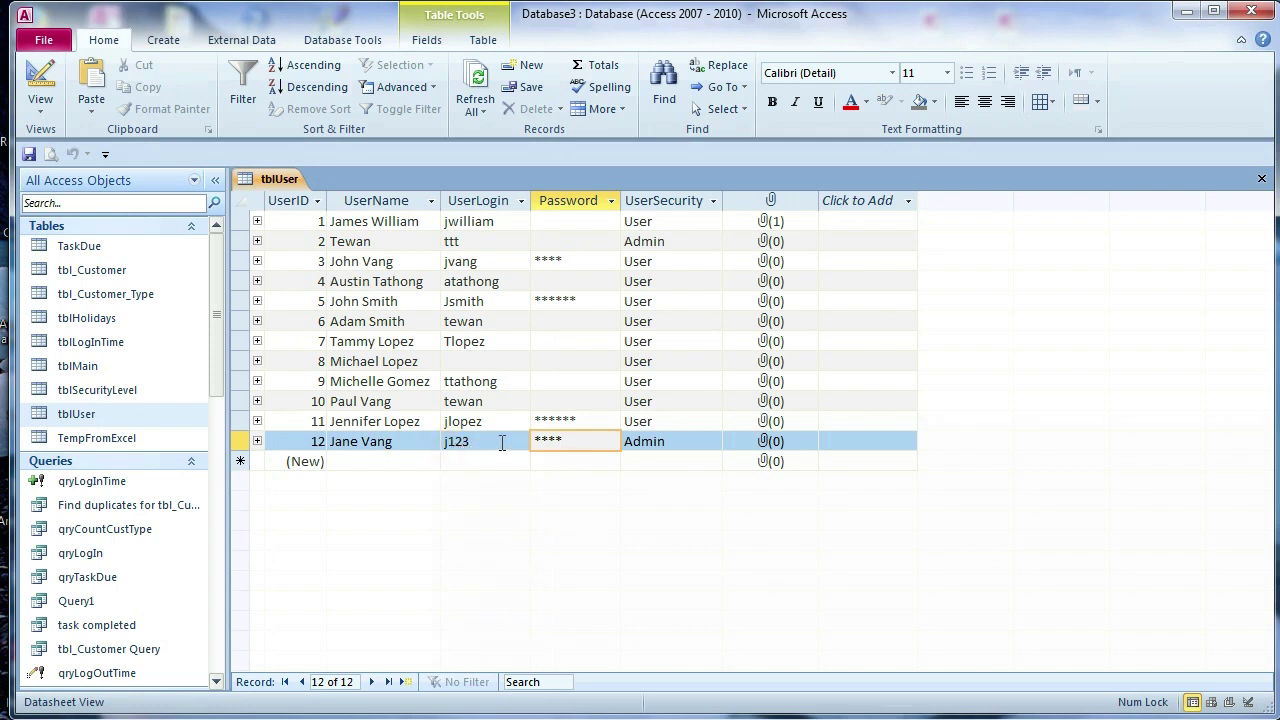
click(355, 449)
drag(600, 441, 536, 441)
text(***)
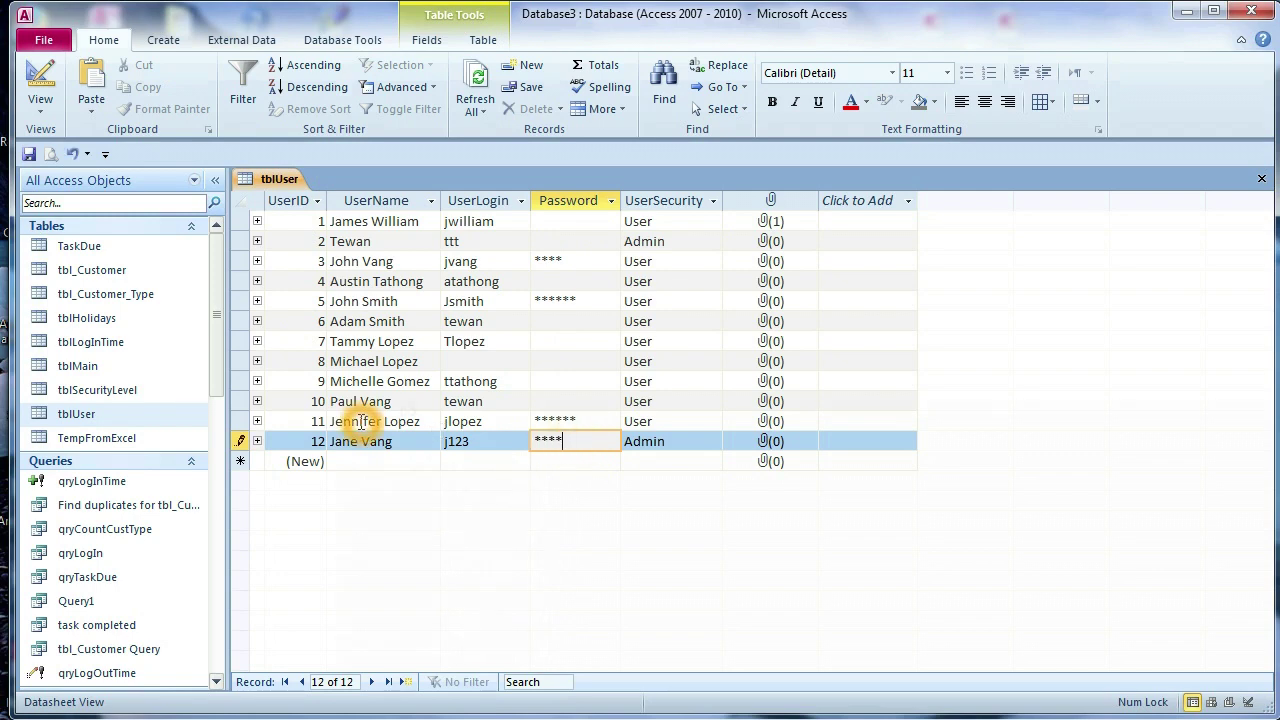
click(1261, 178)
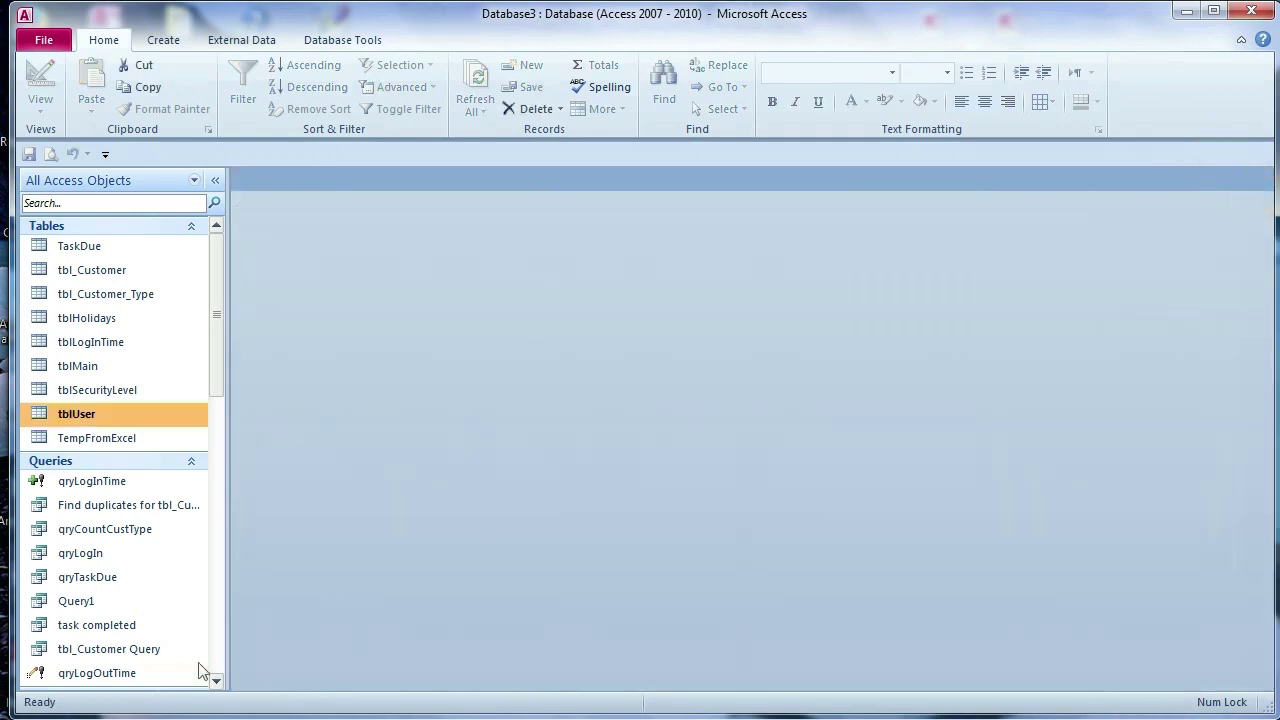
click(216, 635)
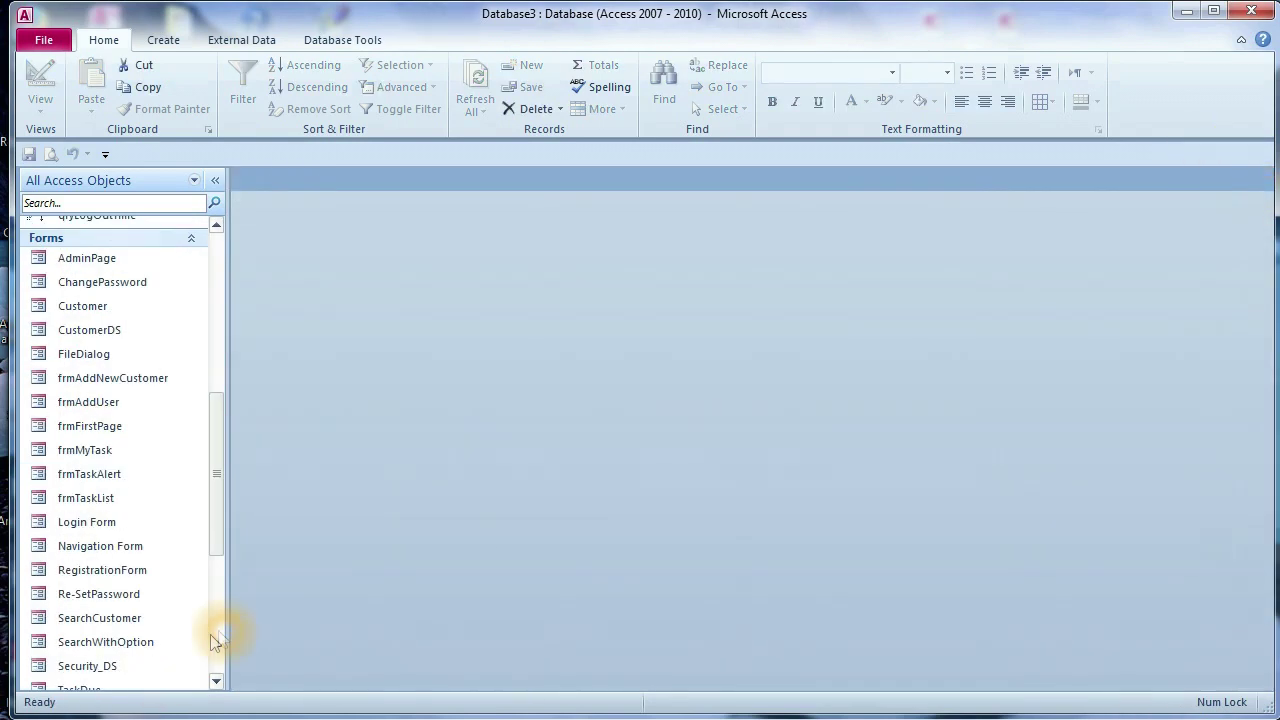
Log in as an admin, view AdminPage's User List, then go to Customer List's new-record row
double_click(122, 522)
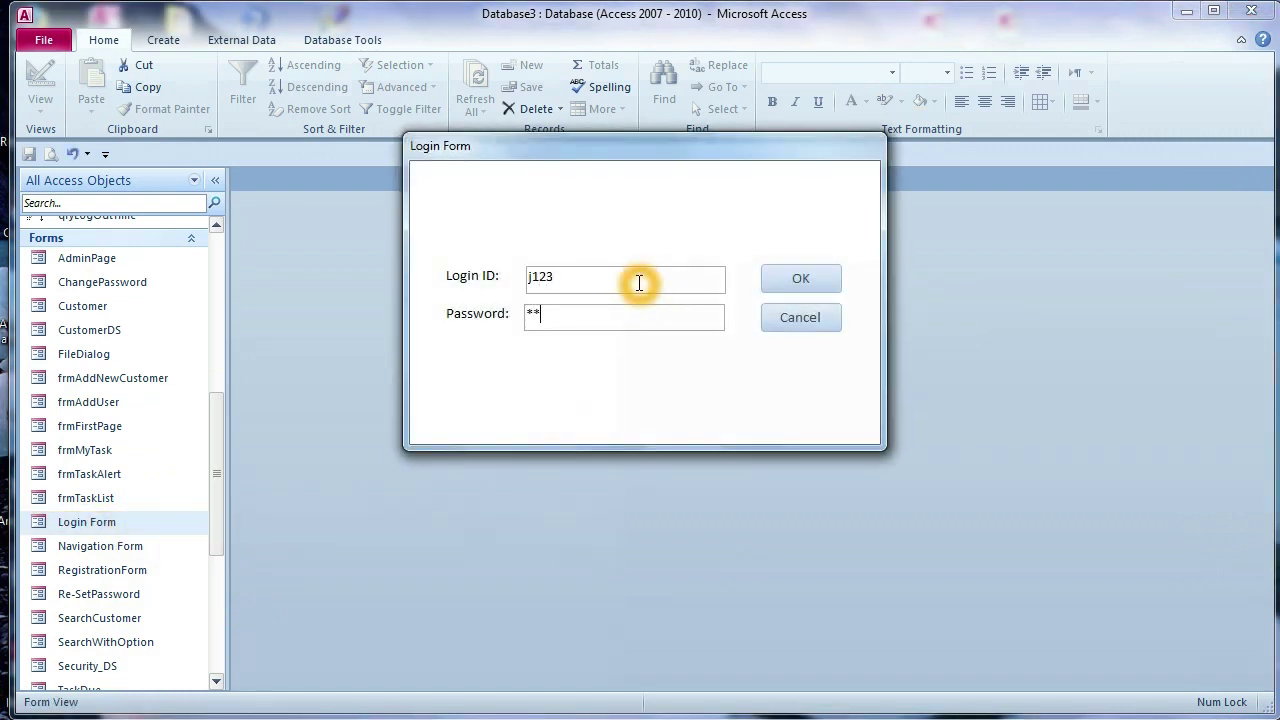
click(790, 279)
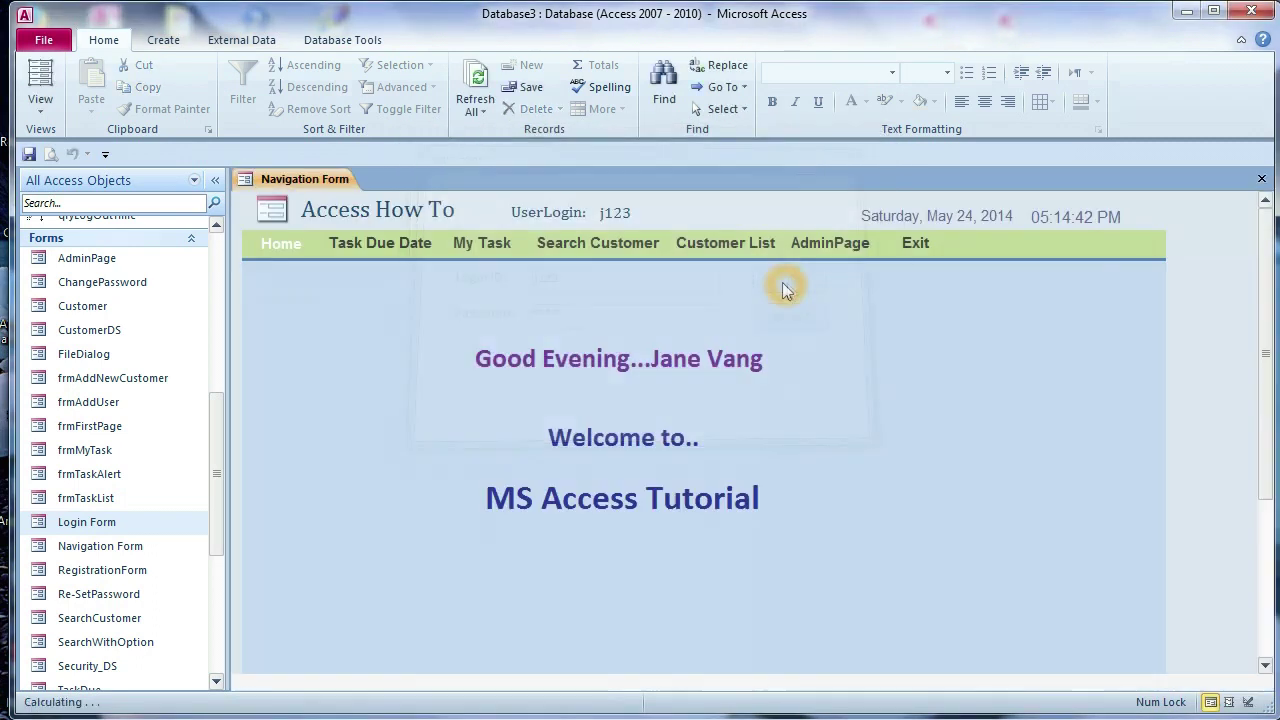
click(817, 250)
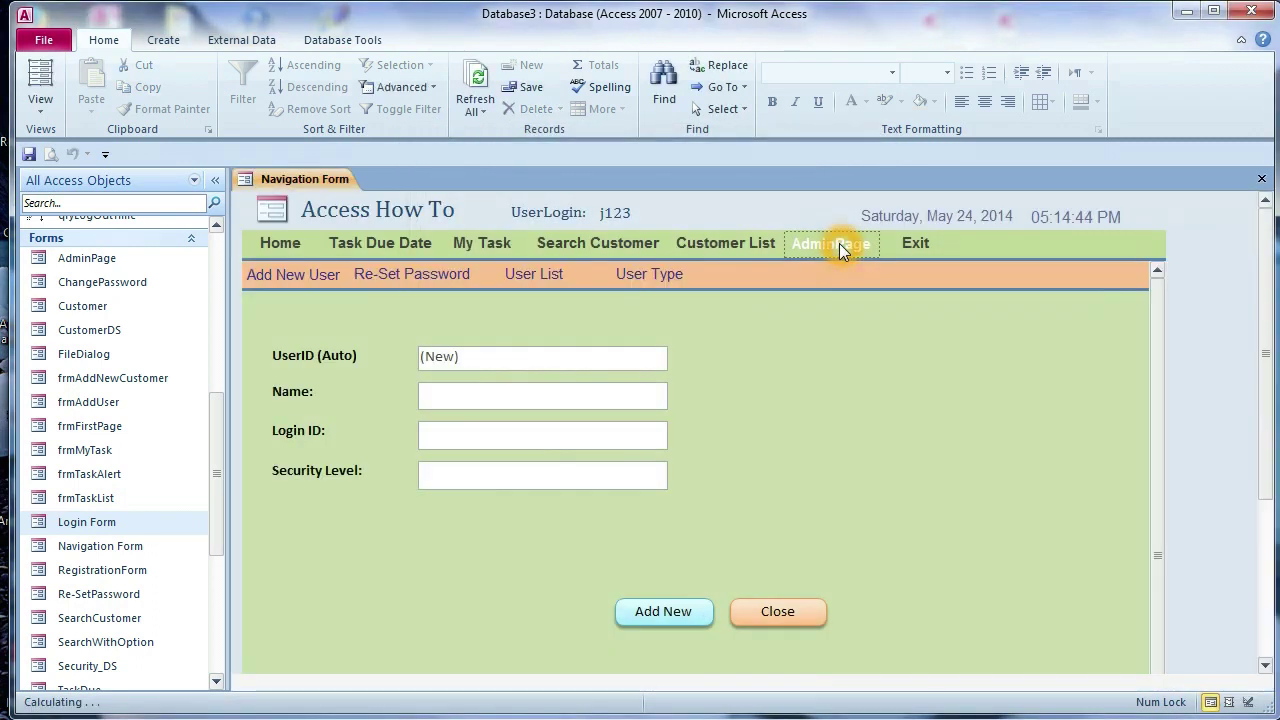
click(365, 275)
click(531, 272)
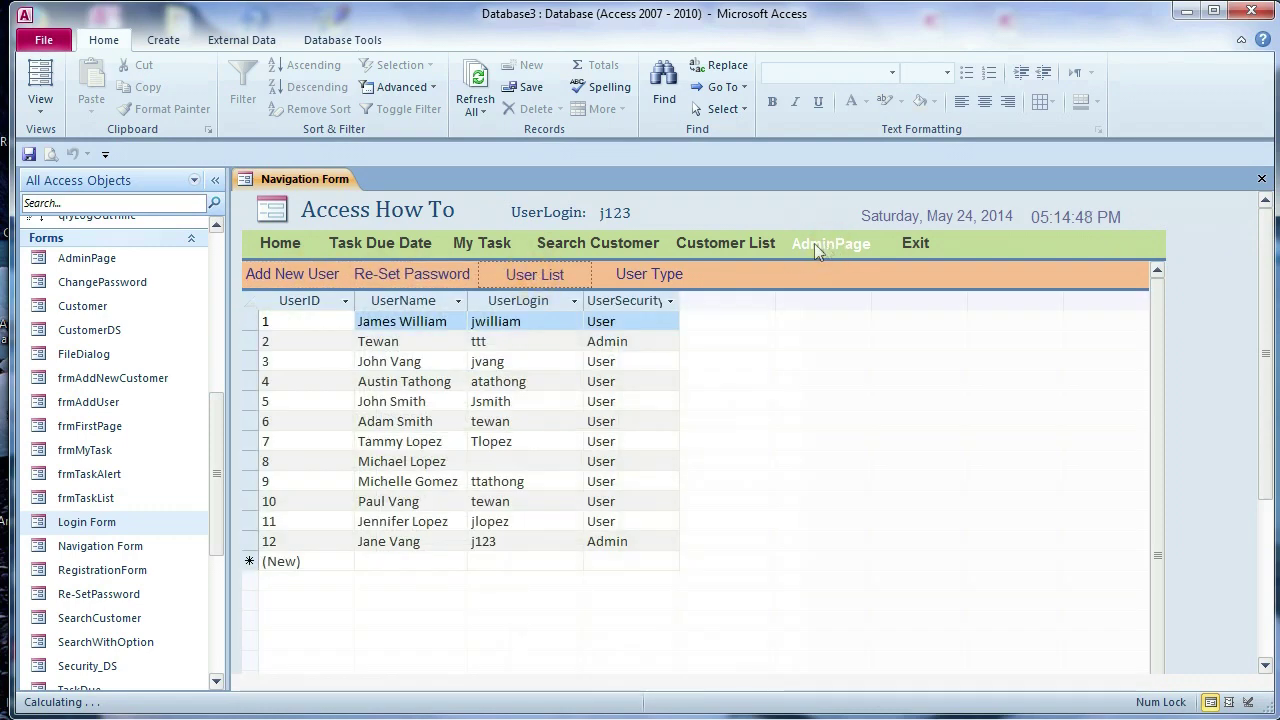
click(722, 248)
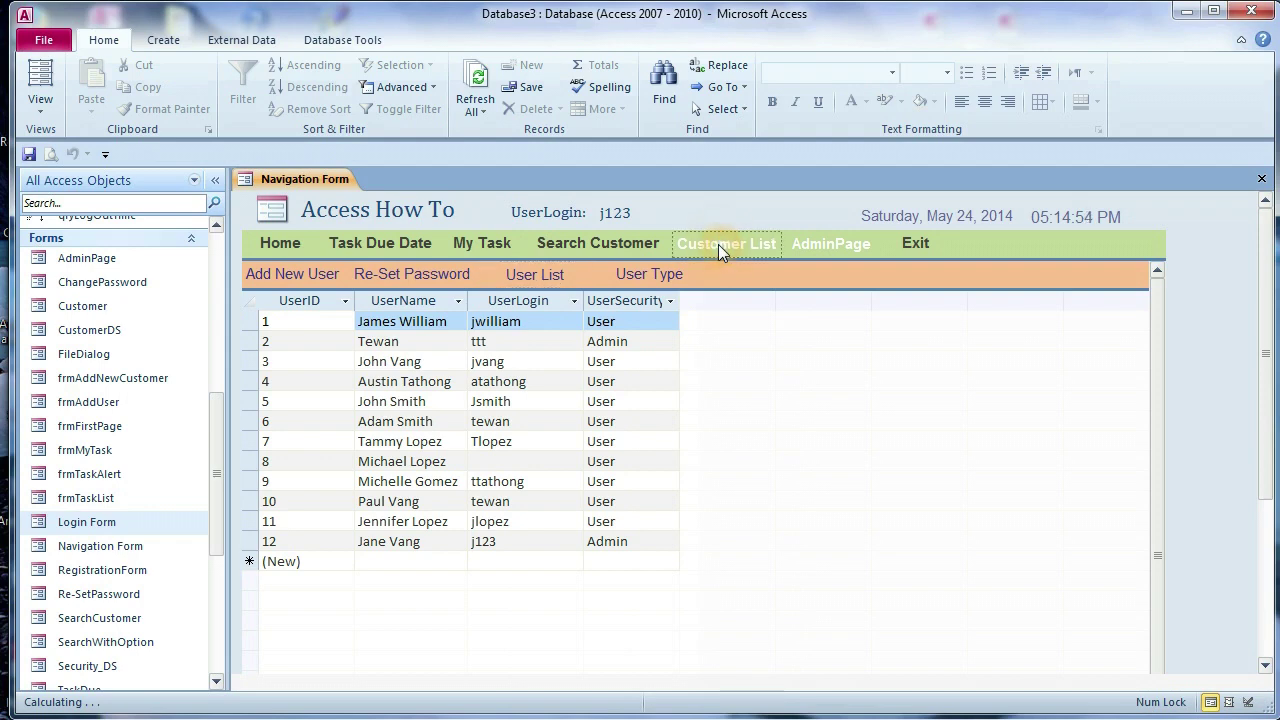
click(340, 611)
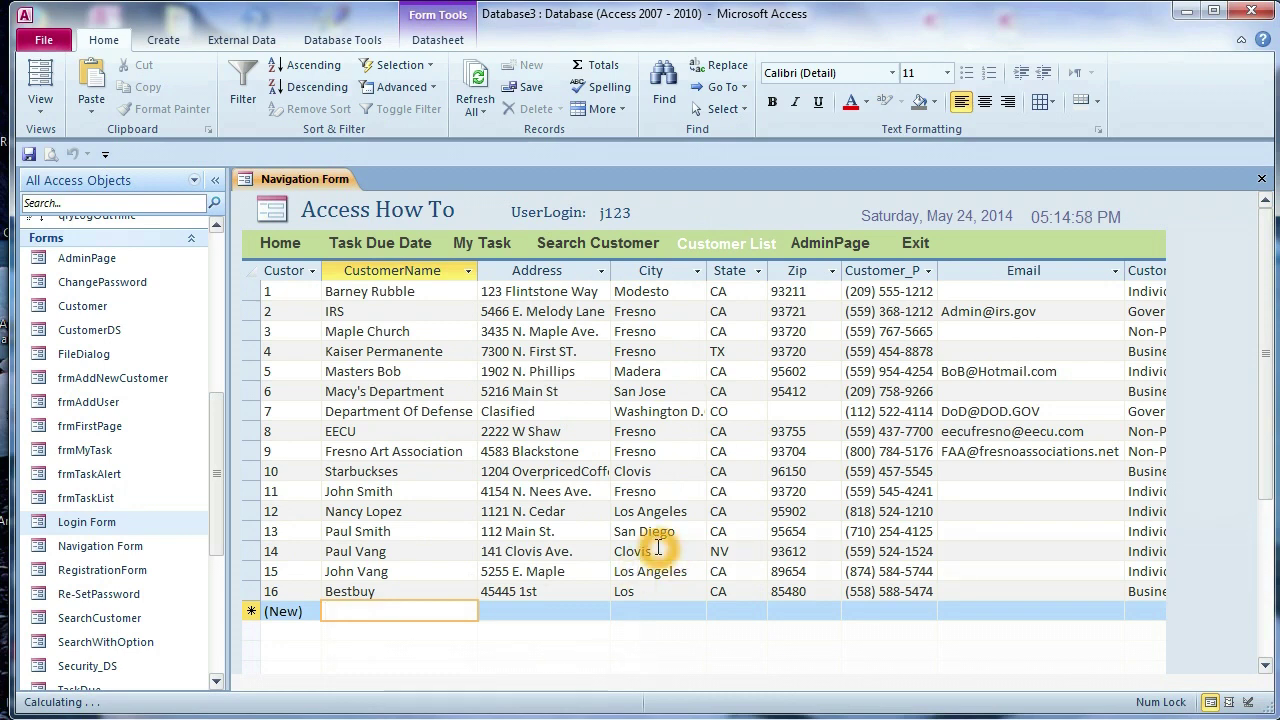
Correct the Bestbuy record's State to CO and City to LA
click(738, 597)
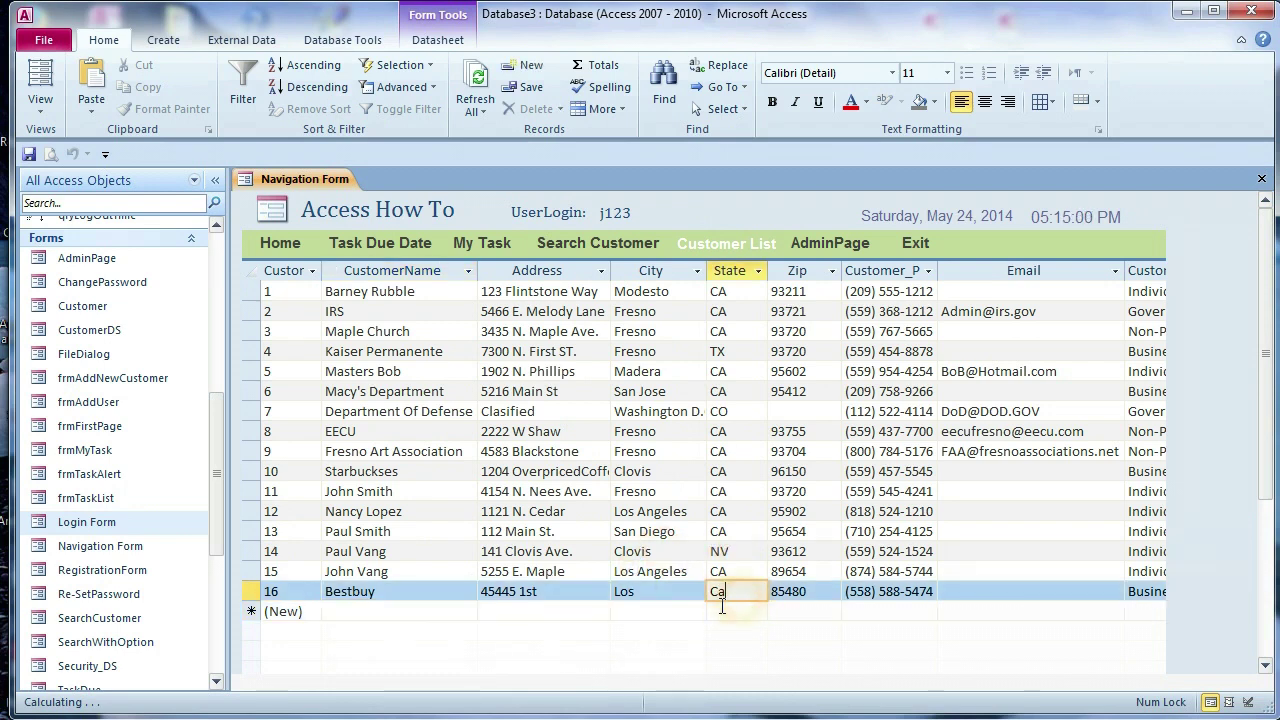
key(BackSpace)
text(O)
key(Tab)
click(737, 593)
key(Tab)
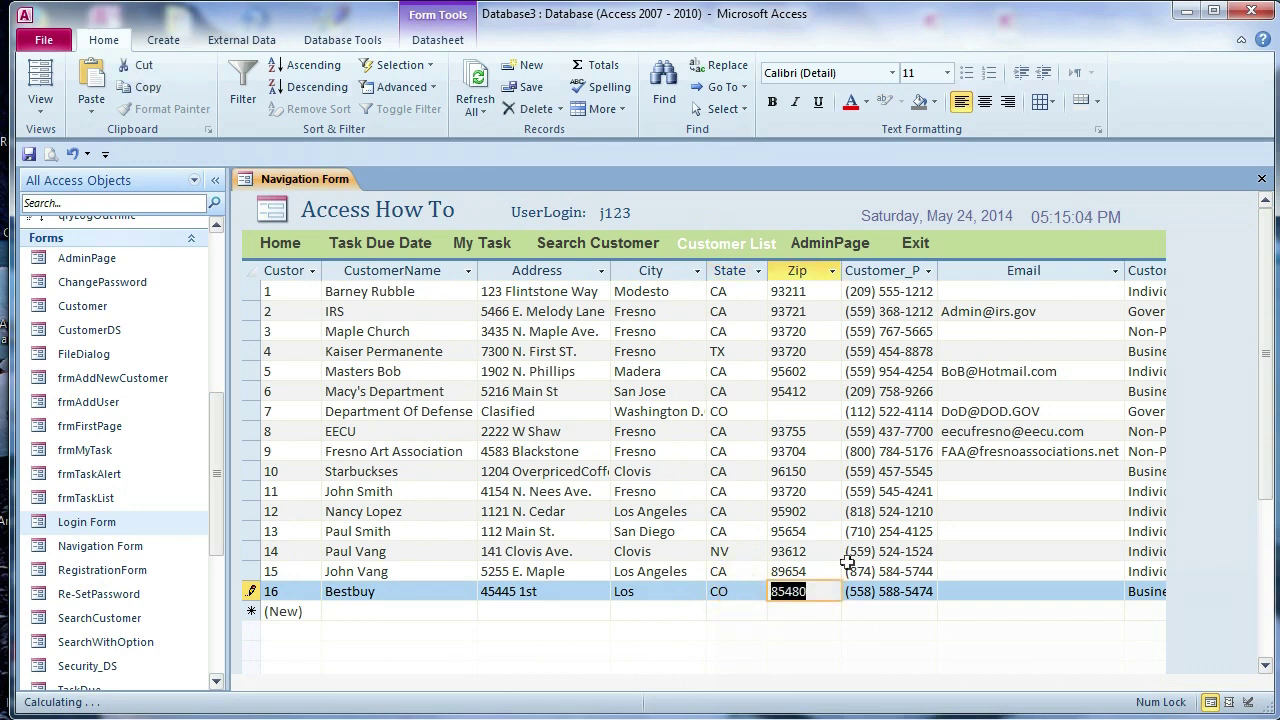
click(647, 608)
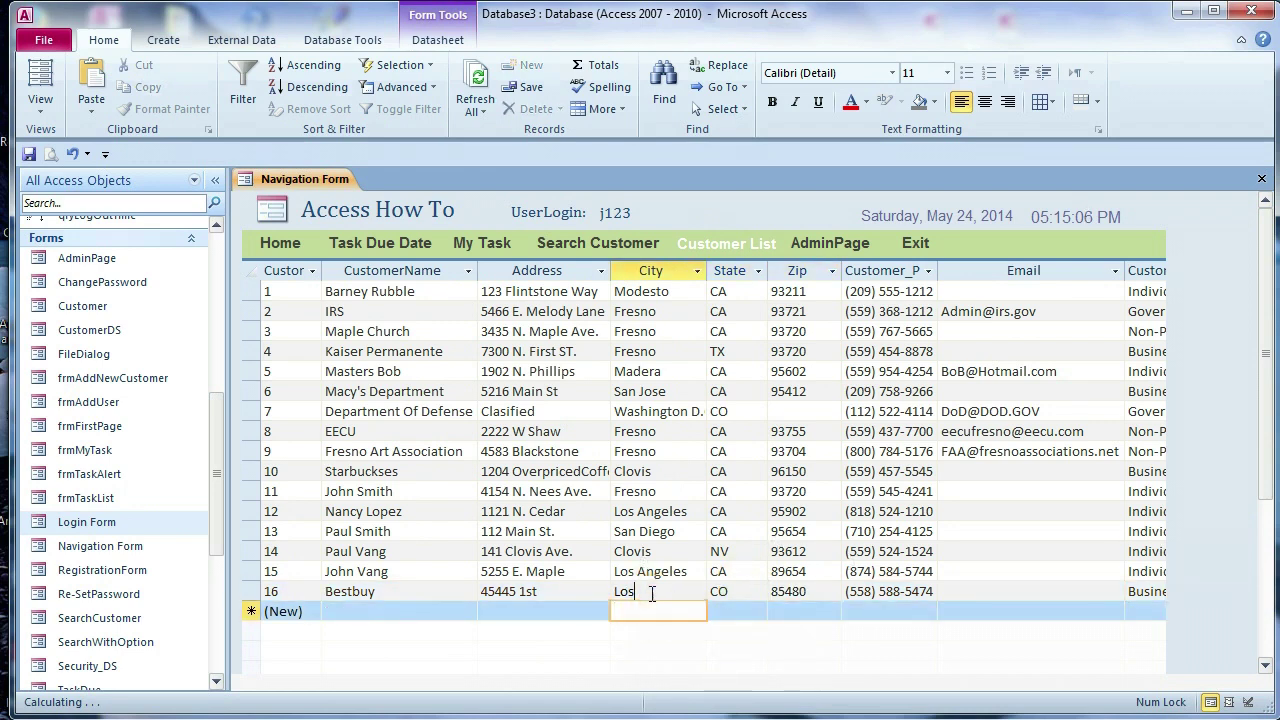
click(651, 593)
key(BackSpace)
key(BackSpace)
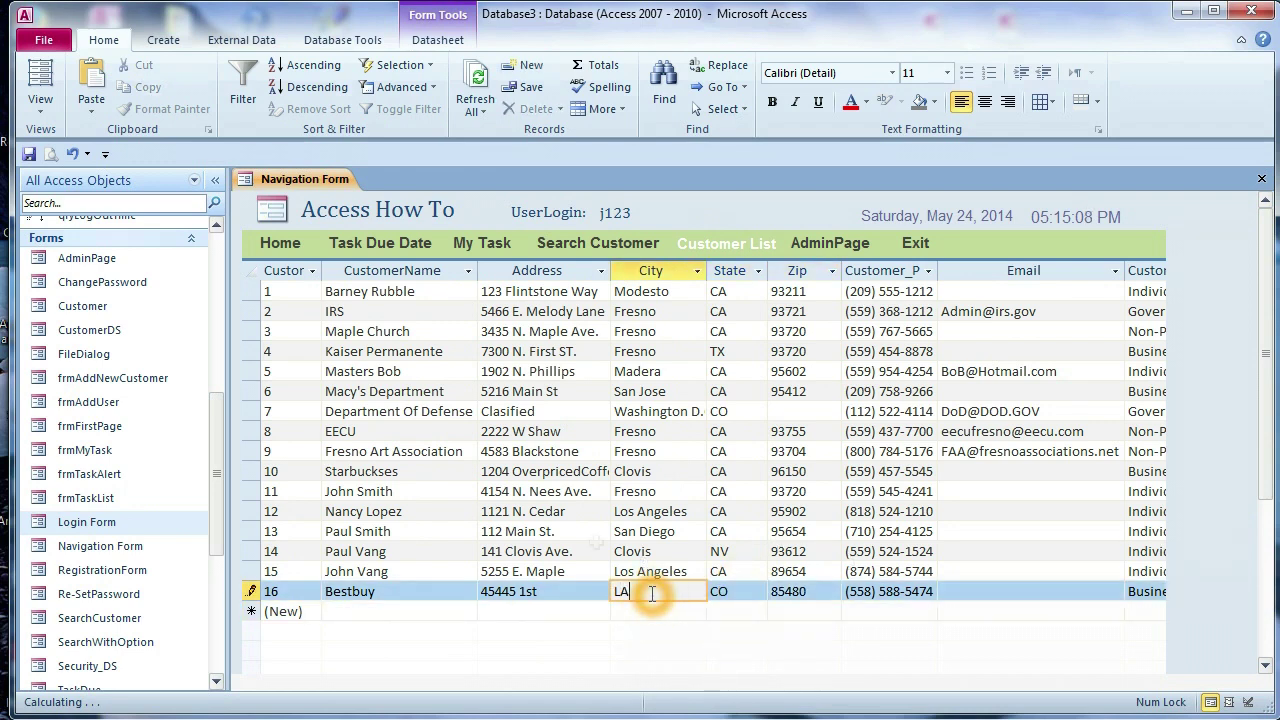
click(634, 492)
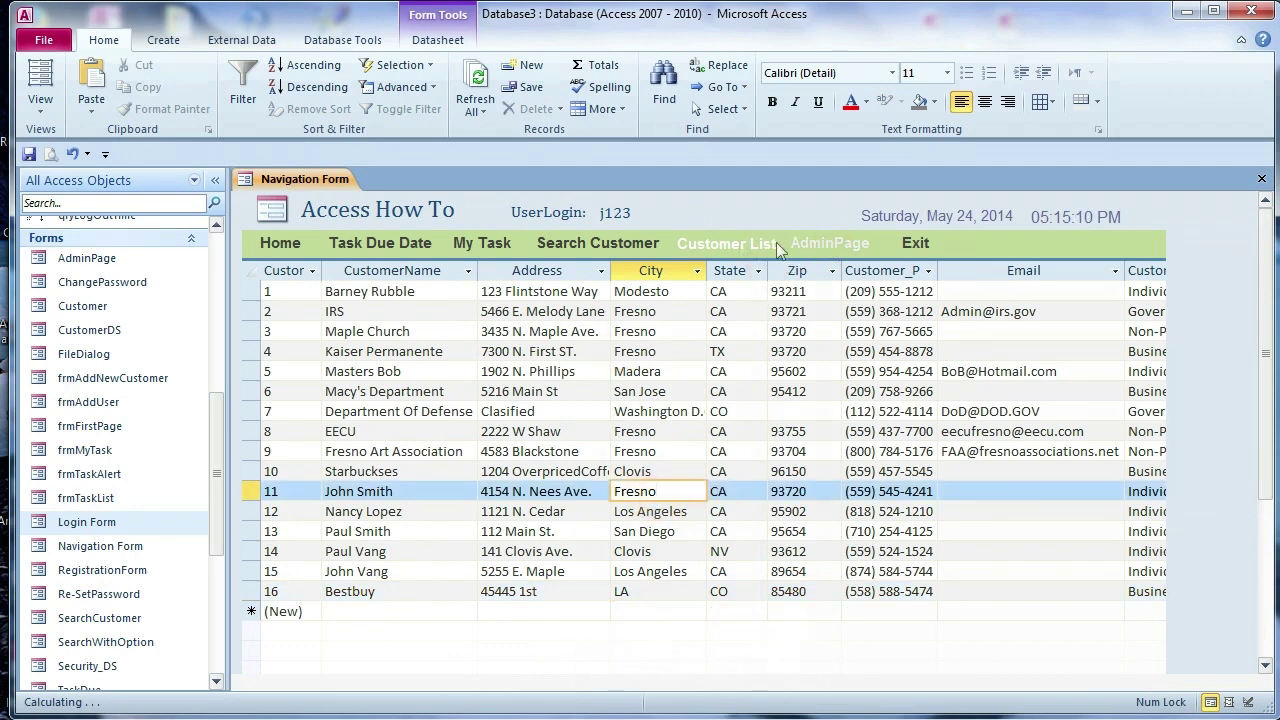
Switch to the AdminPage tab to show the Add New User form
click(833, 252)
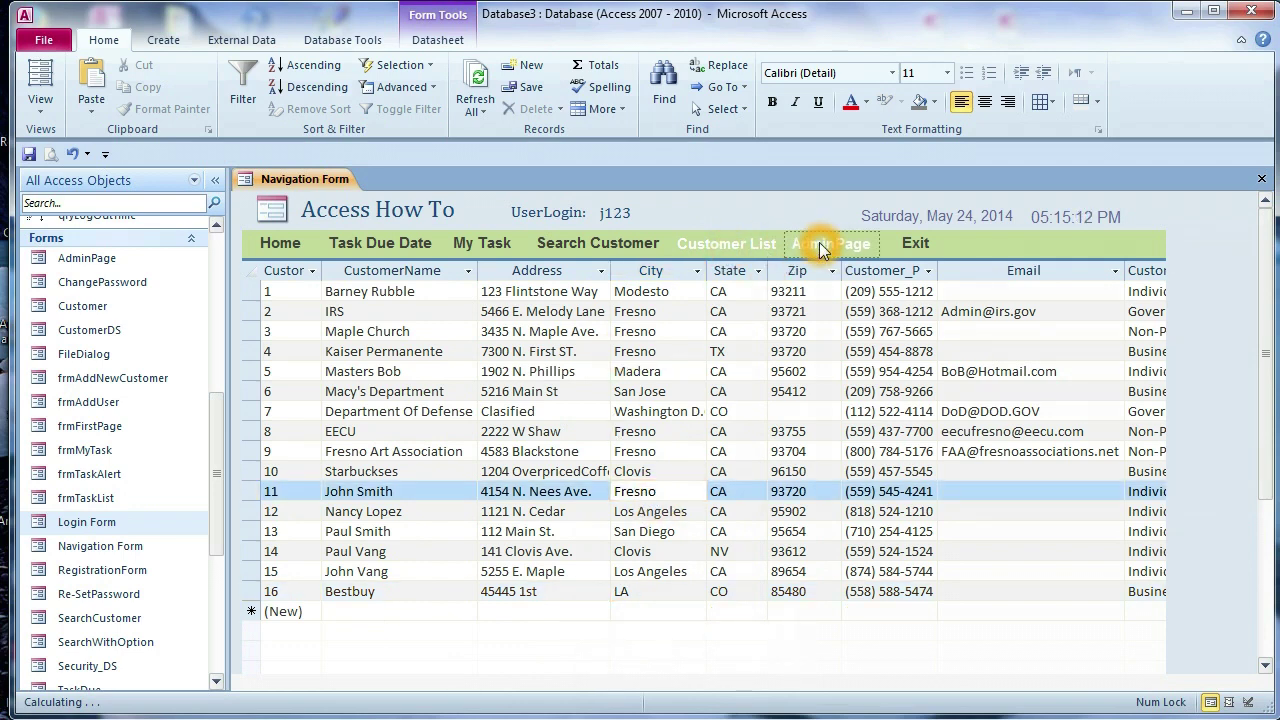
click(822, 243)
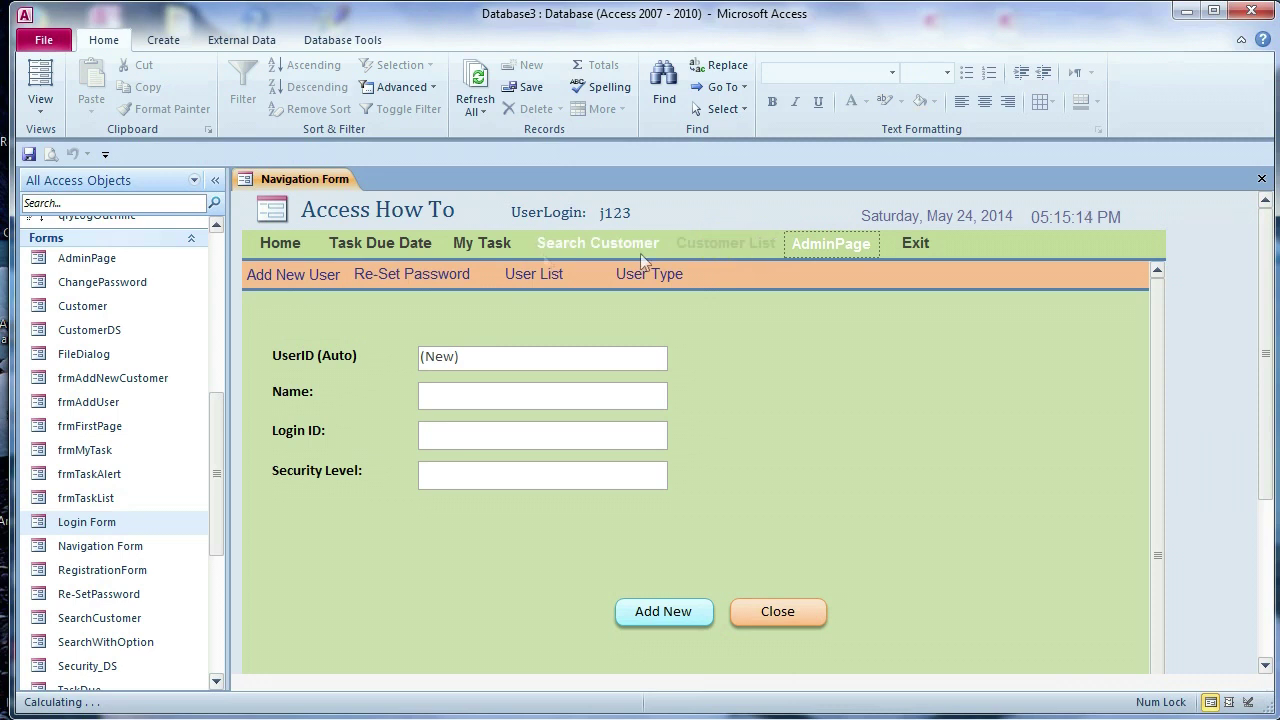
click(369, 256)
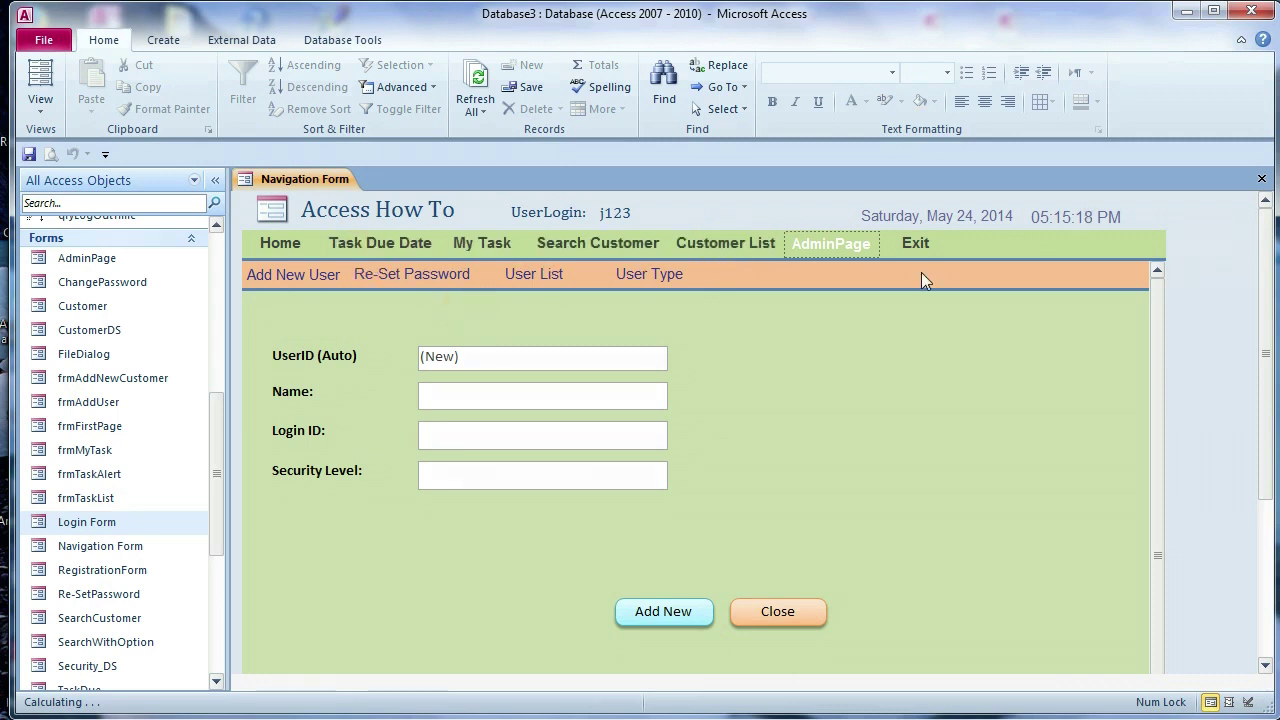
Close the Navigation Form, reopen the Login Form, and cancel the login so Access exits
click(1265, 178)
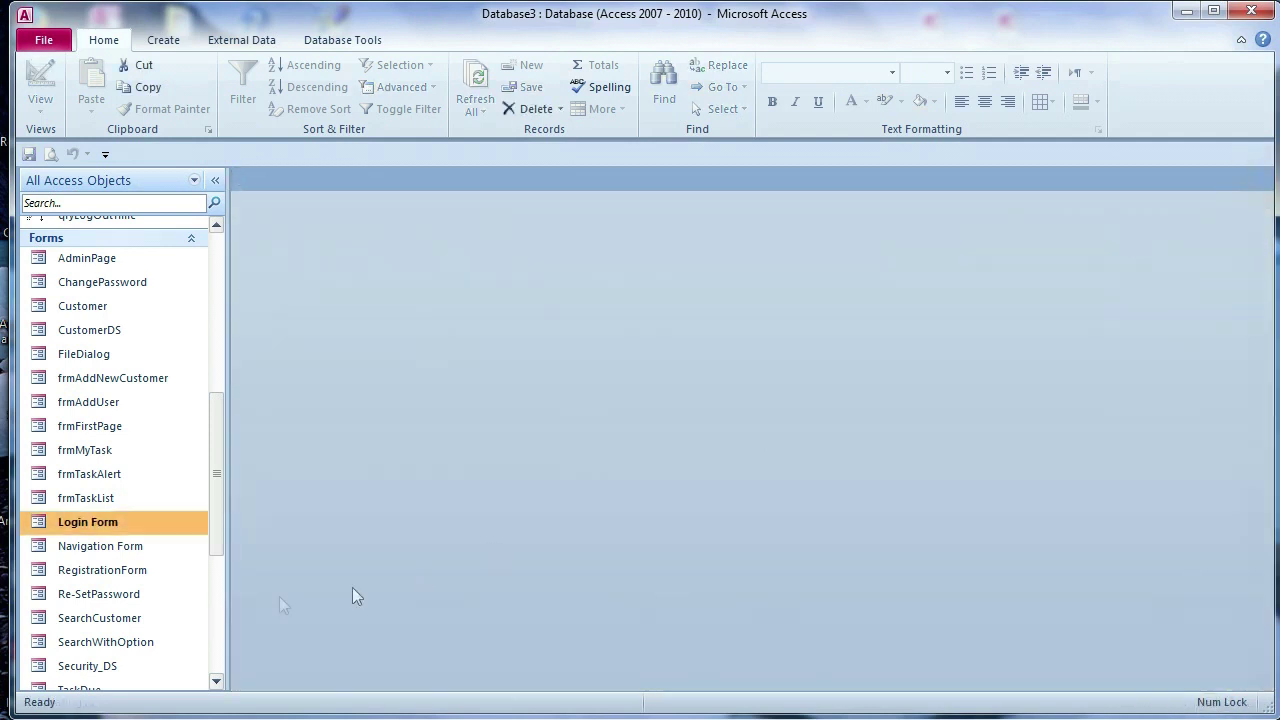
double_click(90, 522)
click(588, 349)
click(563, 350)
click(98, 549)
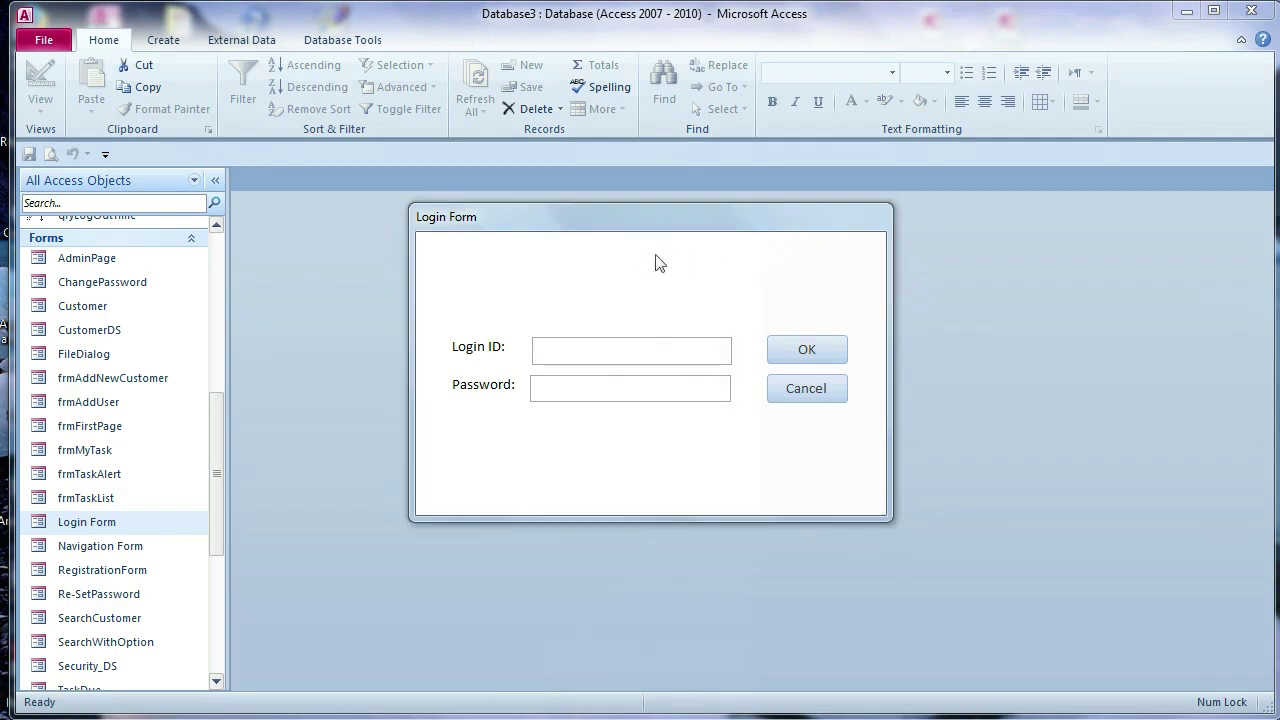
drag(640, 219, 634, 246)
click(797, 419)
click(680, 374)
click(787, 375)
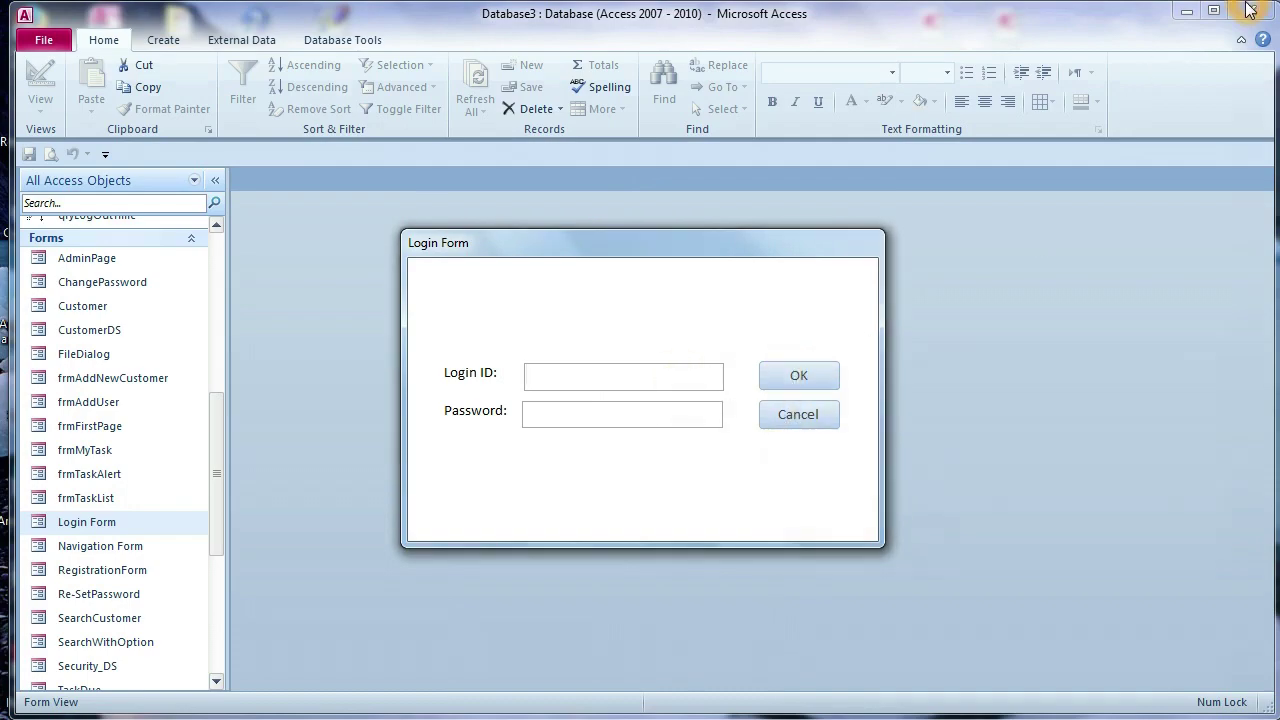
click(808, 416)
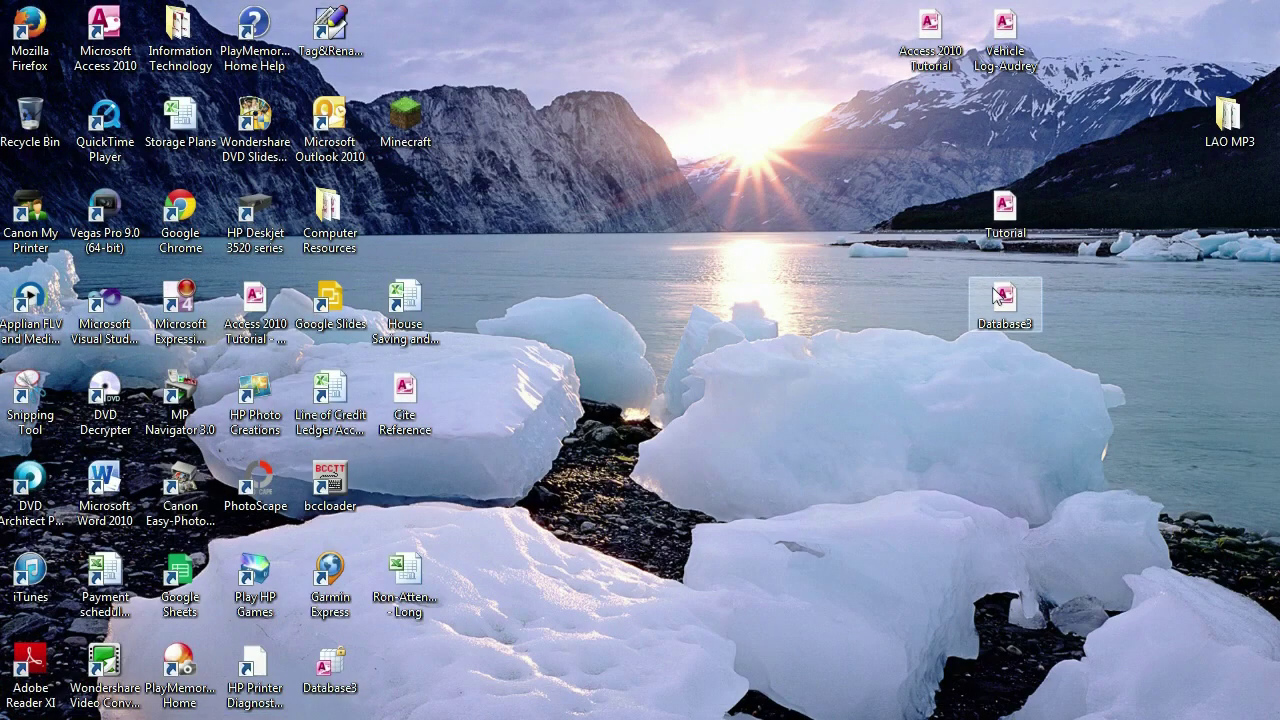
Reopen Database3 and launch the Navigation Form, which greets a Guest with an empty UserLogin
double_click(995, 293)
scroll(225, 445, down, 1)
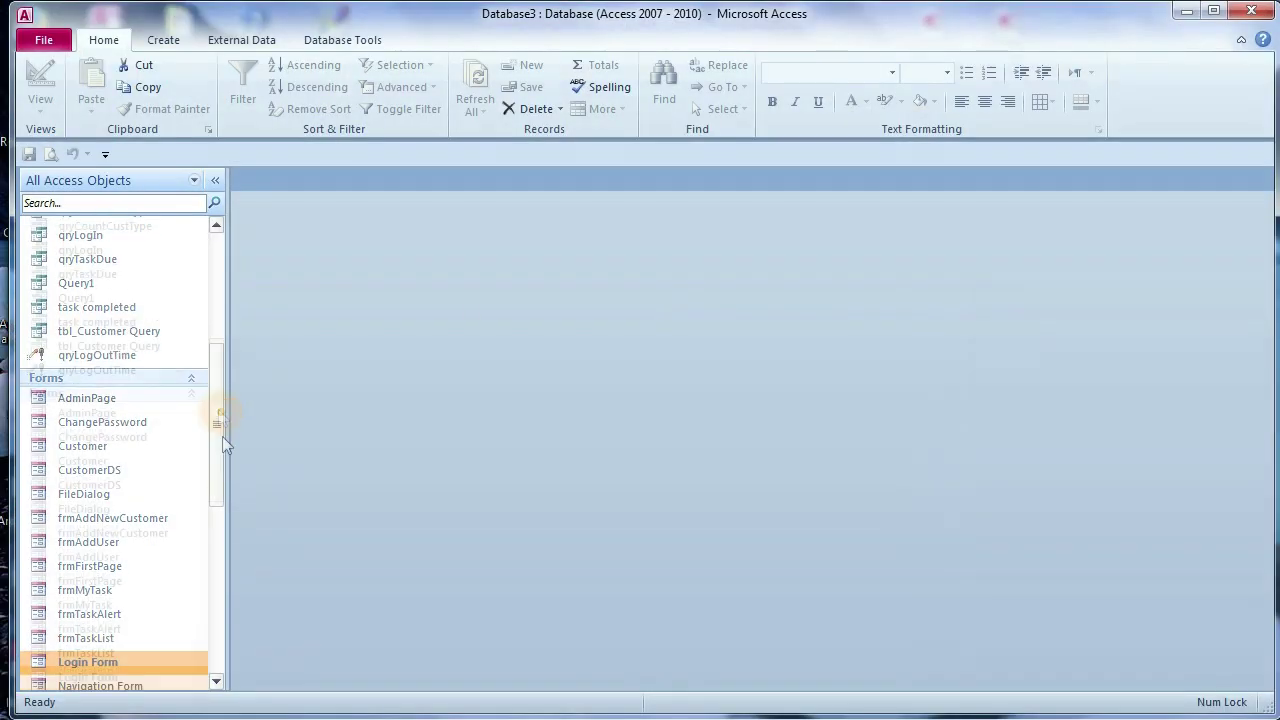
drag(225, 445, 233, 512)
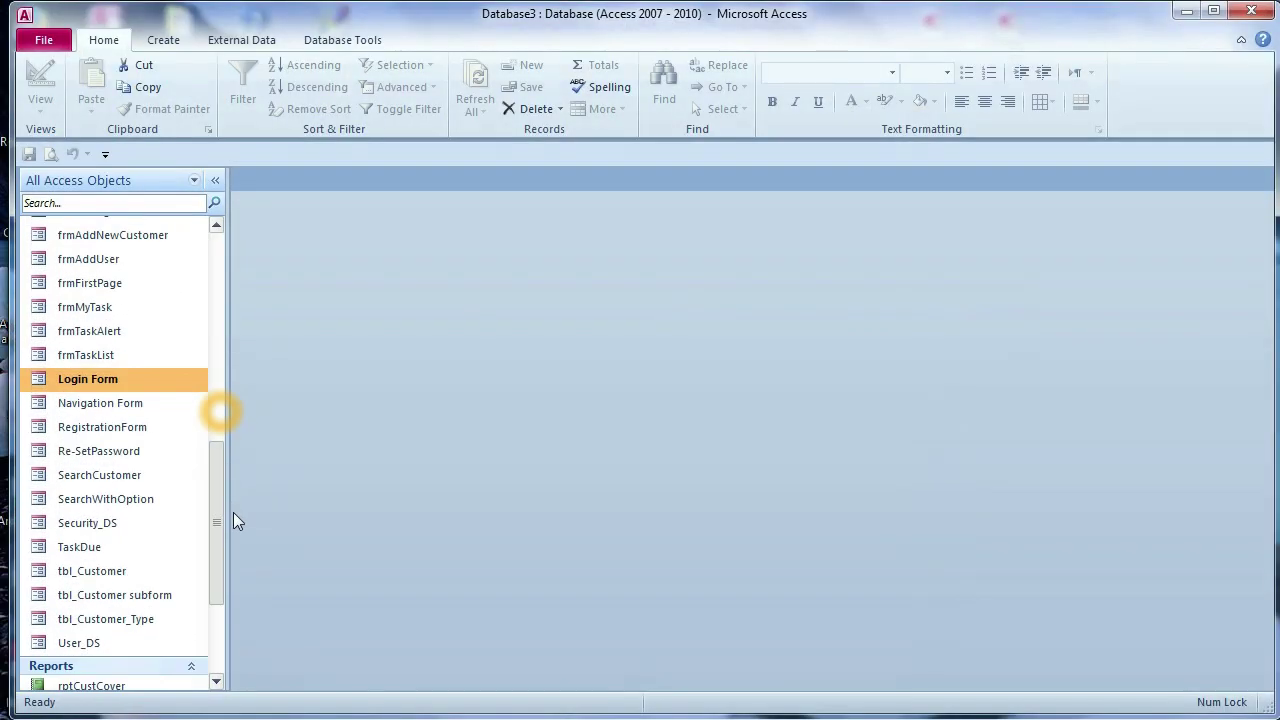
double_click(128, 405)
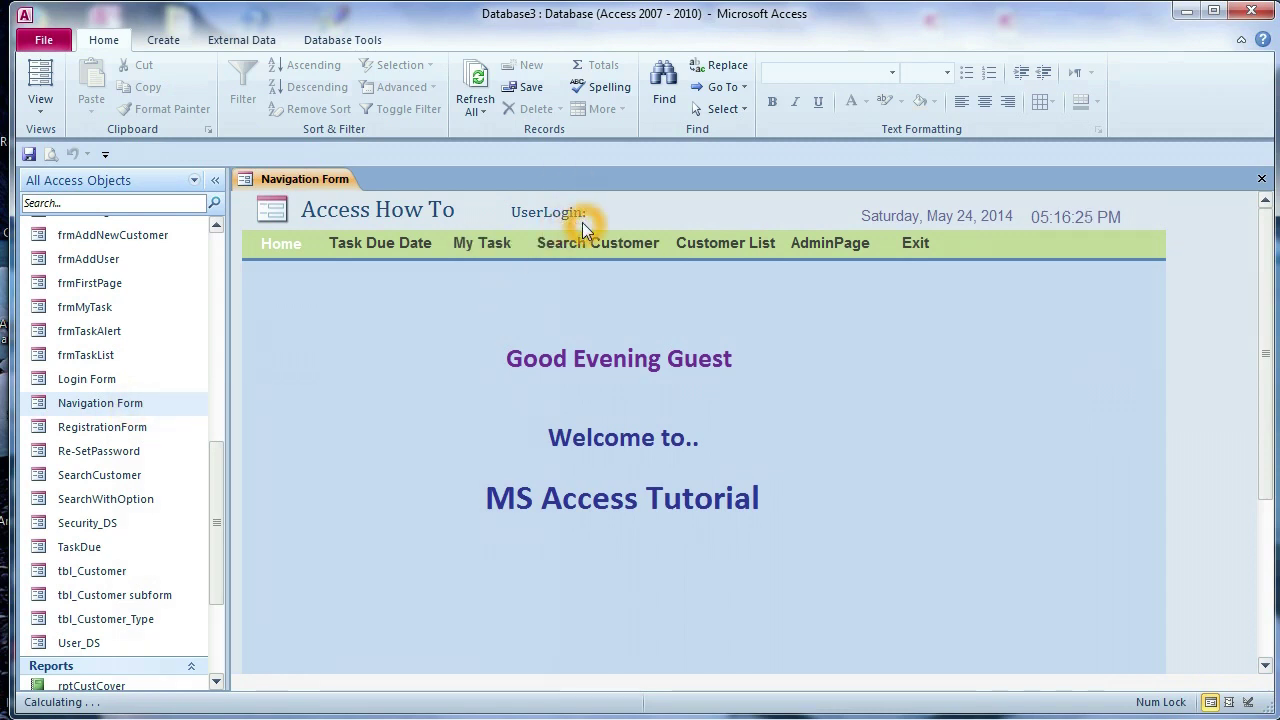
click(318, 186)
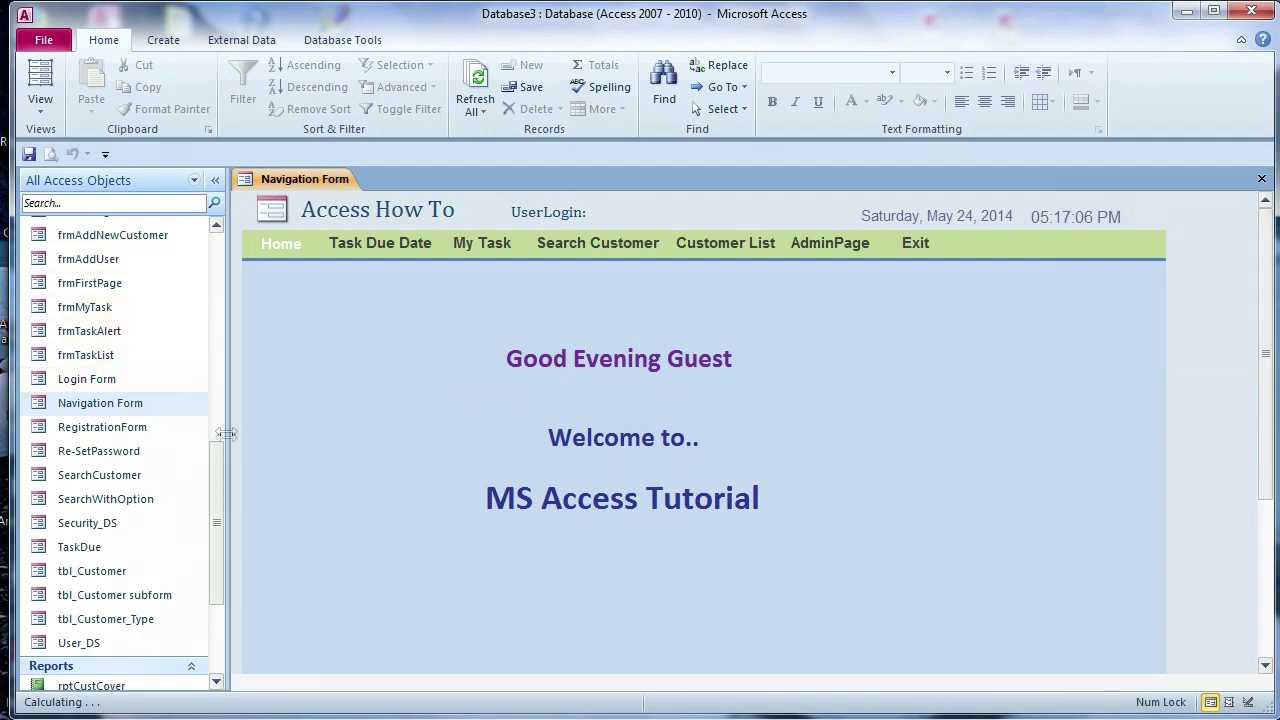
drag(217, 458, 236, 248)
Open tblUser and inspect the UserLogin values of the sixth and seventh users
click(85, 416)
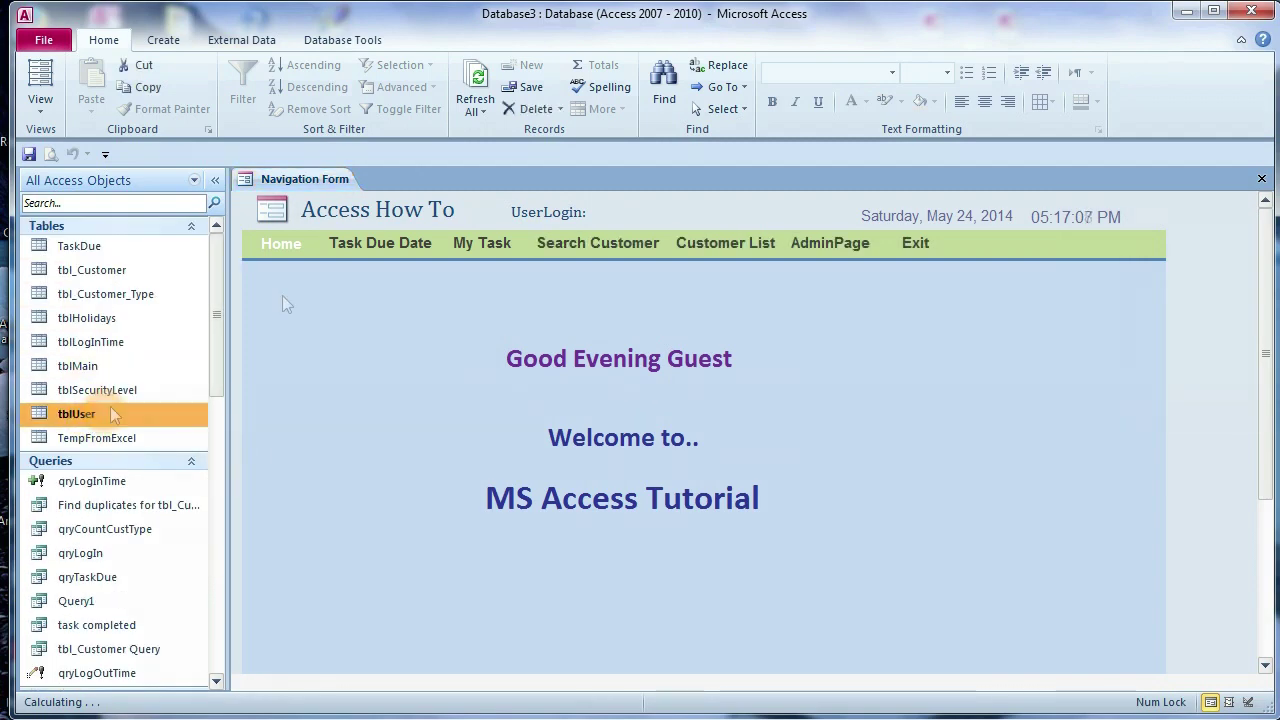
double_click(122, 418)
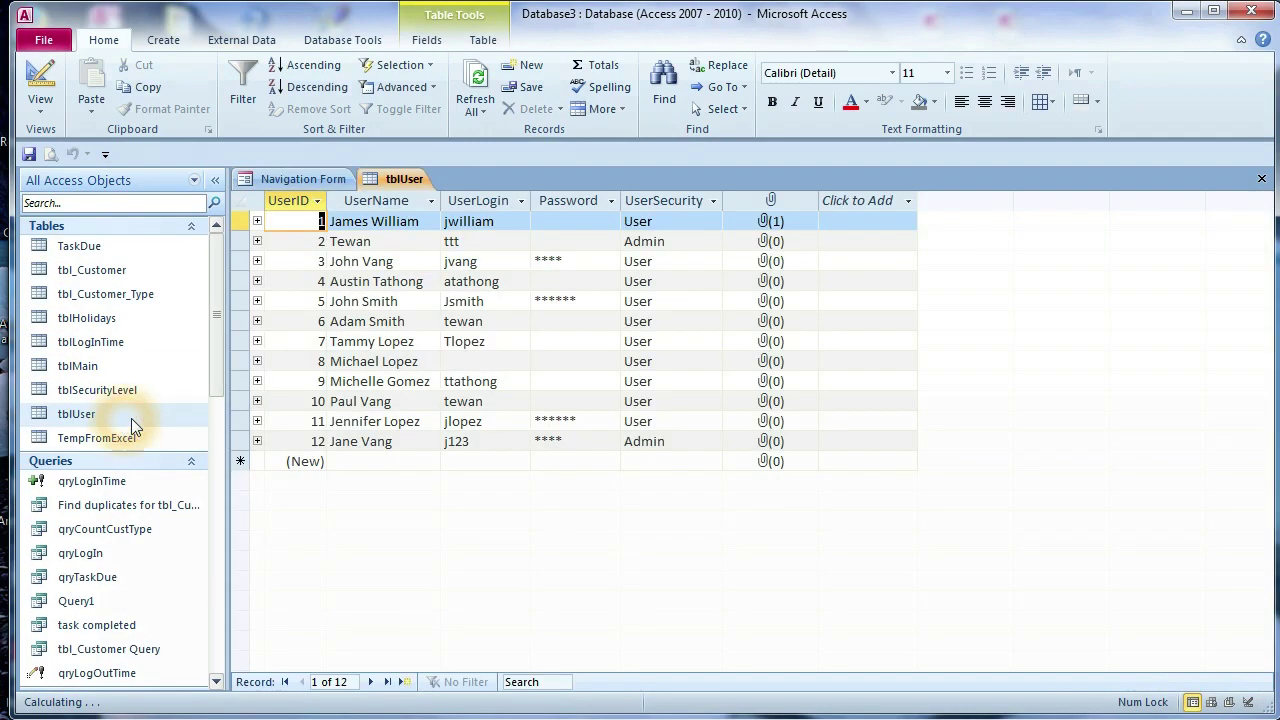
click(485, 203)
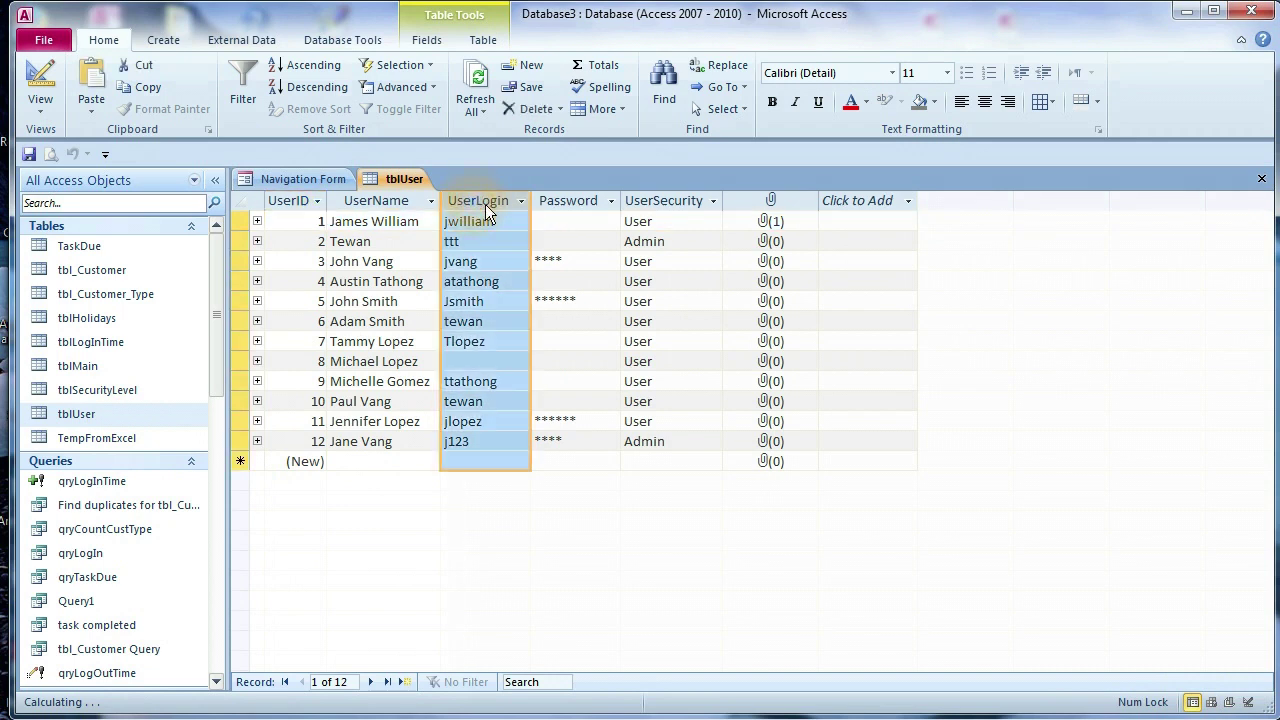
double_click(482, 342)
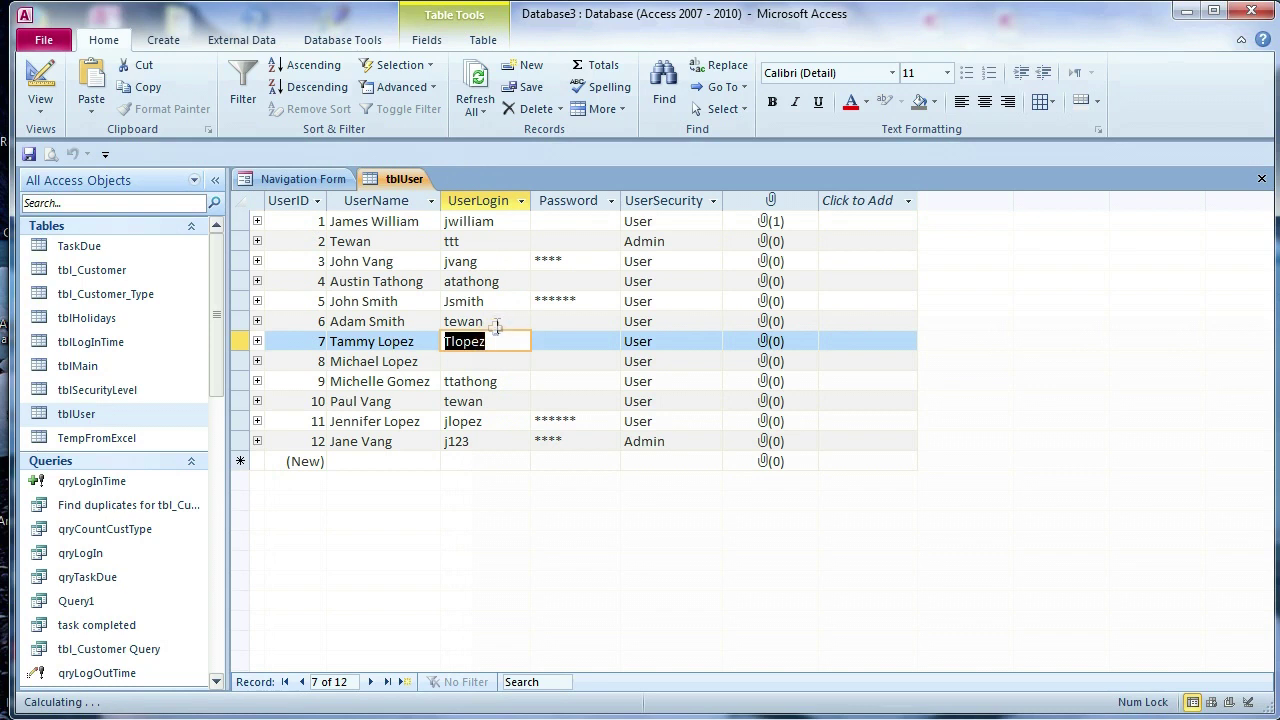
click(497, 321)
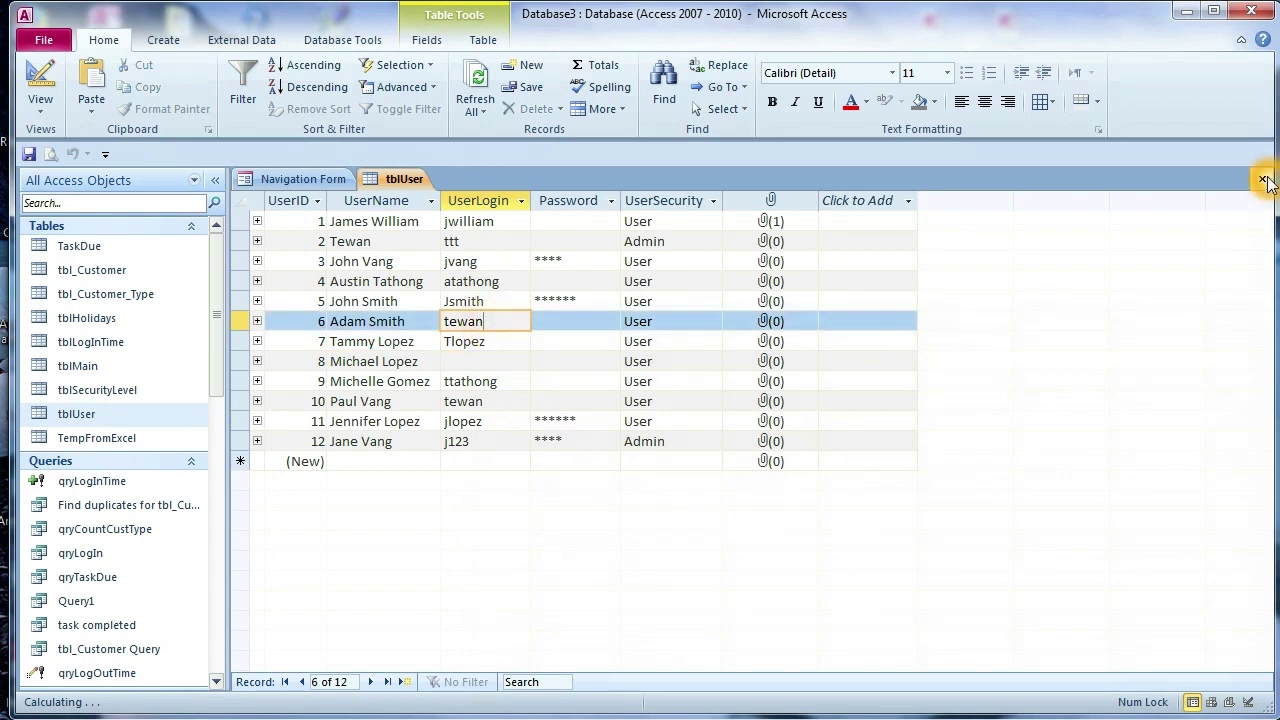
Give record 10 a password in tblUser, then close the table
key(super)
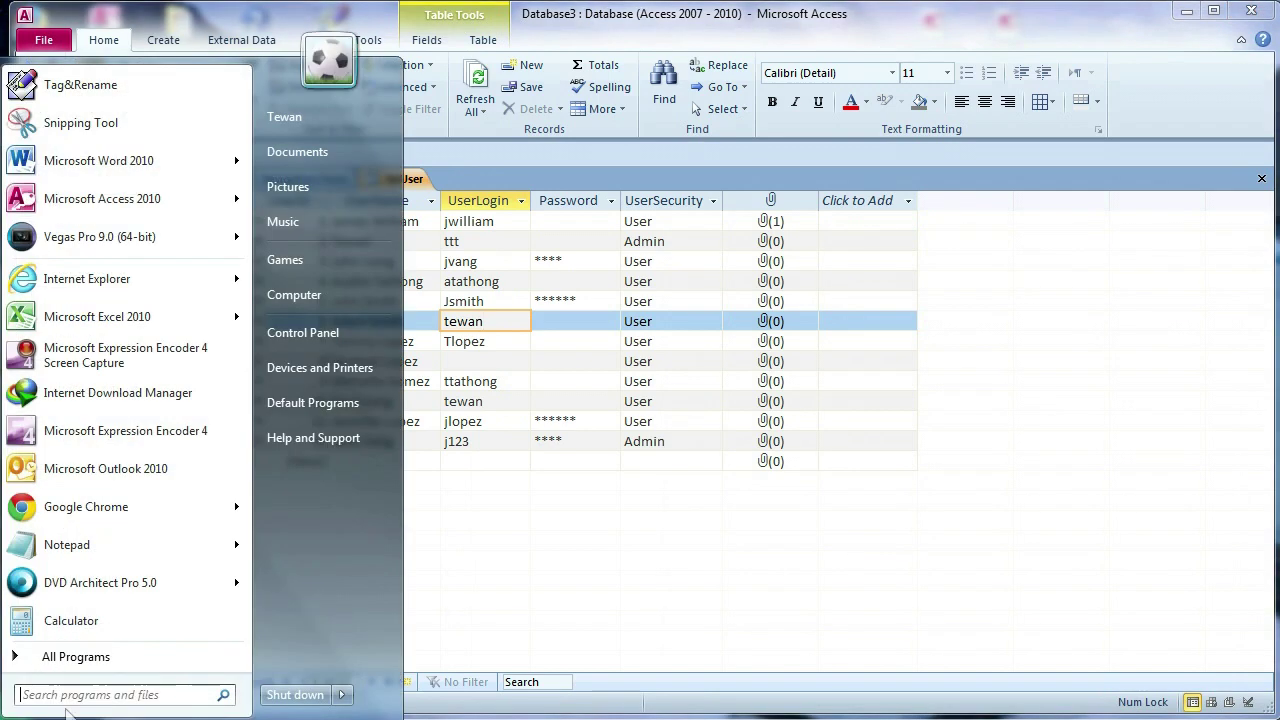
click(500, 410)
double_click(500, 405)
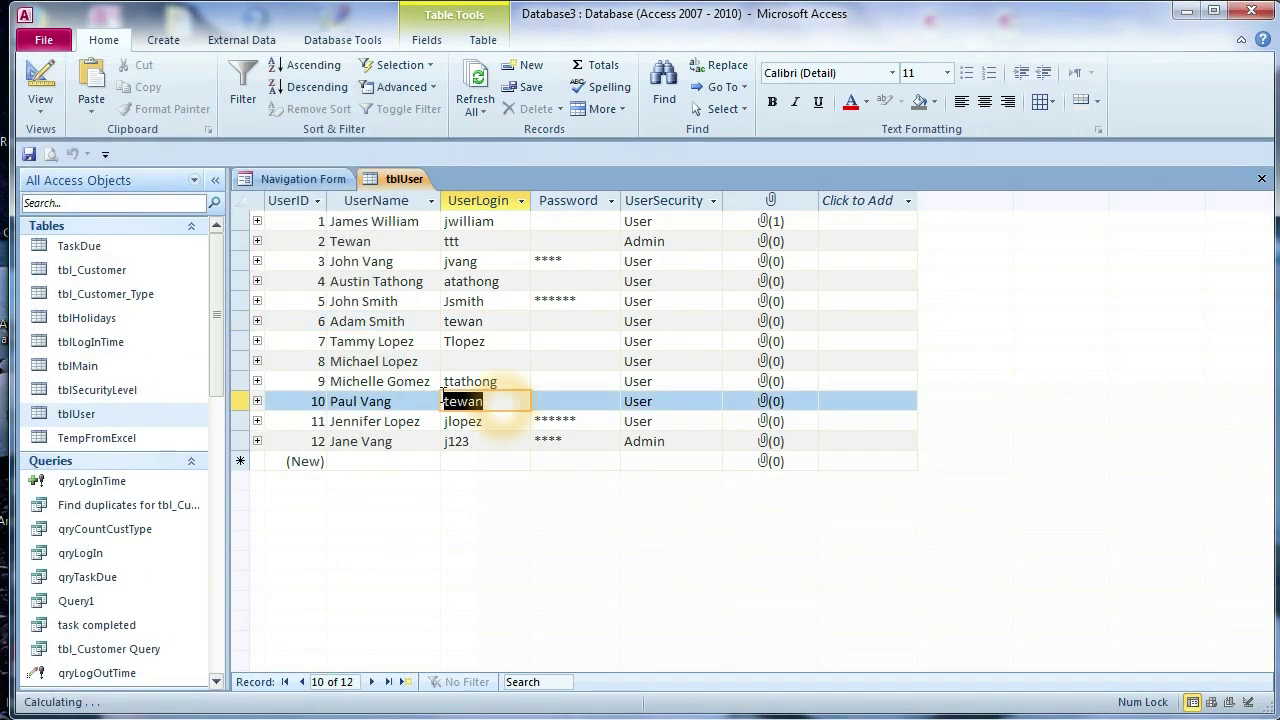
click(485, 402)
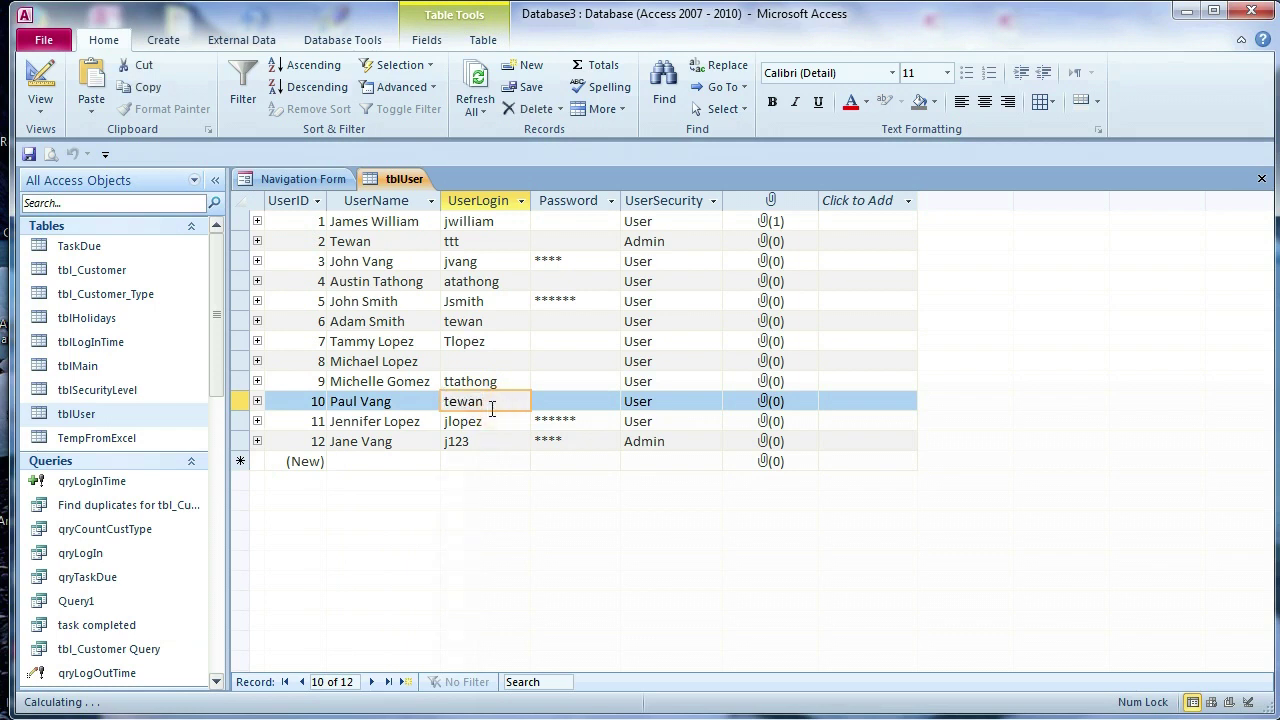
click(580, 404)
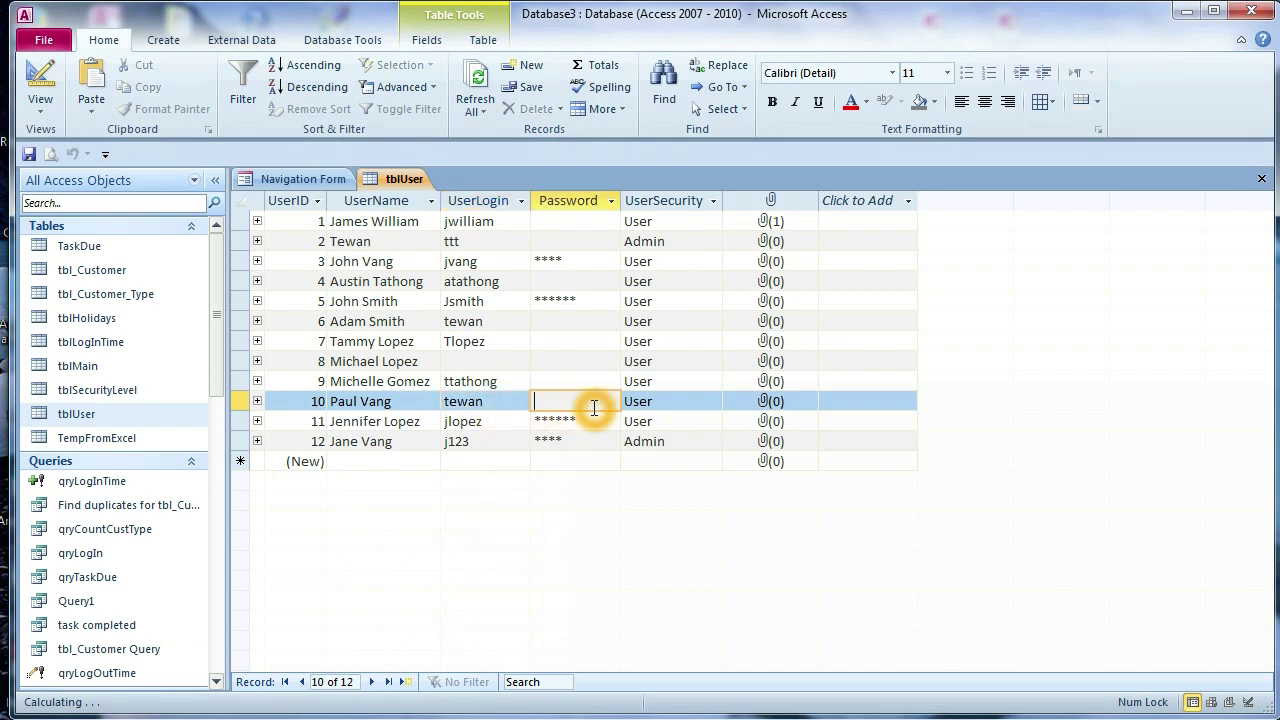
click(666, 402)
click(1262, 180)
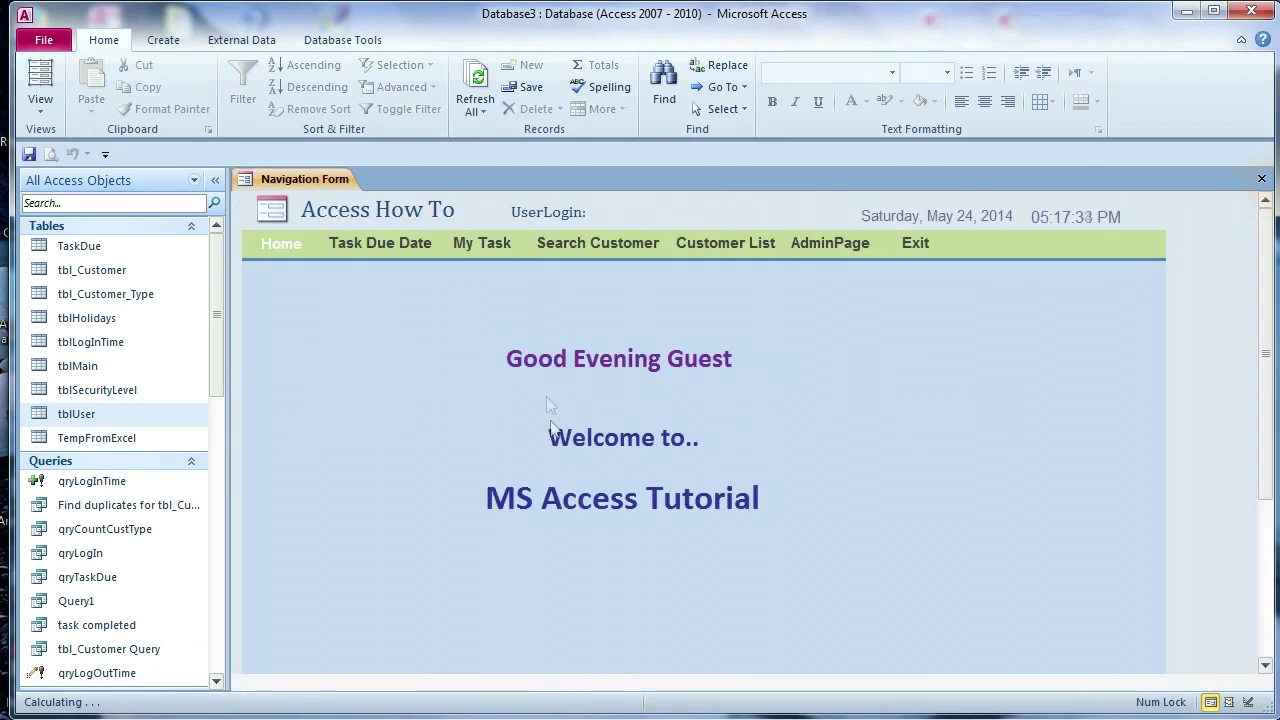
click(1262, 179)
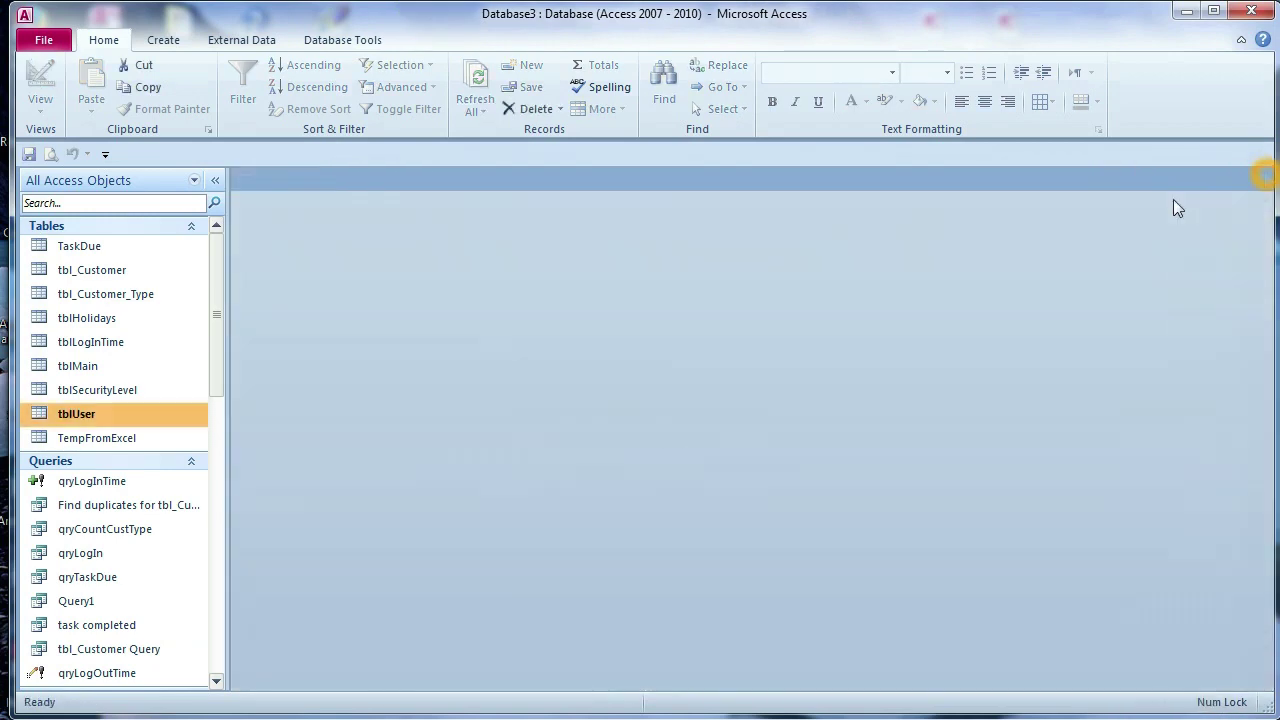
click(221, 635)
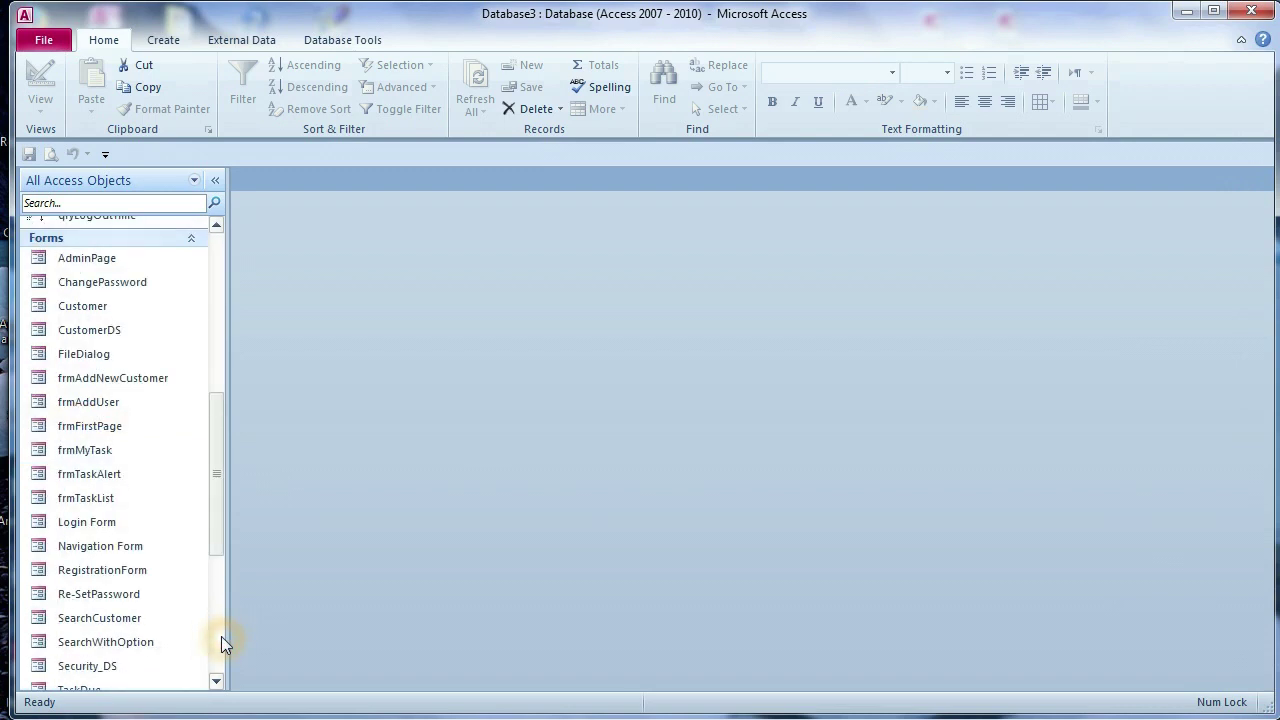
double_click(115, 548)
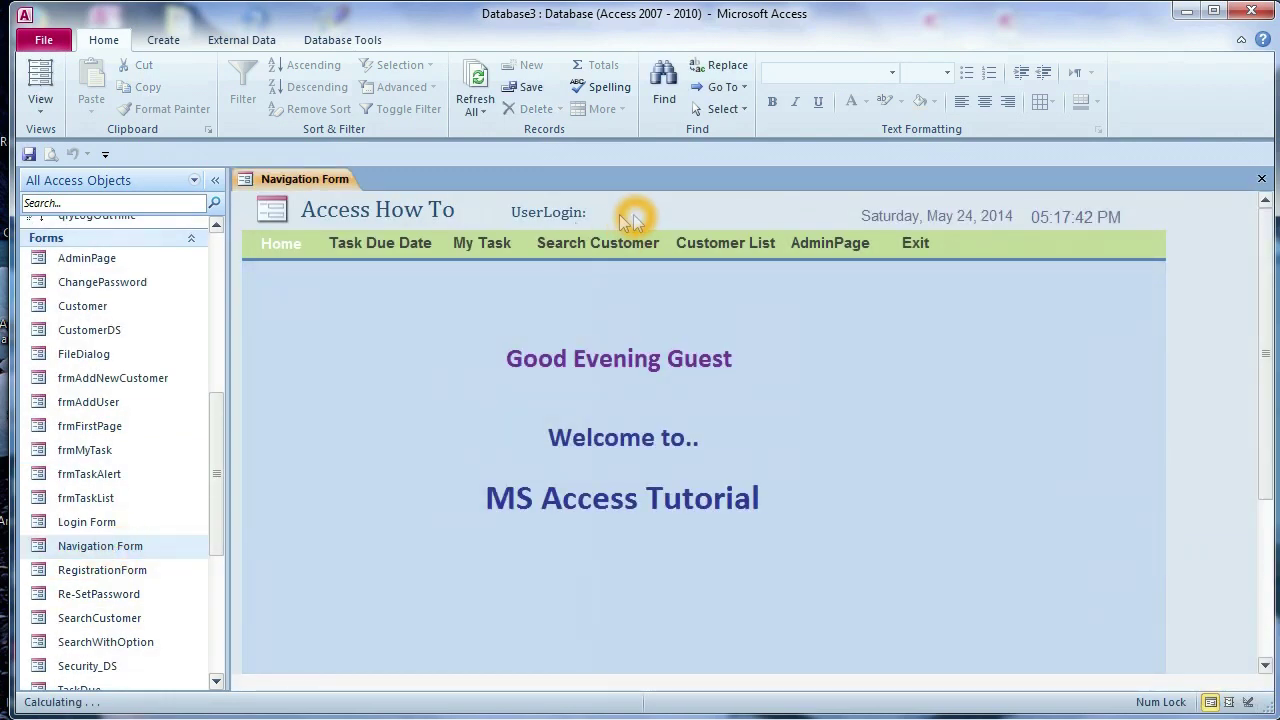
right_click(343, 180)
In Design View, set the Navigation Form's On Load event to [Event Procedure] and open its code
click(406, 306)
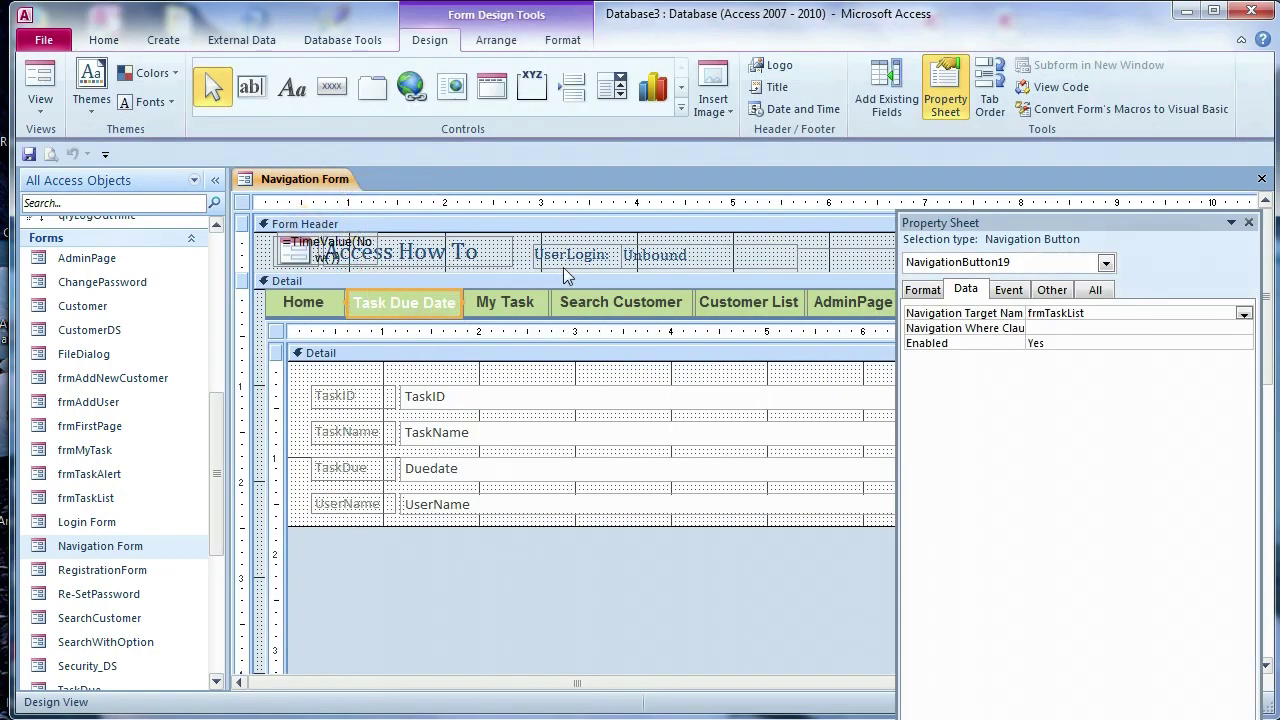
click(242, 200)
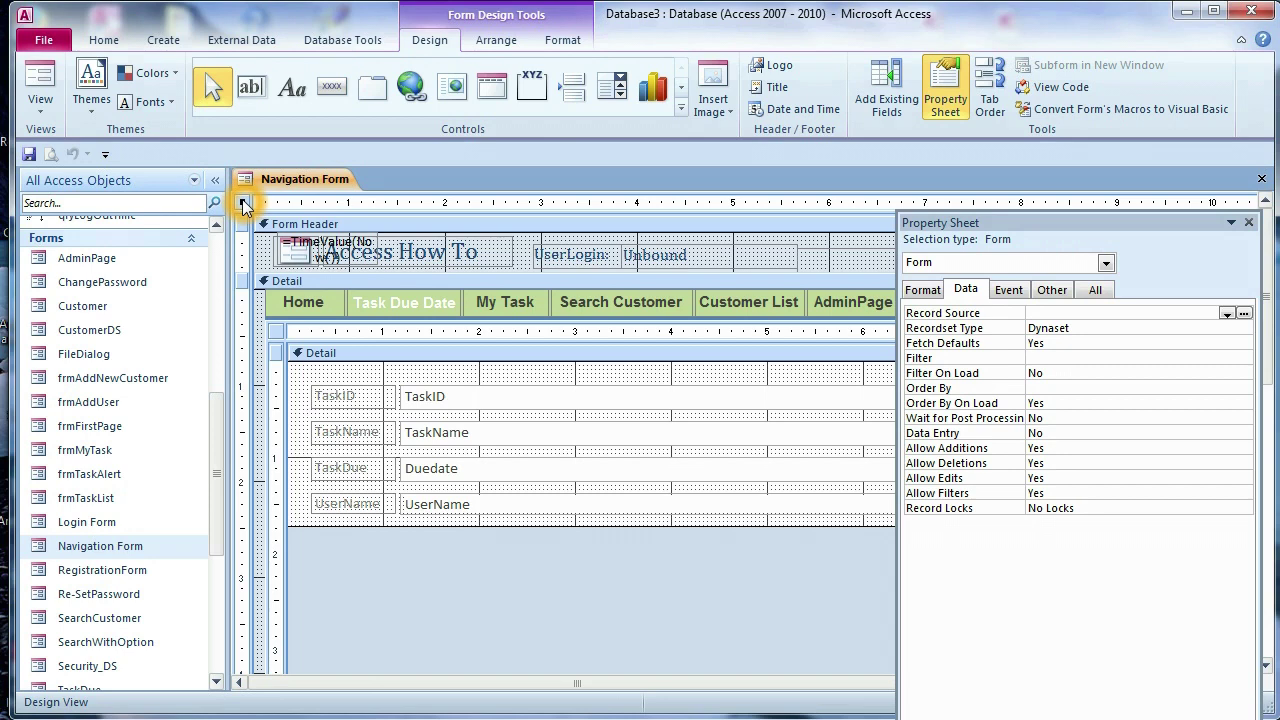
click(1008, 292)
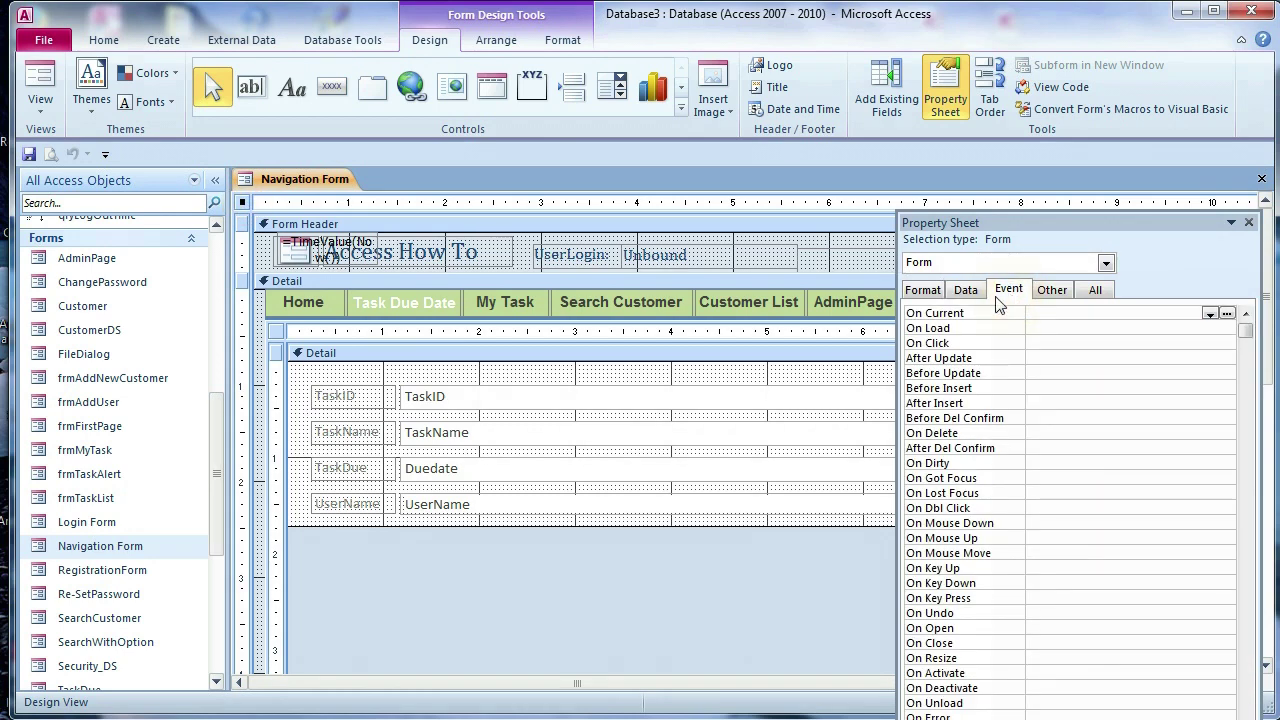
click(940, 330)
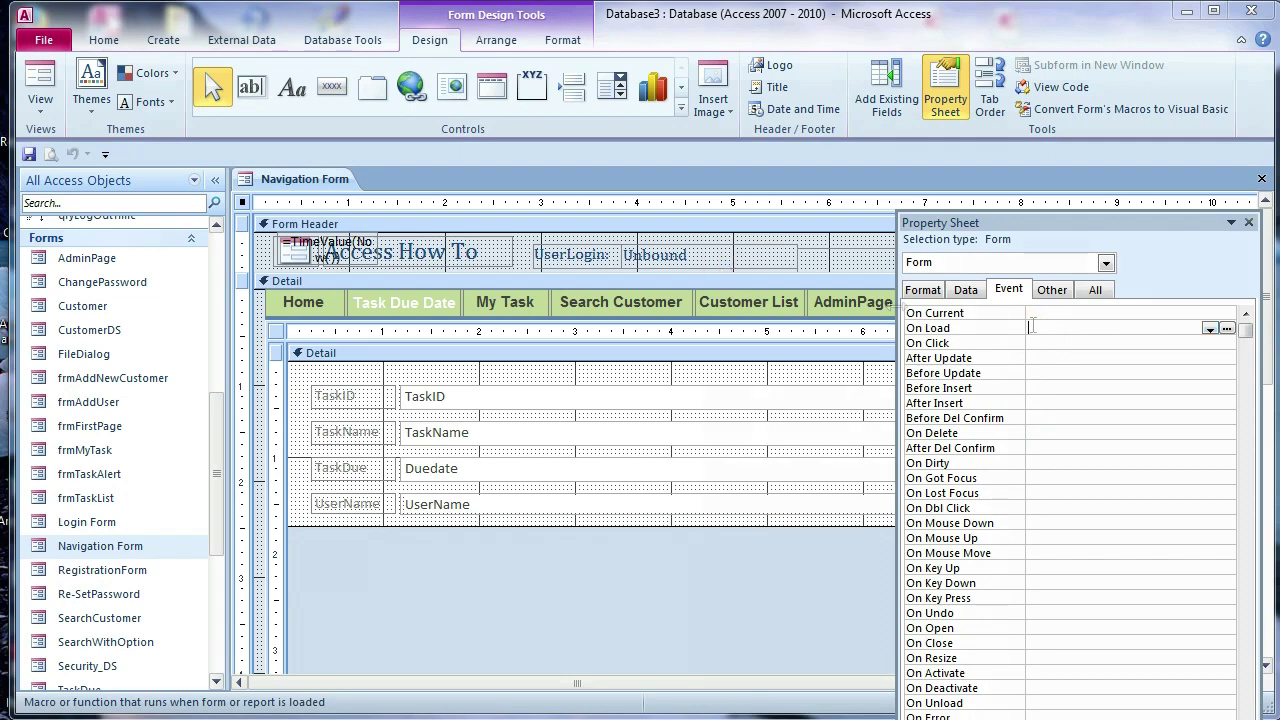
click(1209, 329)
click(1163, 340)
click(1229, 327)
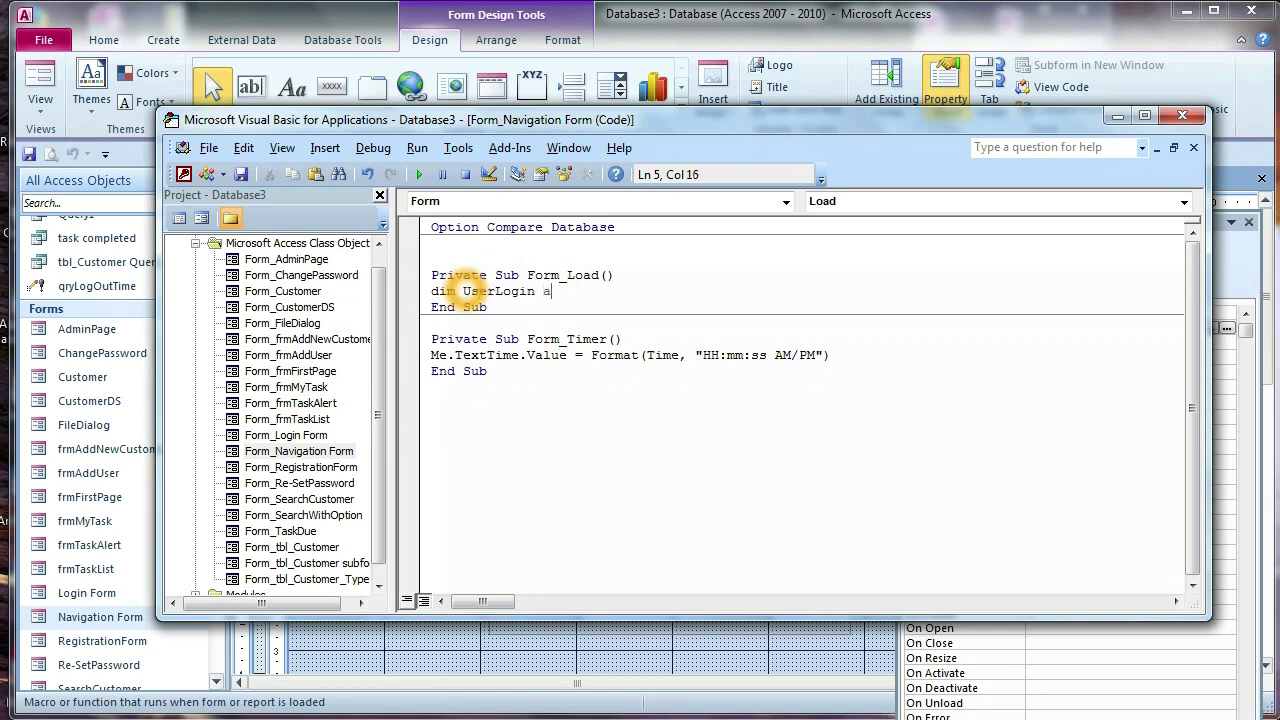
In Form_Load, declare UserLogin As String, assign Environ("Username"), and set Me.TxtLogin to it
text(str)
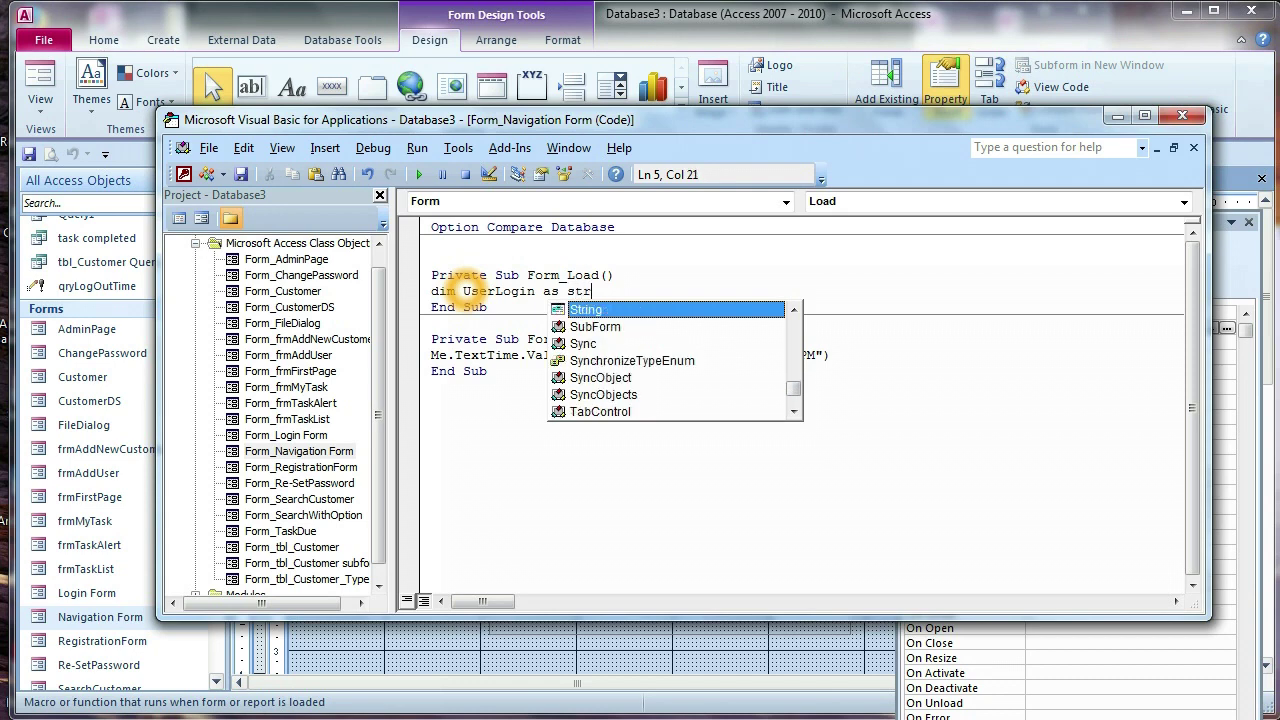
key(Tab)
key(Return)
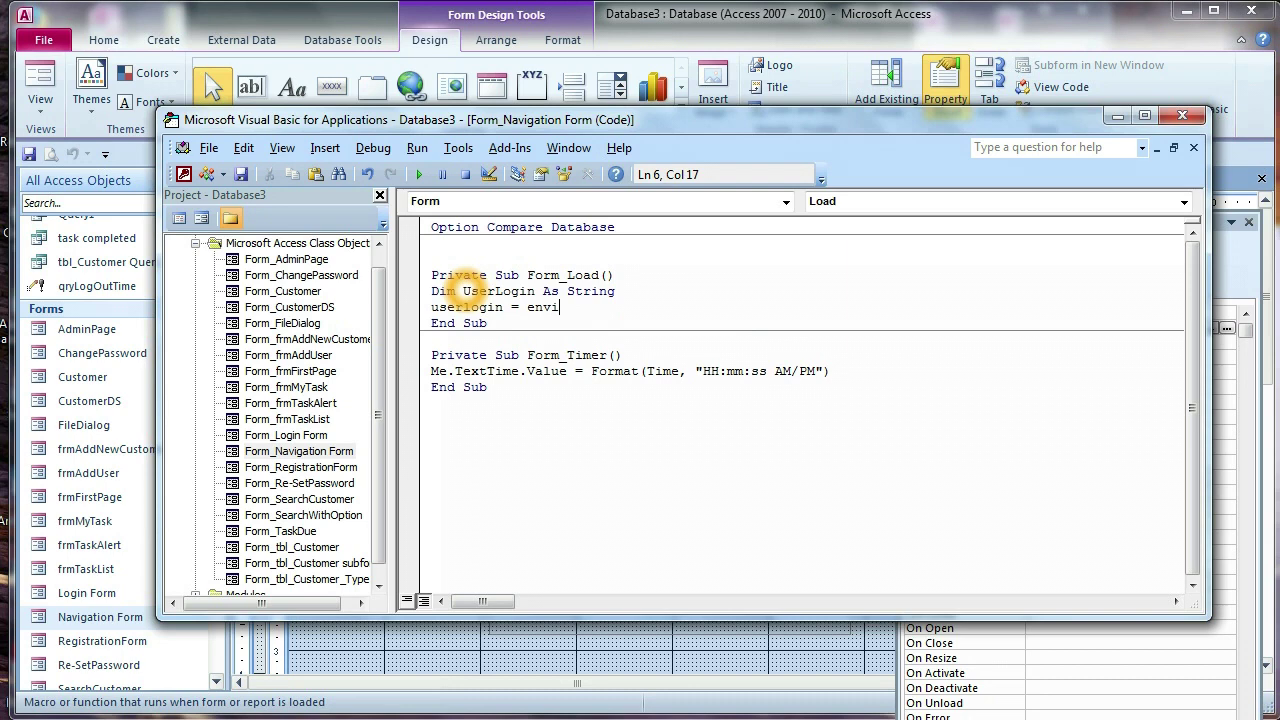
text(("Us)
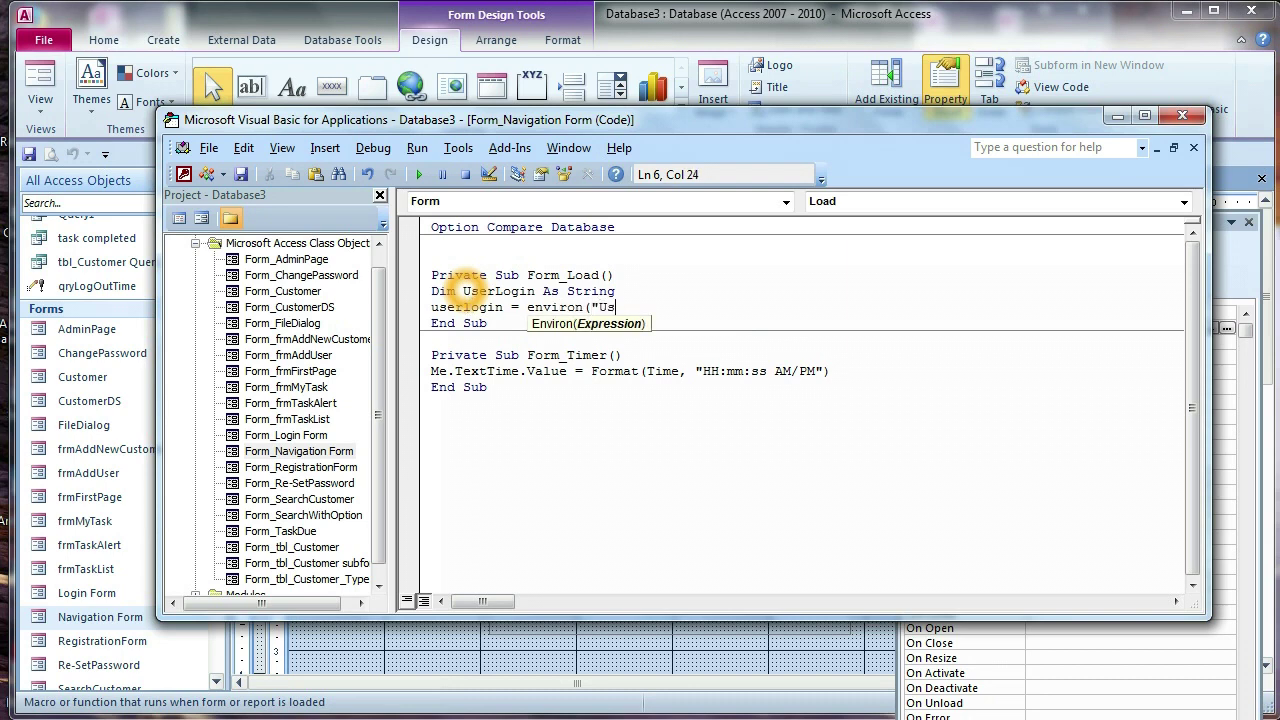
text(ername"))
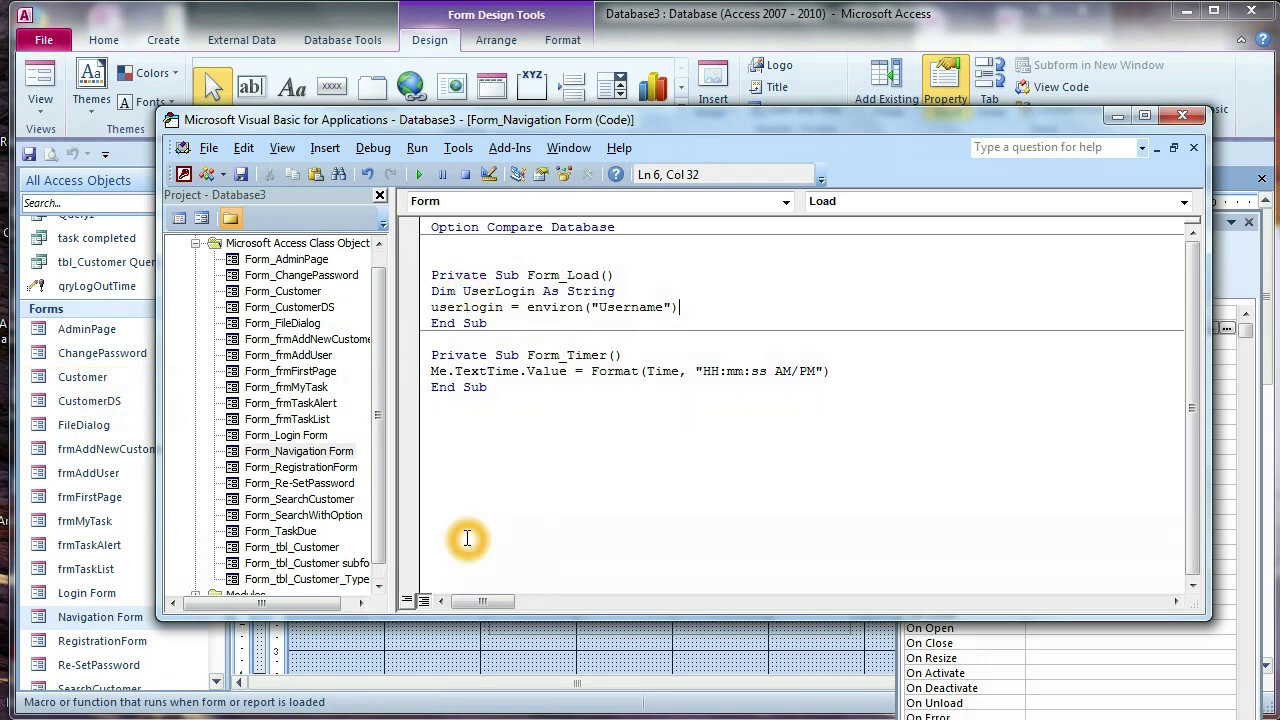
key(Return)
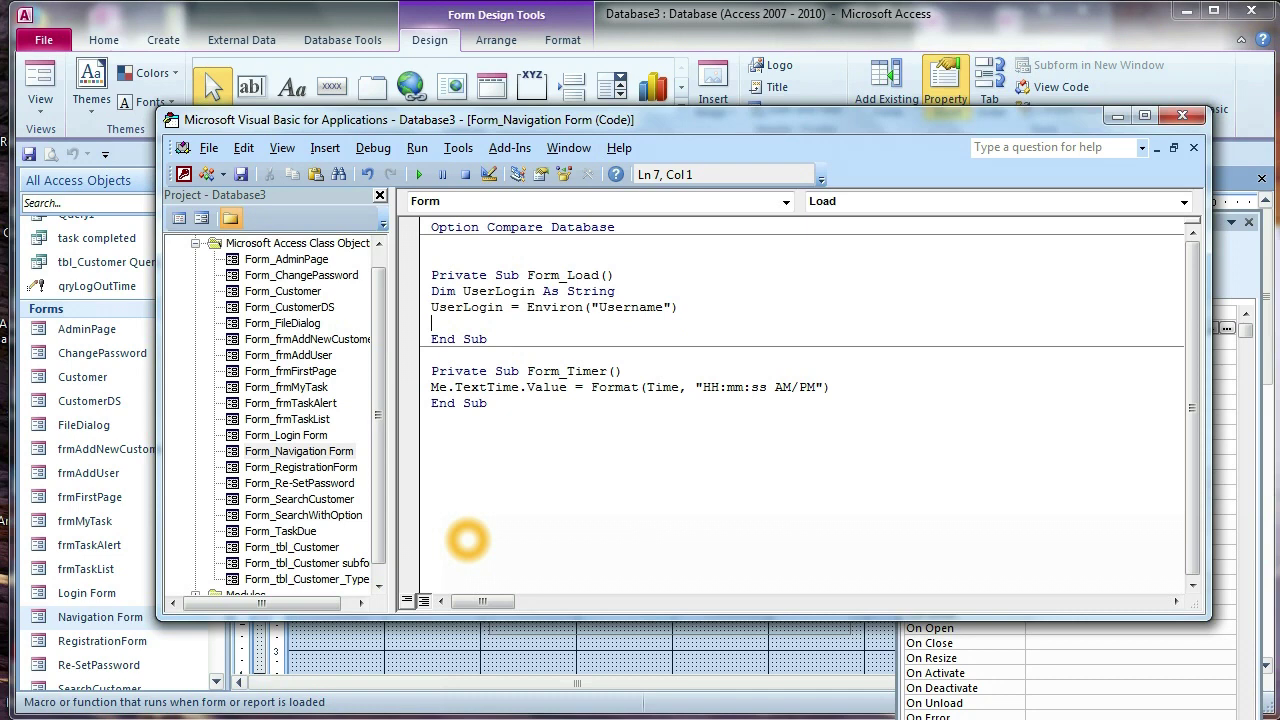
text(me.TxtLogin = userlogin)
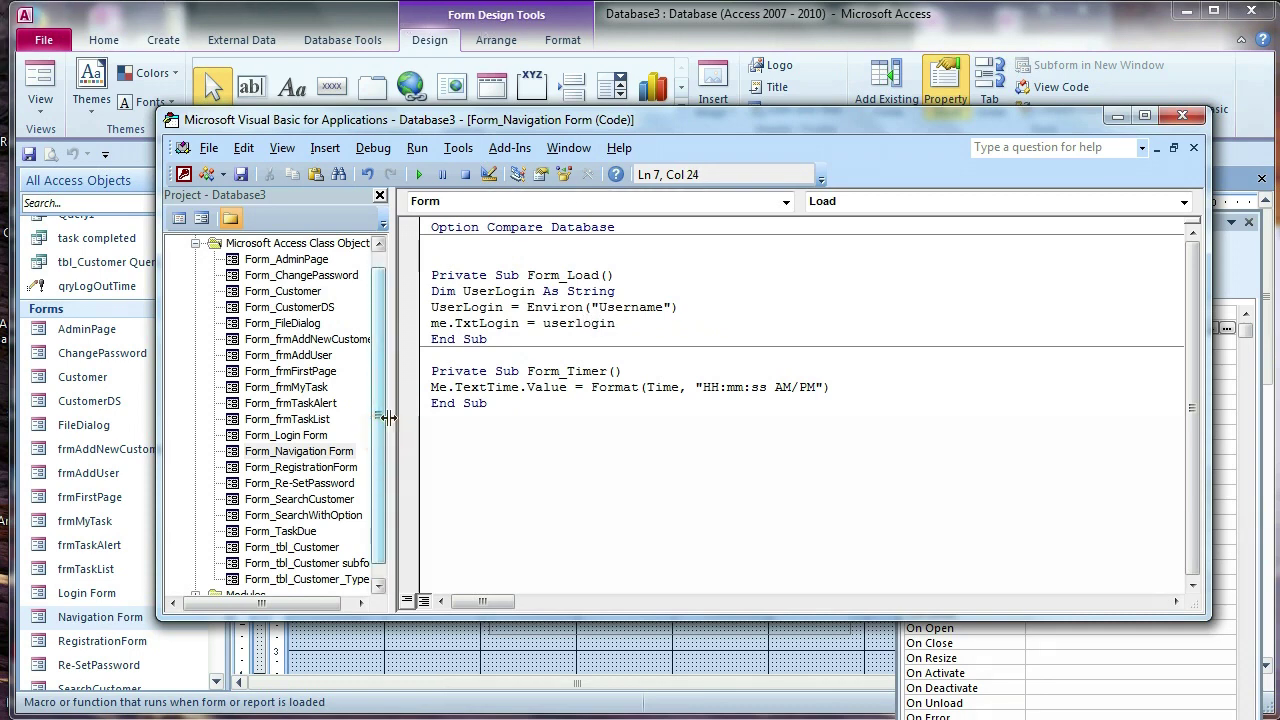
Save the database code and close the VBA code editor
click(240, 175)
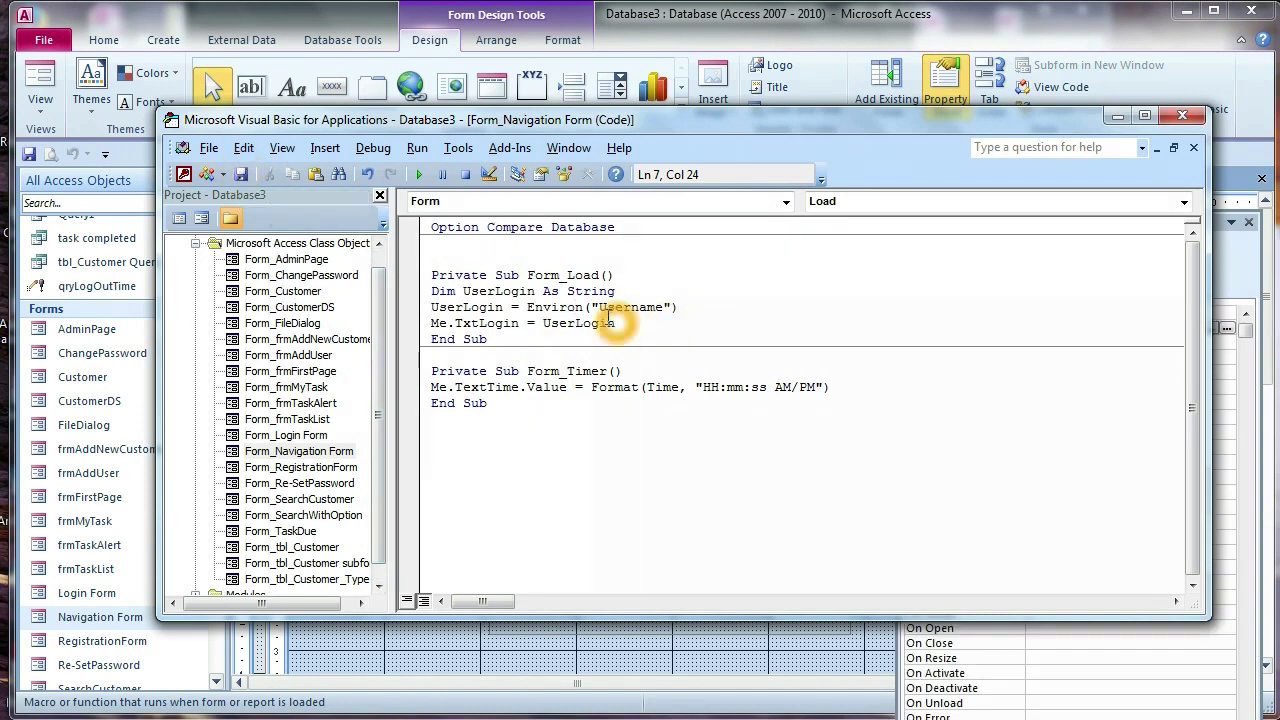
click(519, 323)
drag(519, 323, 461, 323)
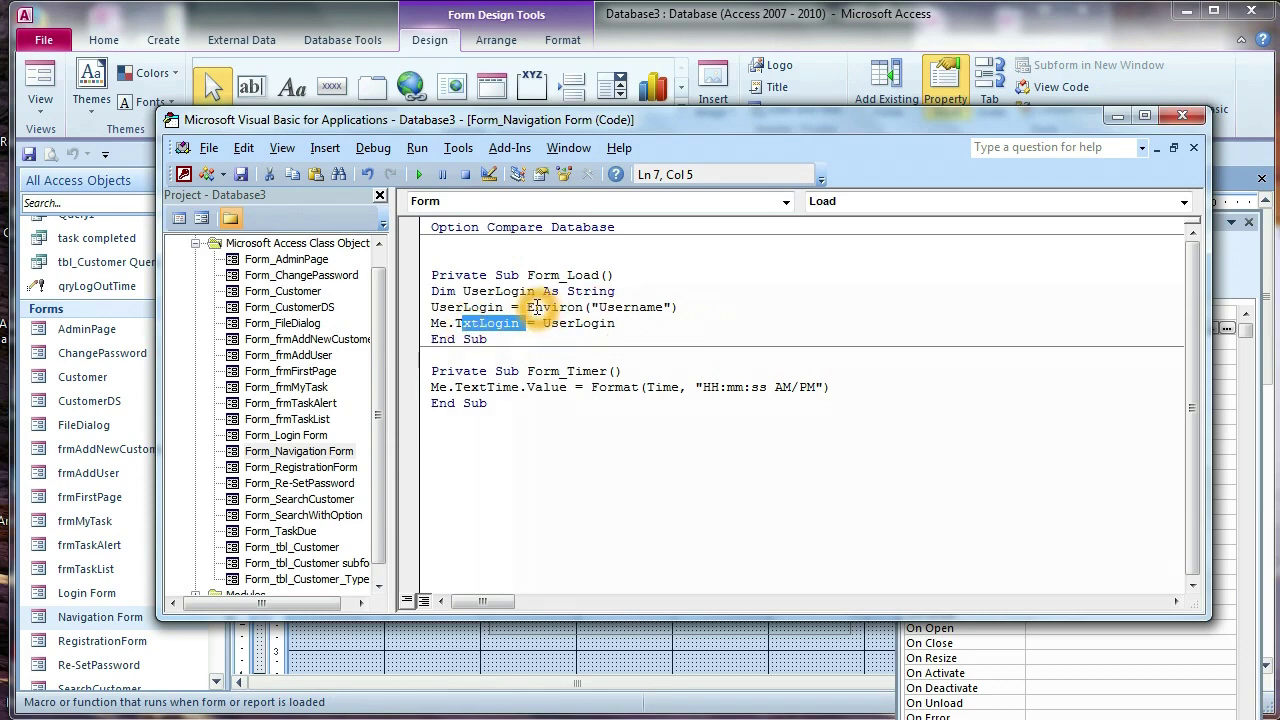
click(1182, 115)
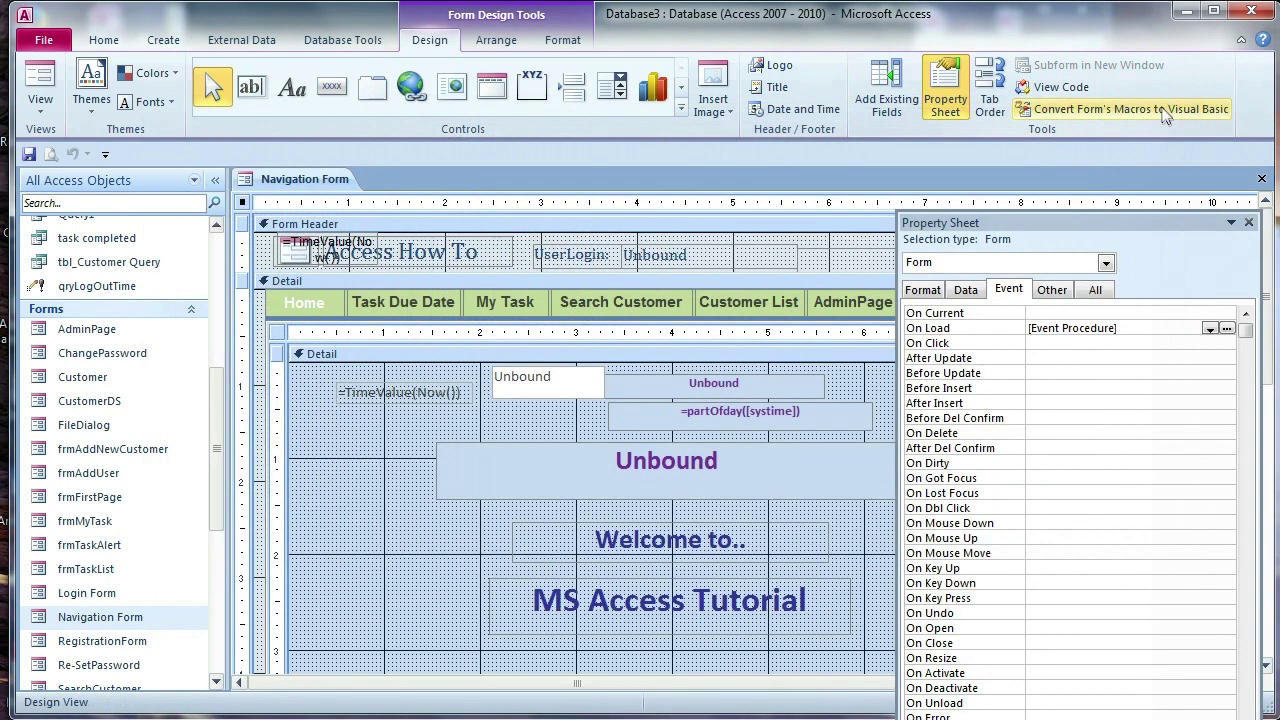
Save the Navigation Form, run it in Form View, and compare UserLogin with the Windows user name
right_click(314, 179)
click(360, 187)
right_click(316, 187)
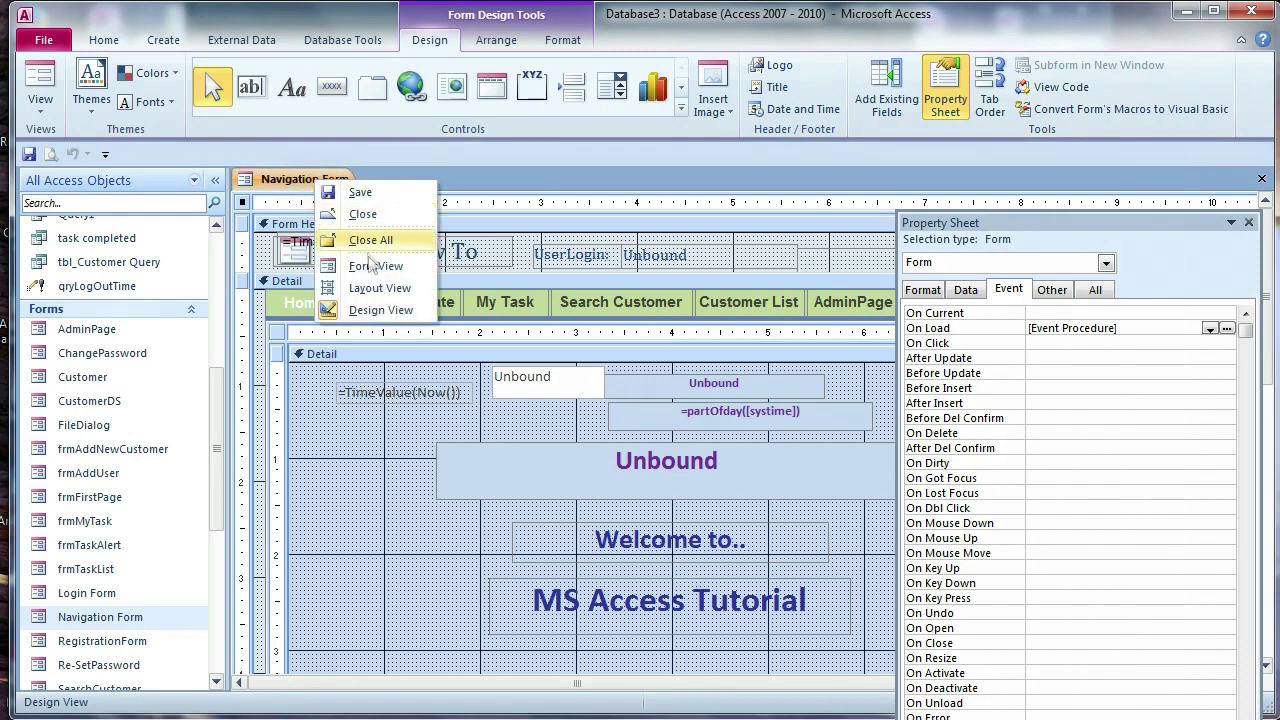
click(356, 266)
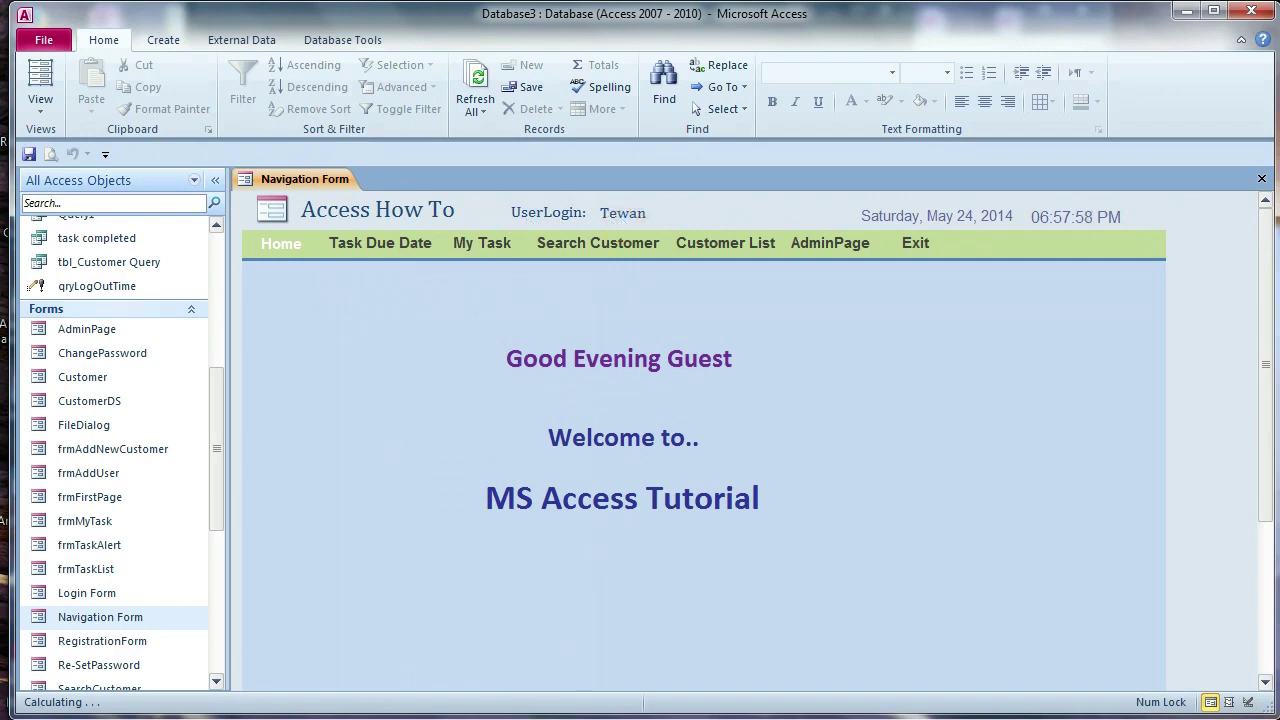
key(super)
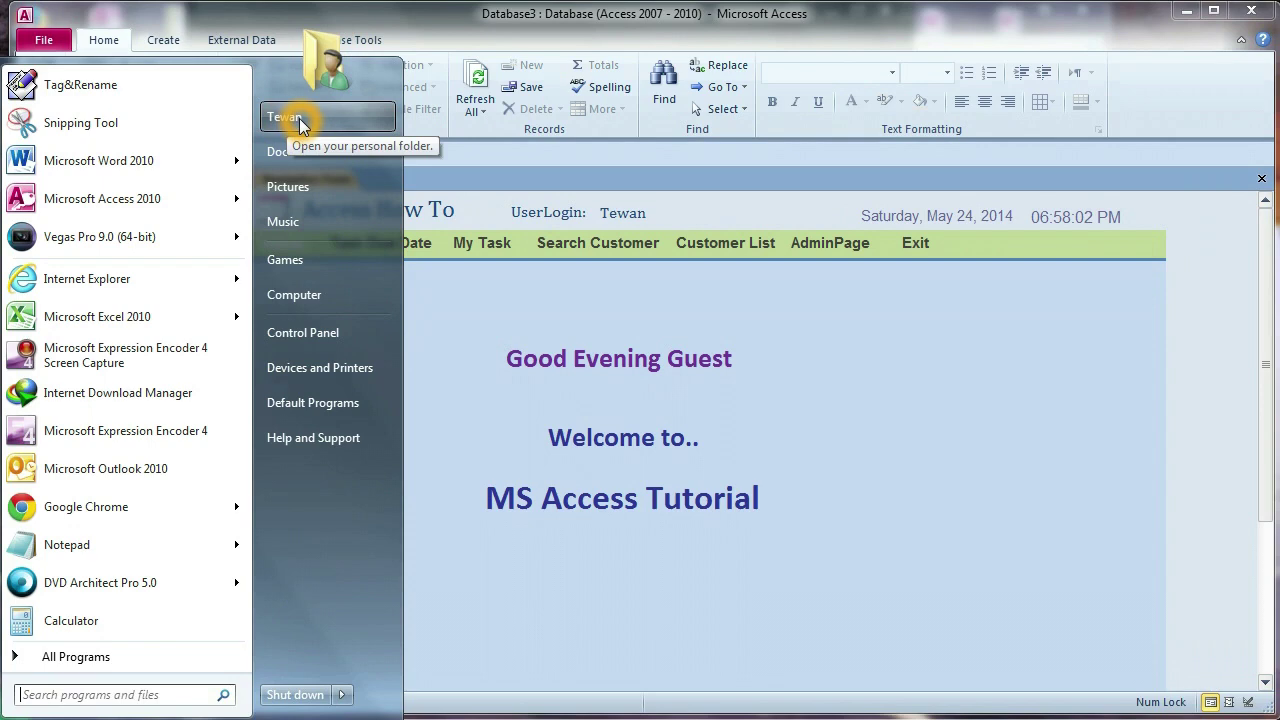
click(660, 213)
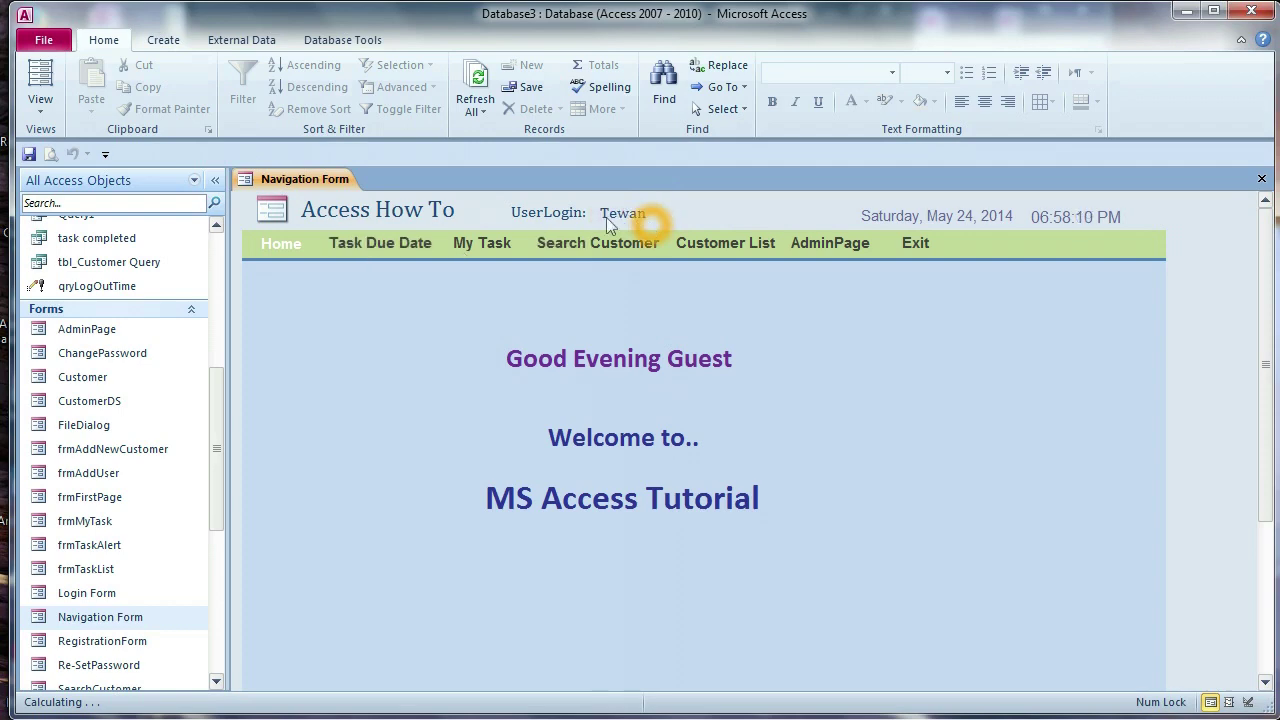
drag(215, 395, 228, 262)
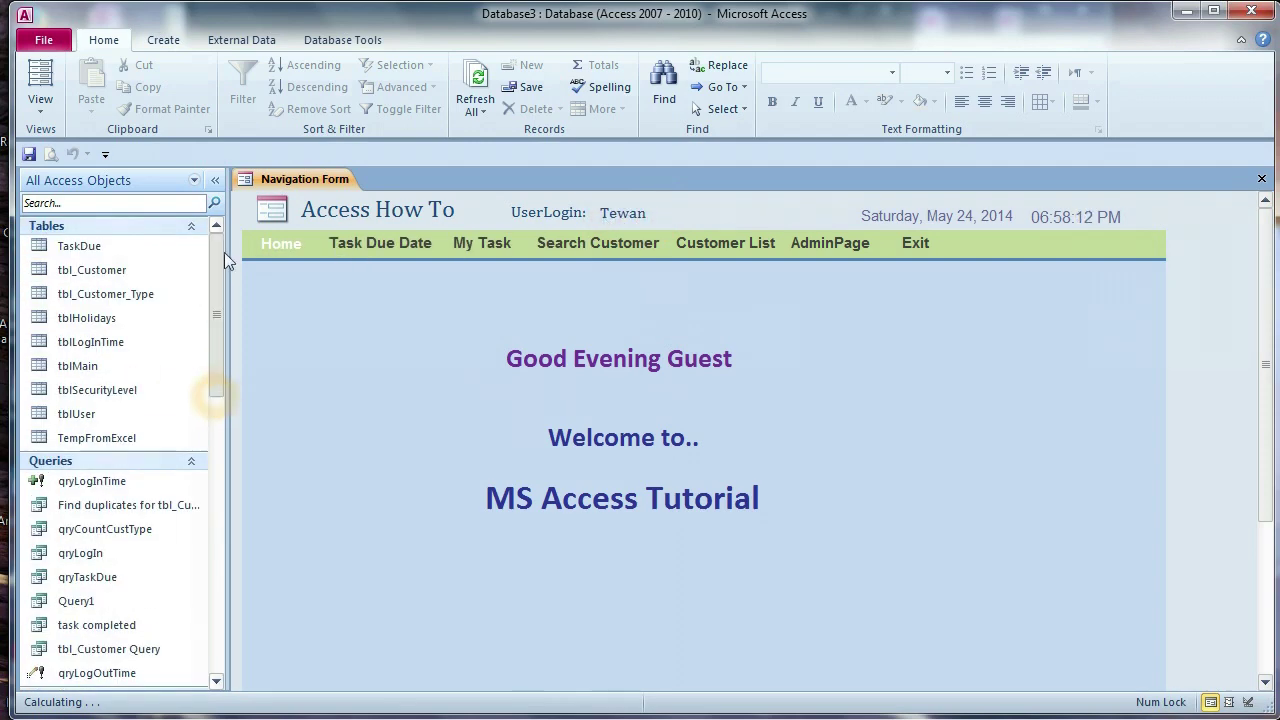
Open tblUser and delete the last letter of row 6's duplicate login
click(110, 414)
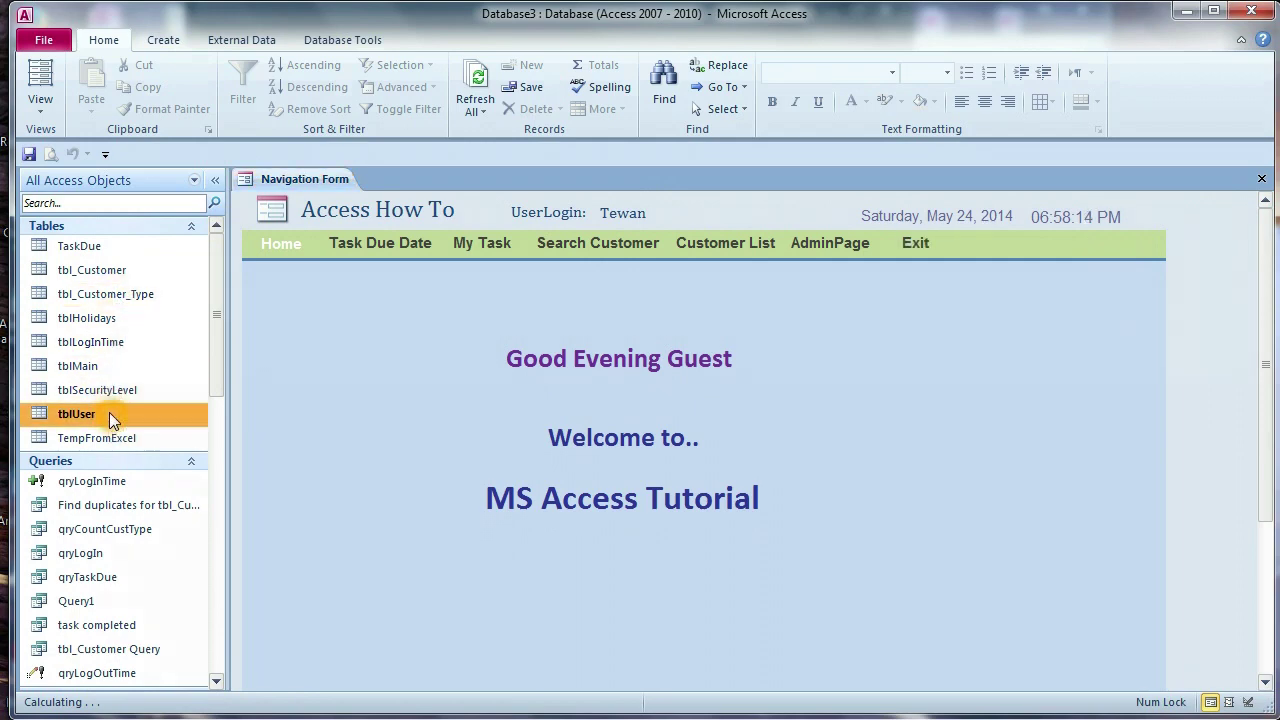
double_click(109, 412)
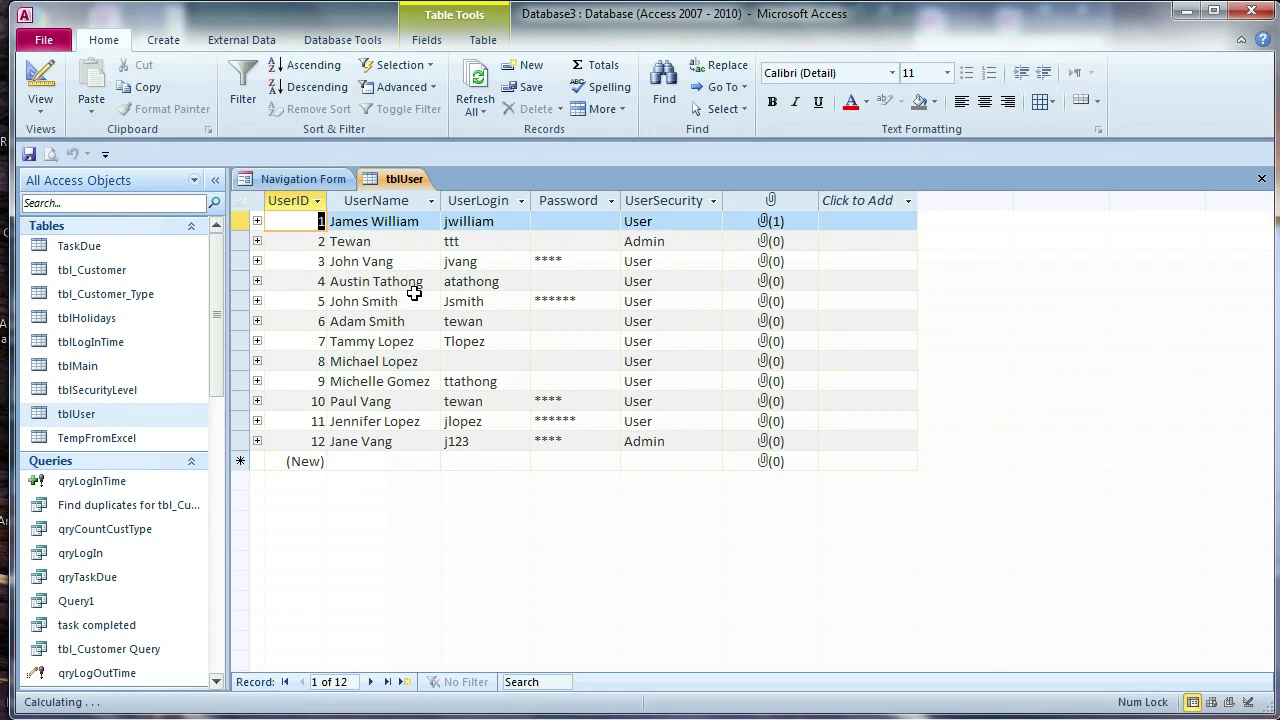
click(492, 327)
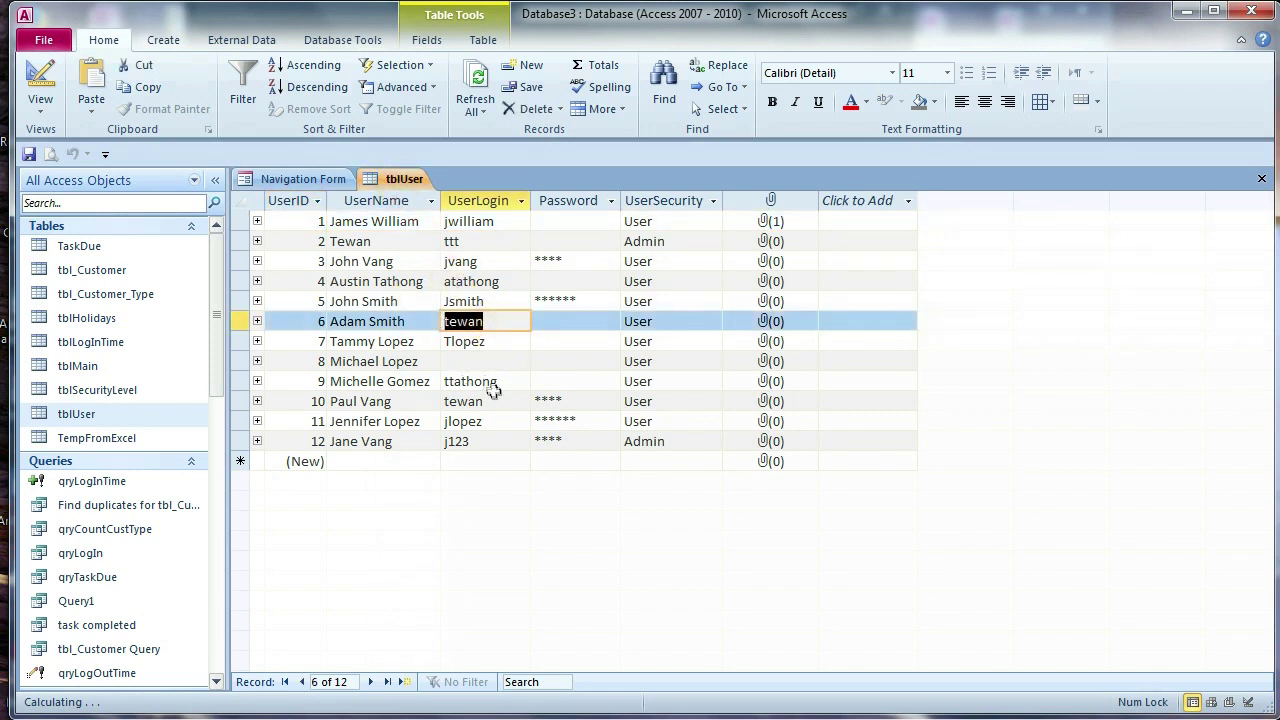
drag(490, 403, 437, 403)
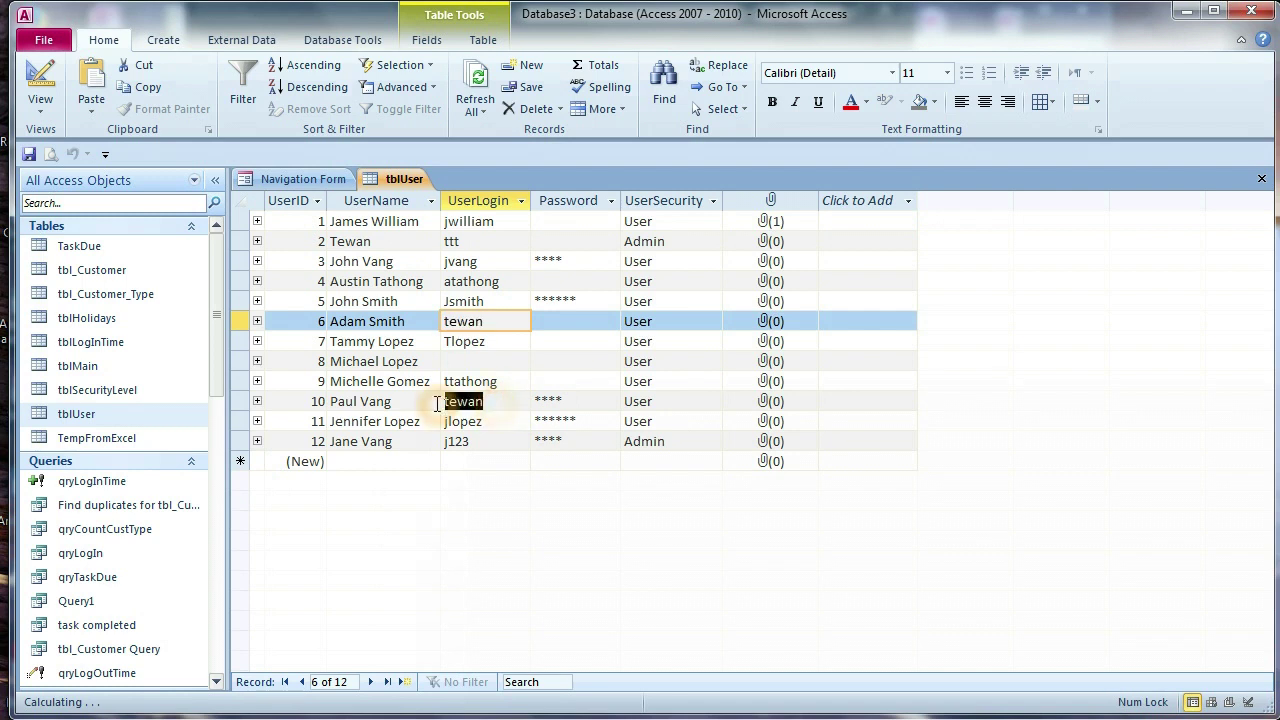
click(488, 322)
key(BackSpace)
key(BackSpace)
Enter a password for row 10 and close tblUser
drag(490, 403, 438, 401)
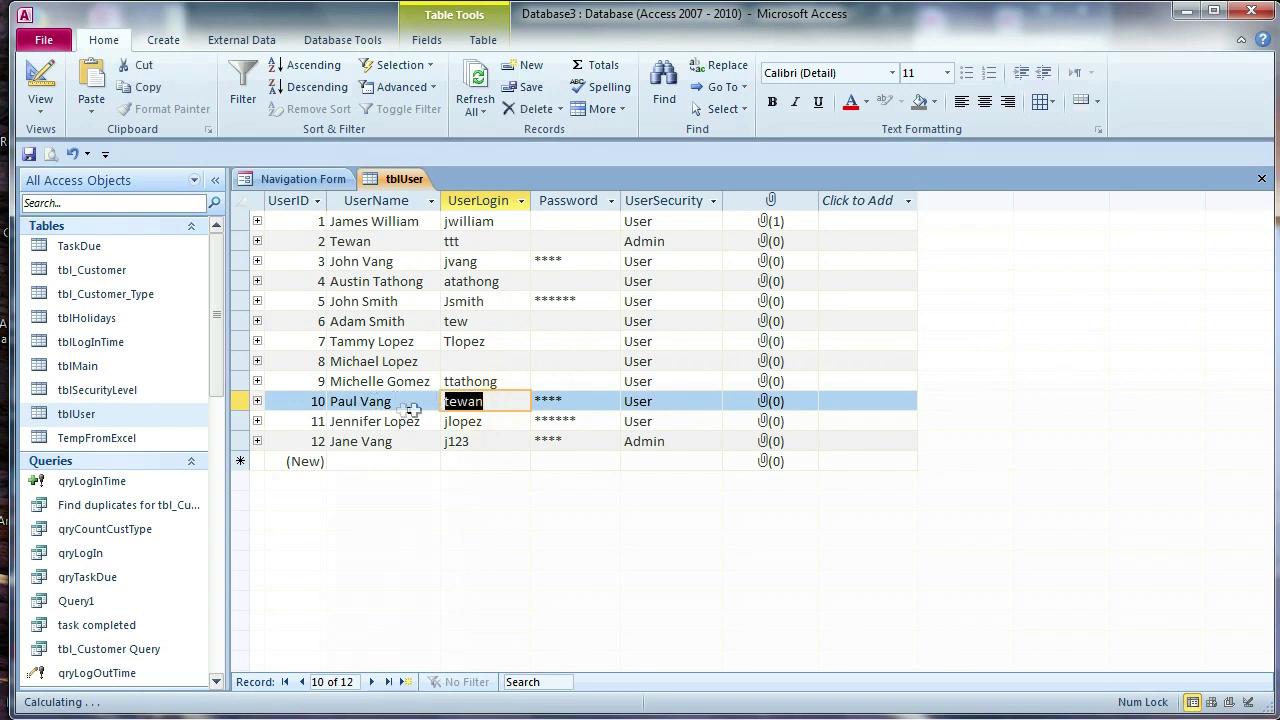
click(573, 397)
drag(574, 400, 486, 384)
text(***)
click(671, 401)
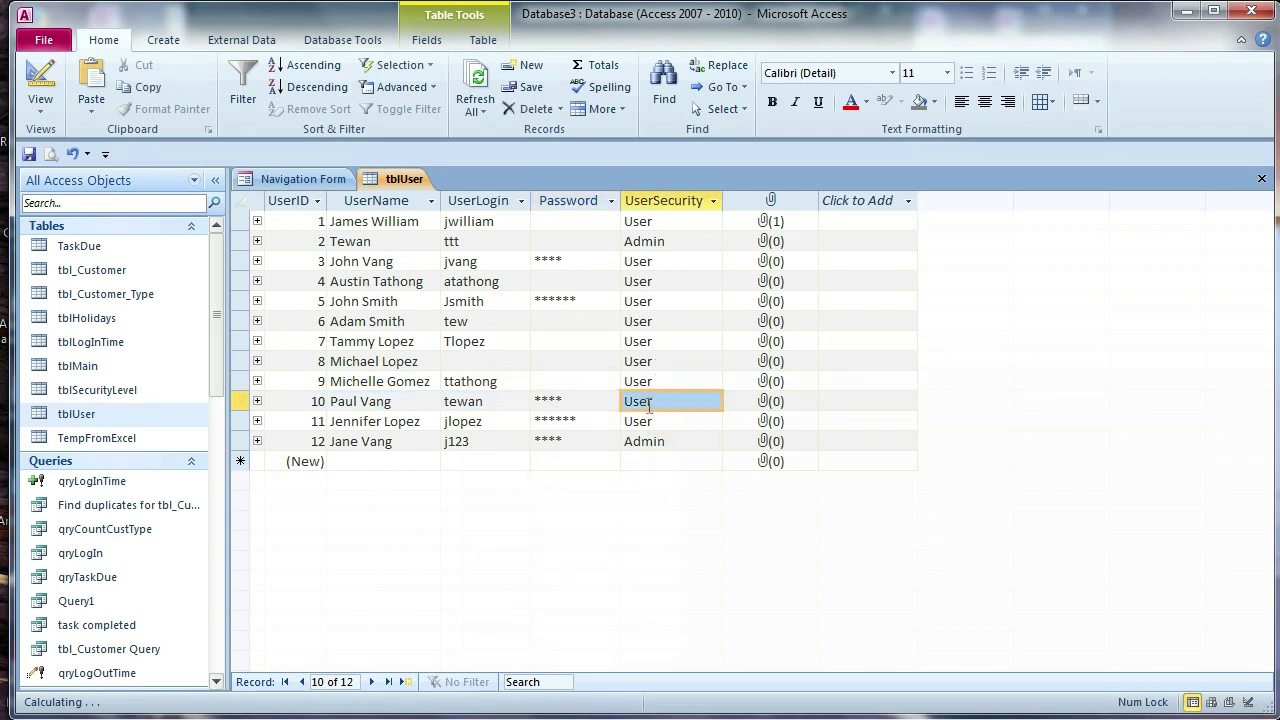
click(1261, 178)
click(676, 294)
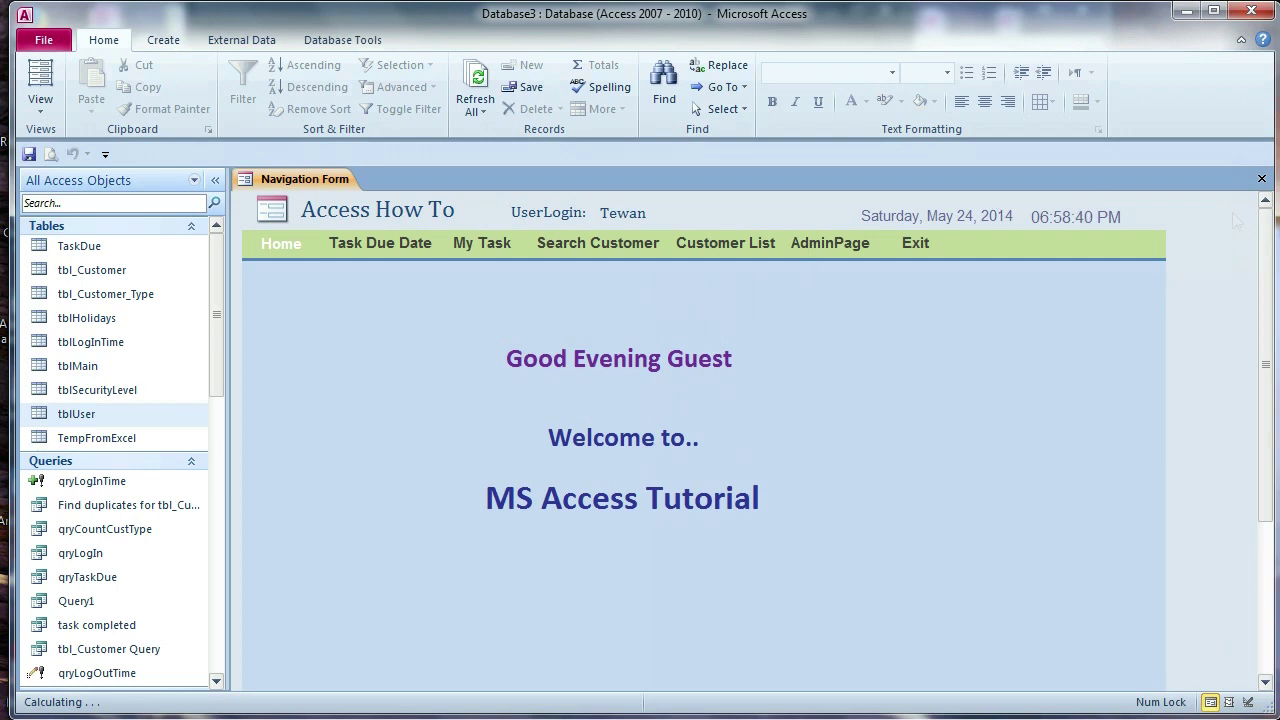
Close and reopen the Navigation Form, then switch it to Design View
click(1261, 178)
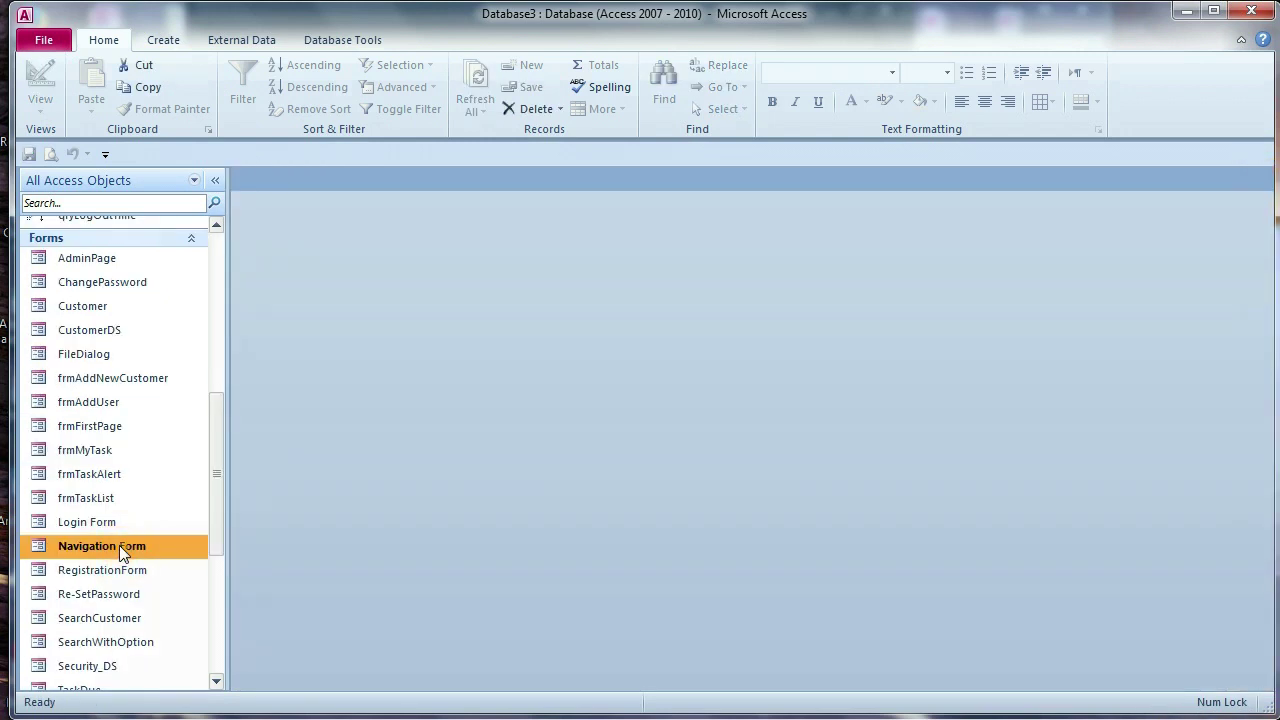
double_click(119, 545)
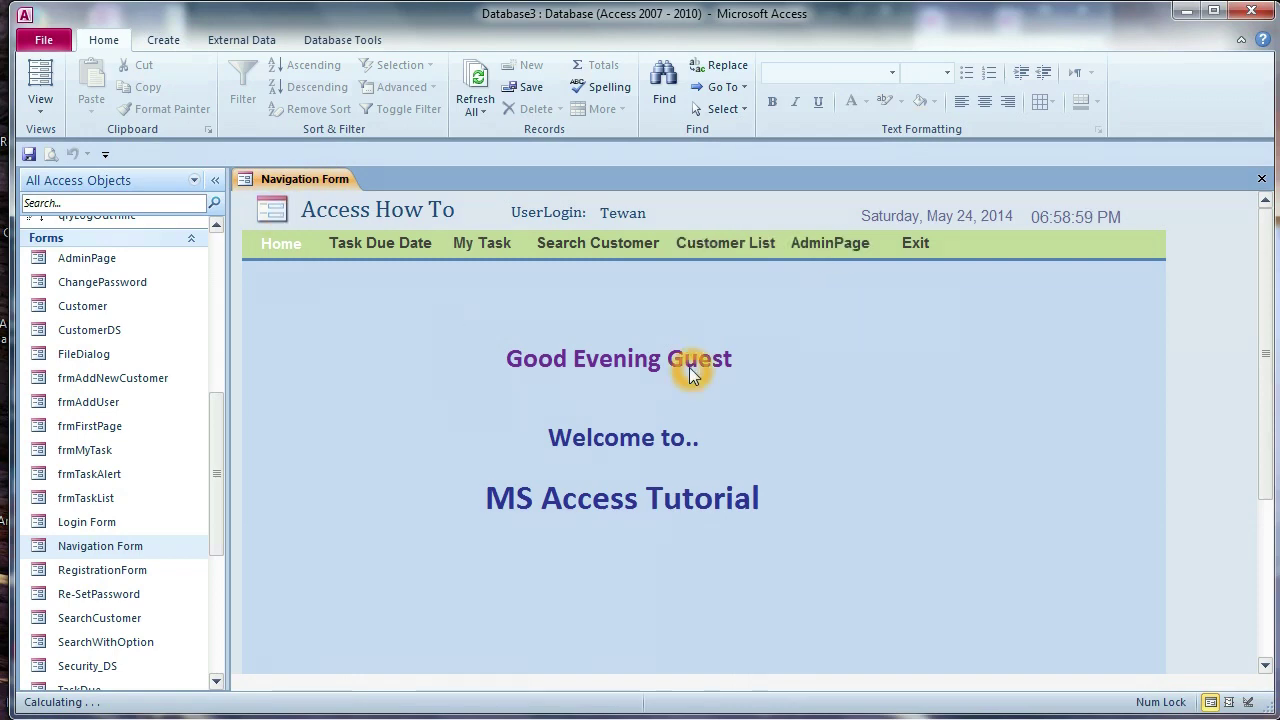
right_click(292, 185)
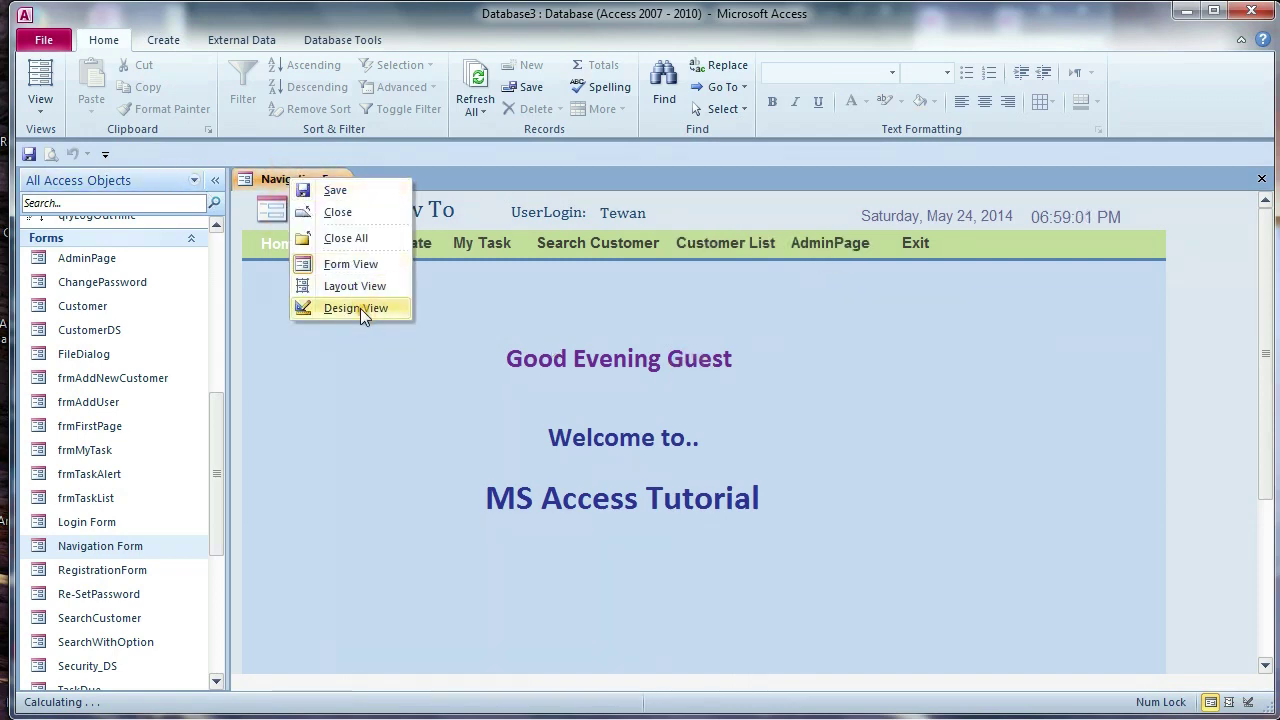
click(360, 308)
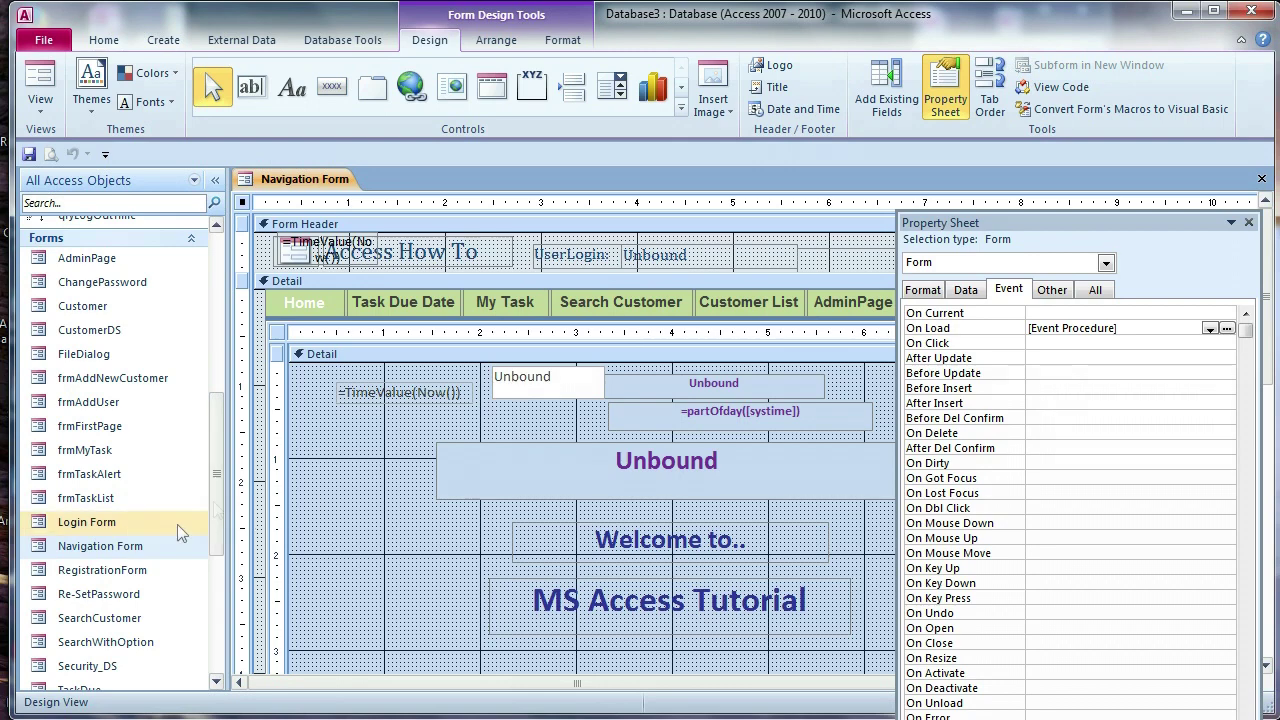
Open the Login Form in Design View and bring up its OK button's On Click code
click(96, 524)
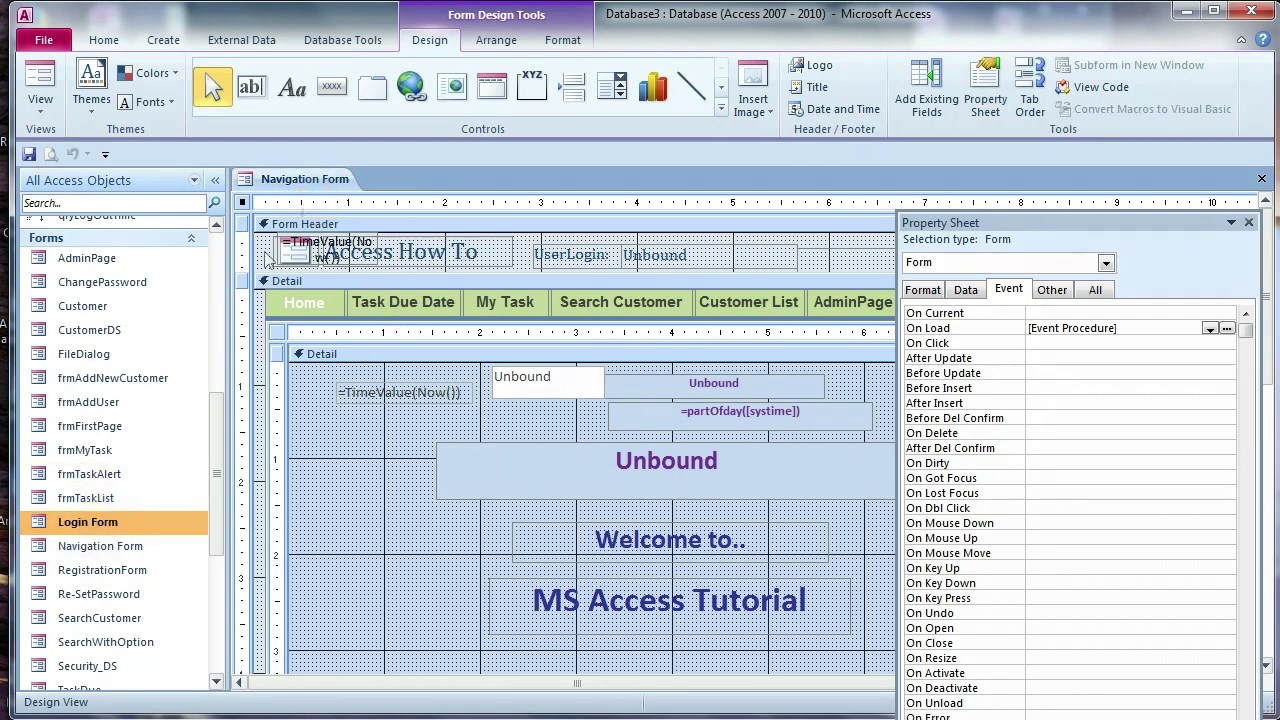
right_click(102, 522)
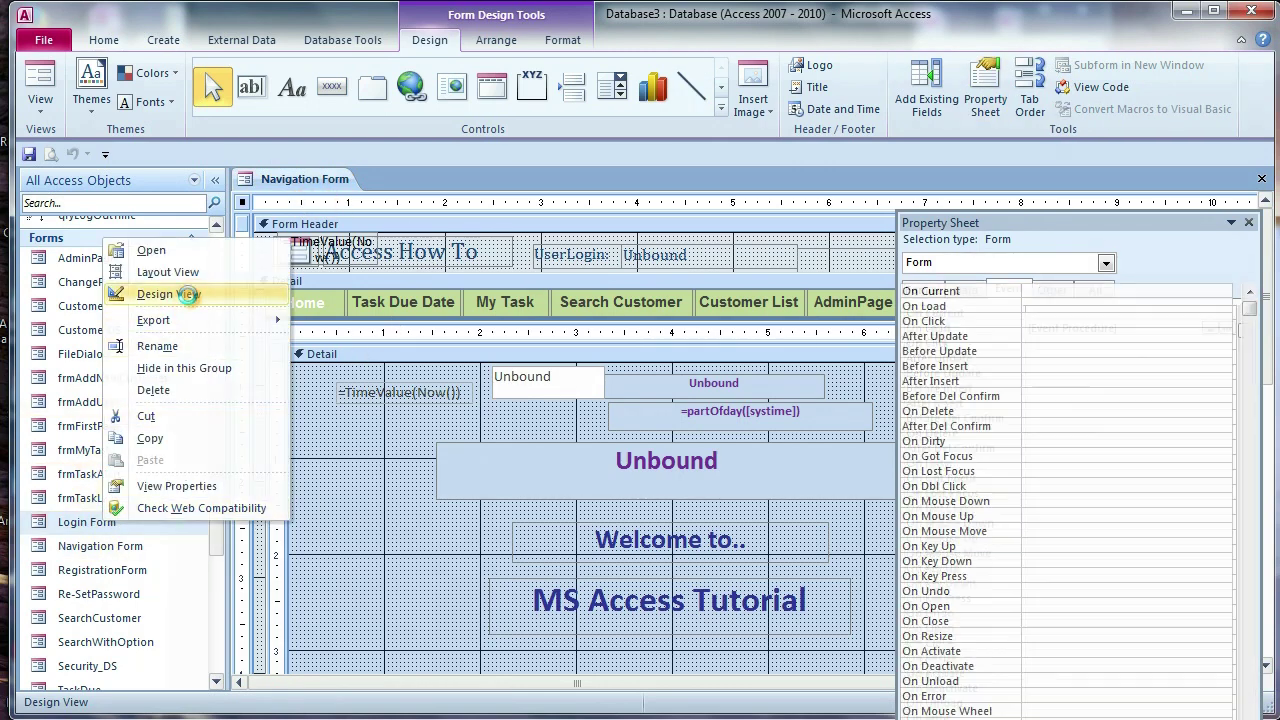
click(175, 294)
click(644, 350)
click(1240, 313)
click(1227, 313)
Copy the UserLevel = DLookup line from the Login Form's OK button code
drag(357, 240, 1137, 238)
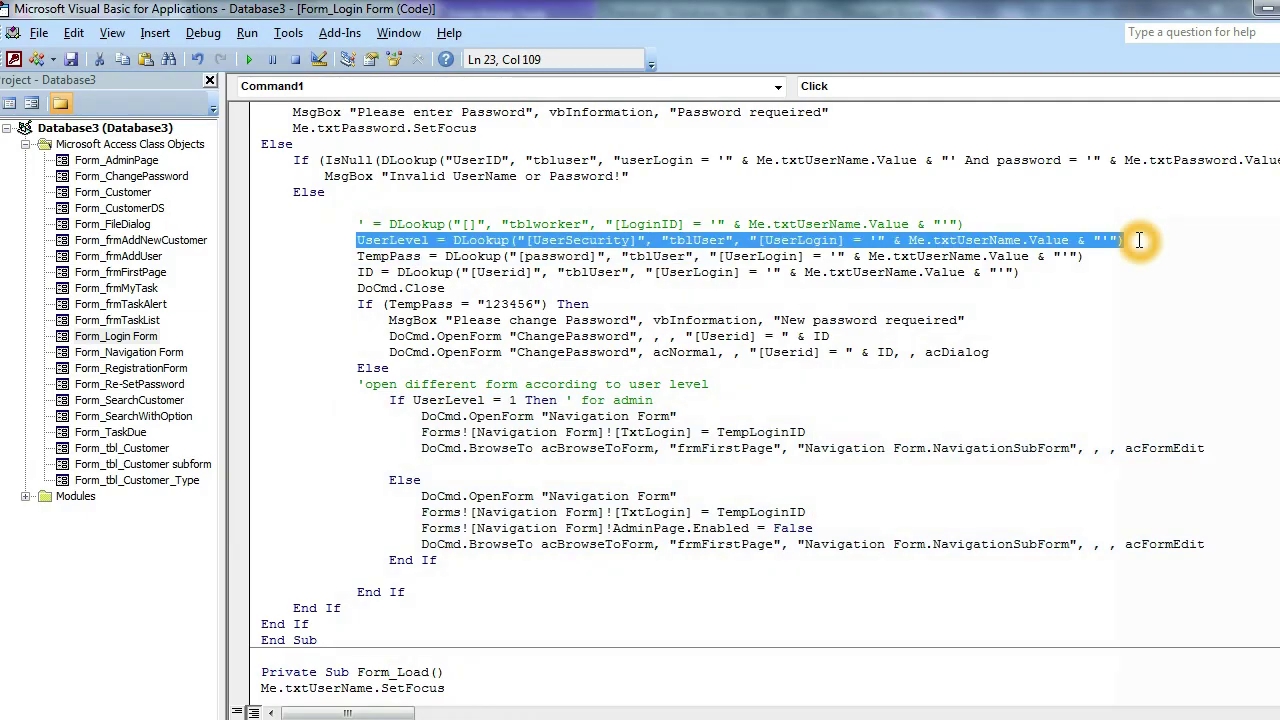
right_click(860, 242)
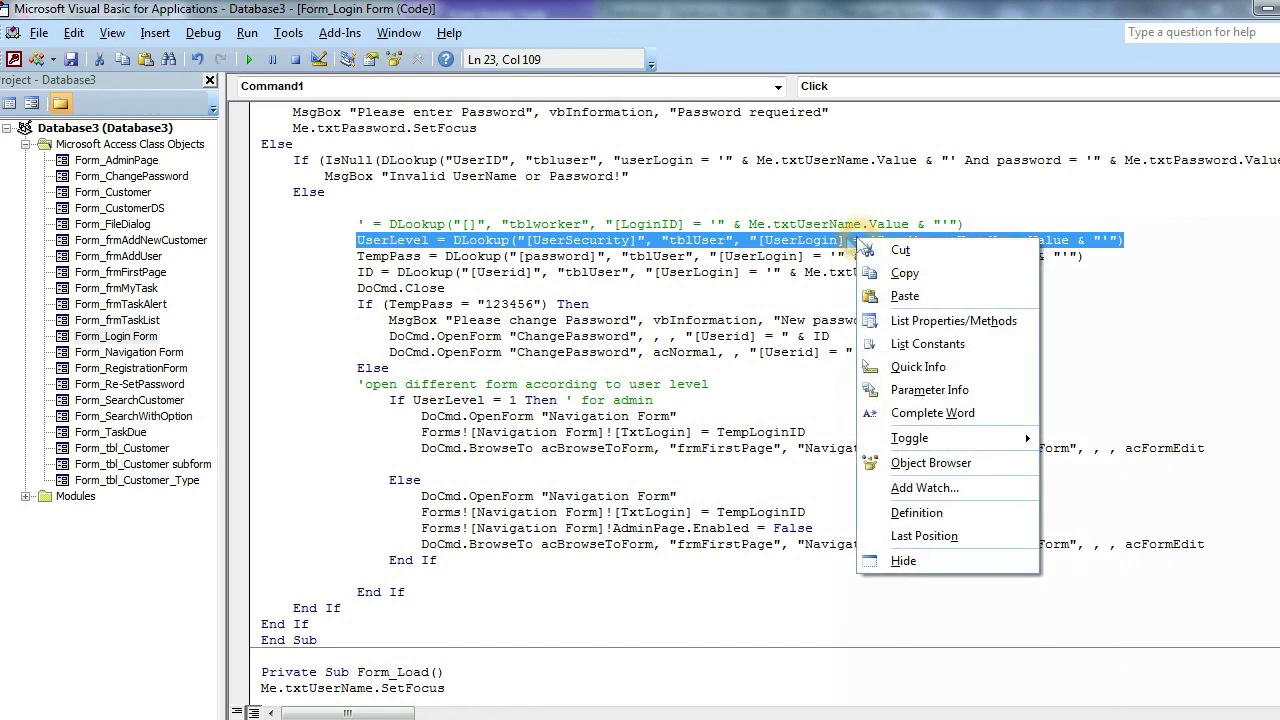
click(885, 273)
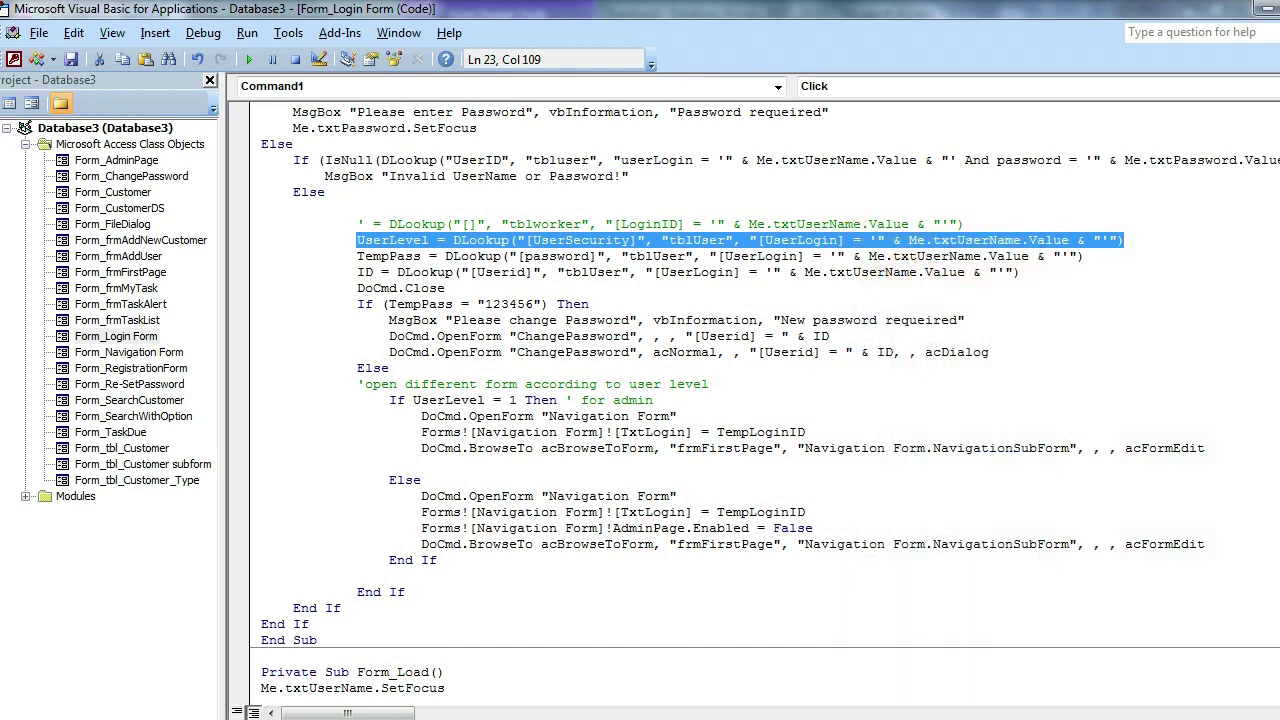
Close the Login Form without saving and return to the Navigation Form's On Load code
key(alt+F11)
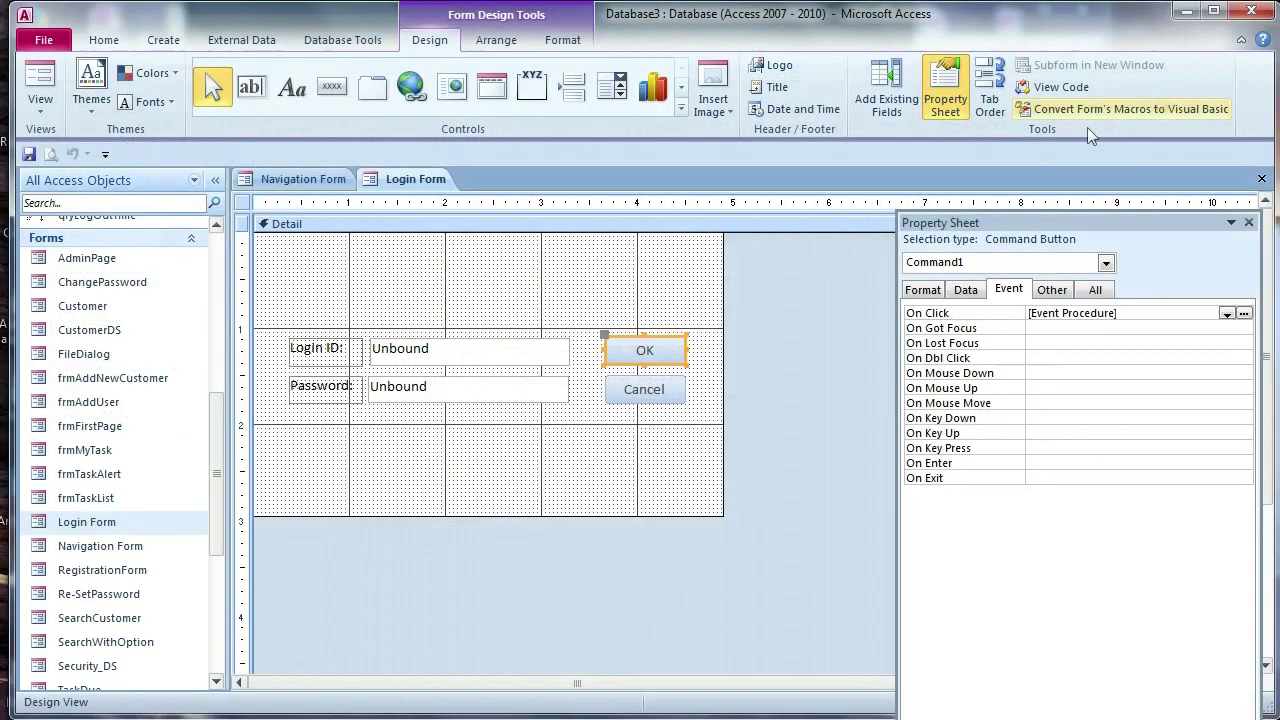
click(1262, 179)
click(664, 421)
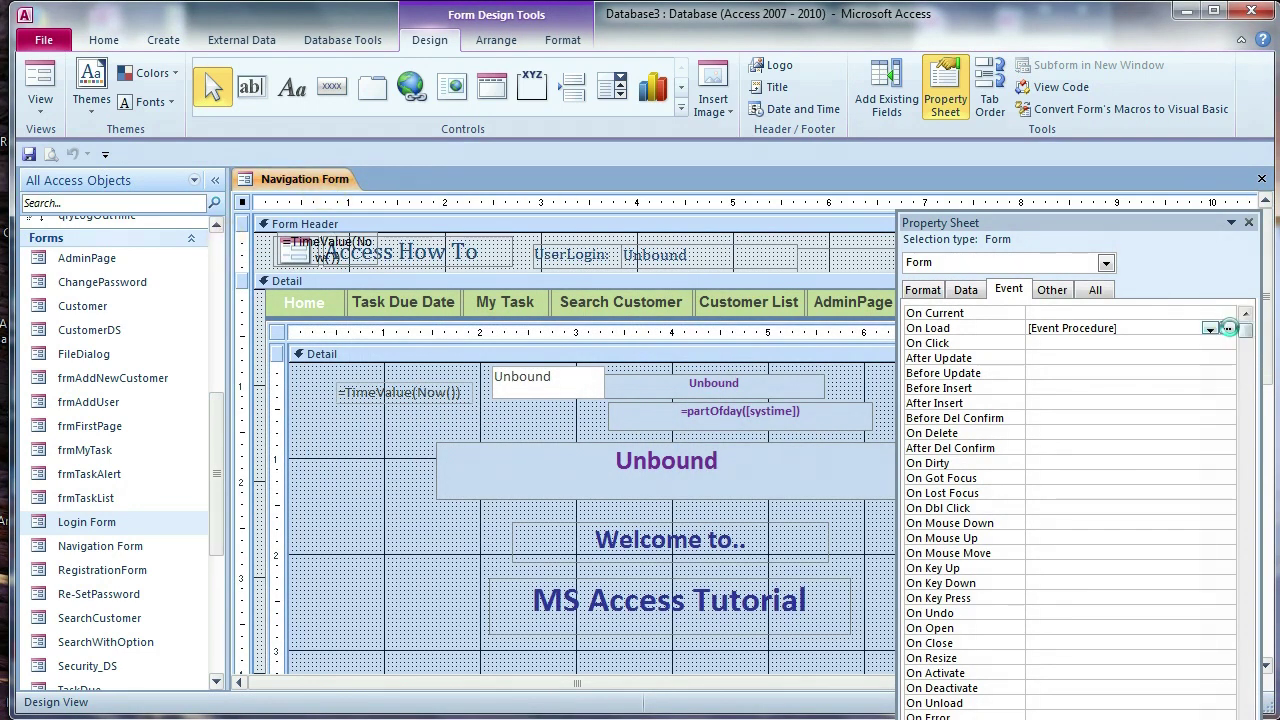
click(1226, 328)
Paste the DLookup line below the TxtLogin assignment and declare userLevel As Integer
click(450, 208)
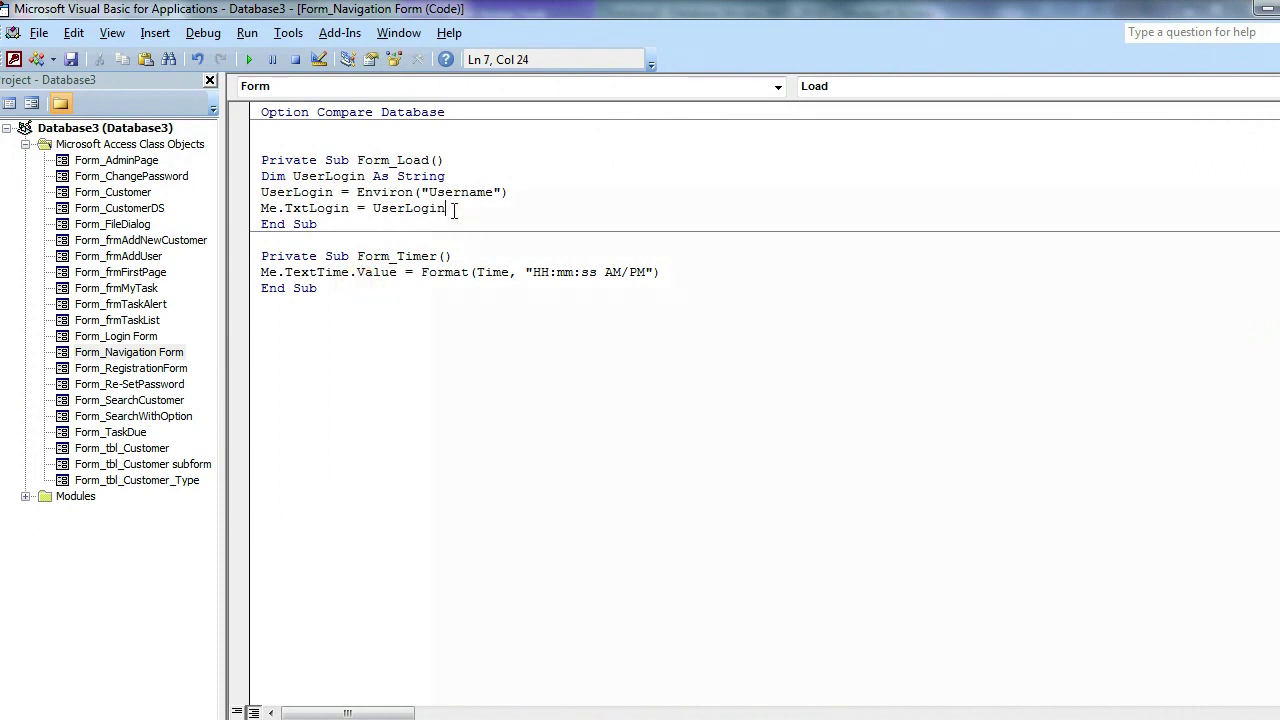
key(Return)
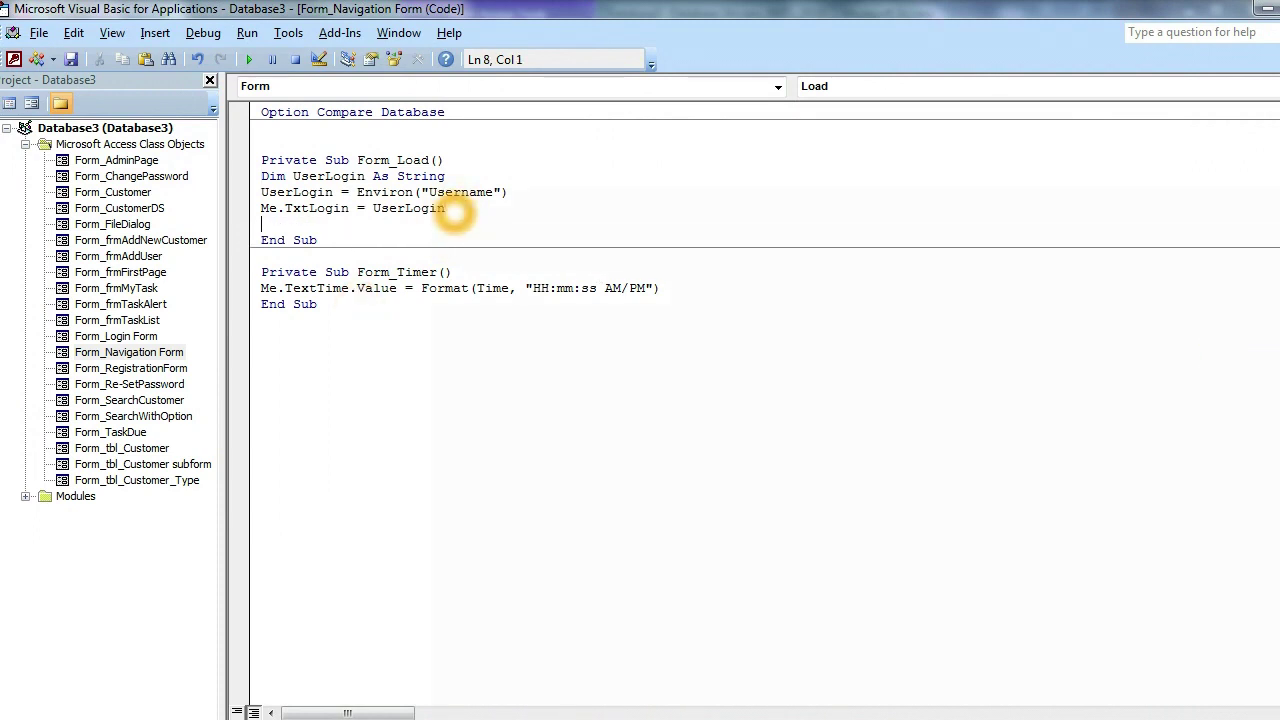
key(ctrl+v)
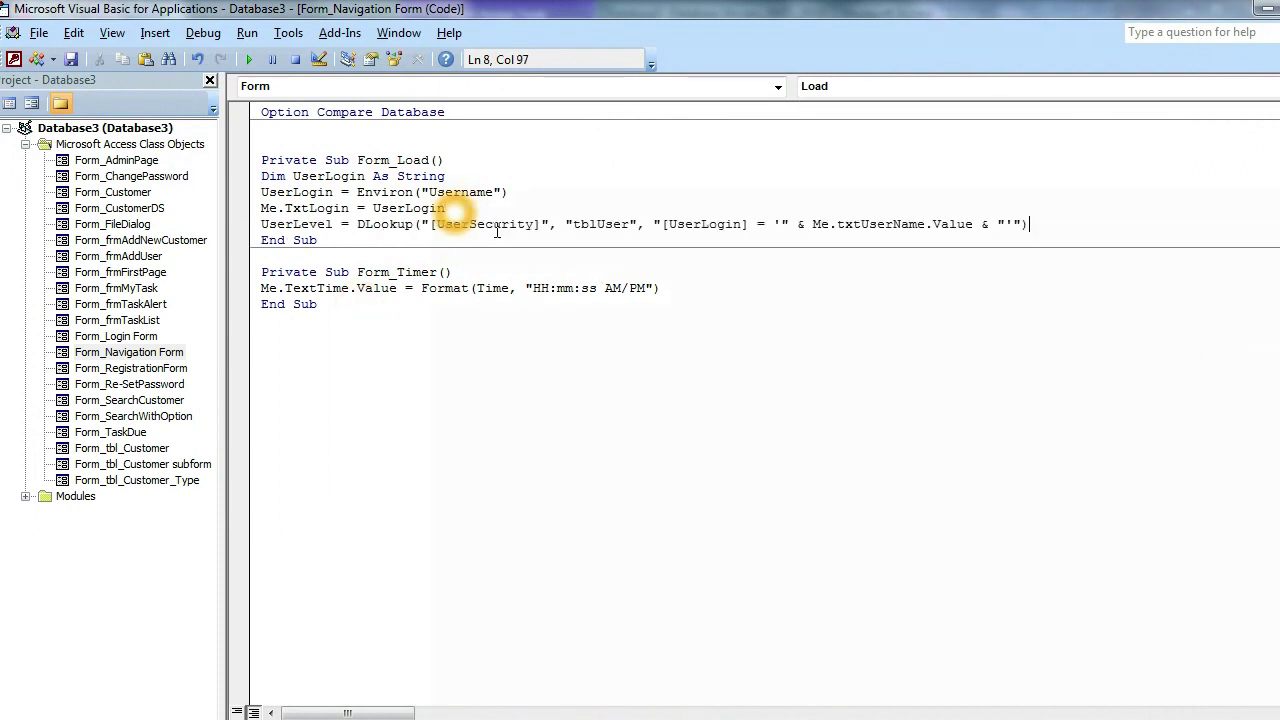
click(464, 176)
key(Return)
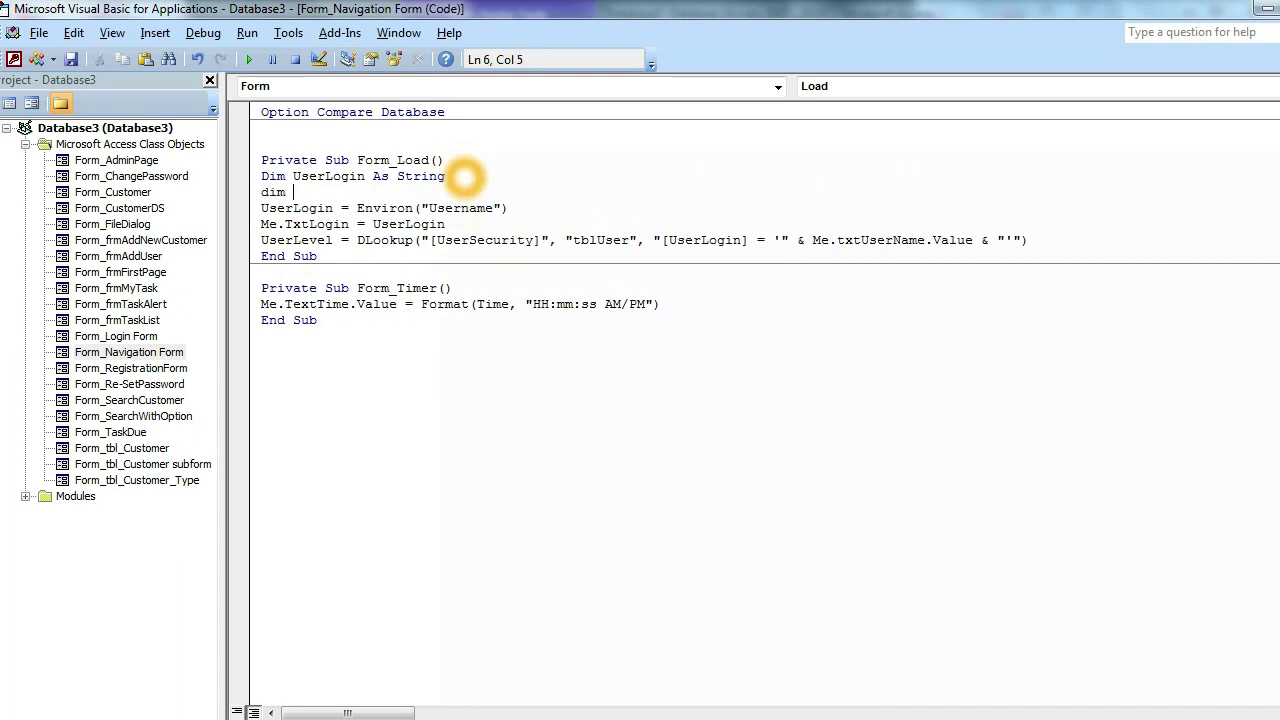
text(dim userLevel as )
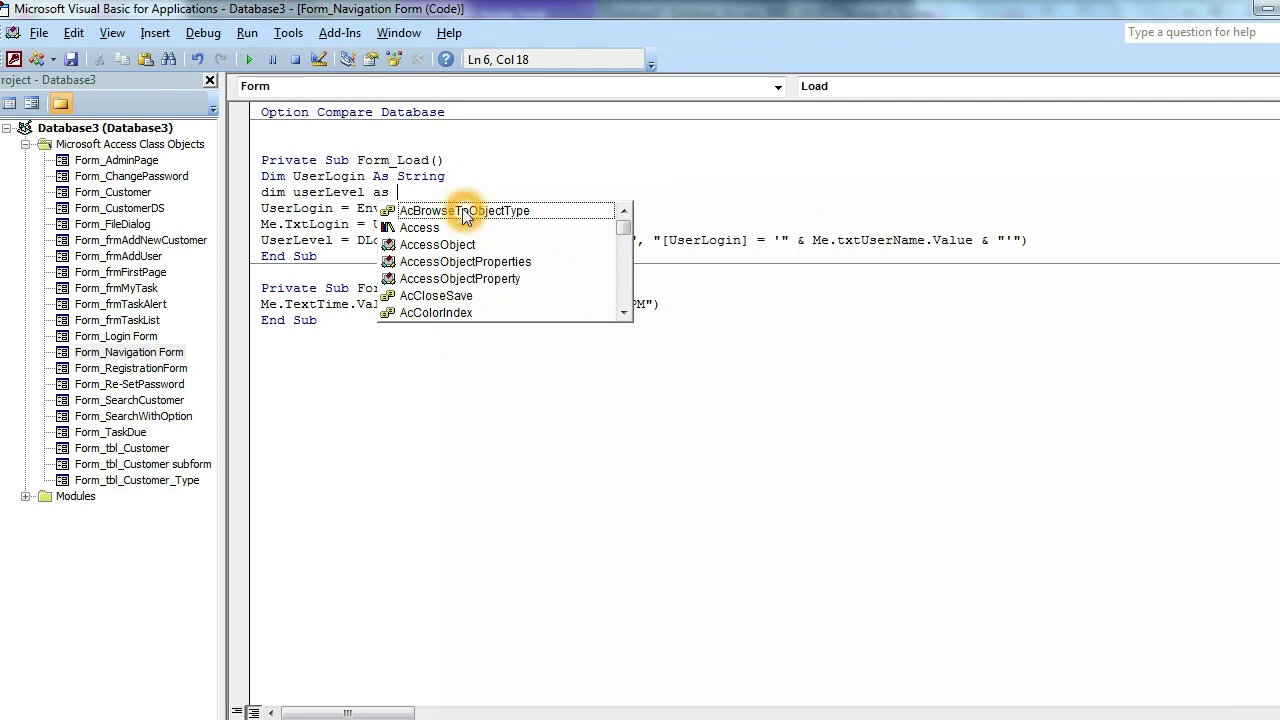
text(int)
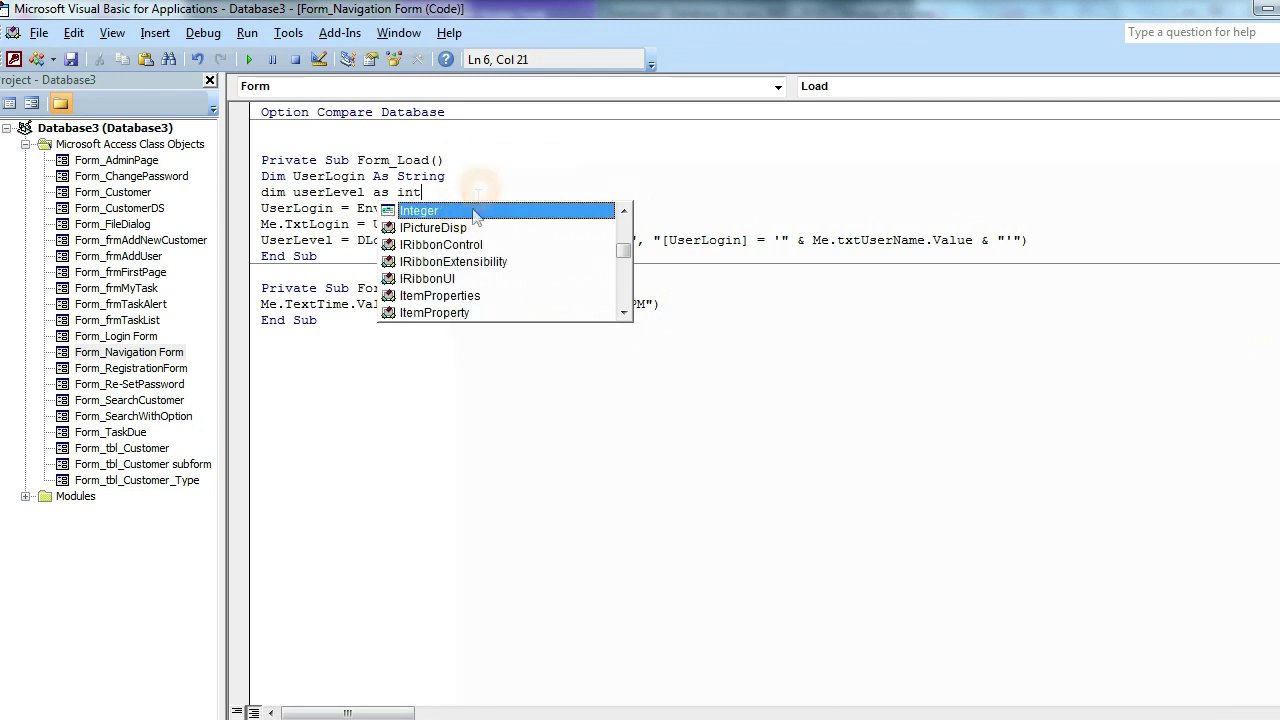
key(Tab)
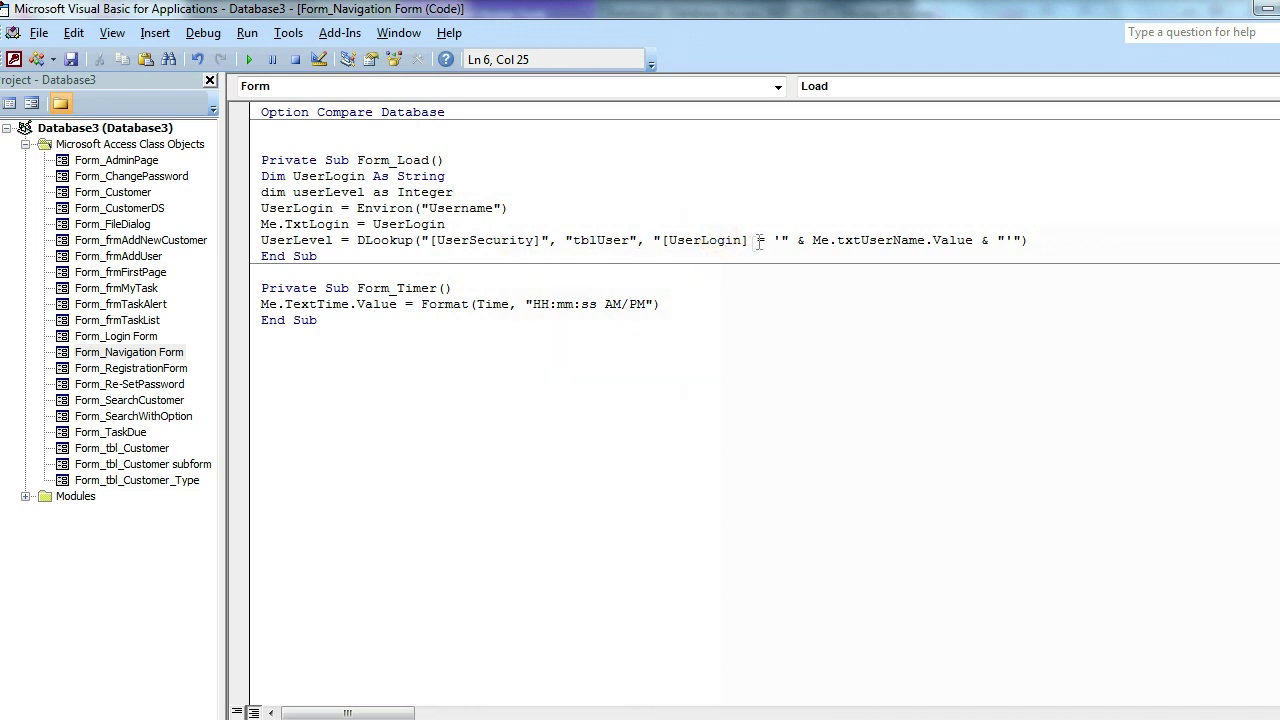
Replace txtUserName.Value in the DLookup criterion with a reference to the TxtLogin control
drag(486, 223, 368, 227)
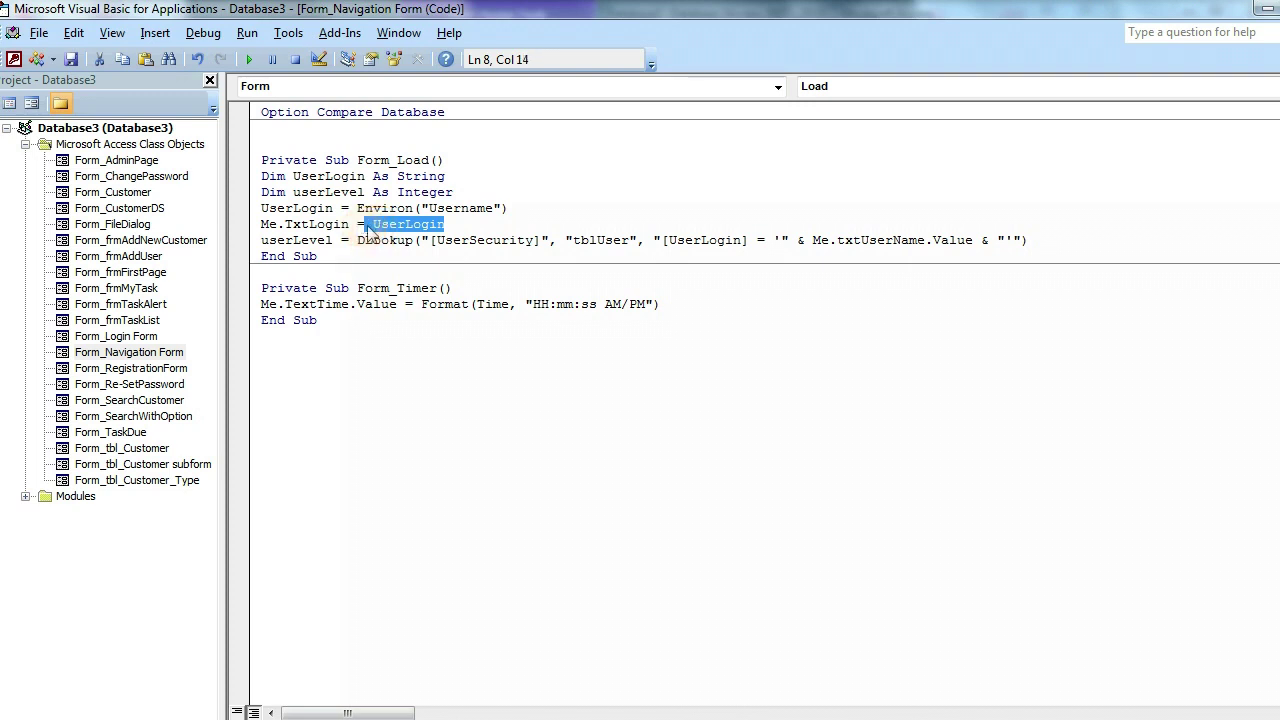
click(966, 240)
key(Delete)
key(BackSpace)
key(BackSpace)
key(BackSpace)
key(BackSpace)
key(BackSpace)
key(BackSpace)
key(BackSpace)
key(BackSpace)
key(BackSpace)
key(BackSpace)
key(BackSpace)
key(BackSpace)
key(BackSpace)
key(BackSpace)
key(BackSpace)
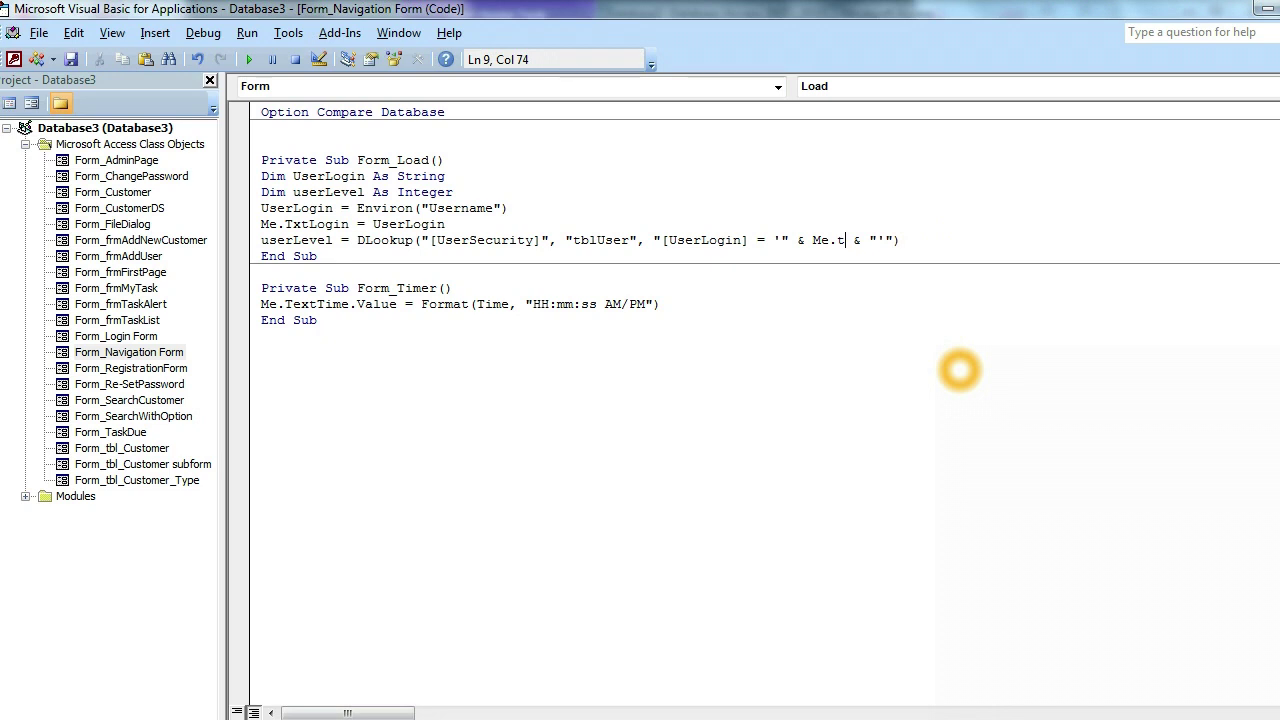
text(t)
click(960, 370)
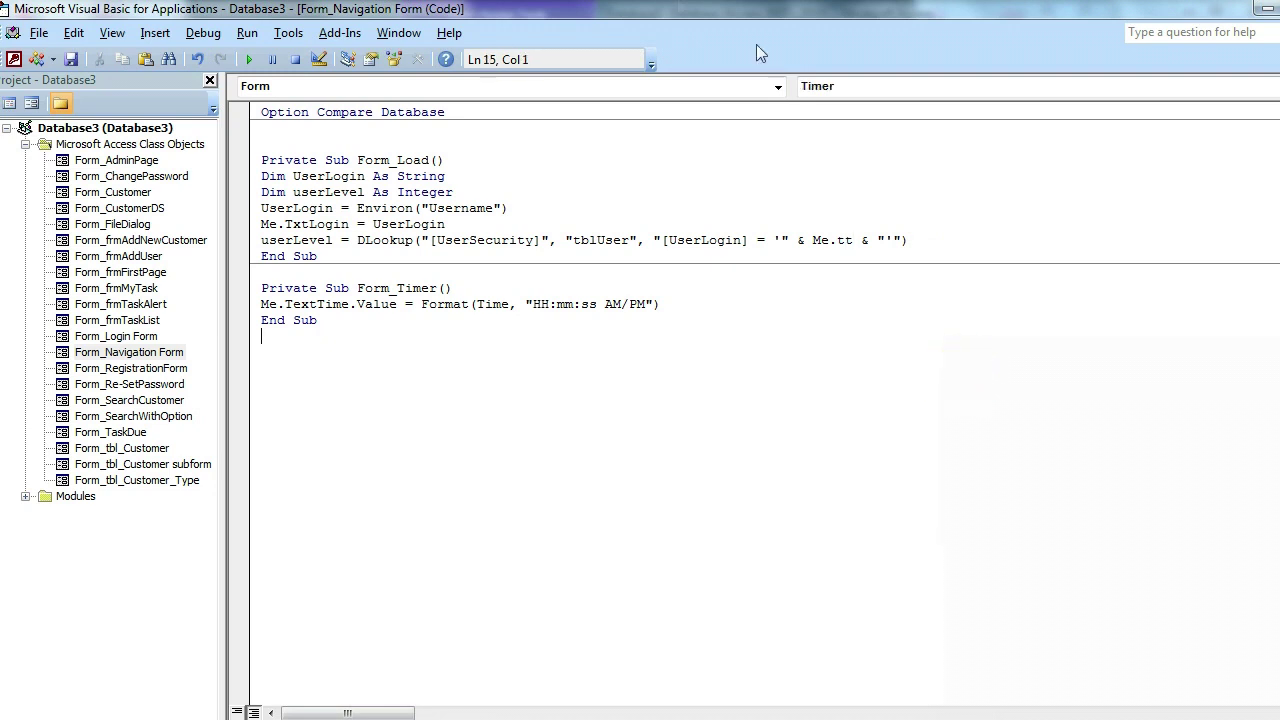
click(852, 240)
key(BackSpace)
text(x)
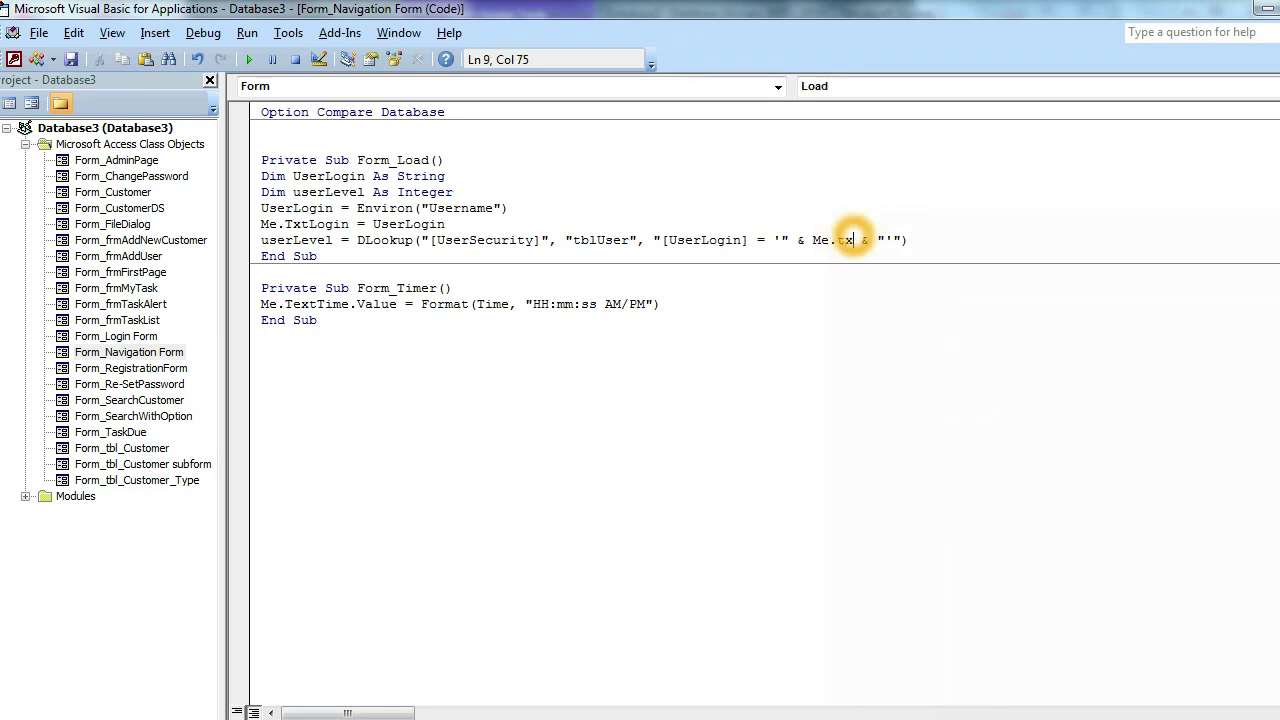
text(login)
Correct the control reference on the DLookup line to Me.TxtLogin
click(629, 177)
click(765, 224)
click(893, 242)
click(853, 240)
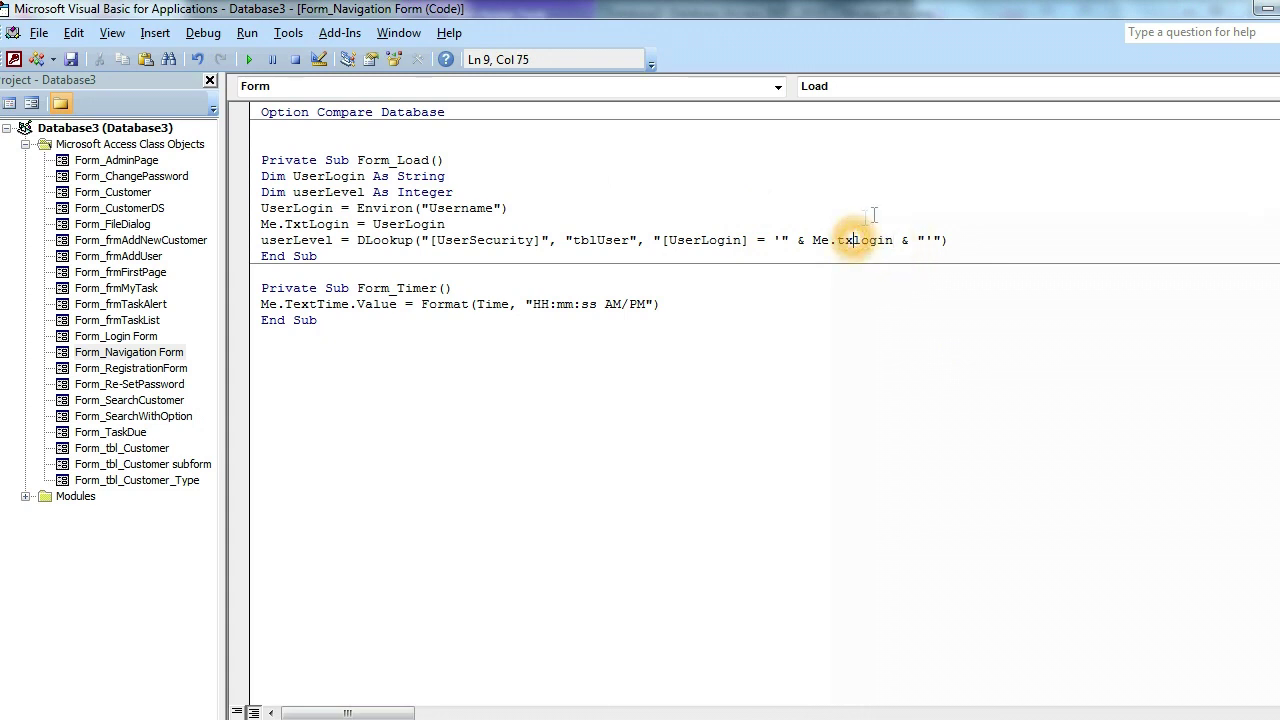
text(t)
click(847, 210)
Add an empty line after the DLookup statement for the If test
click(957, 241)
key(Return)
click(278, 258)
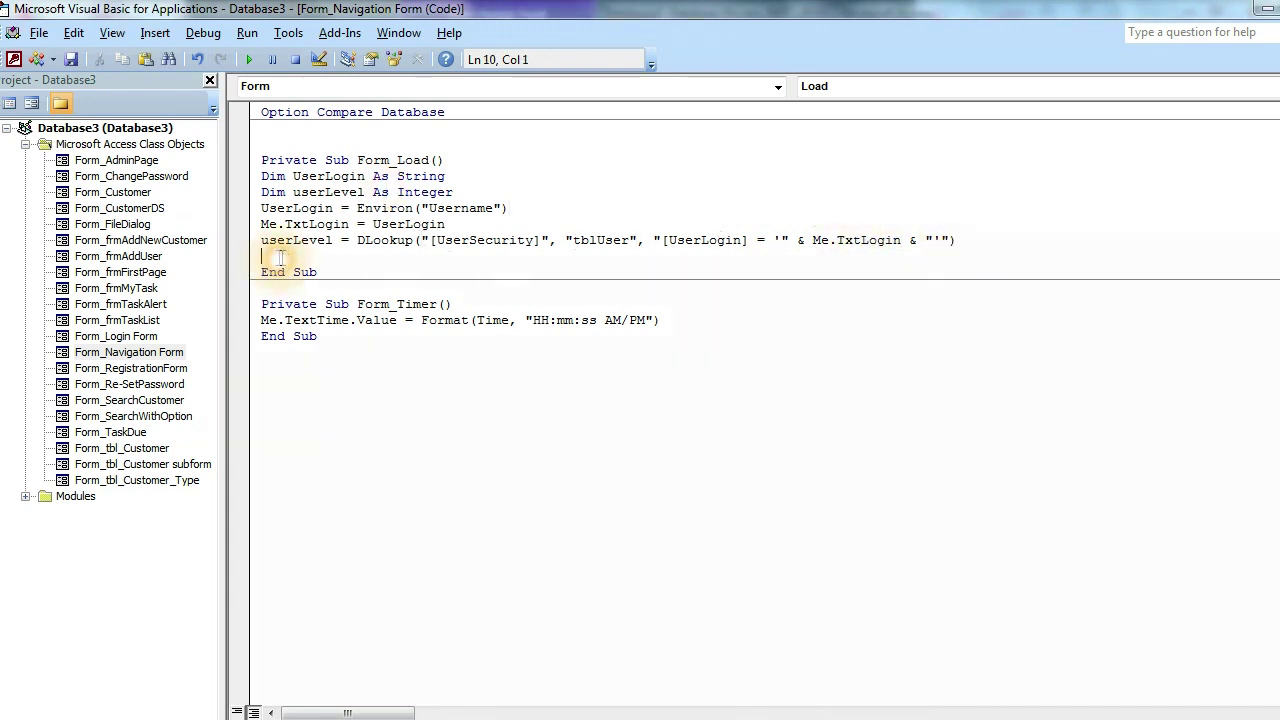
click(298, 302)
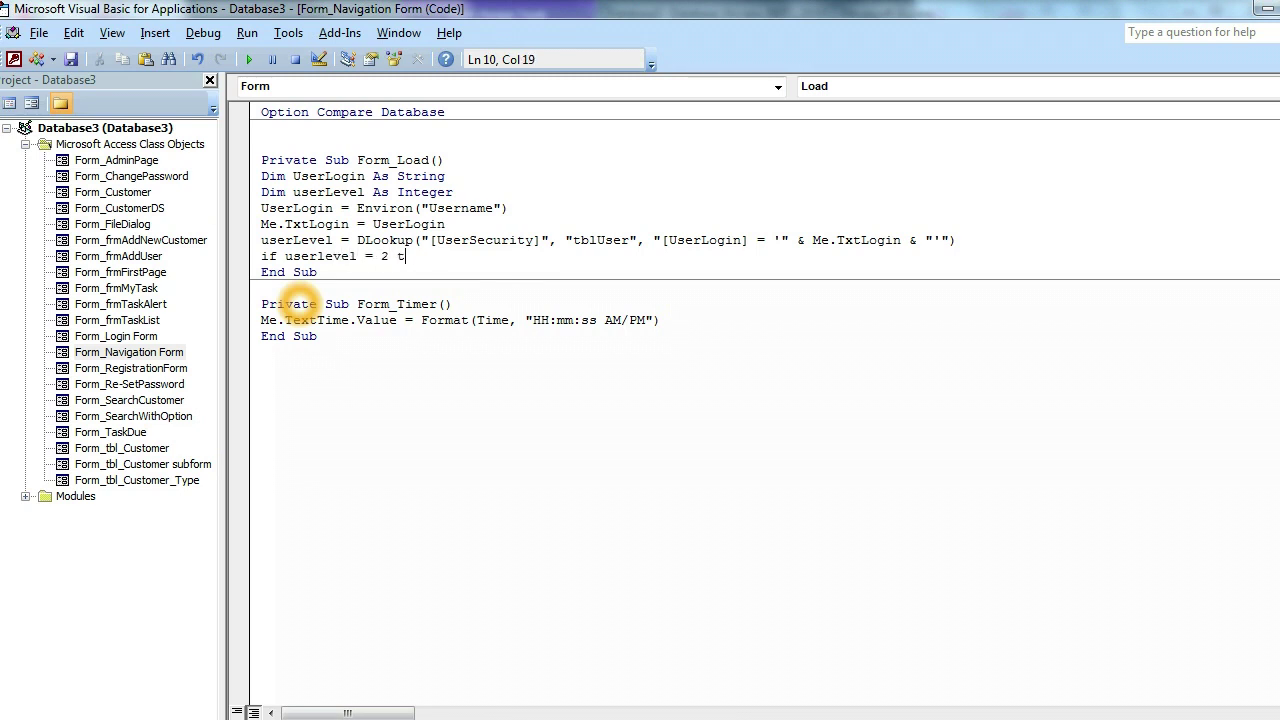
Complete 'If userLevel = 2 Then' and add Me.AdminPage.Enabled = False inside it
key(BackSpace)
key(BackSpace)
text(hen)
key(Return)
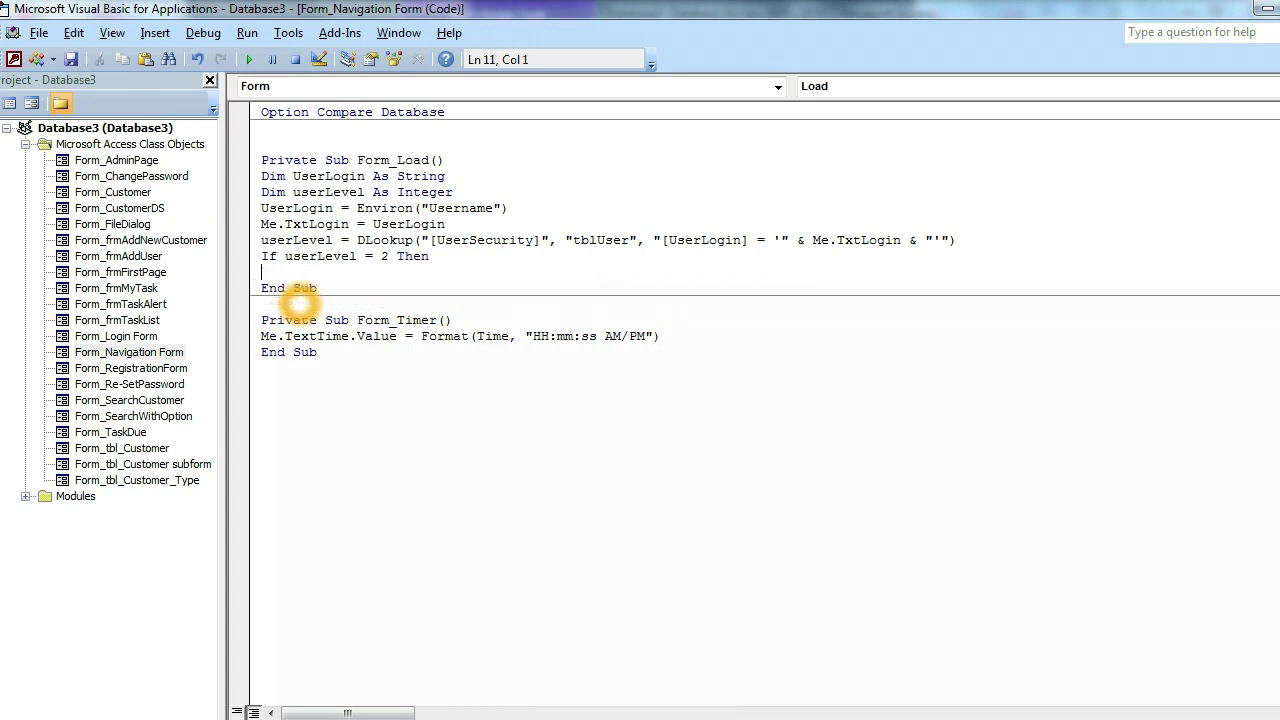
text(me.a)
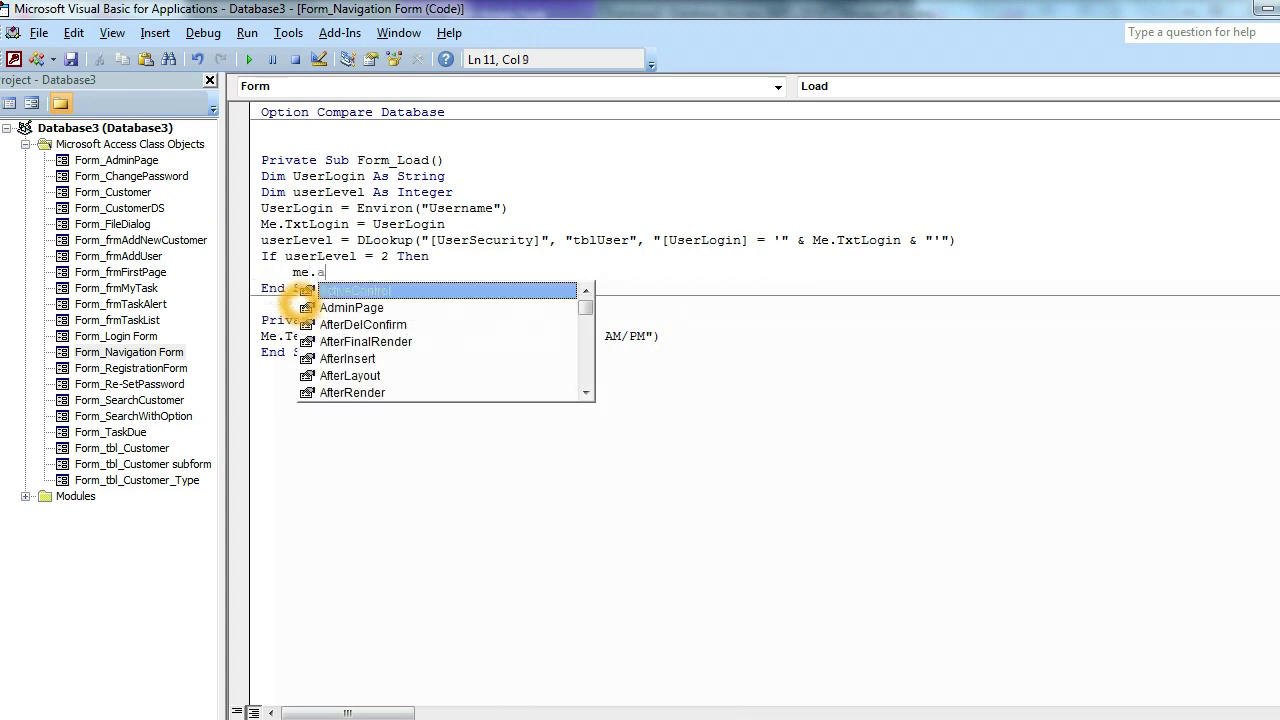
text(dm)
key(Tab)
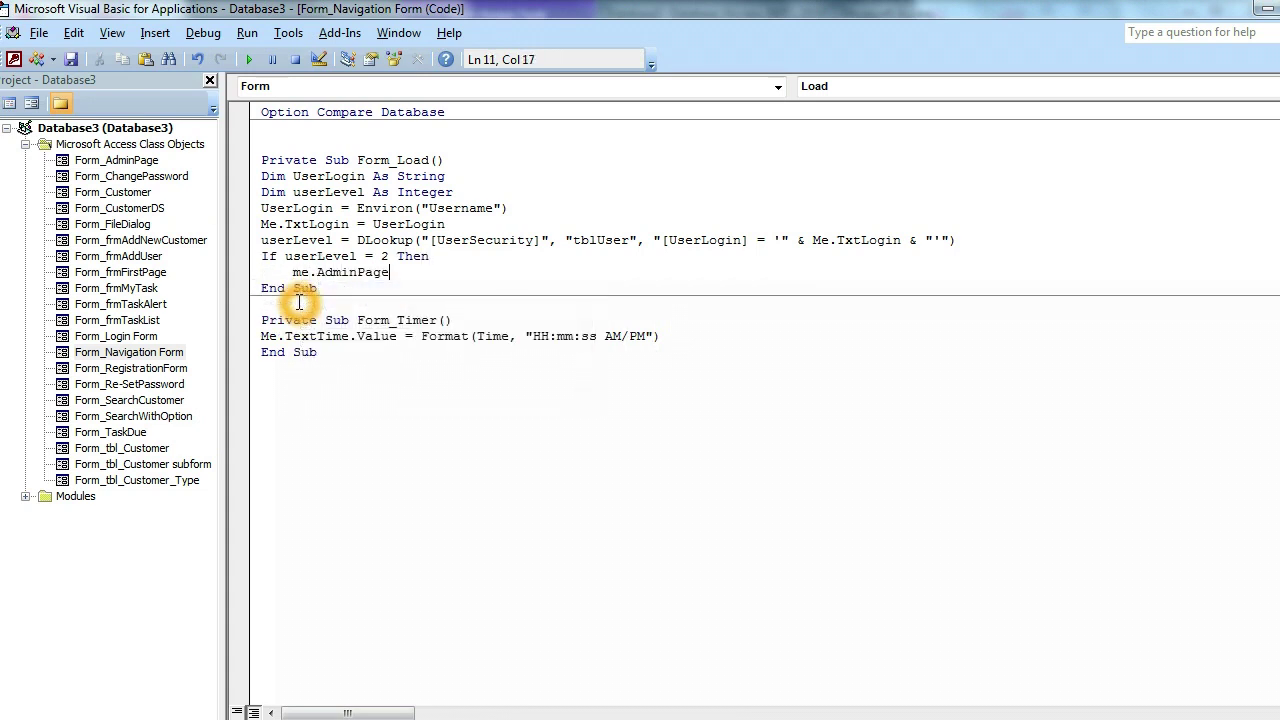
text(.)
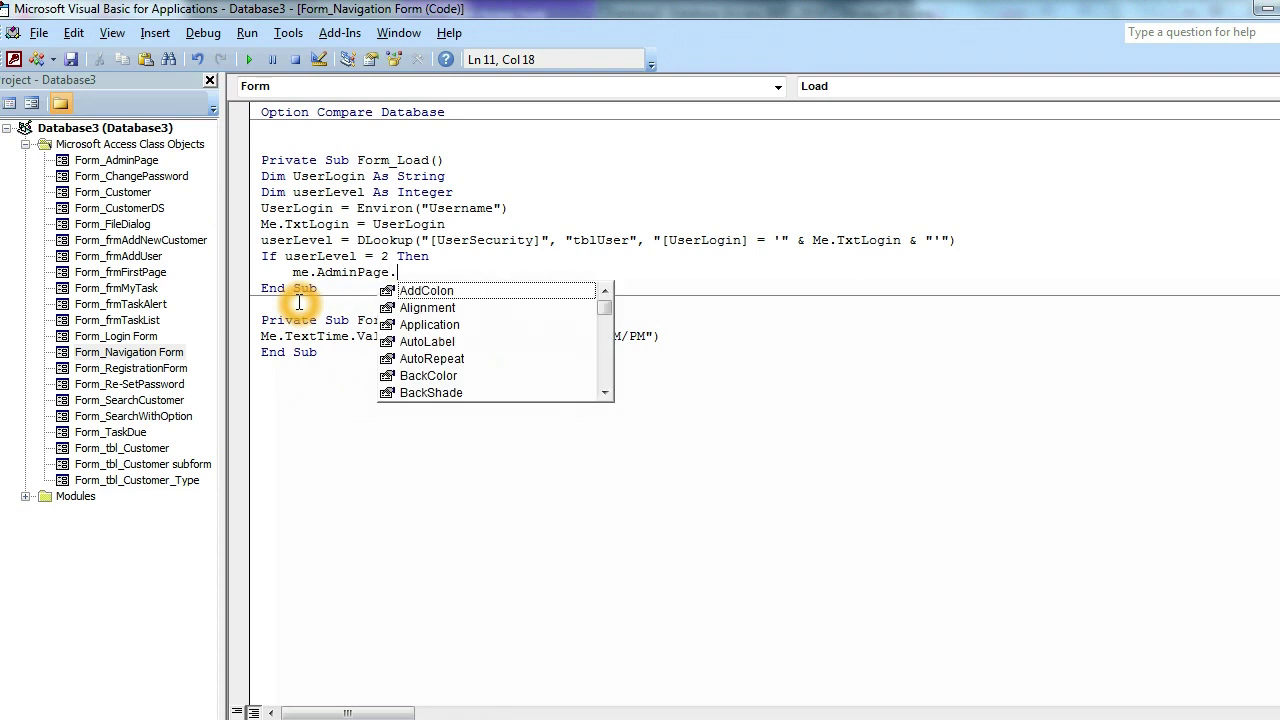
text(ena)
key(Tab)
text(= f)
key(Tab)
key(Return)
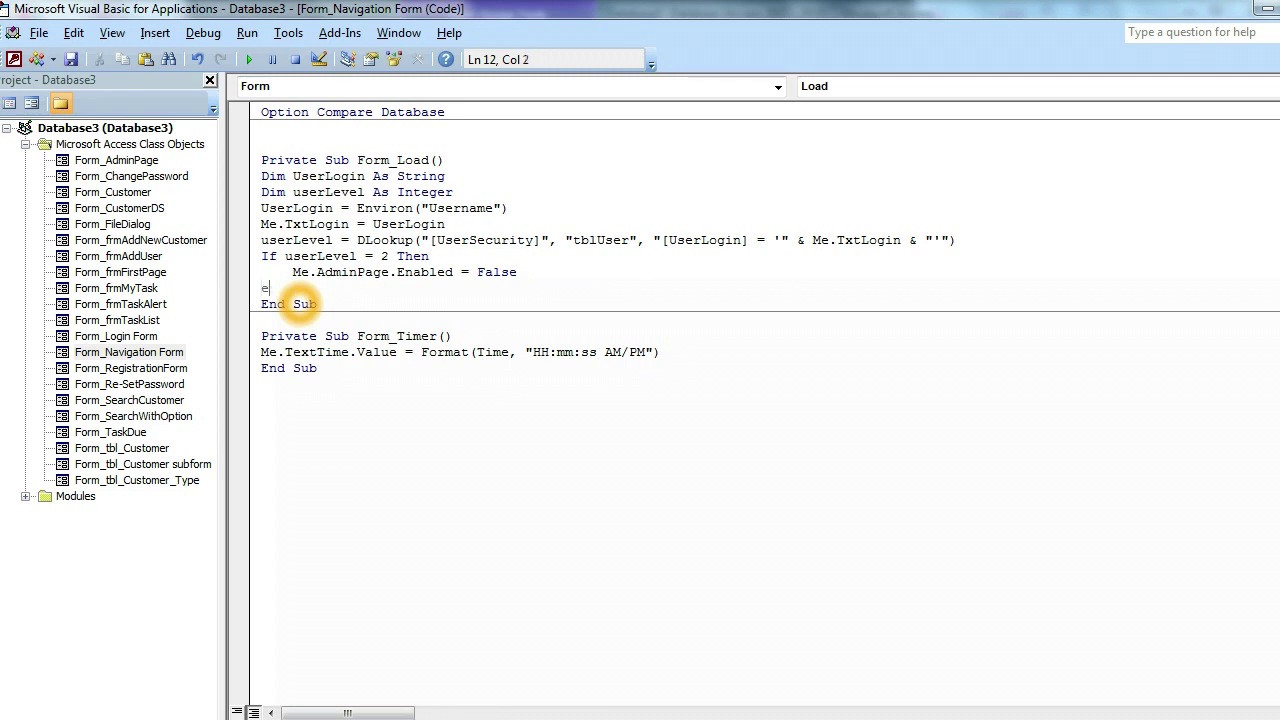
Close the block with End If, save the module, and return to Access
text(end if)
click(500, 140)
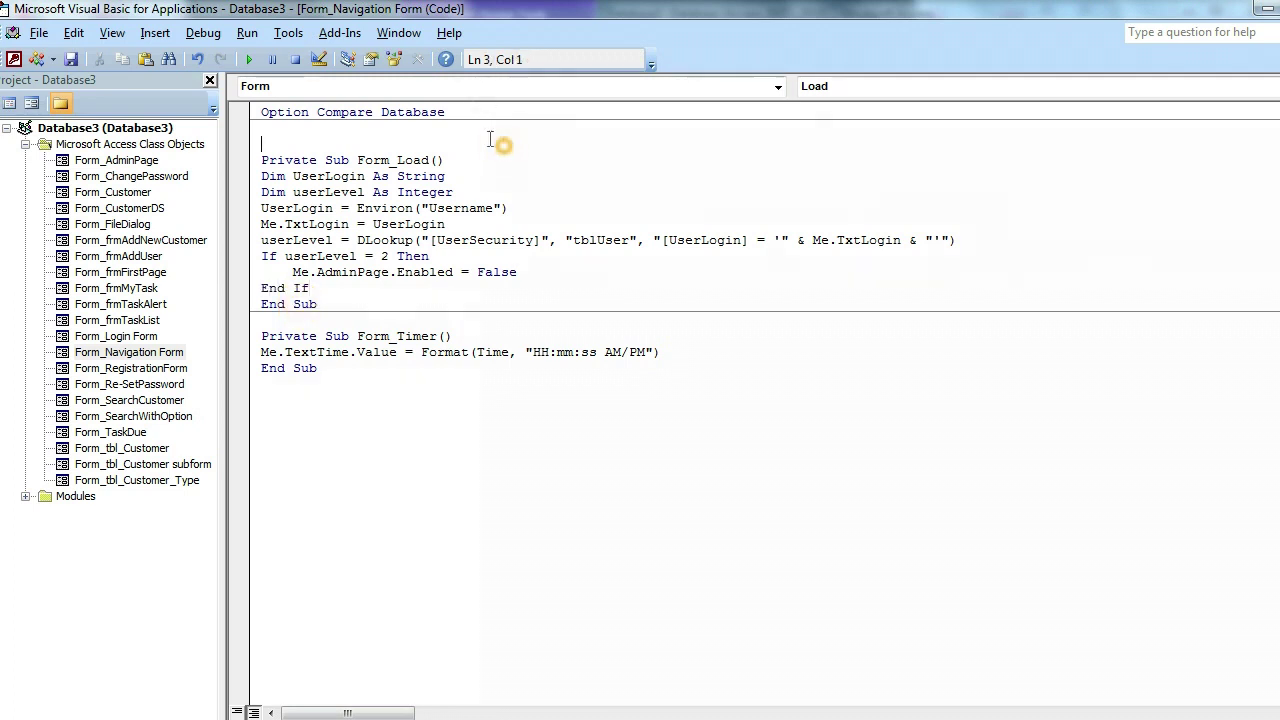
click(68, 59)
key(alt+F11)
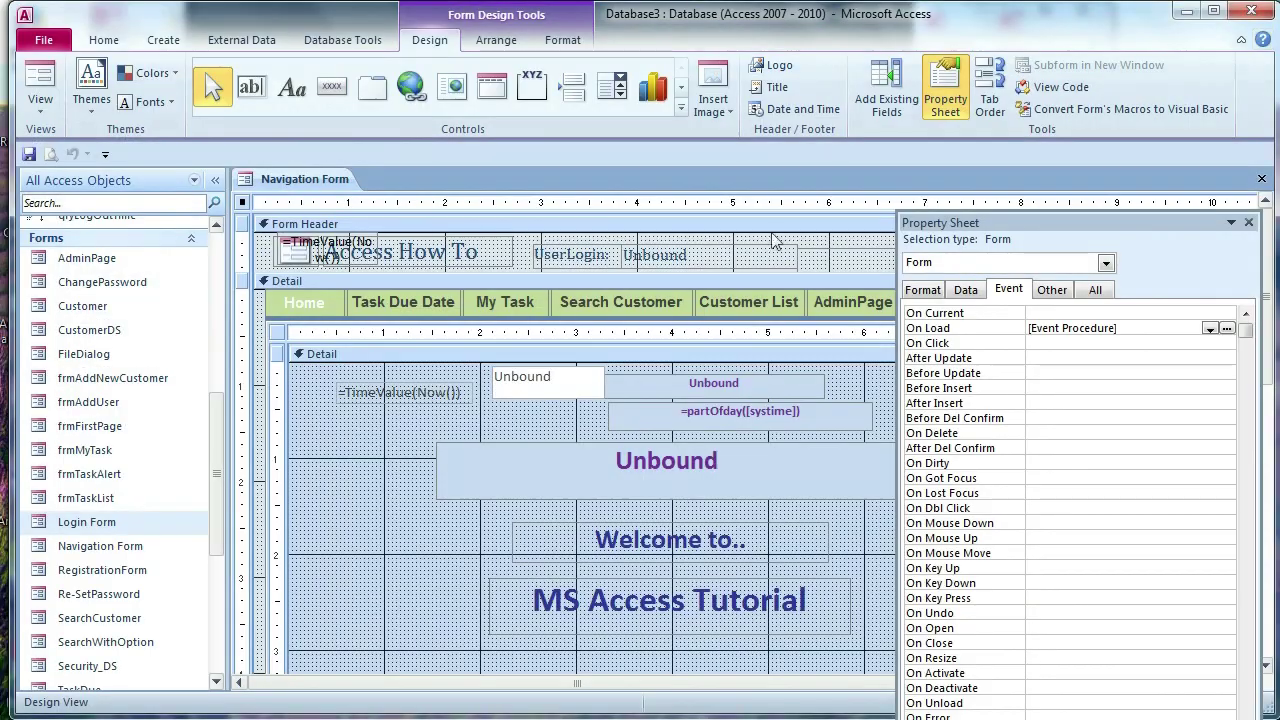
Run the Navigation Form in Form View, showing AdminPage greyed out for the level-2 user
right_click(320, 178)
click(383, 262)
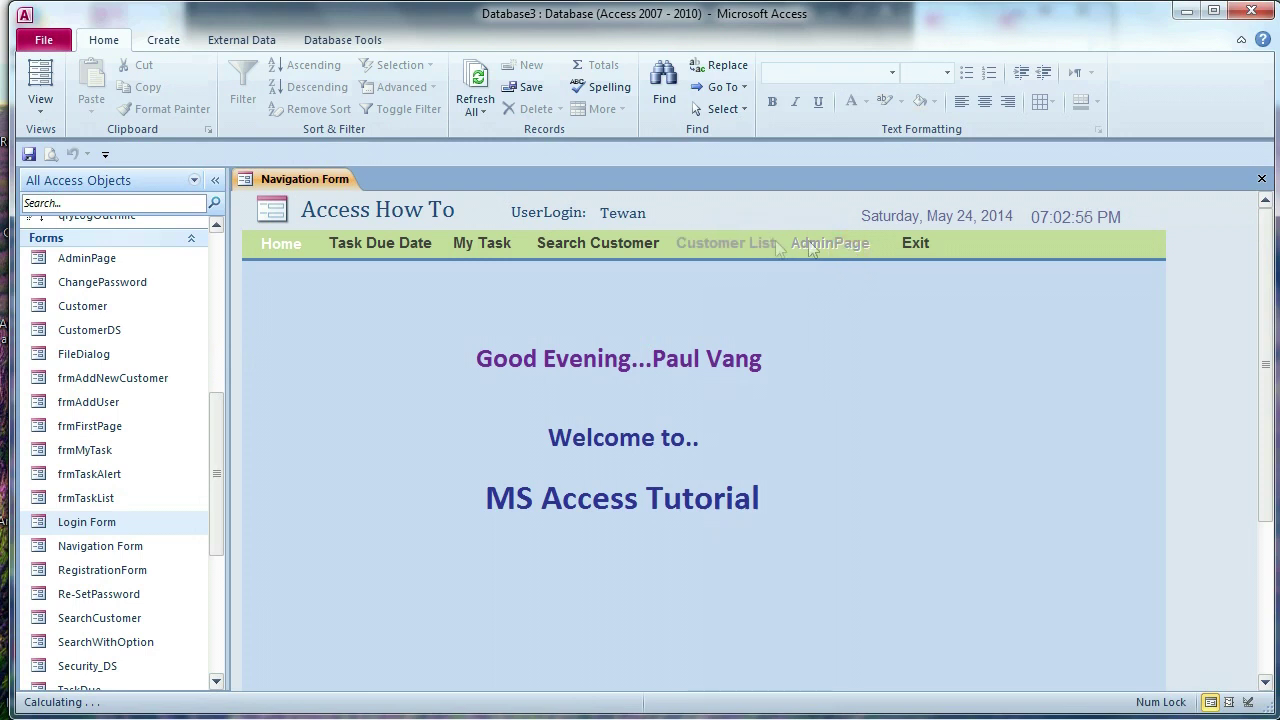
click(667, 360)
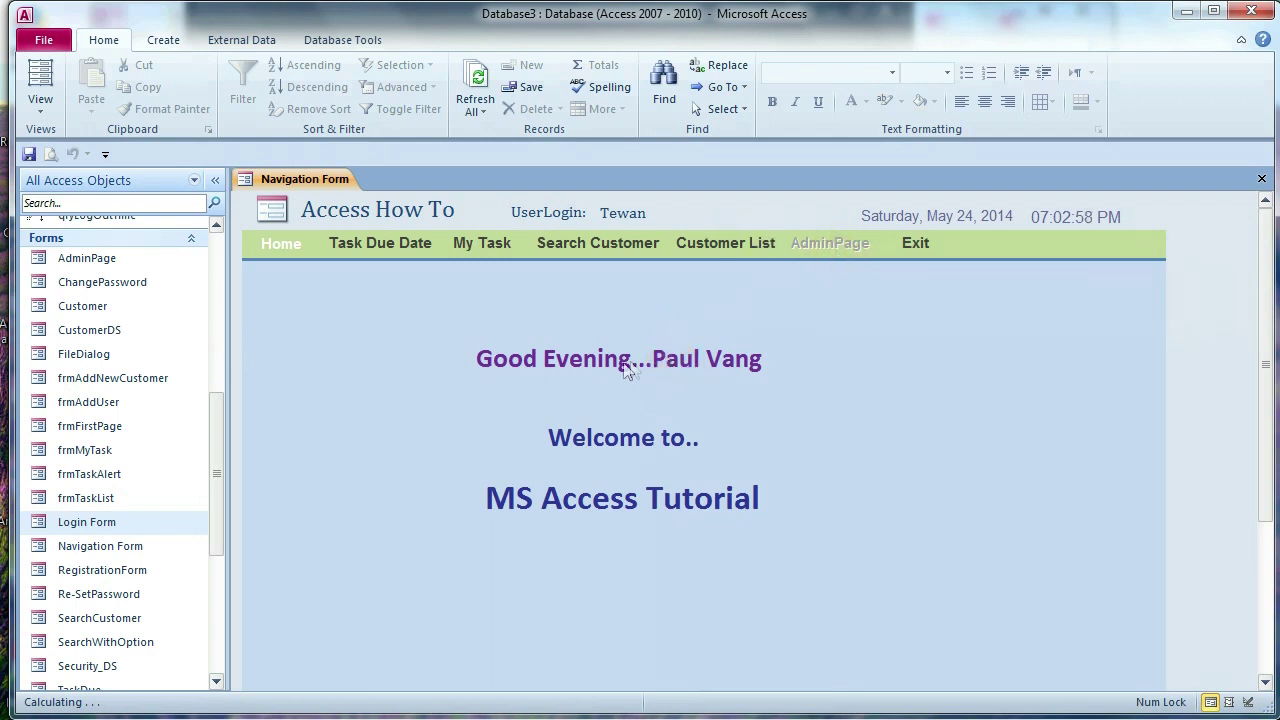
click(621, 219)
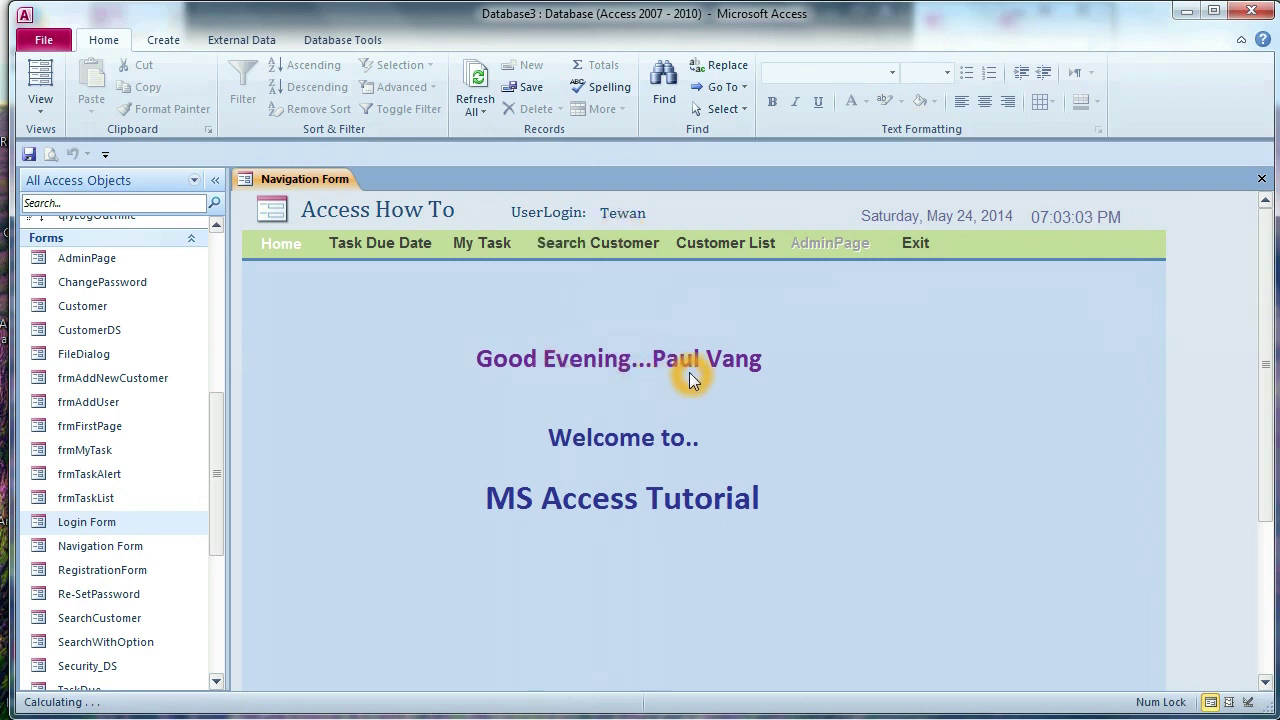
drag(218, 410, 239, 258)
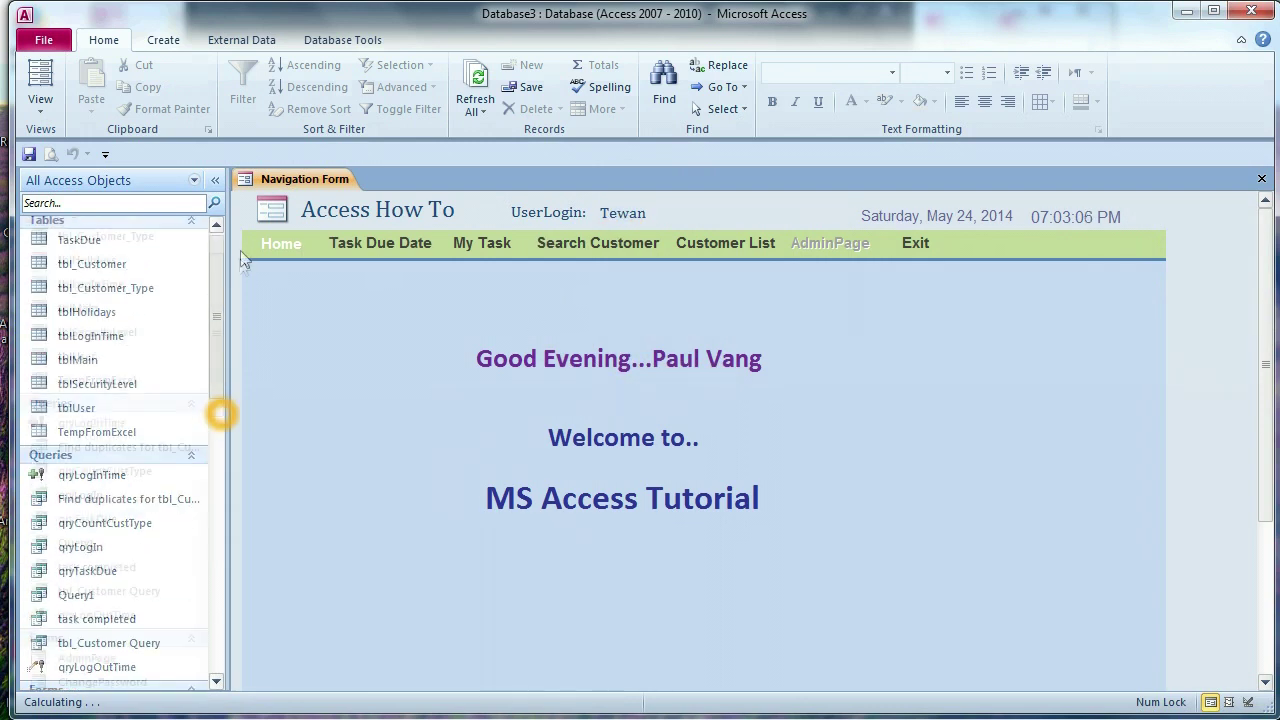
double_click(105, 413)
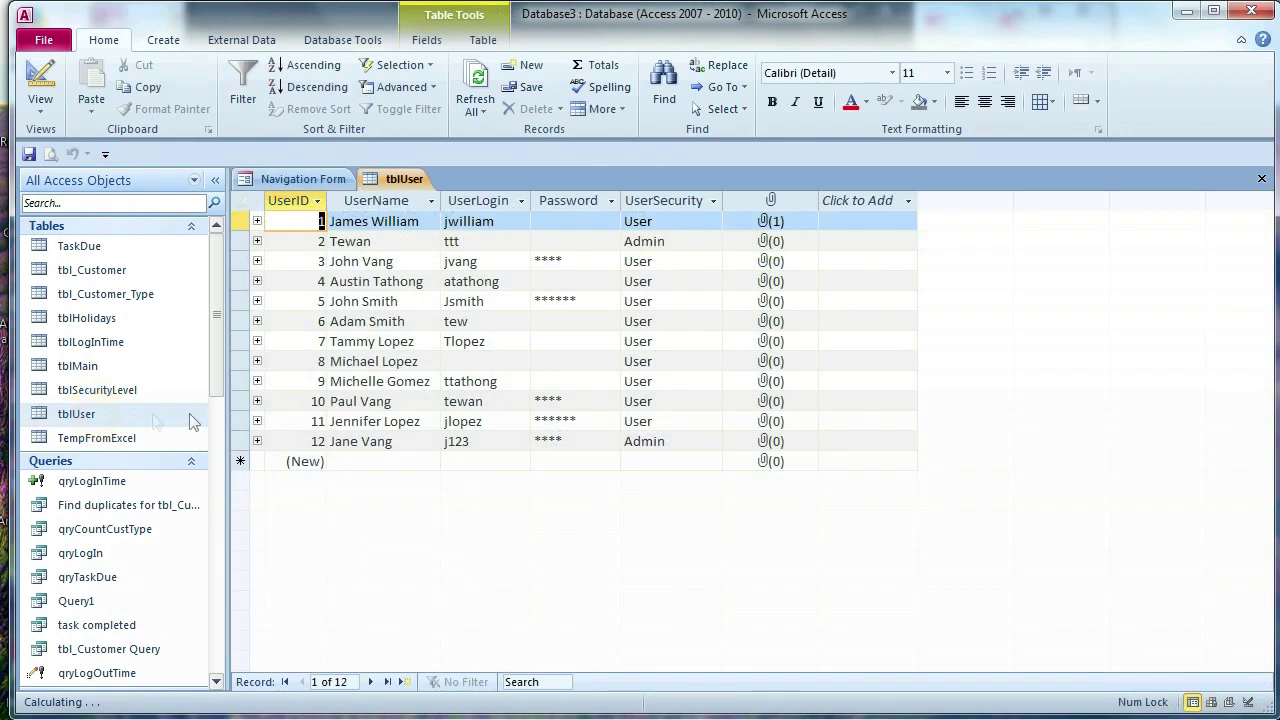
double_click(487, 404)
click(362, 401)
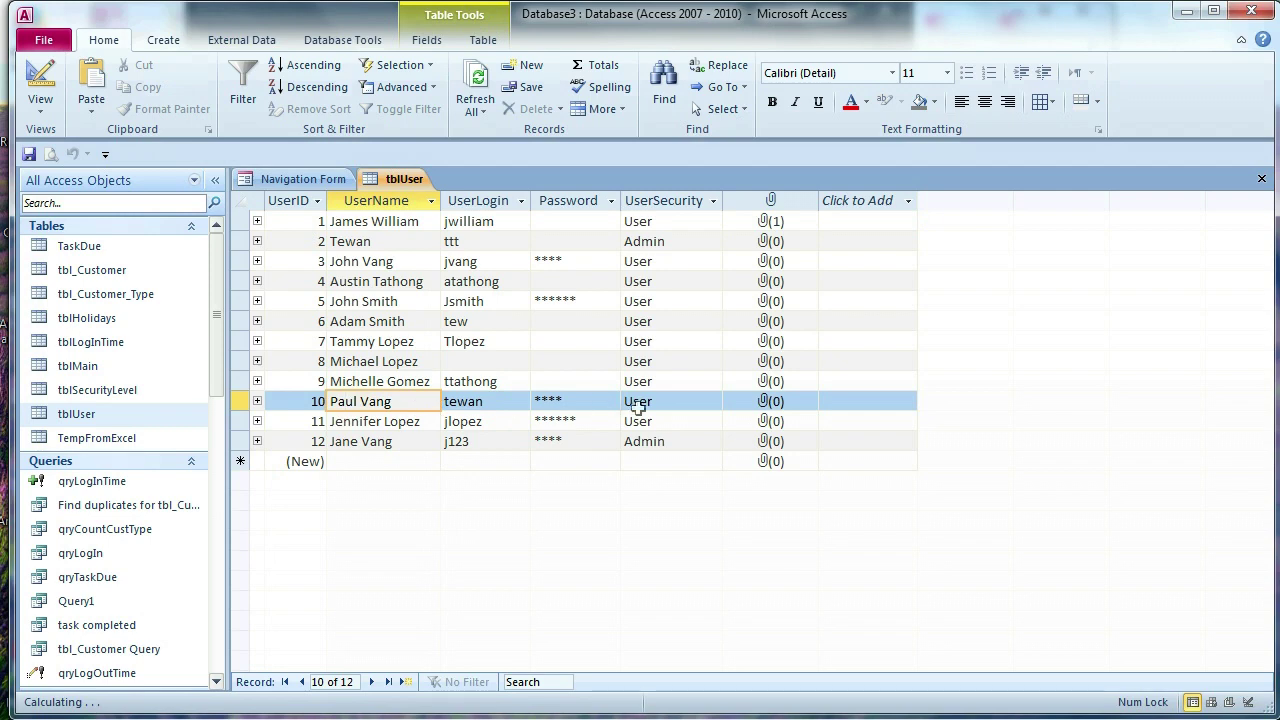
click(1261, 180)
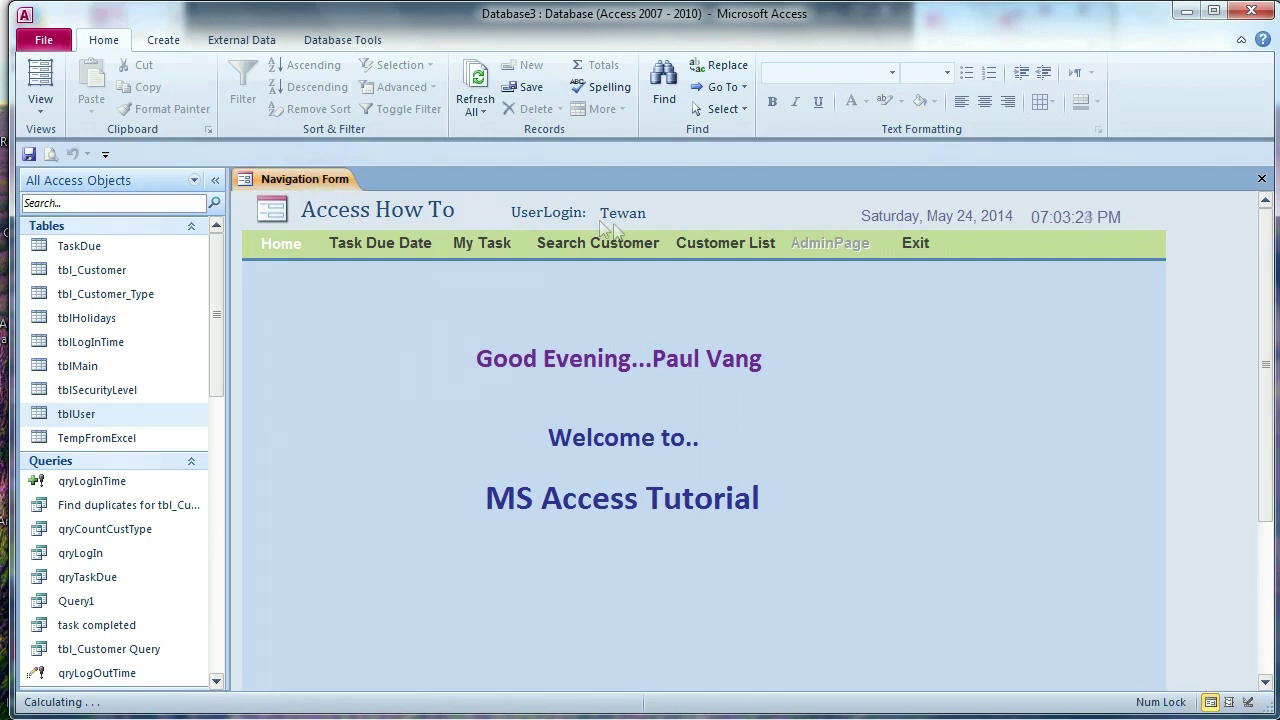
scroll(210, 345, down, 1)
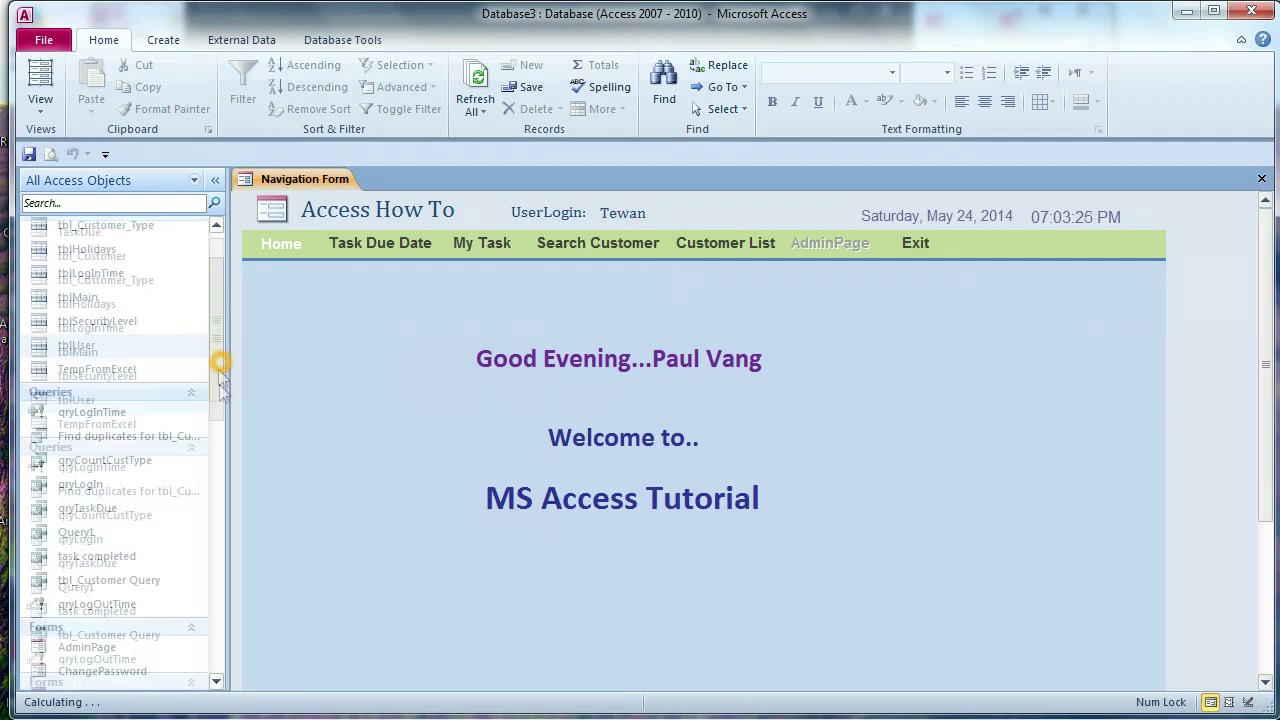
double_click(110, 340)
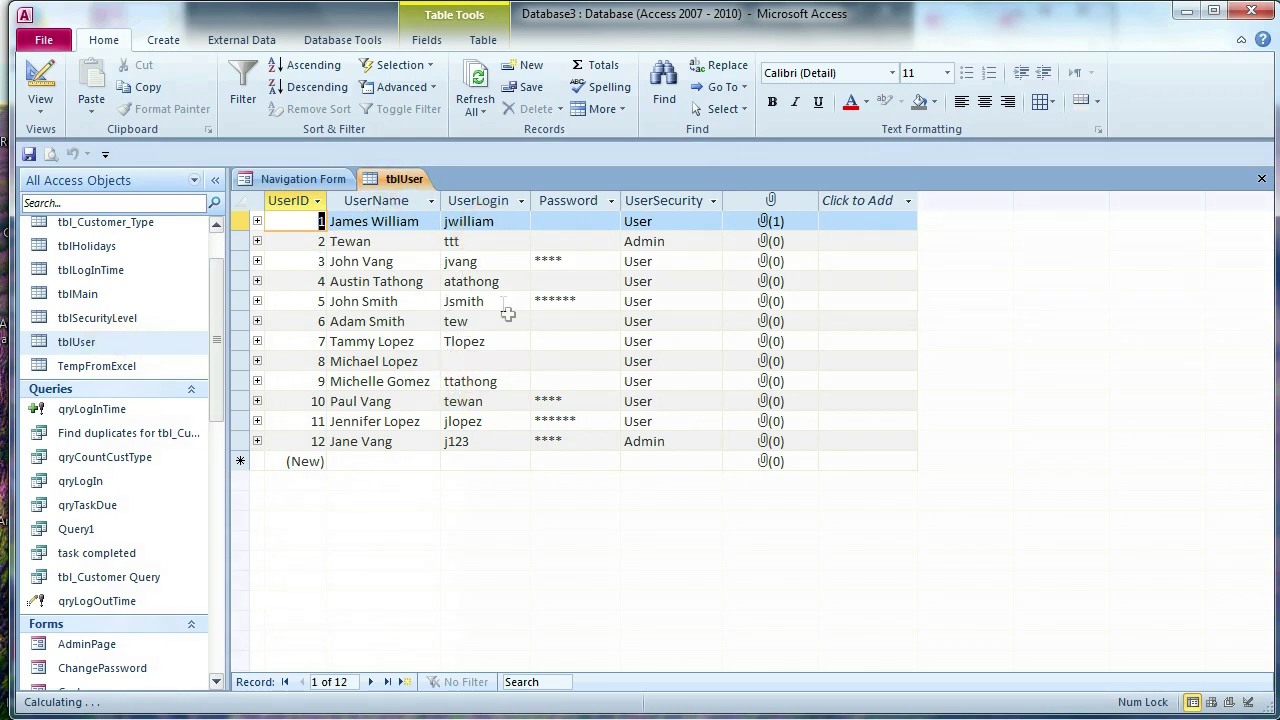
click(665, 421)
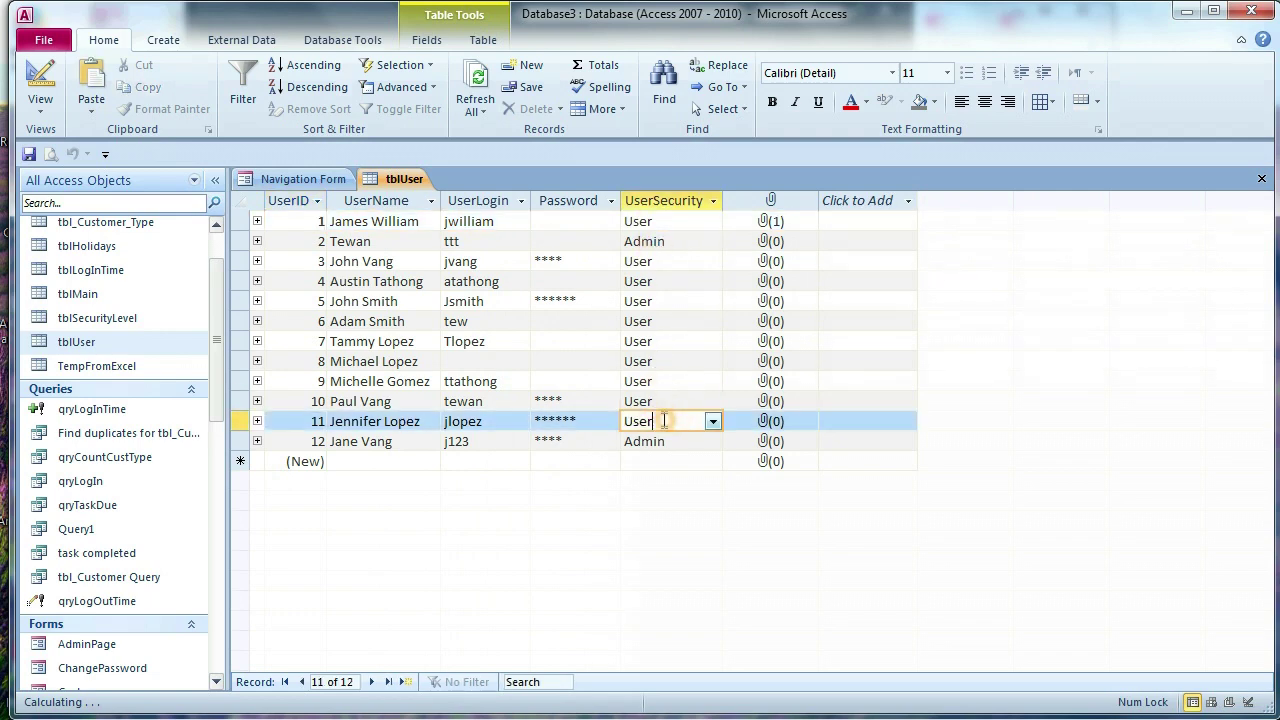
click(676, 419)
click(1261, 178)
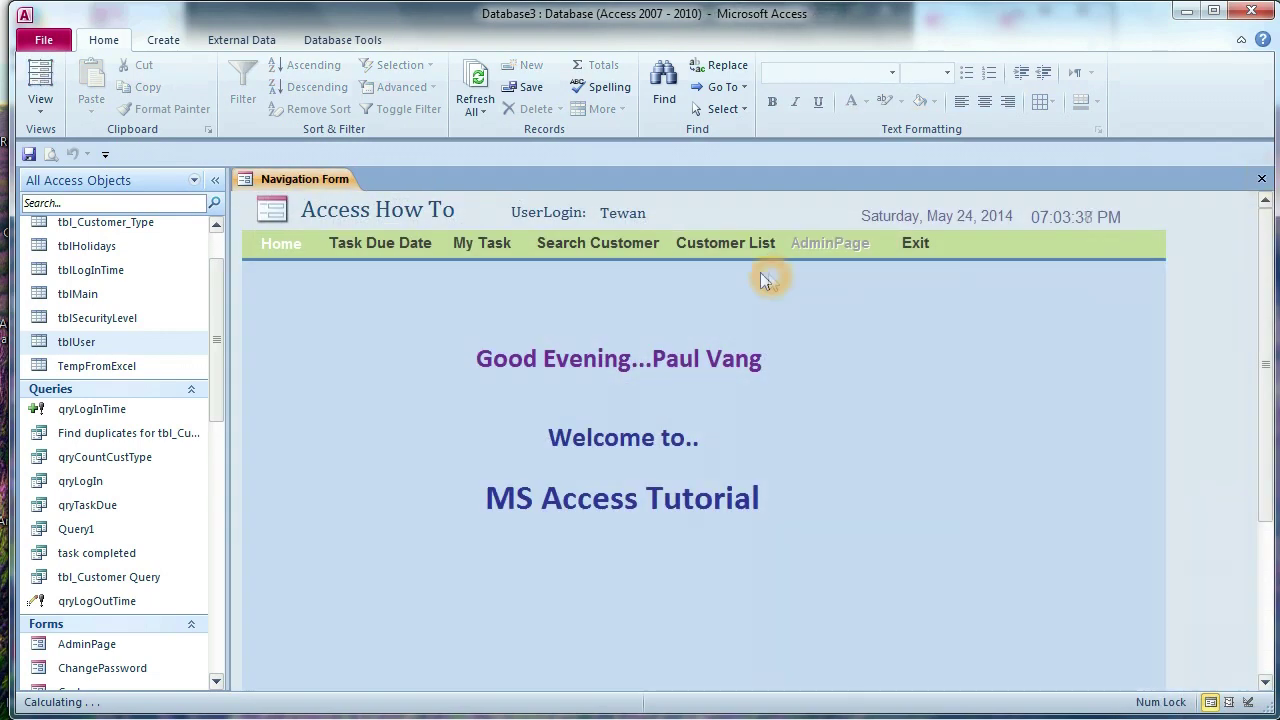
Show the Customer List datasheet and add a '.' to the Kaiser Permanente address
click(712, 245)
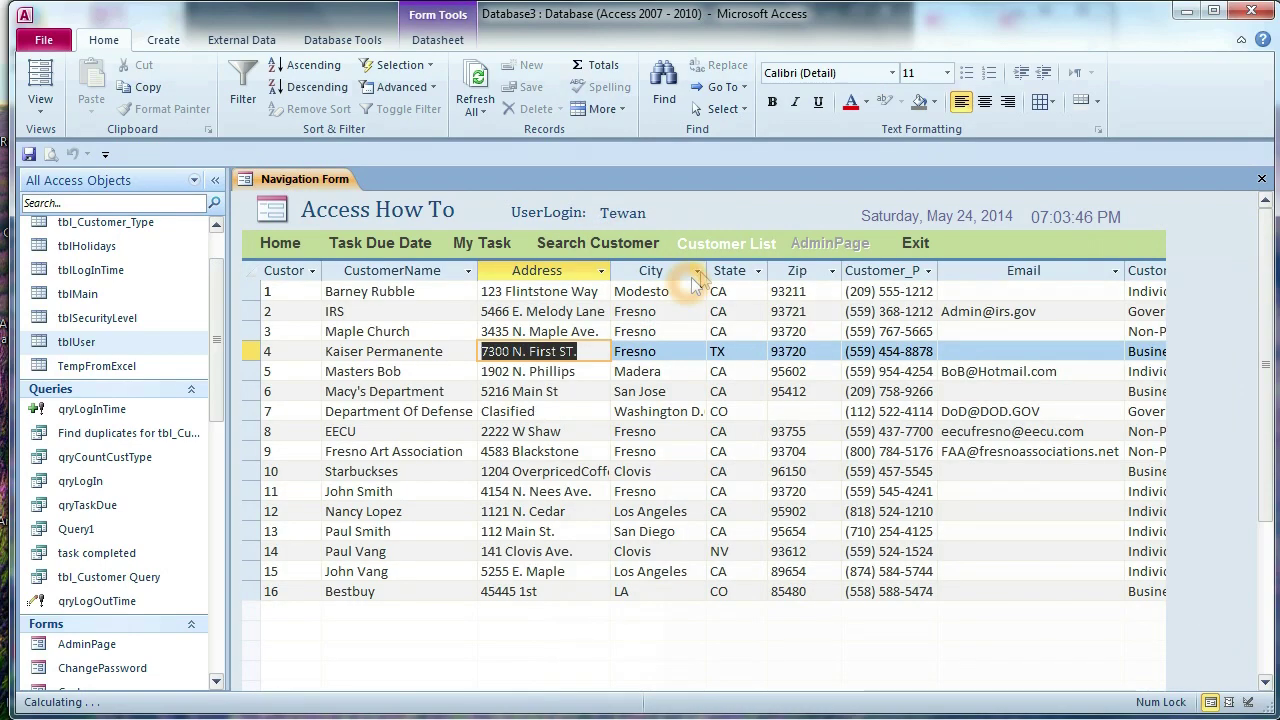
click(714, 254)
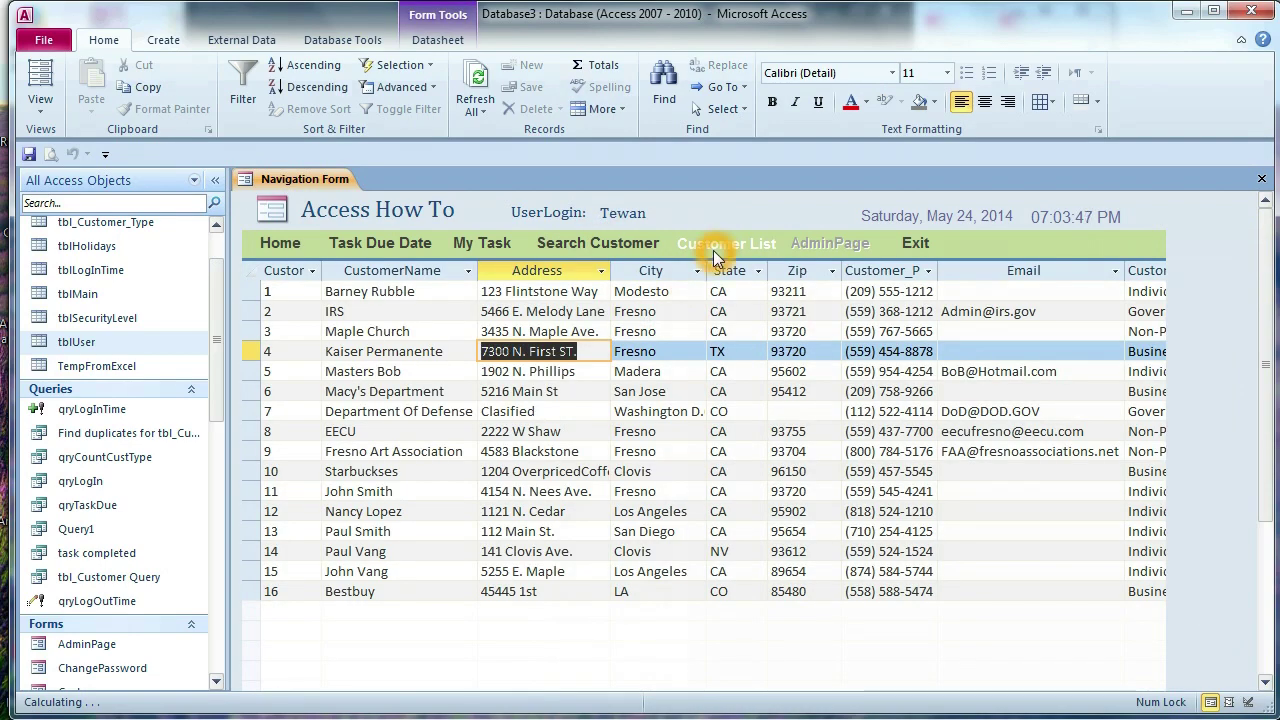
click(591, 356)
click(591, 352)
text(.)
click(481, 353)
Select the address in record 5 and the State in record 6, then confirm AdminPage stays disabled
click(491, 371)
click(747, 392)
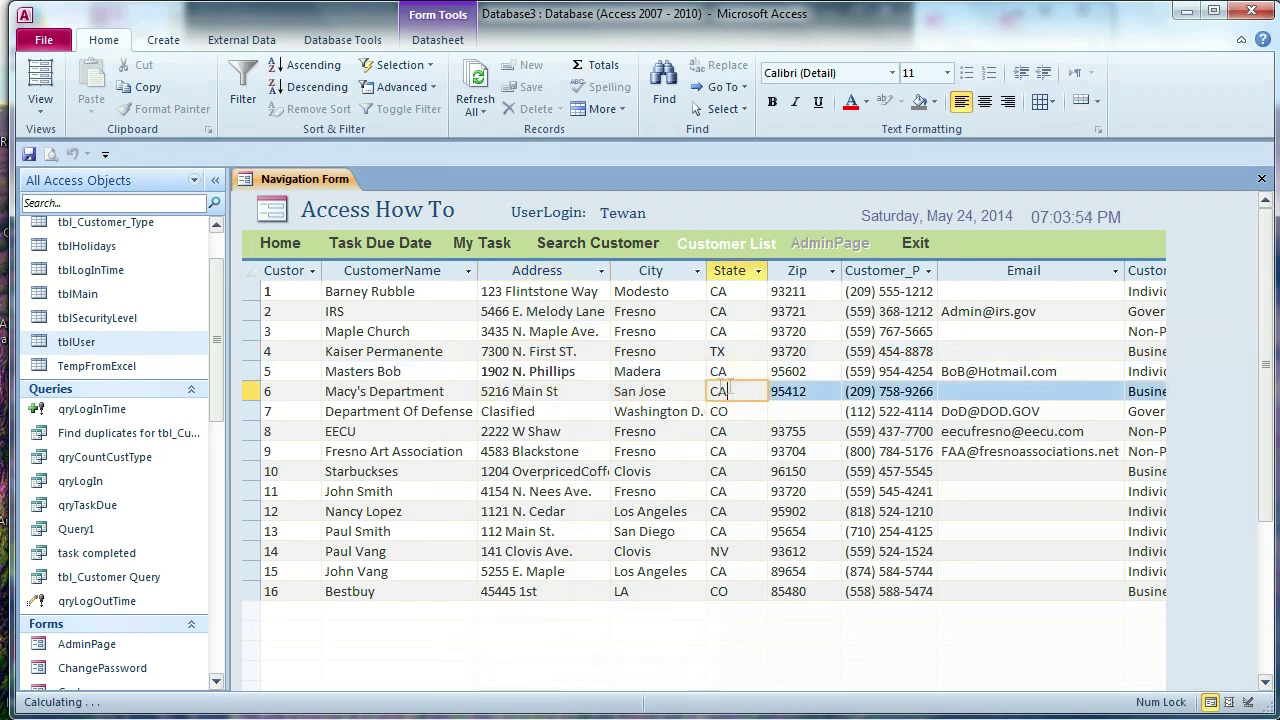
click(617, 220)
click(818, 253)
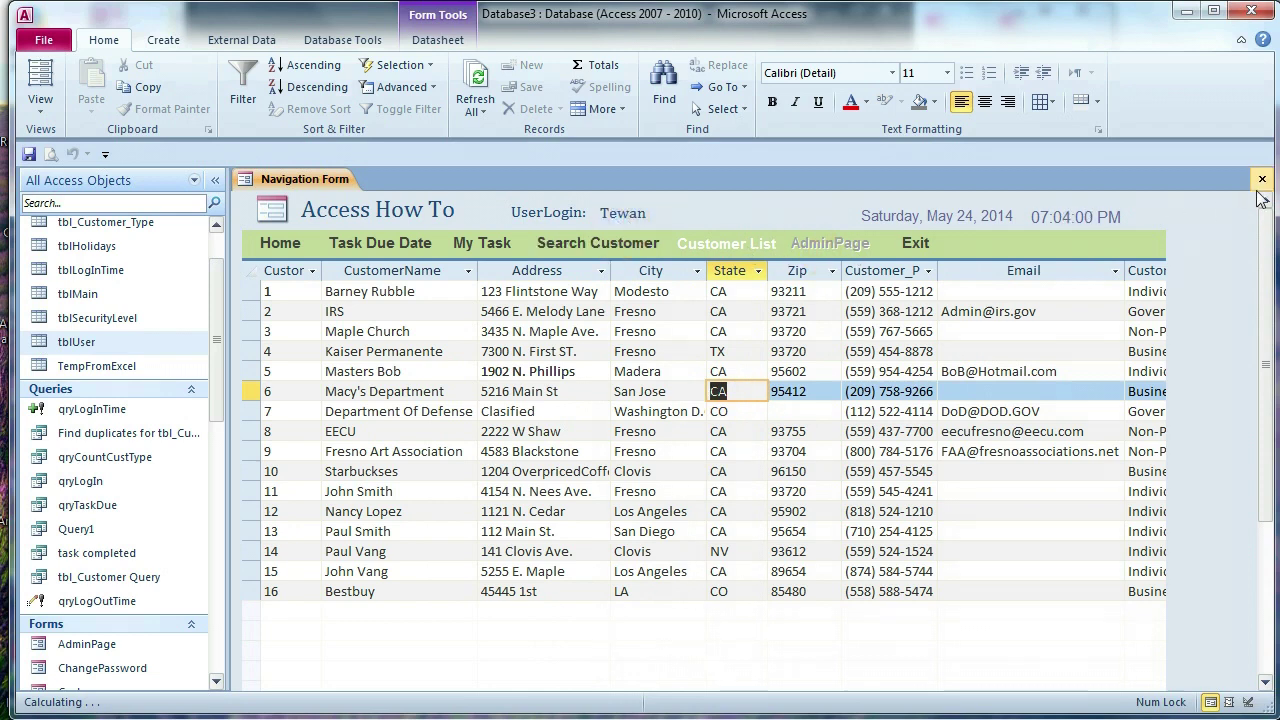